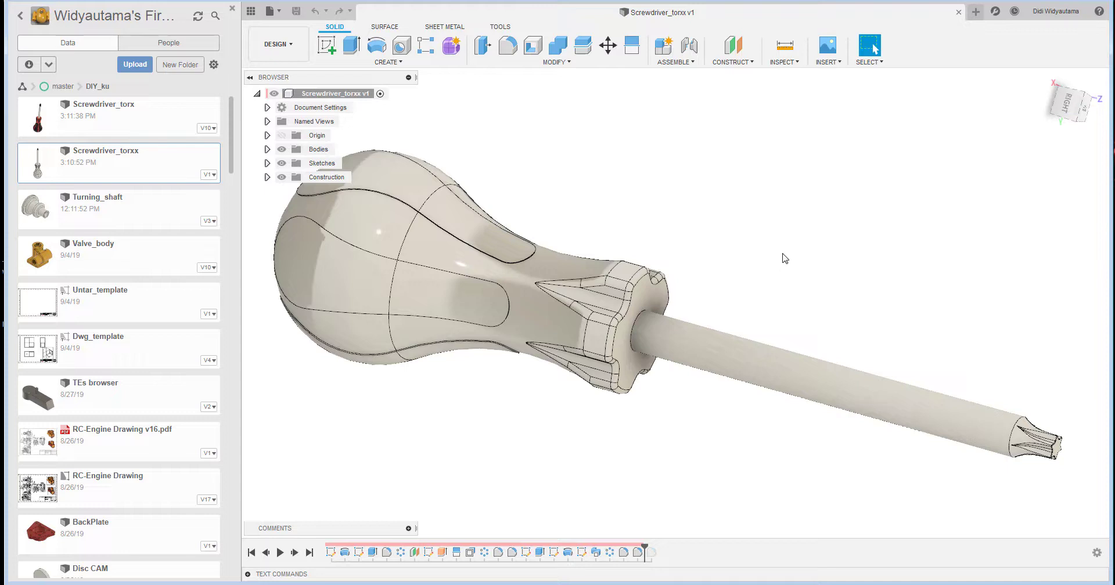
Create a new design and start a sketch on the front (XZ) plane
shift+middle_drag(915, 370, 987, 348)
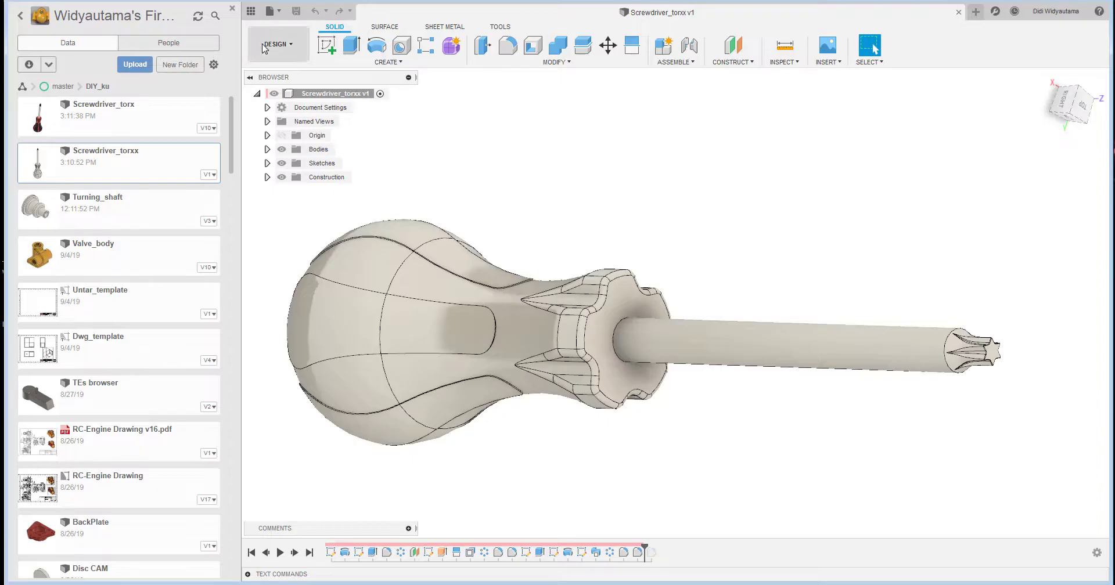
click(251, 11)
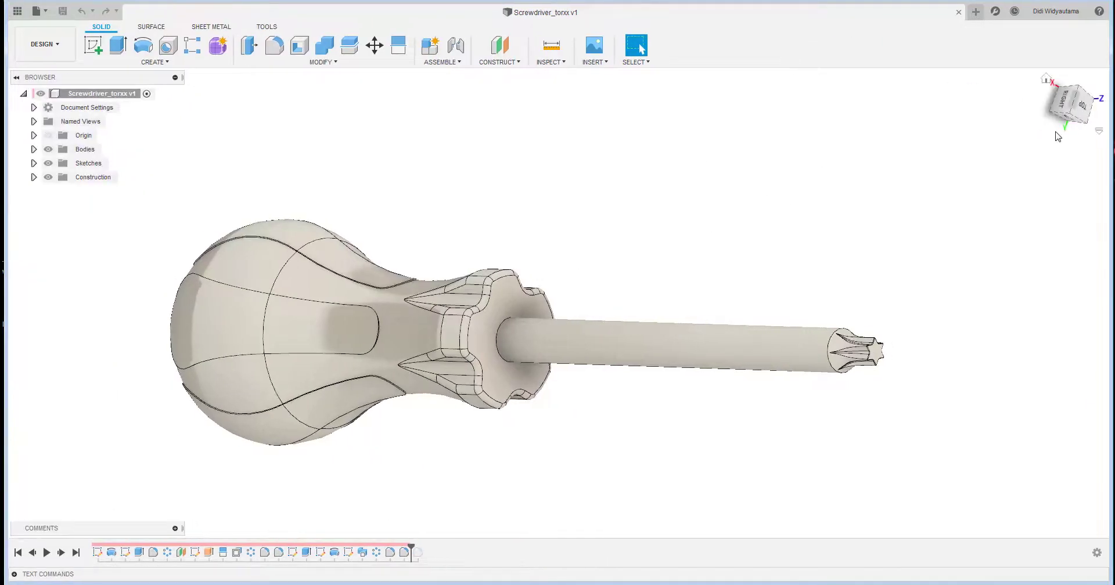
click(975, 12)
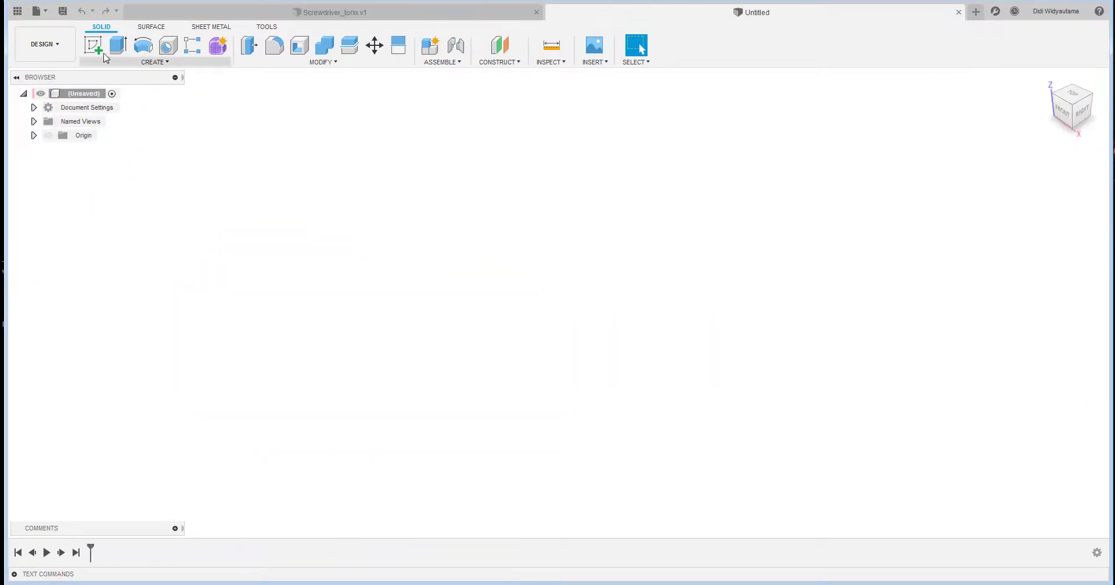
click(93, 45)
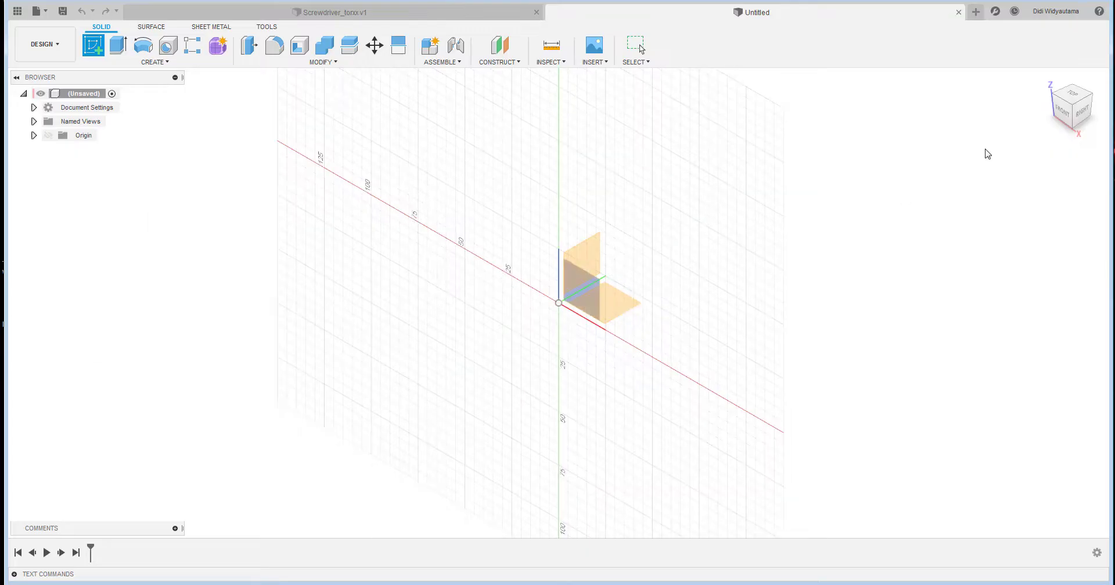
click(585, 295)
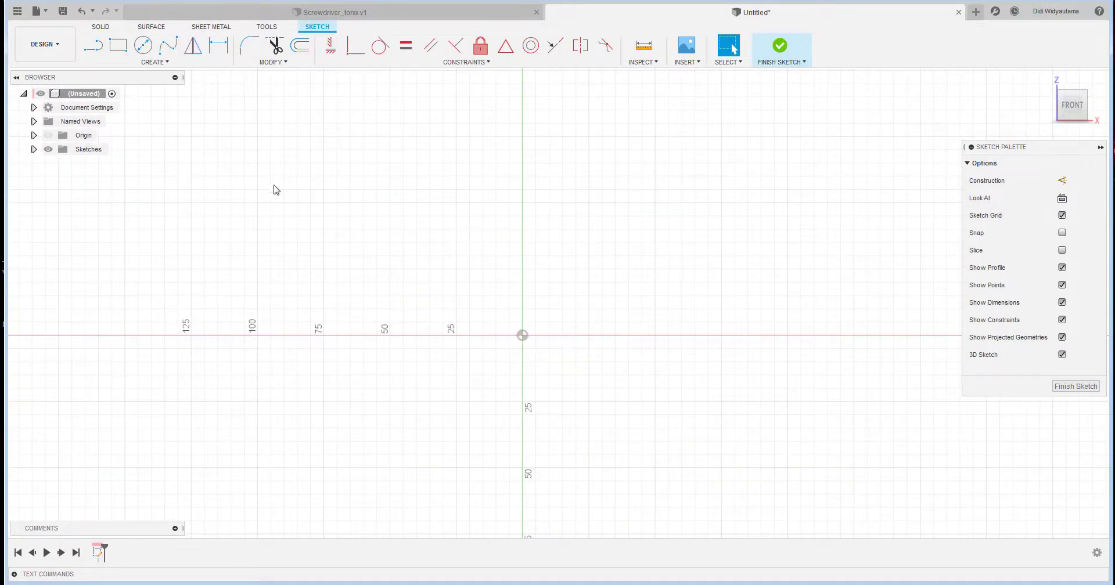
Sketch a horizontal line about 12 mm long ending at the origin, continued by three tangent arcs forming the bulb and waist of the handle
click(93, 46)
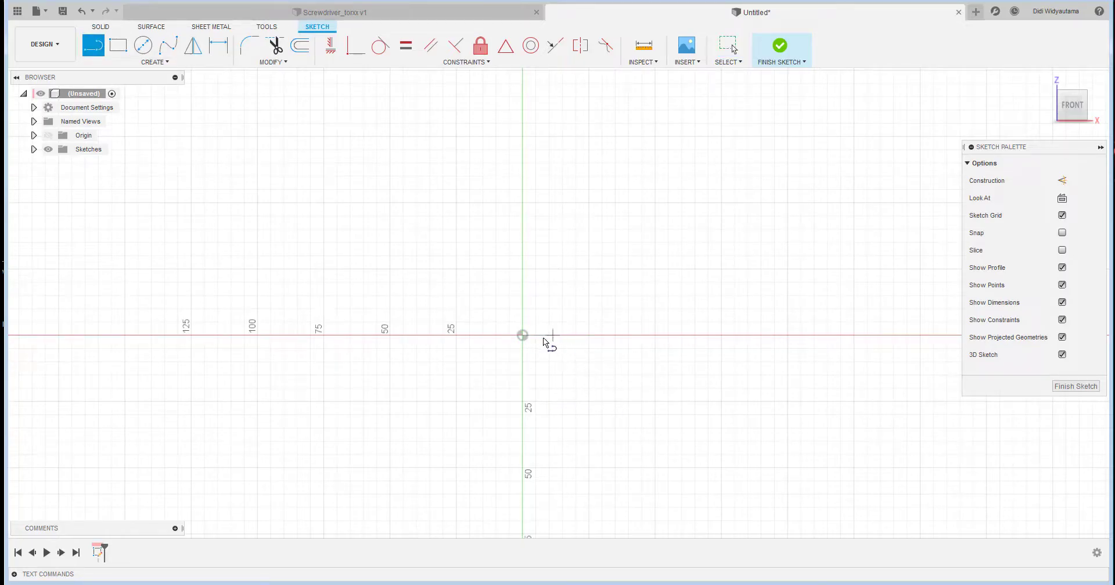
drag(554, 339, 526, 341)
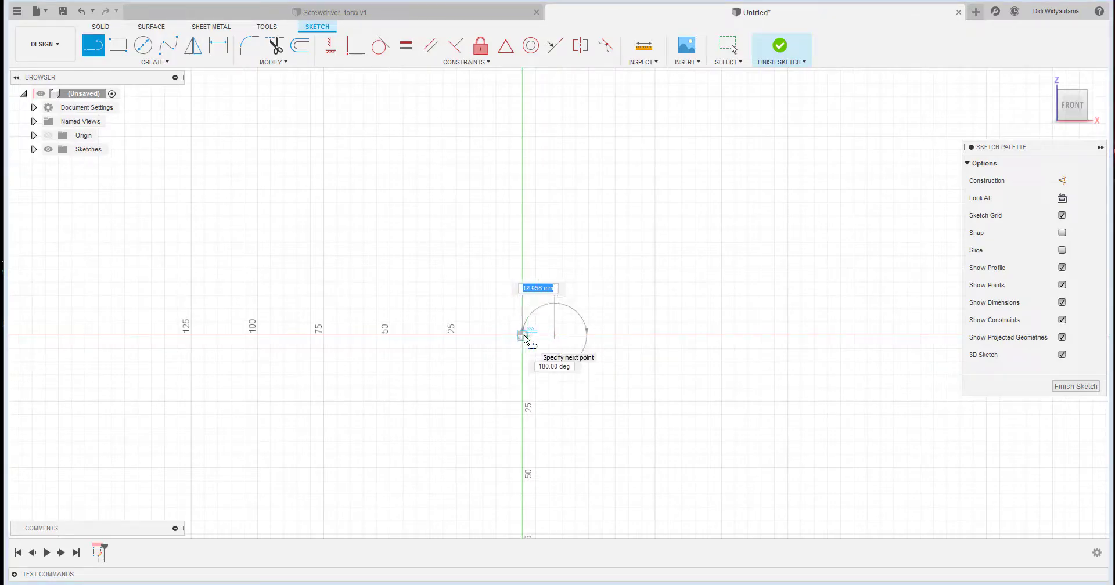
click(522, 335)
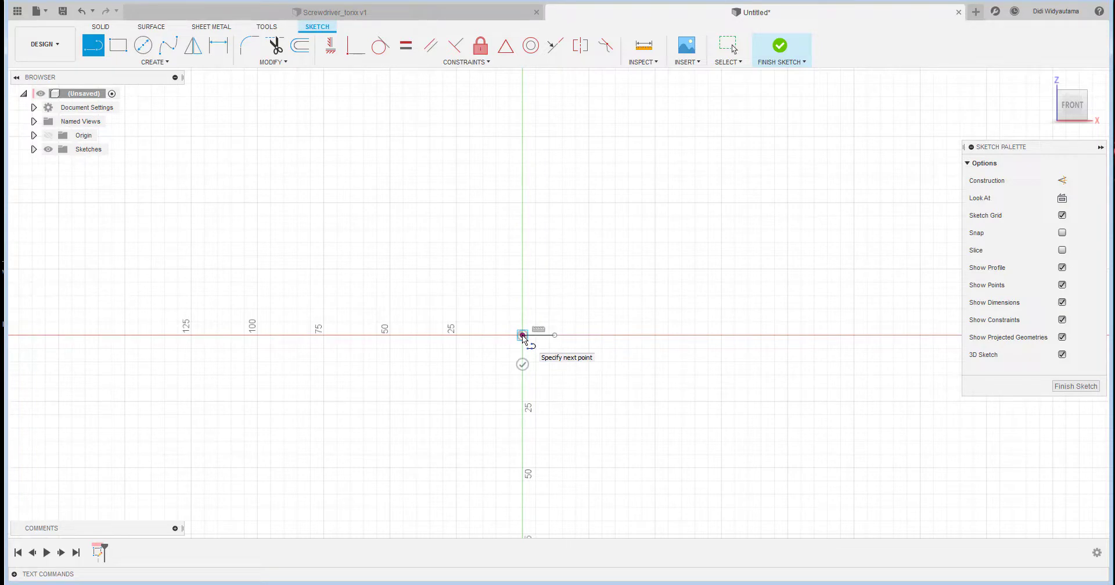
mouse_move(522, 337)
mouse_down()
mouse_move(483, 331)
mouse_move(426, 291)
mouse_move(450, 301)
mouse_move(437, 246)
mouse_move(440, 218)
mouse_move(451, 235)
mouse_move(445, 225)
mouse_up()
middle_drag(445, 224, 416, 366)
key(l)
drag(423, 346, 444, 201)
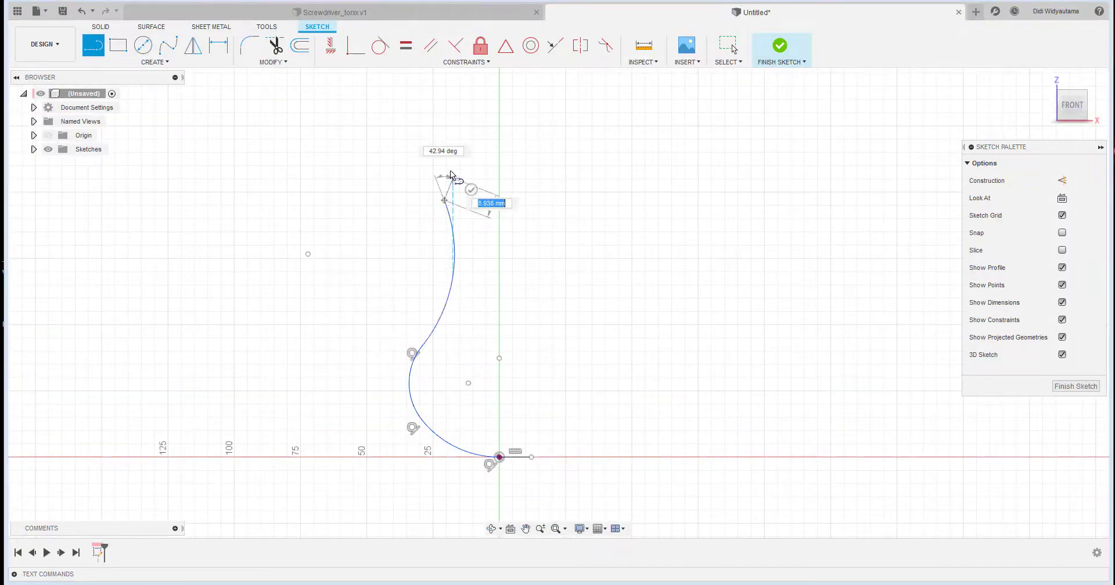
Close the handle half-profile with a vertical neck line, a horizontal end line to the vertical axis, and an axis line about 120 mm long to the origin
click(444, 140)
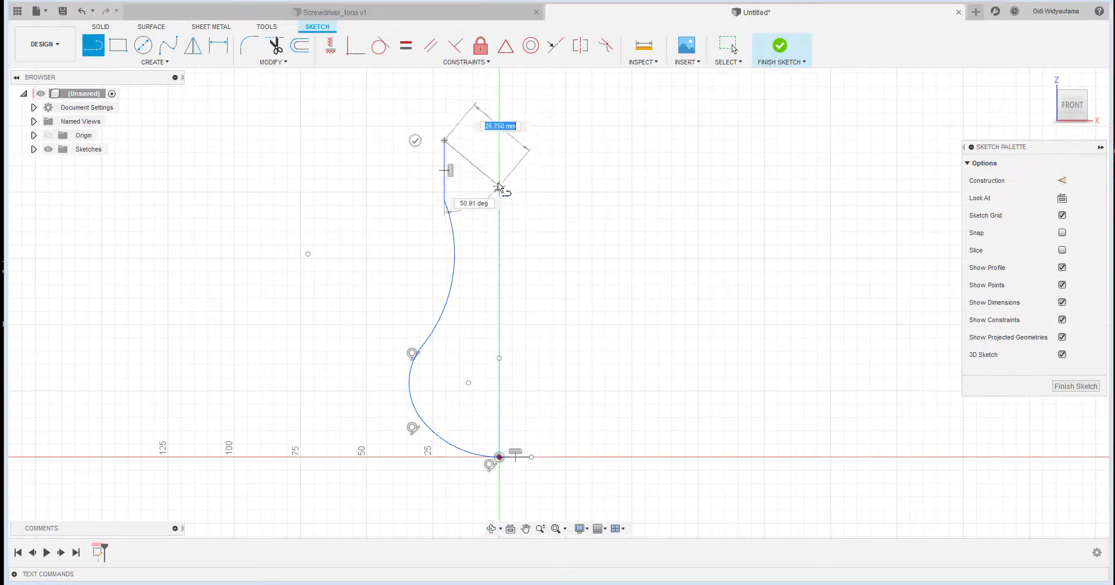
click(499, 140)
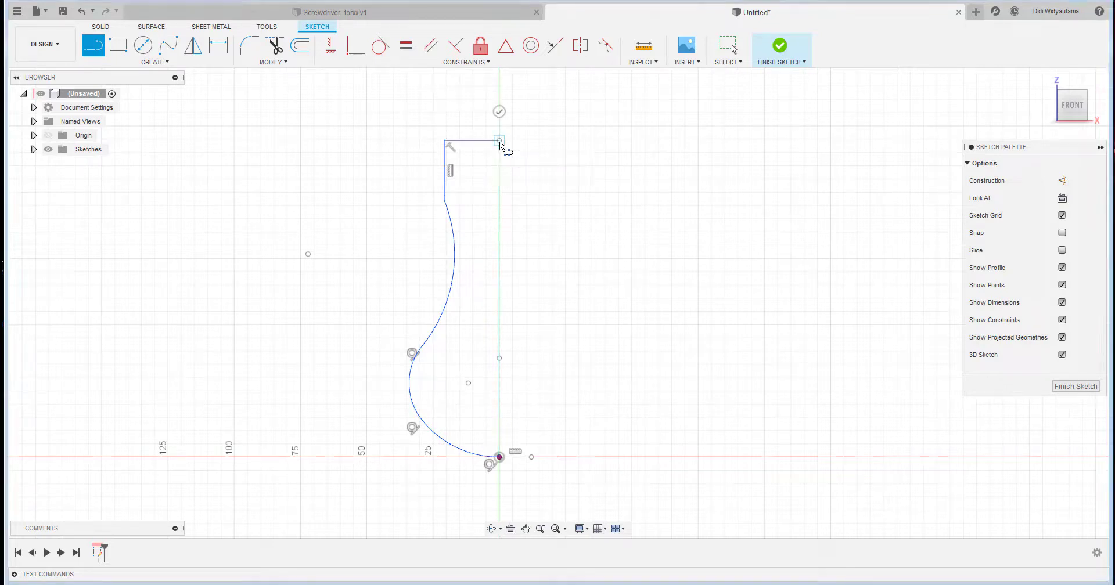
click(499, 457)
right_click(633, 227)
click(662, 227)
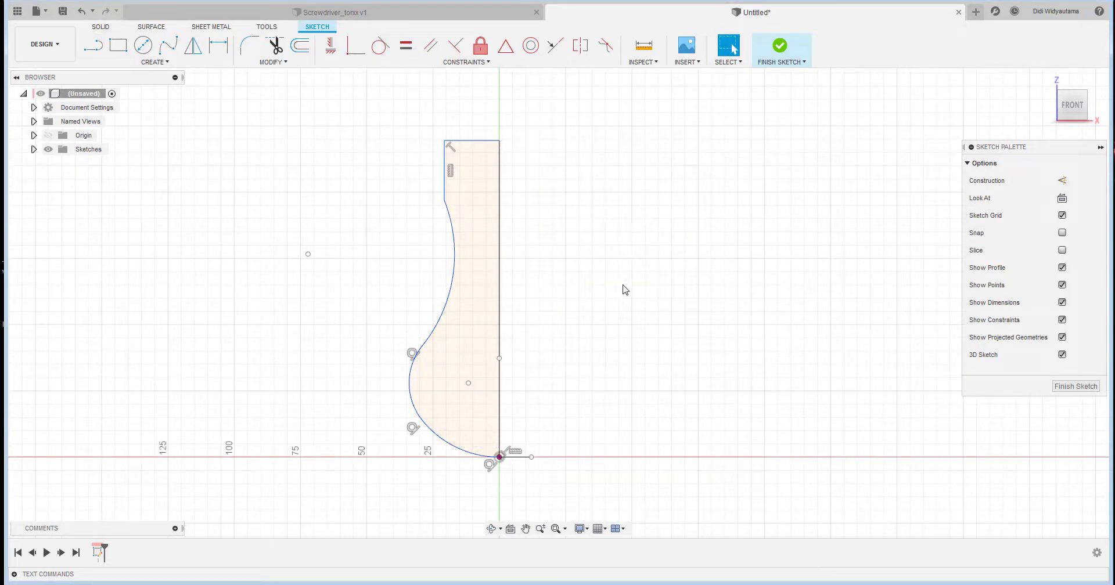
Measure the distance between the two endpoints of the profile's vertical axis line
middle_drag(625, 289, 568, 278)
scroll(524, 186, up, 1)
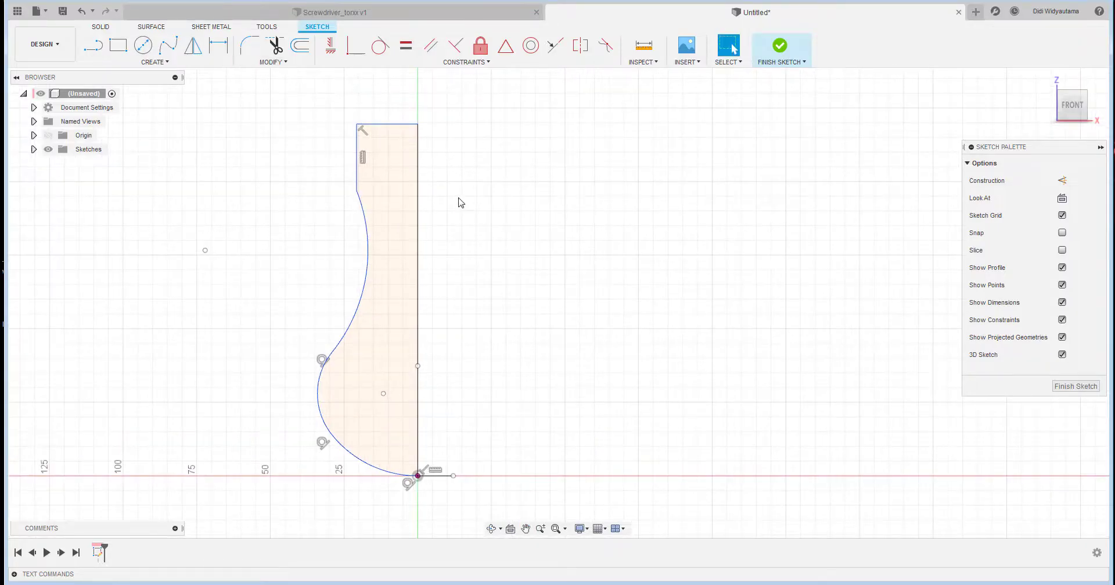
click(644, 45)
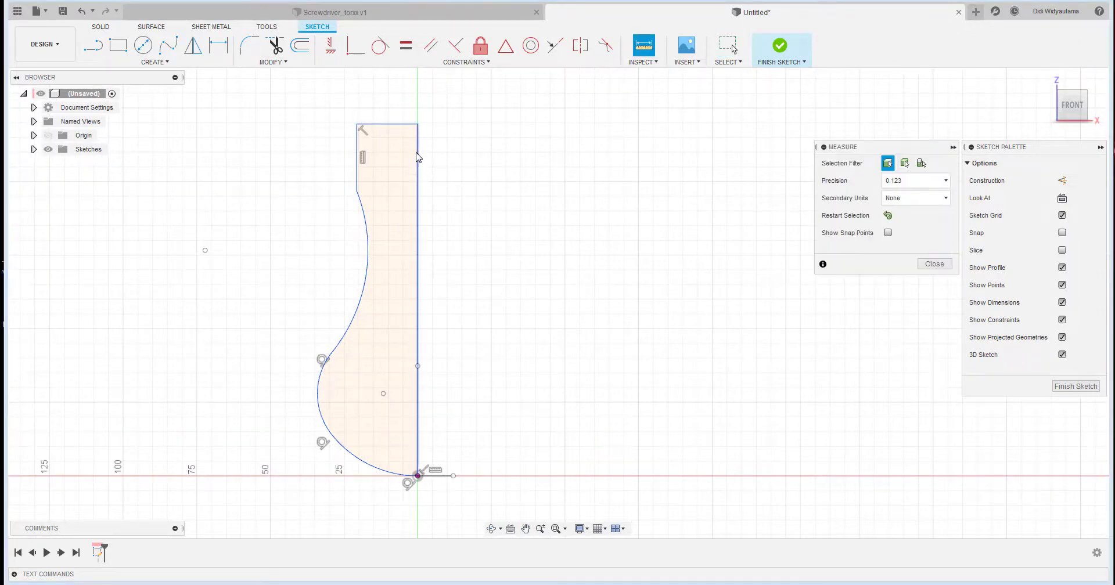
click(417, 124)
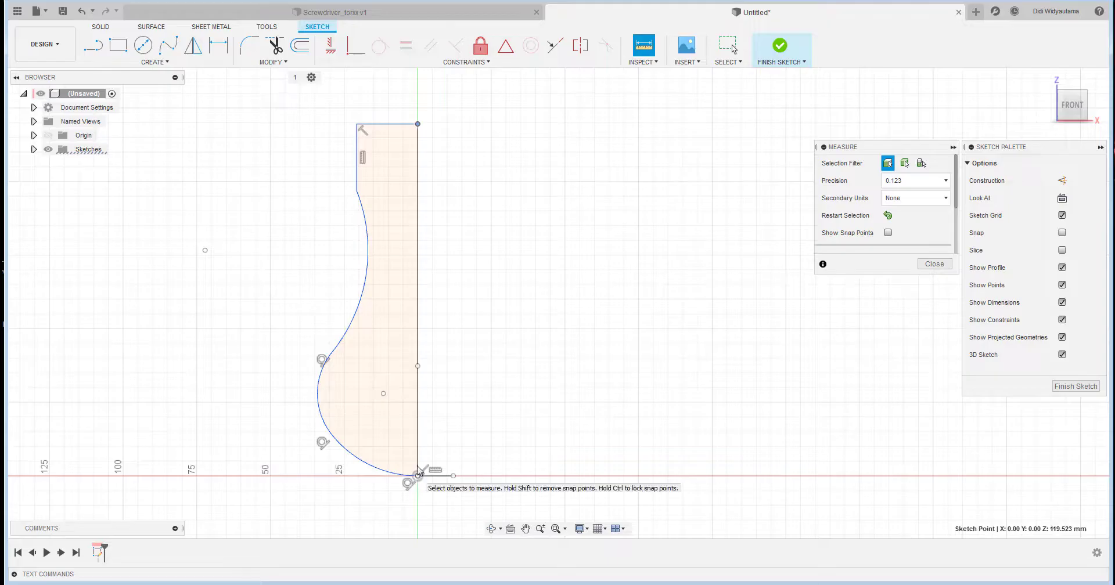
click(418, 475)
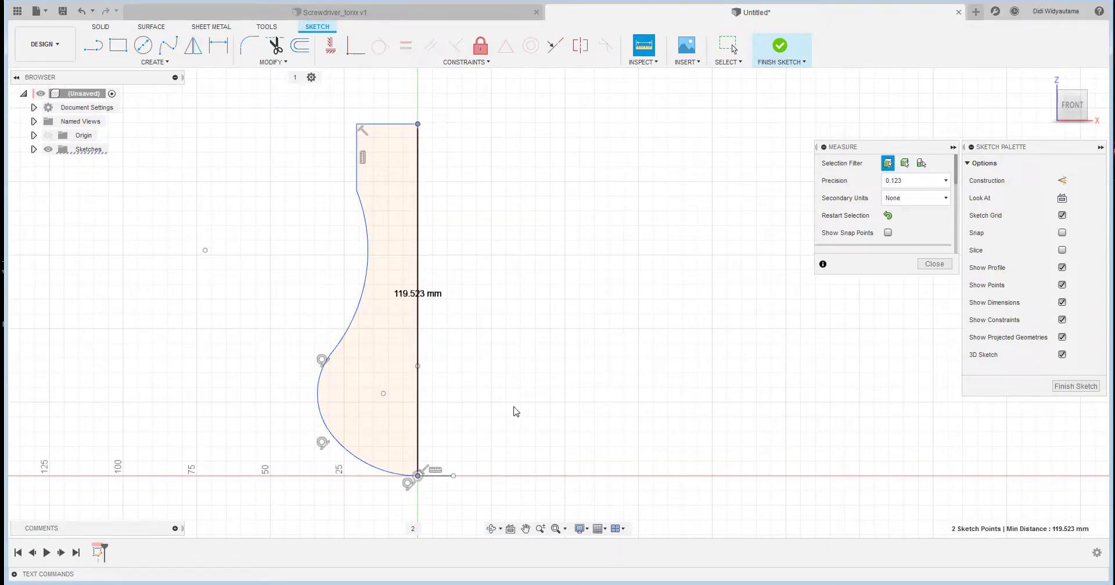
click(934, 264)
Disable scaling of the entire sketch at first dimension in the Design preferences
middle_drag(555, 249, 633, 247)
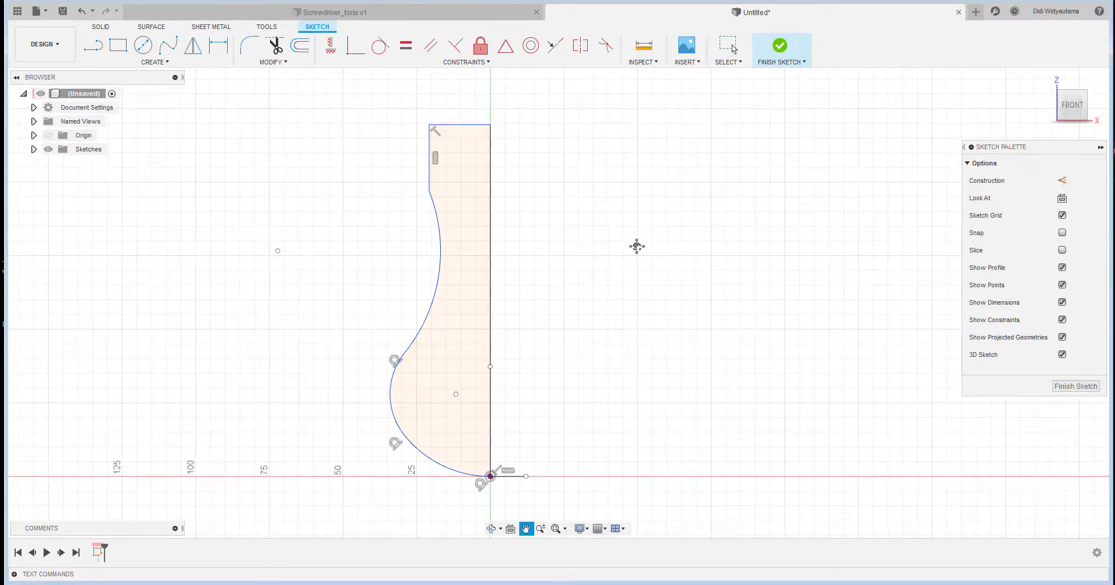
click(1045, 14)
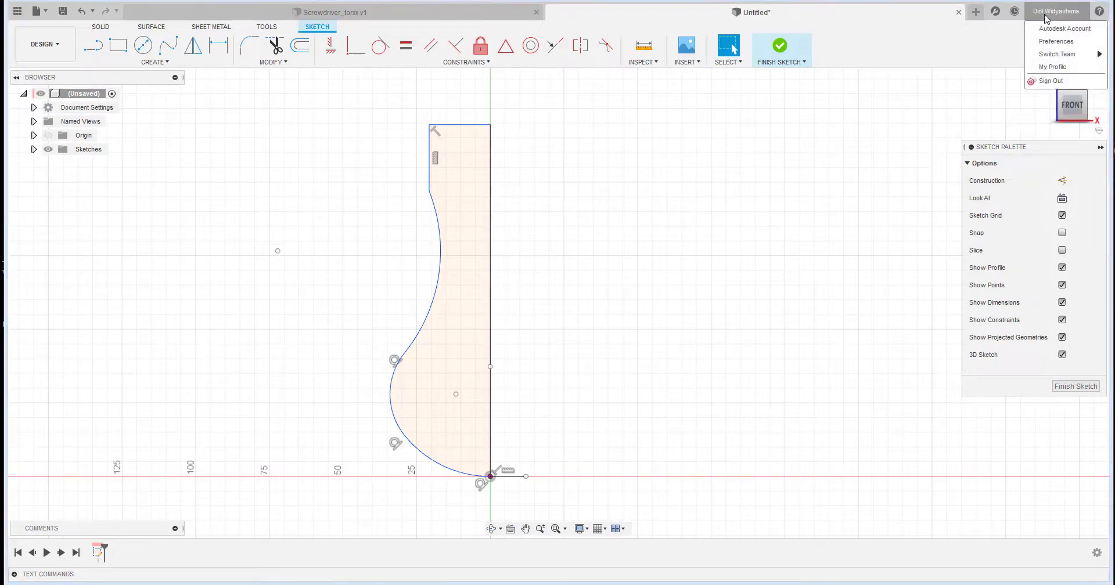
click(1061, 42)
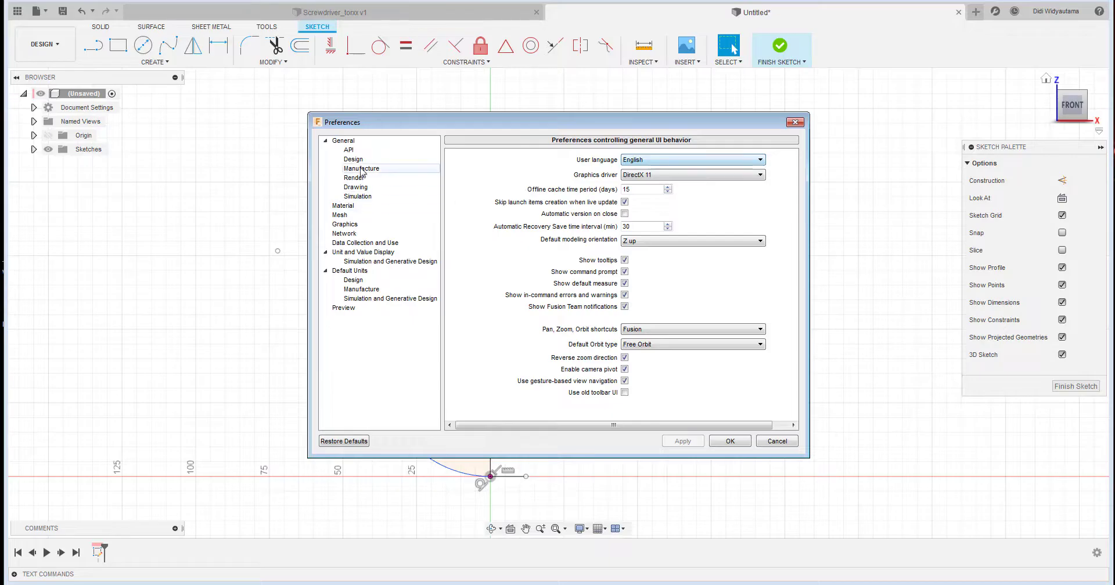
click(354, 161)
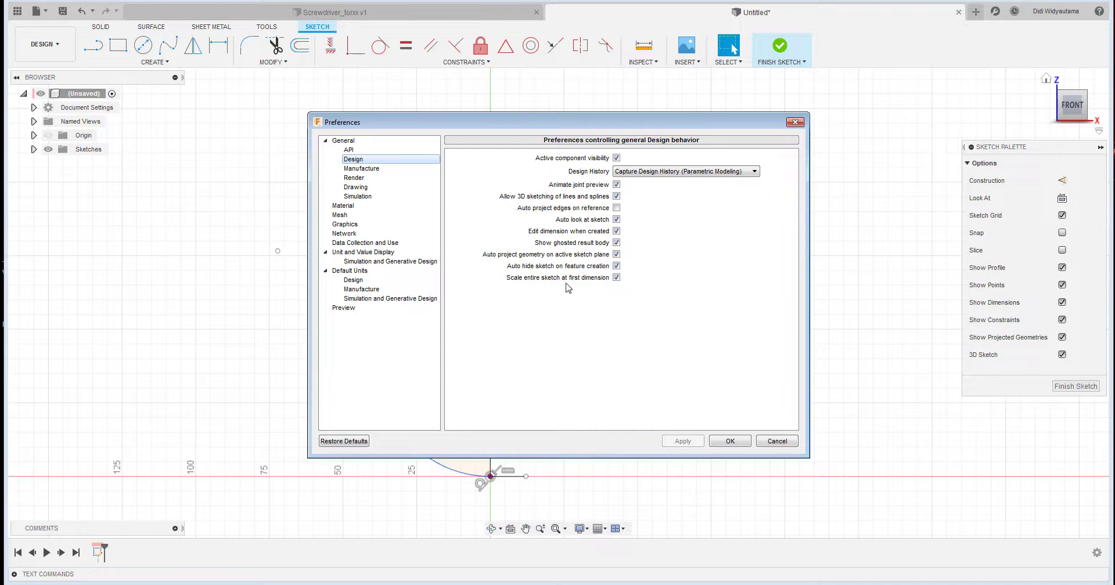
click(617, 277)
click(683, 441)
click(730, 442)
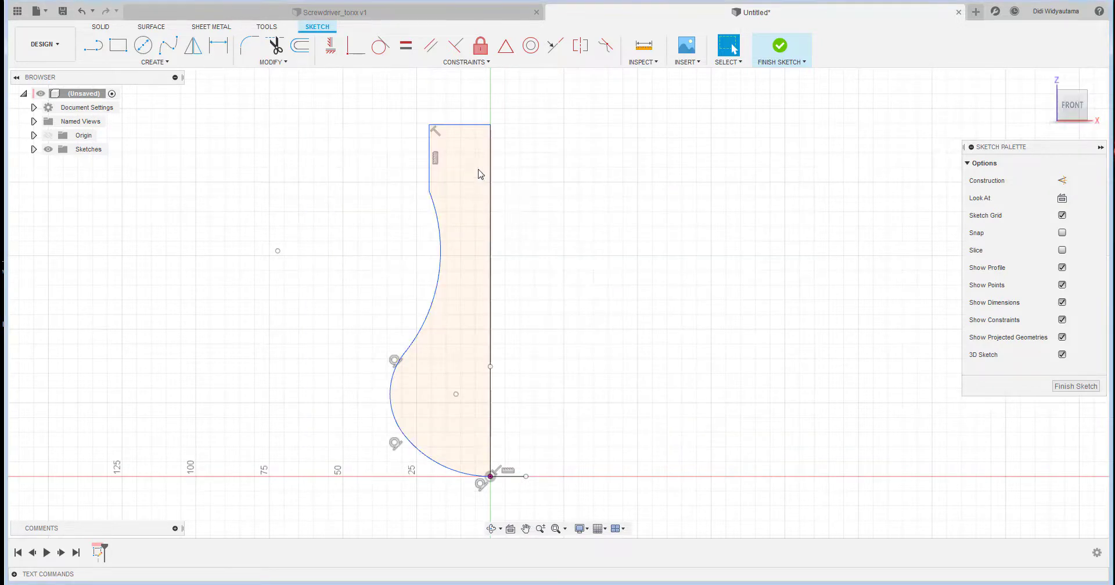
Try dimensioning the profile's vertical axis line to 50 mm, and undo the dimension
click(219, 46)
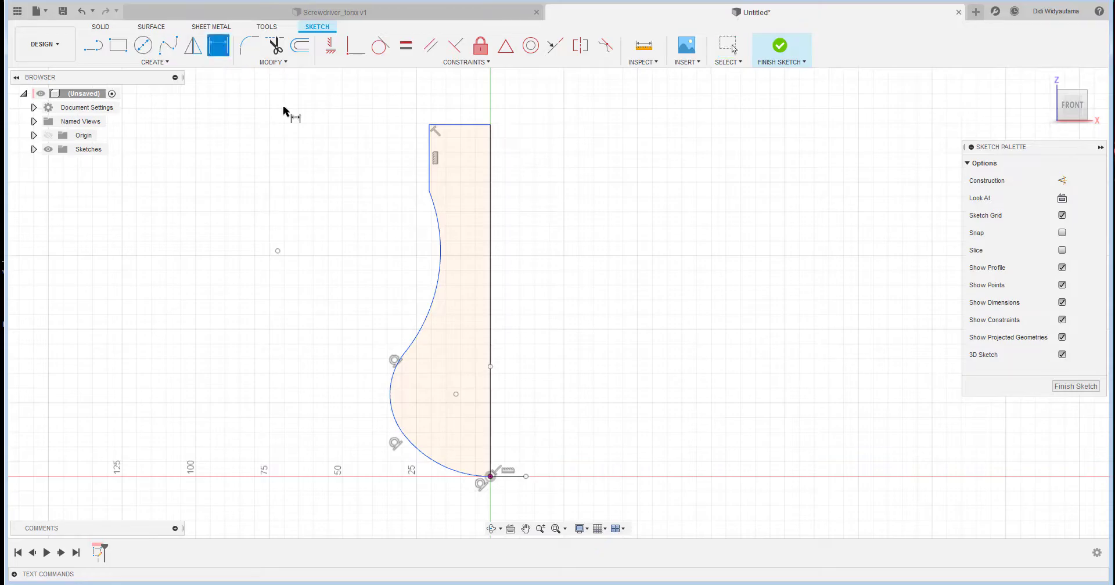
click(491, 219)
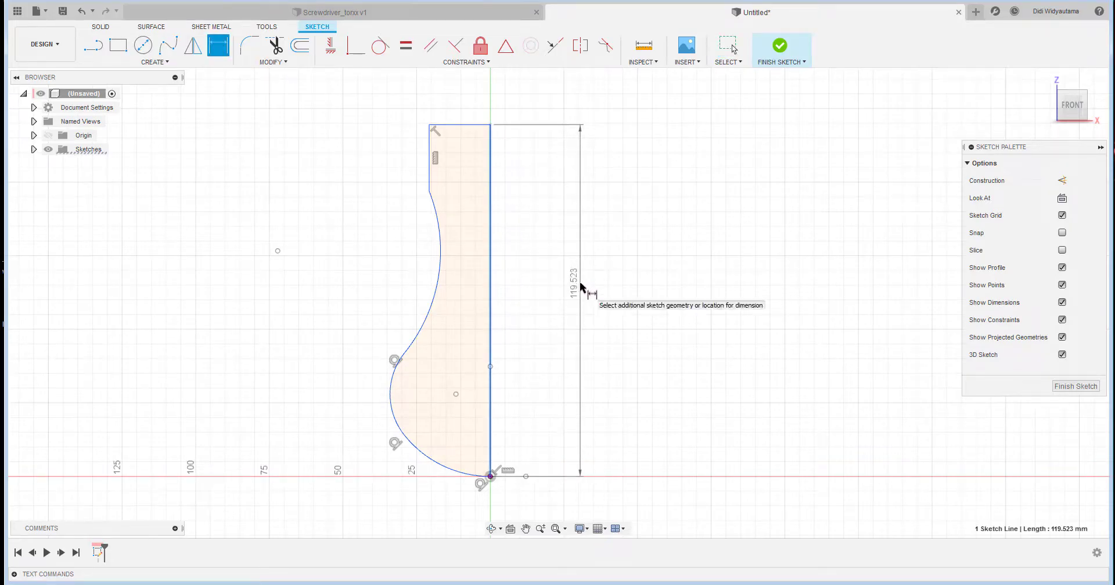
click(581, 287)
text(50)
key(Return)
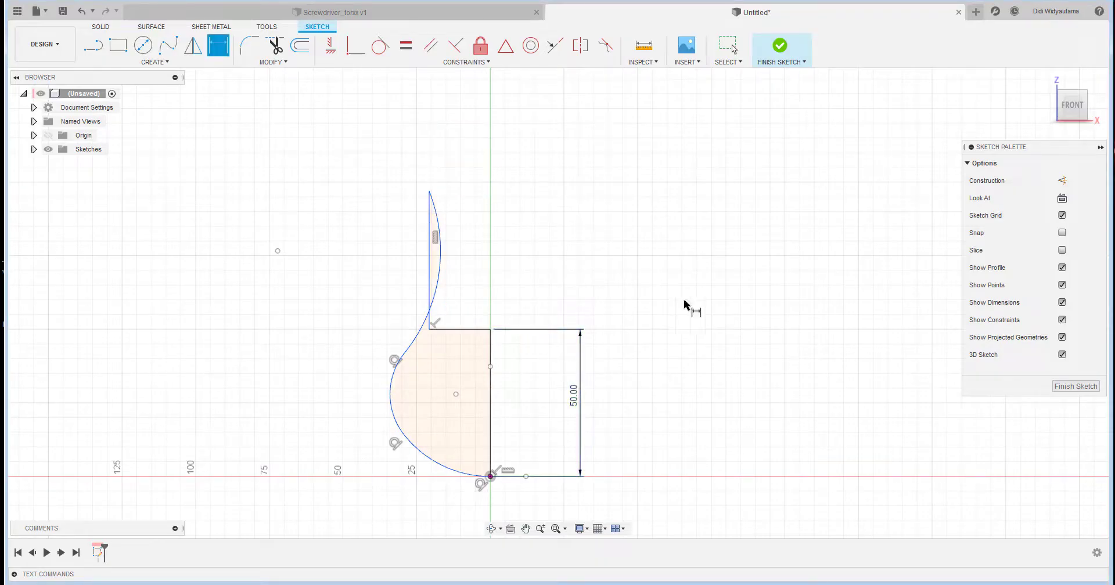
key(Escape)
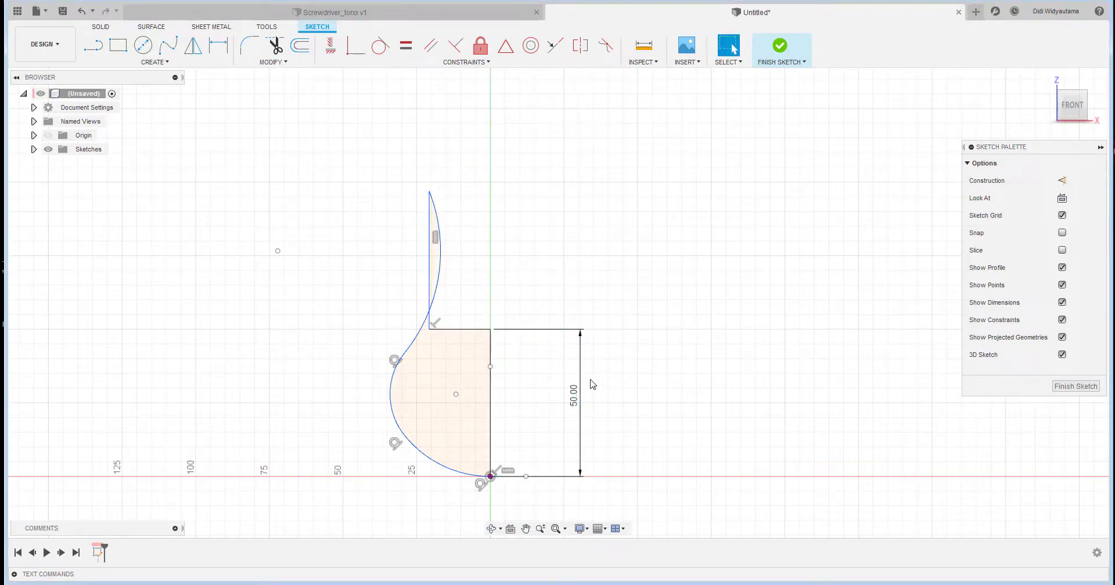
key(ctrl+z)
key(ctrl+z)
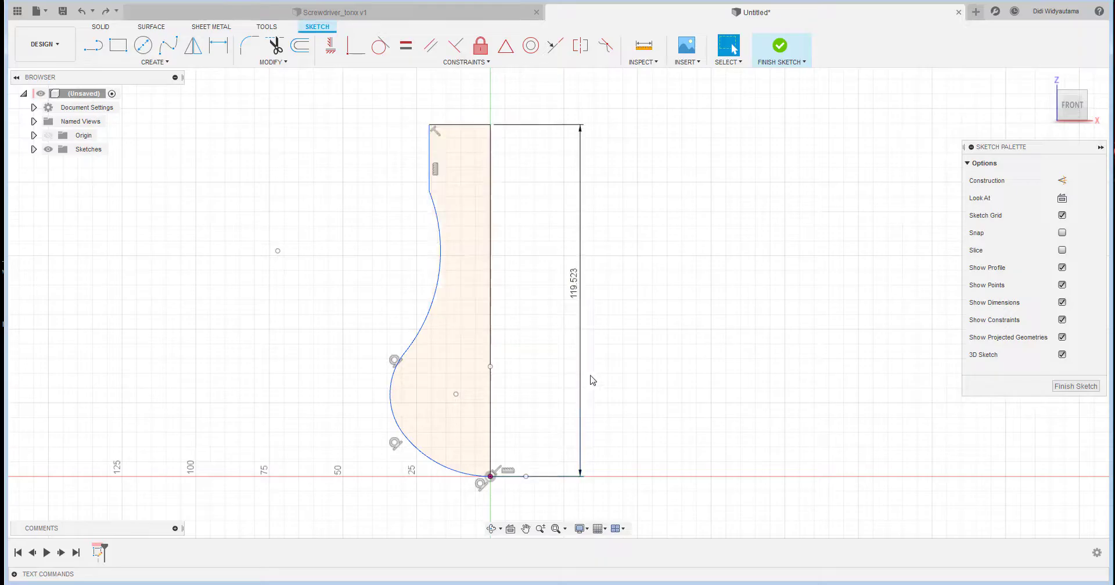
Enable scaling of the entire sketch at first dimension in the Design preferences
click(1042, 15)
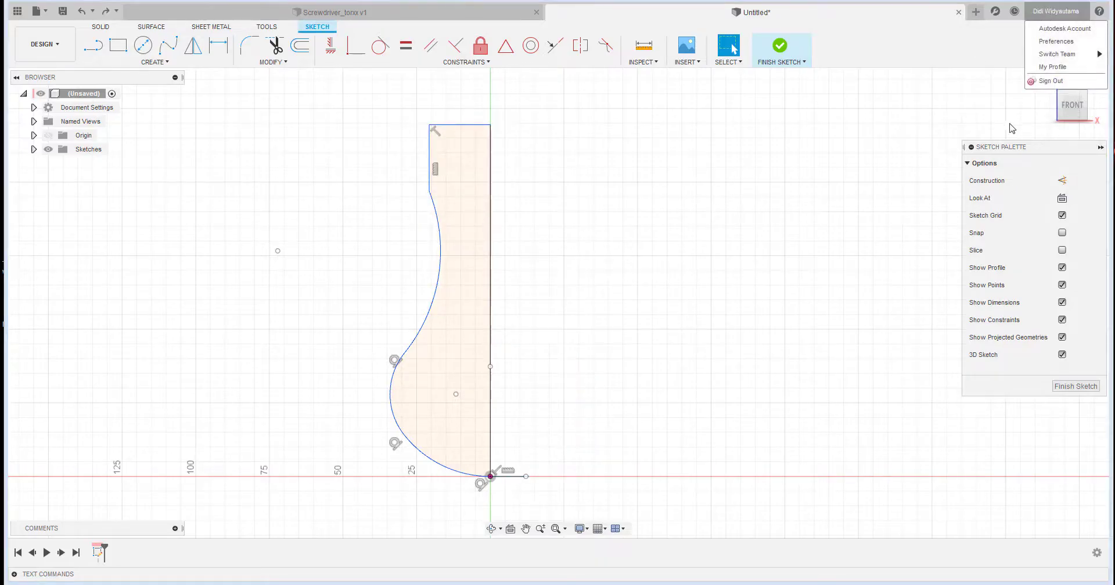
click(1044, 44)
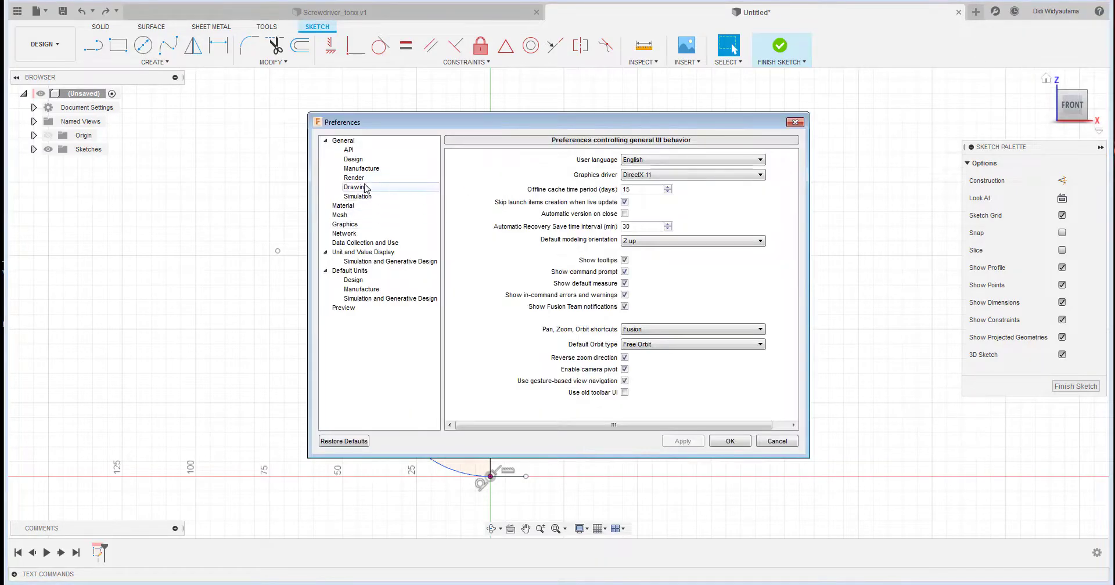
click(361, 161)
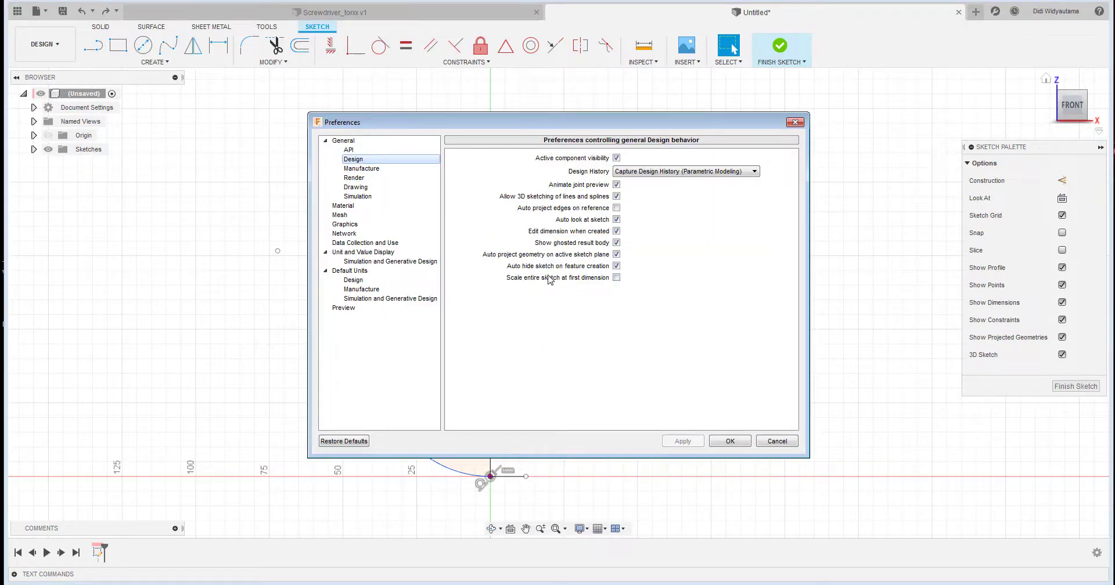
click(616, 278)
click(686, 443)
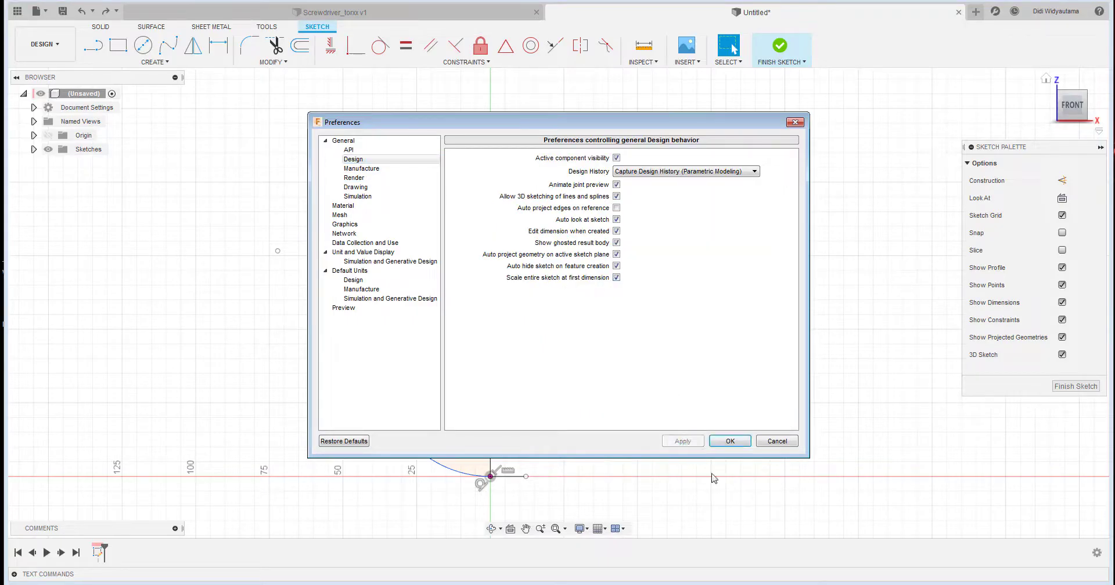
click(733, 444)
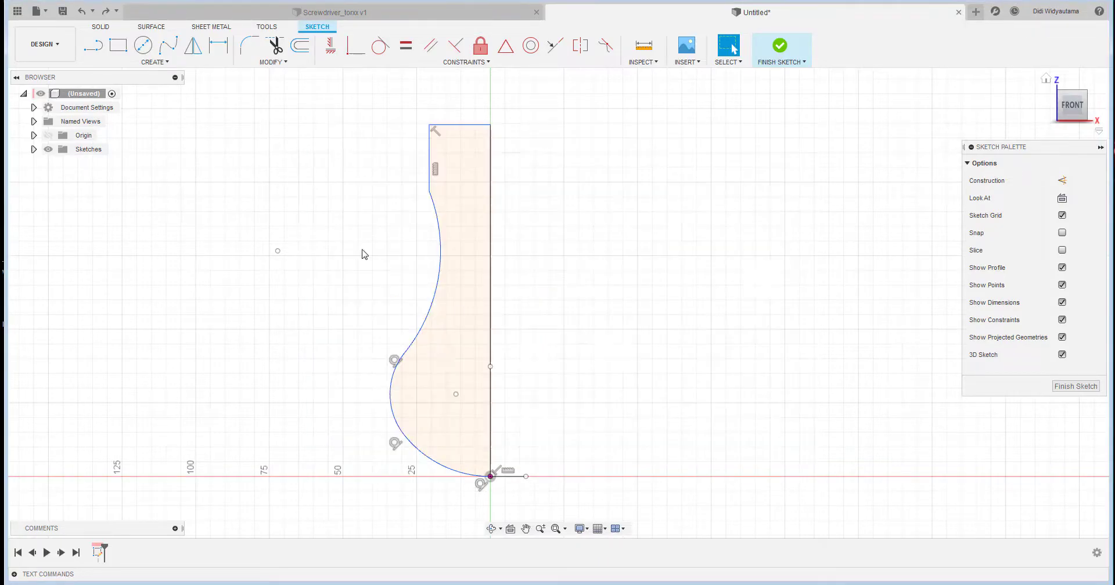
Dimension the profile's vertical axis line to 75 mm so the whole sketch scales with it
click(219, 45)
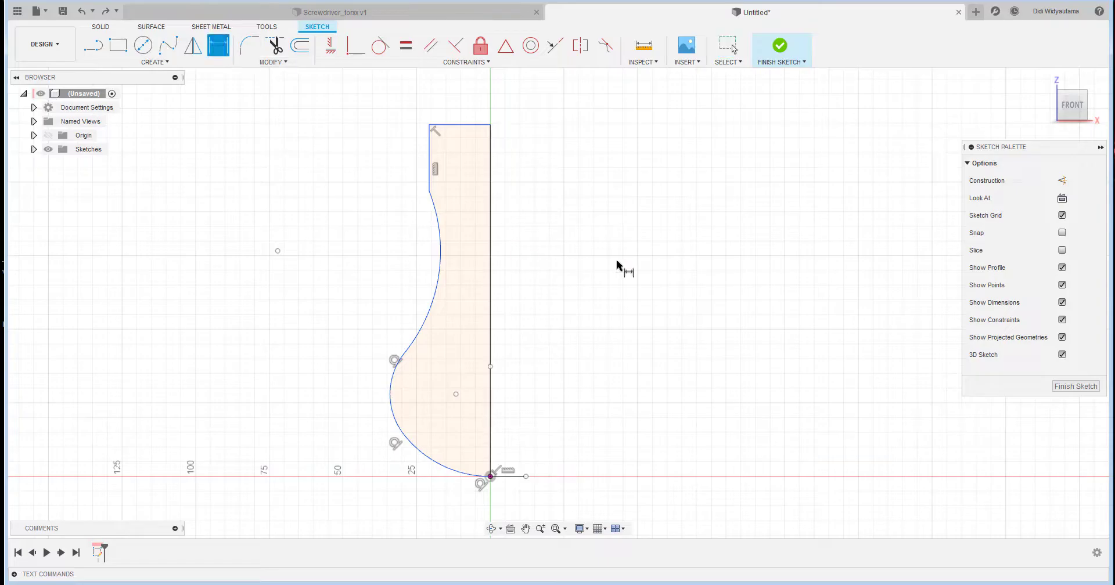
click(490, 221)
click(563, 307)
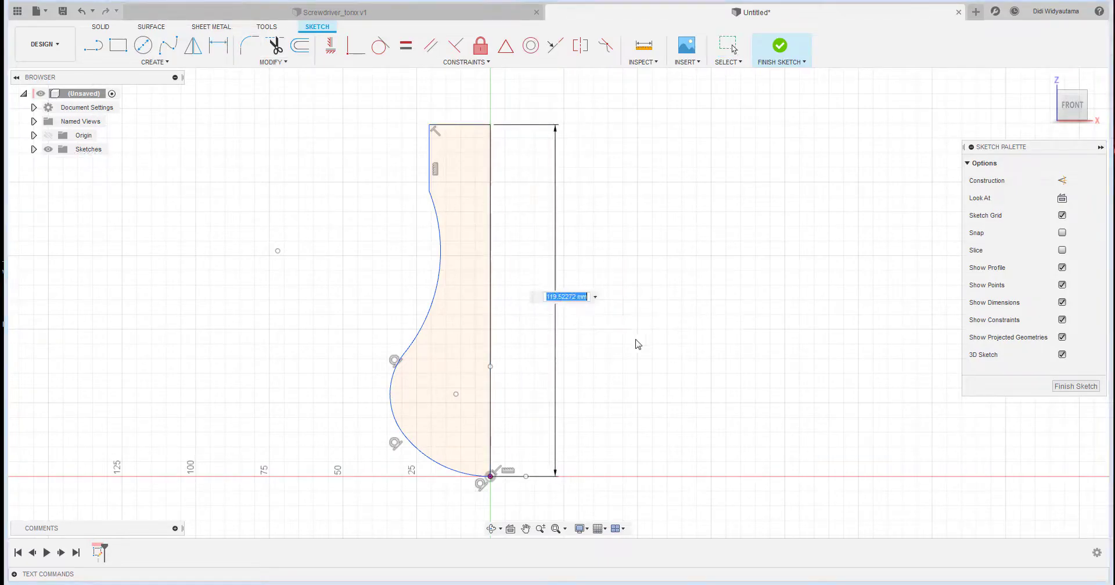
text(75)
key(Return)
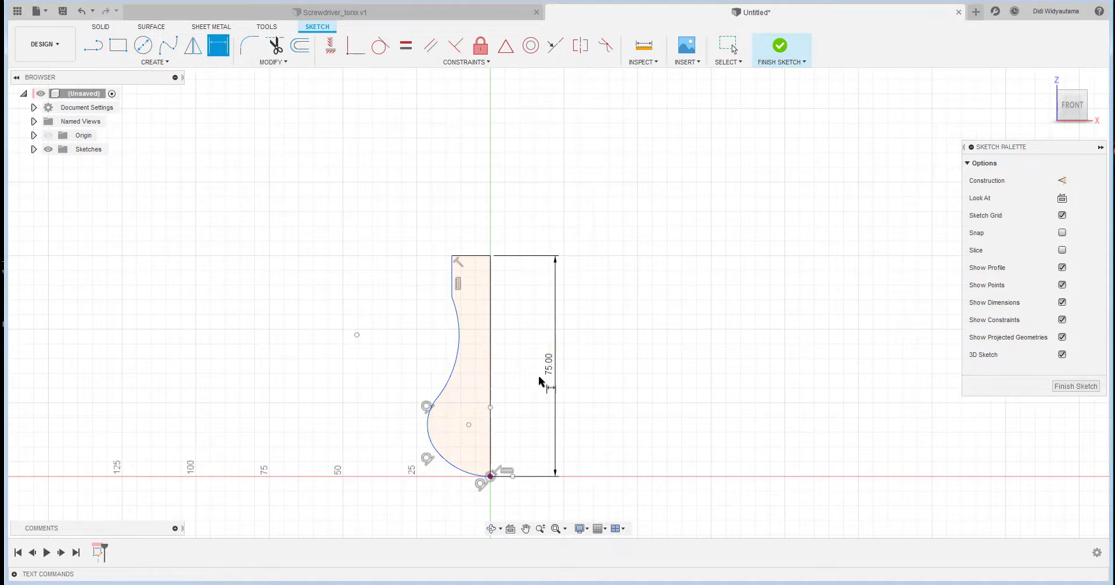
scroll(540, 376, up, 4)
scroll(498, 386, down, 2)
middle_drag(499, 370, 522, 303)
scroll(558, 334, up, 1)
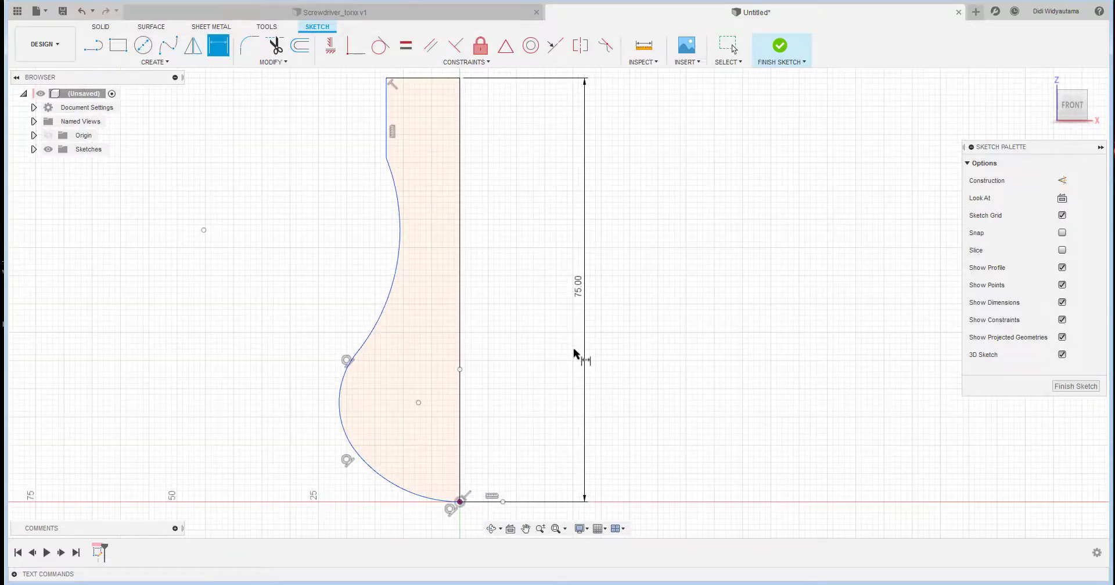
Dimension the radius of the large arc at the handle profile's bottom end to 20 mm
right_click(651, 250)
click(598, 246)
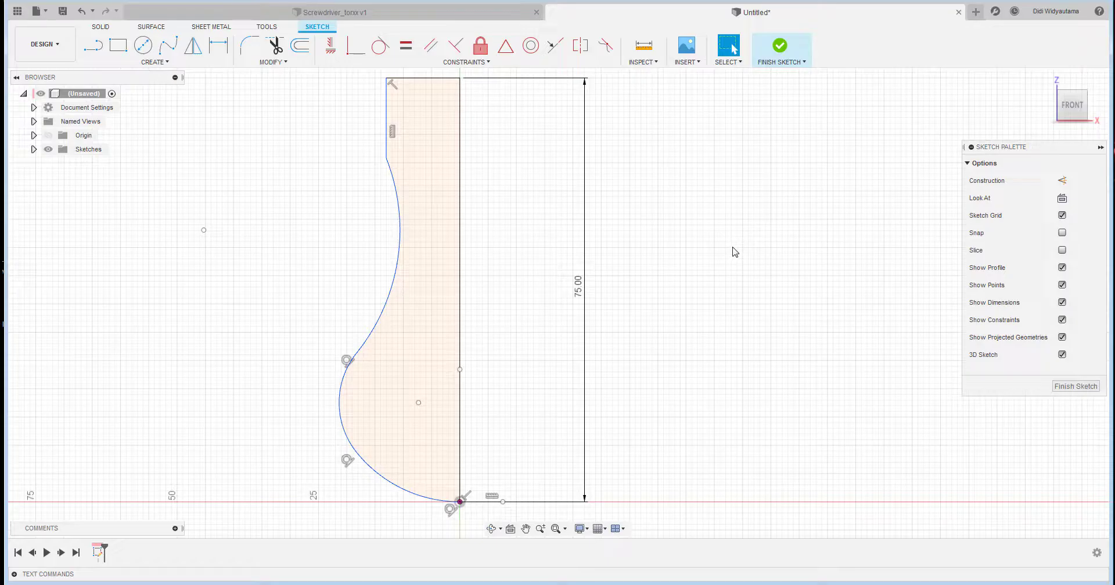
middle_drag(493, 333, 525, 351)
middle_drag(597, 321, 588, 276)
middle_drag(547, 336, 550, 368)
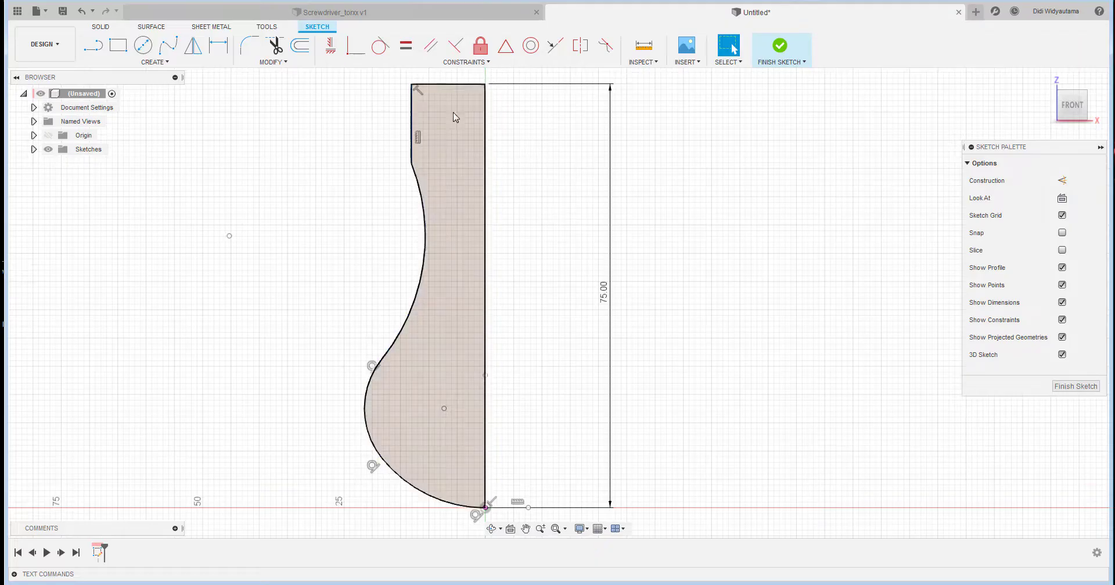
click(218, 45)
click(431, 498)
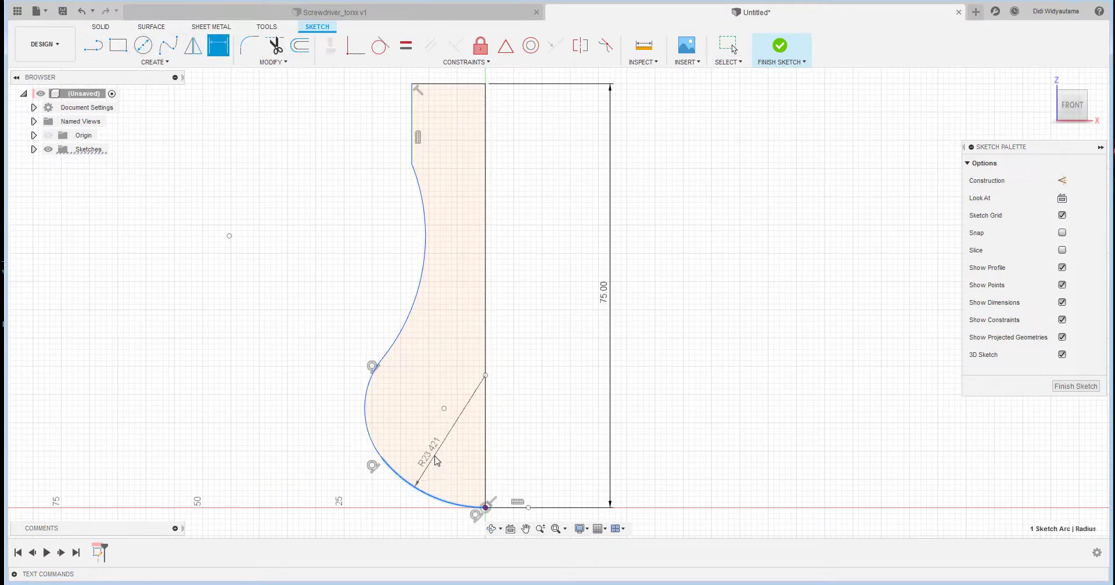
click(441, 455)
text(20)
key(Return)
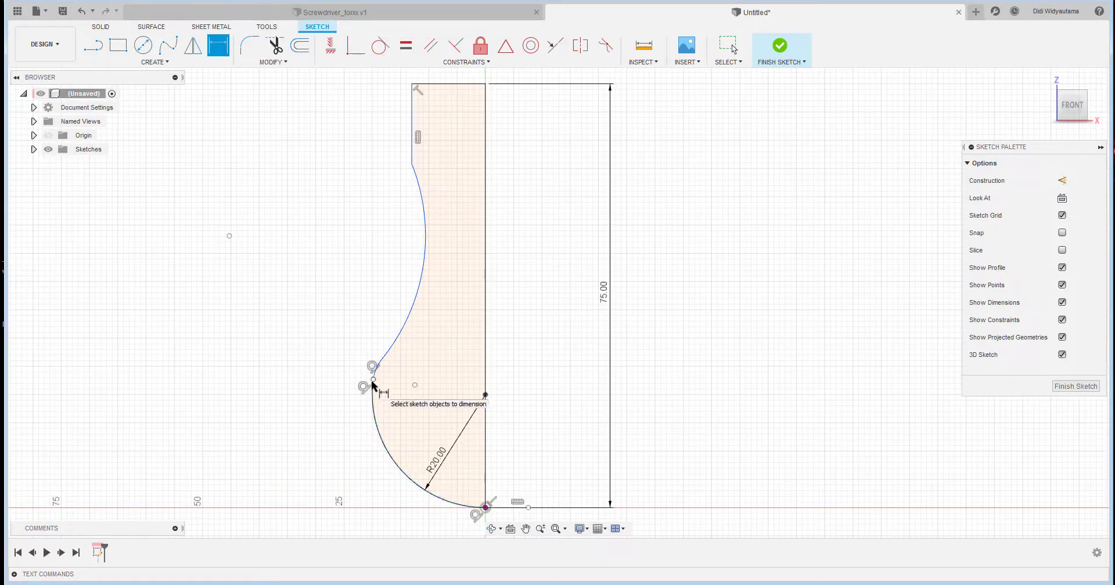
Reshape the bulge arc by moving it up from the bottom arc, and dimension its radius to 12.5 mm
key(Escape)
drag(372, 398, 387, 371)
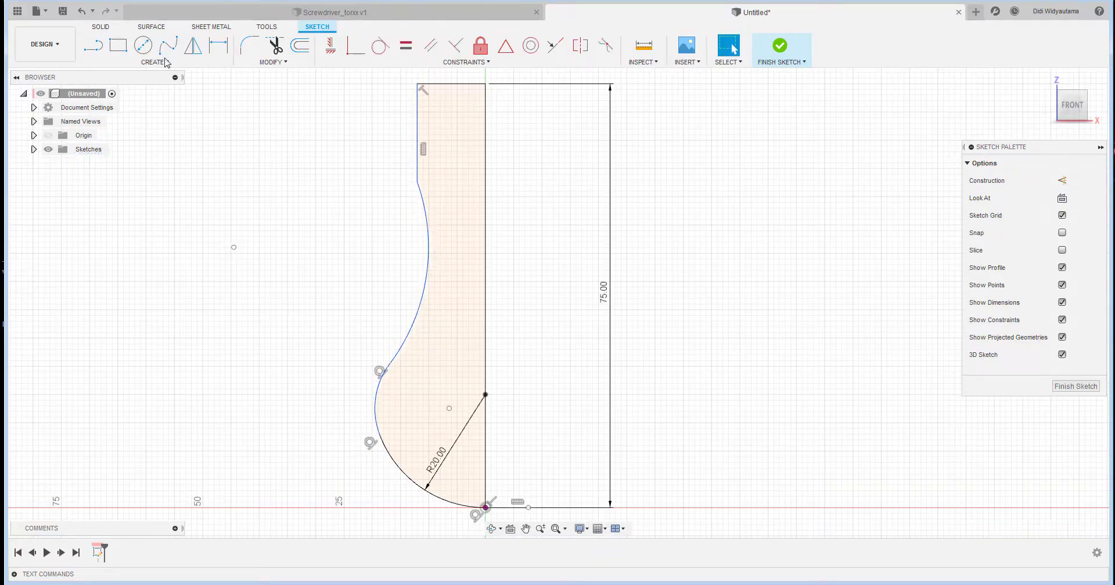
click(213, 47)
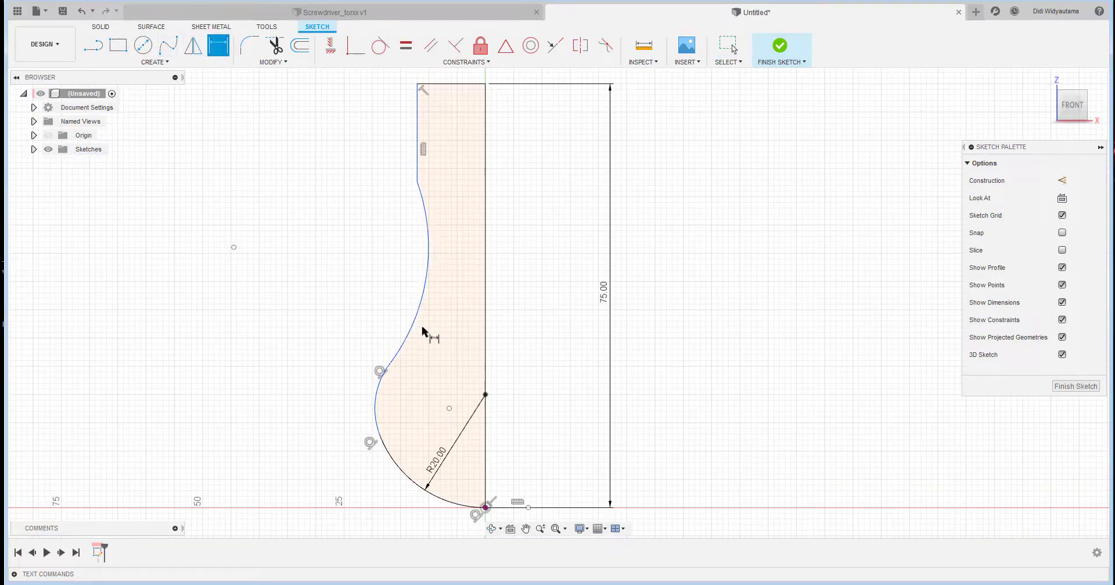
click(377, 395)
click(402, 403)
text(12)
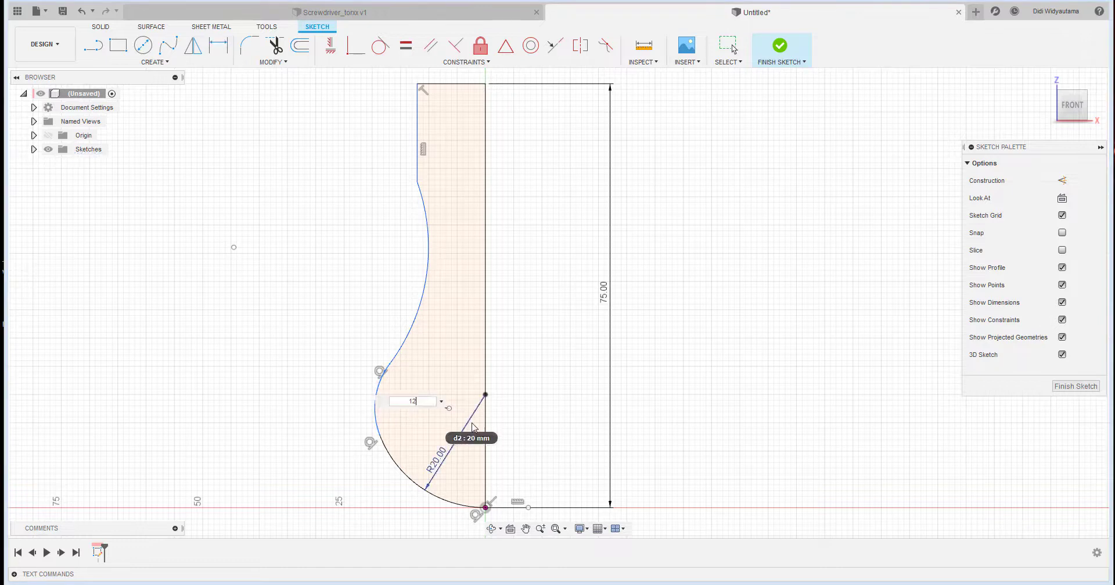
text(.5)
key(Return)
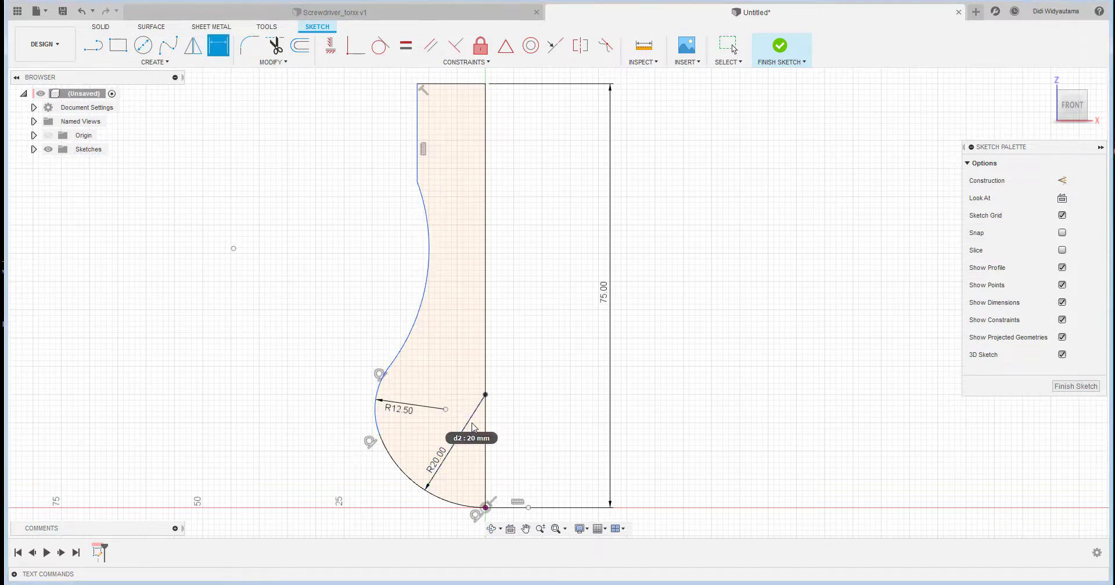
Dimension the concave grip arc's radius to 50 mm and move its upper end back below the profile's top line
click(422, 296)
click(233, 249)
click(352, 269)
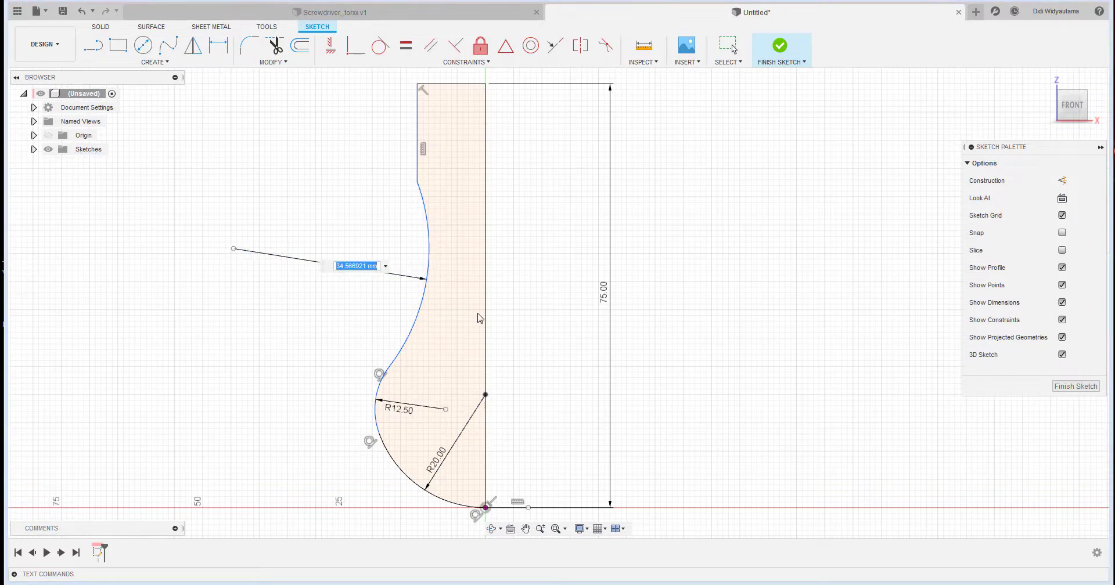
text(50)
key(Return)
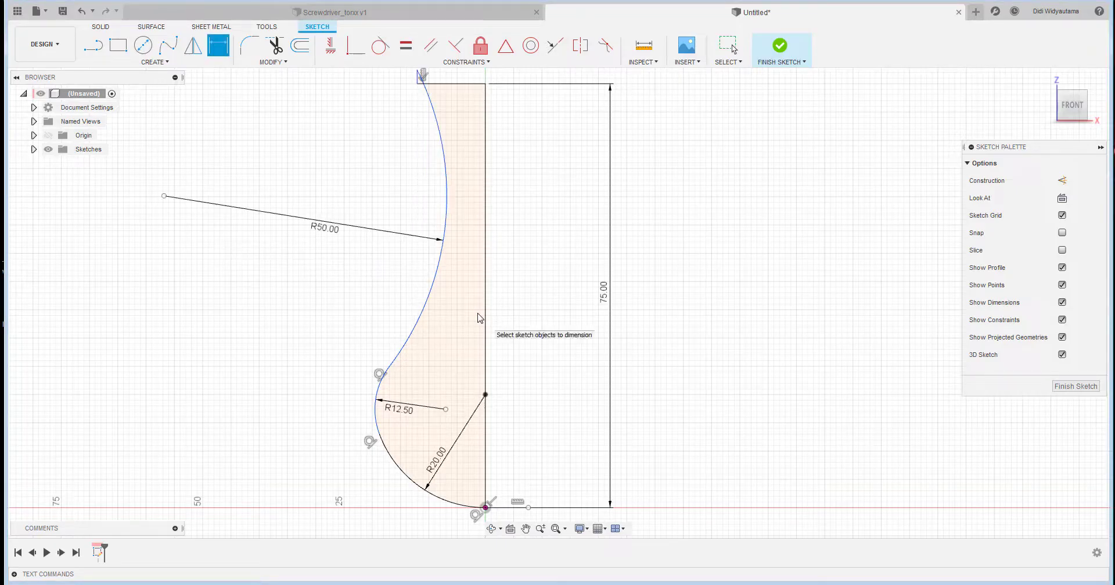
key(Escape)
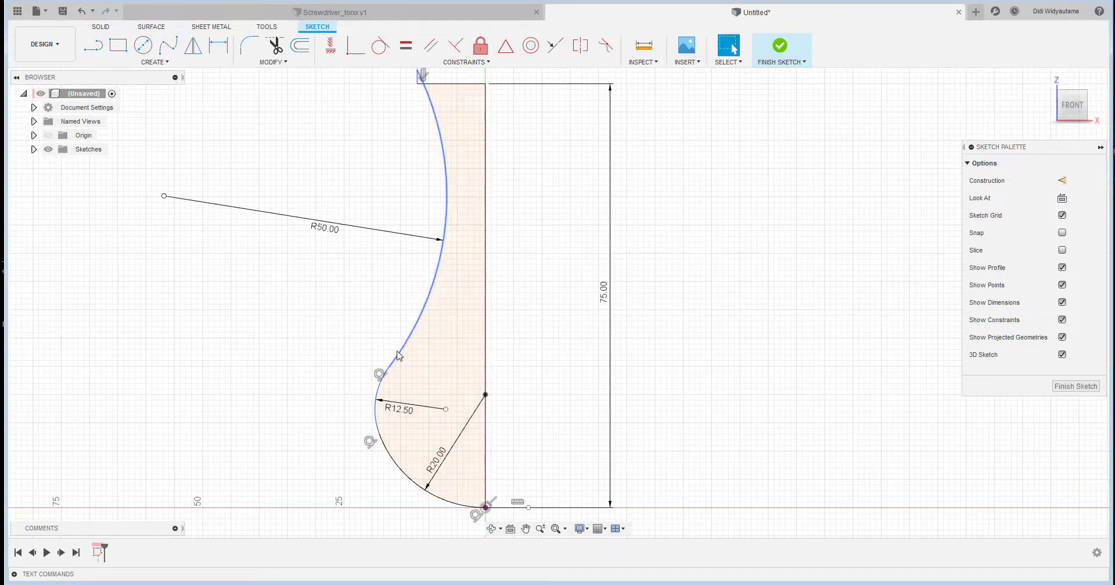
drag(418, 72, 419, 127)
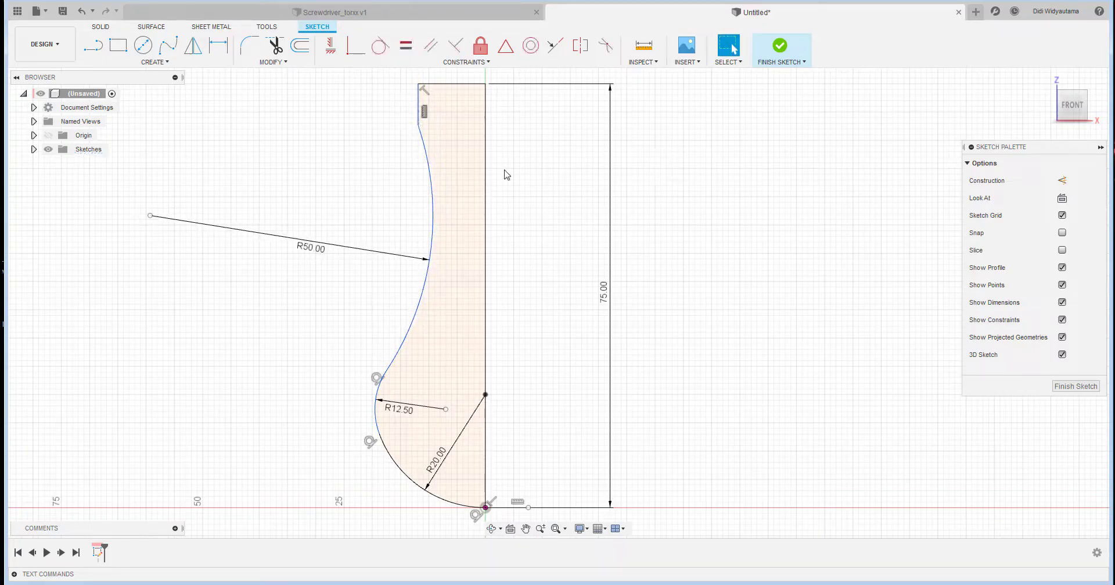
Add a 20 mm diameter dimension between the vertical axis line and the short vertical line at the profile's top
middle_drag(449, 85, 434, 157)
click(218, 45)
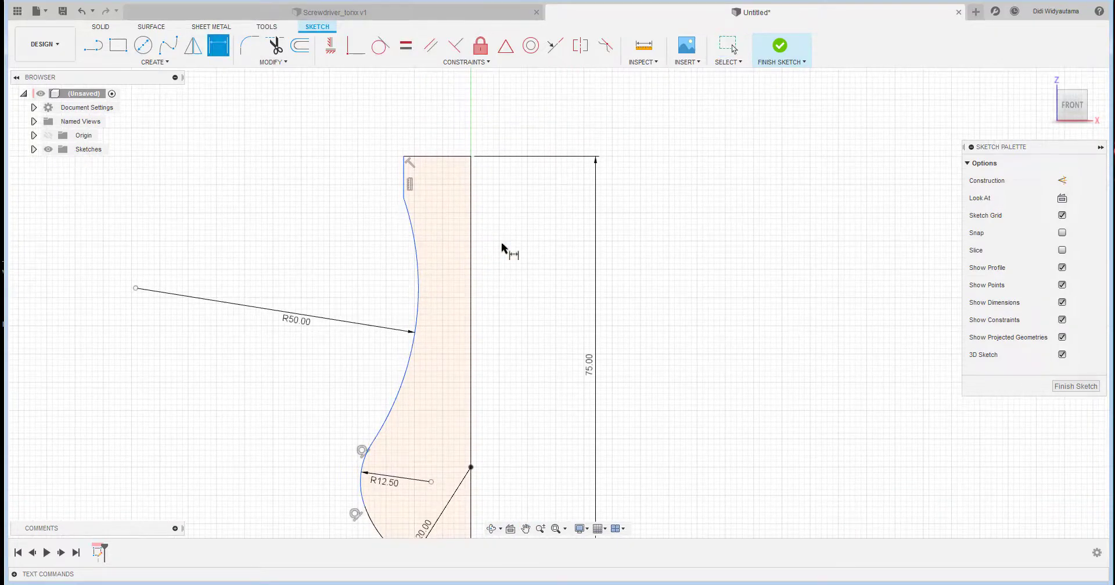
click(472, 184)
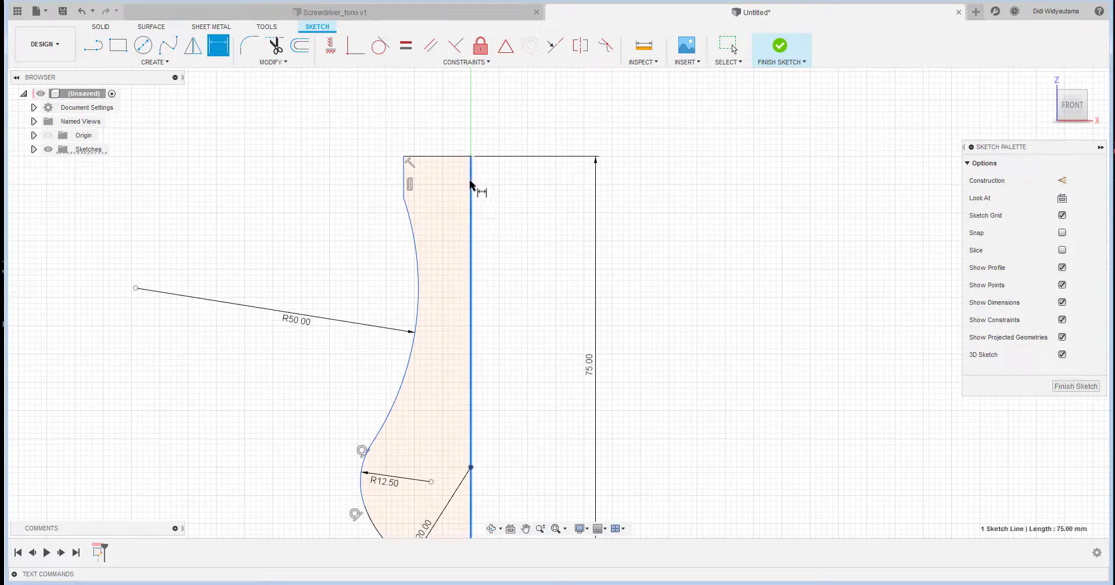
click(405, 174)
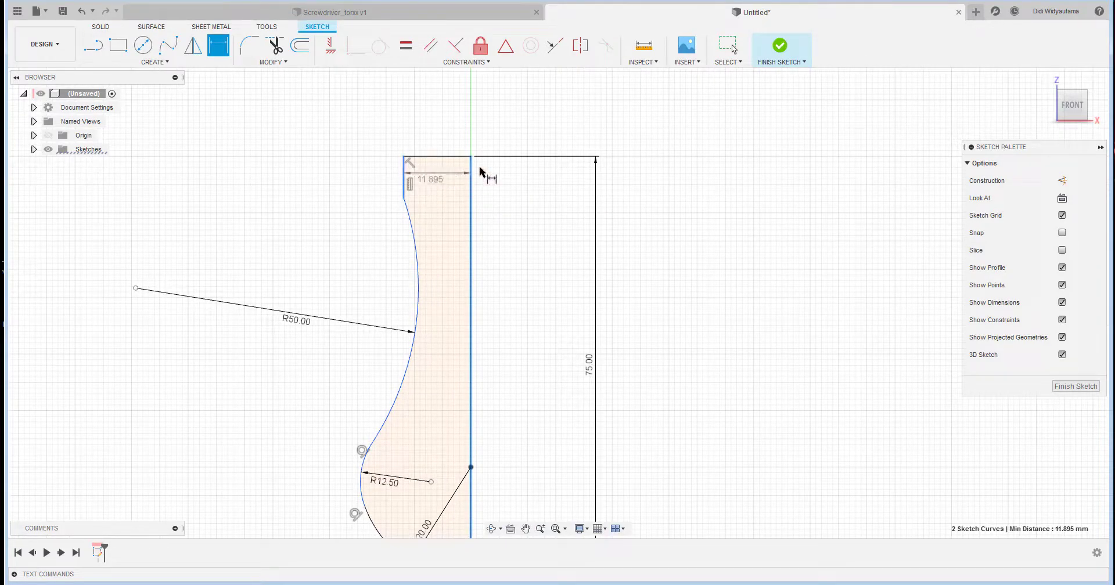
right_click(445, 180)
click(454, 248)
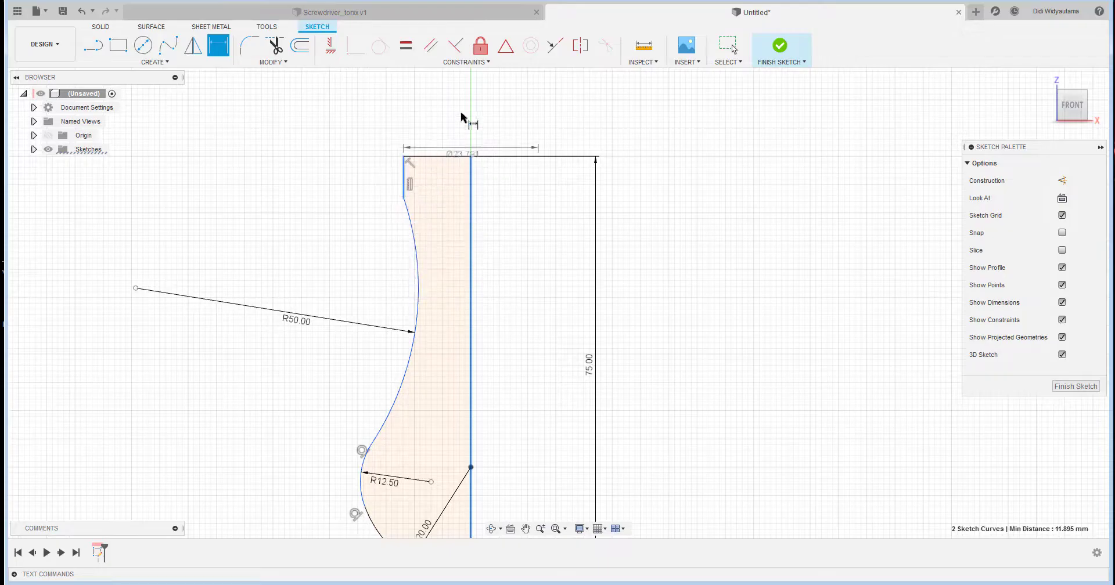
click(478, 117)
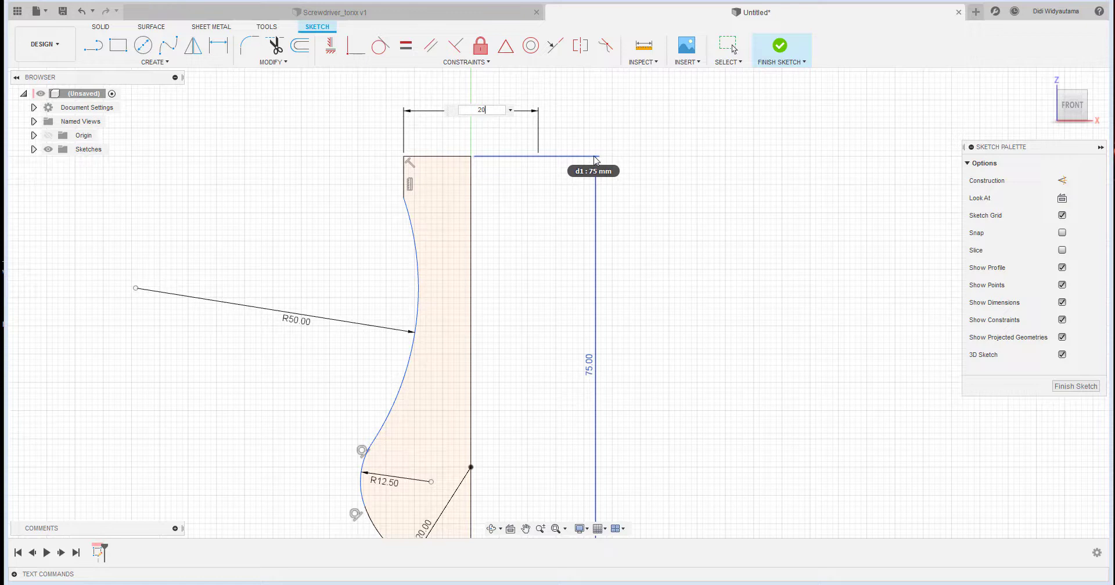
key(Return)
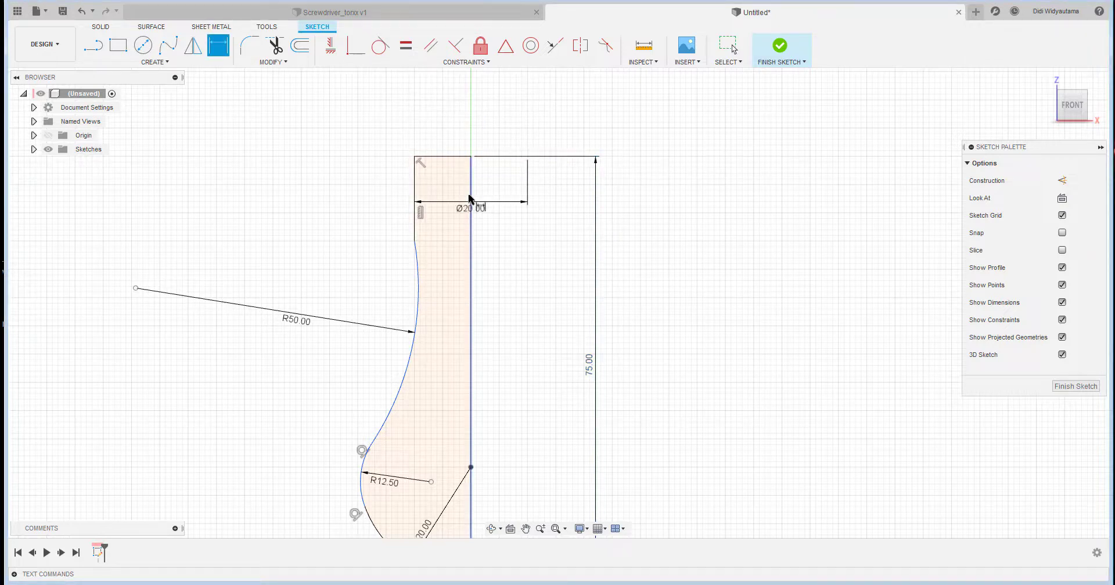
Move the 50 mm radius concave arc slightly closer to the axis line
key(Escape)
drag(422, 313, 427, 317)
click(596, 299)
click(551, 116)
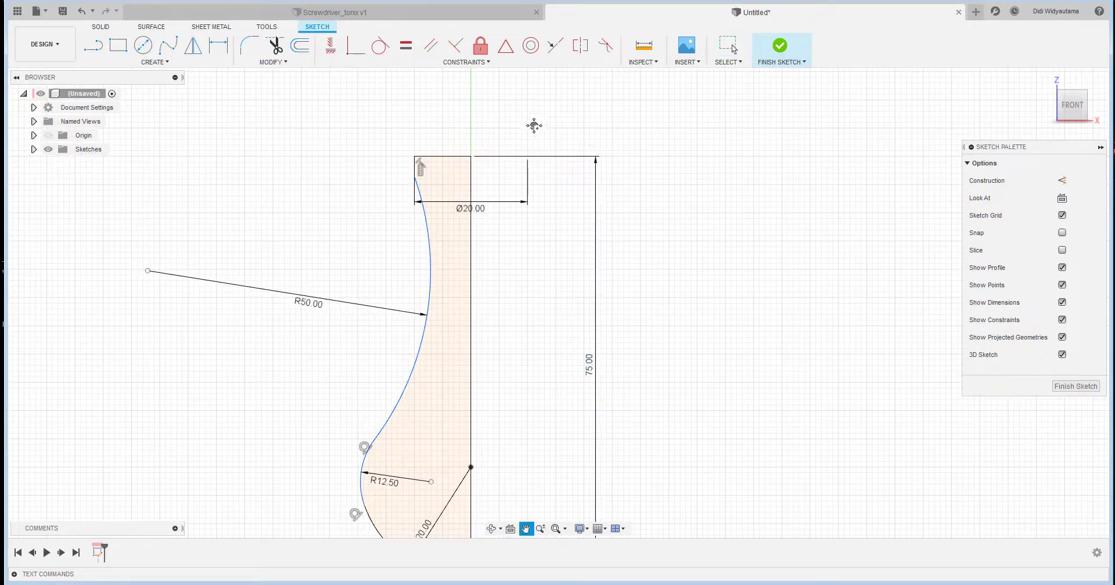
middle_drag(534, 124, 516, 137)
scroll(503, 222, down, 2)
Set the top diameter to 22 mm and reposition its dimension above the profile
double_click(489, 177)
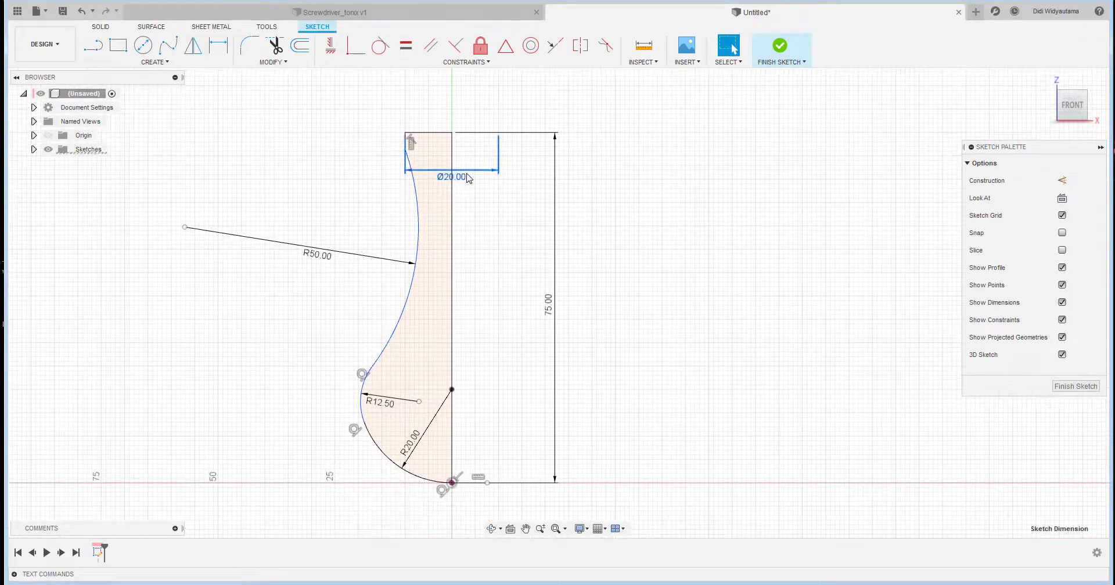
text(22)
key(Return)
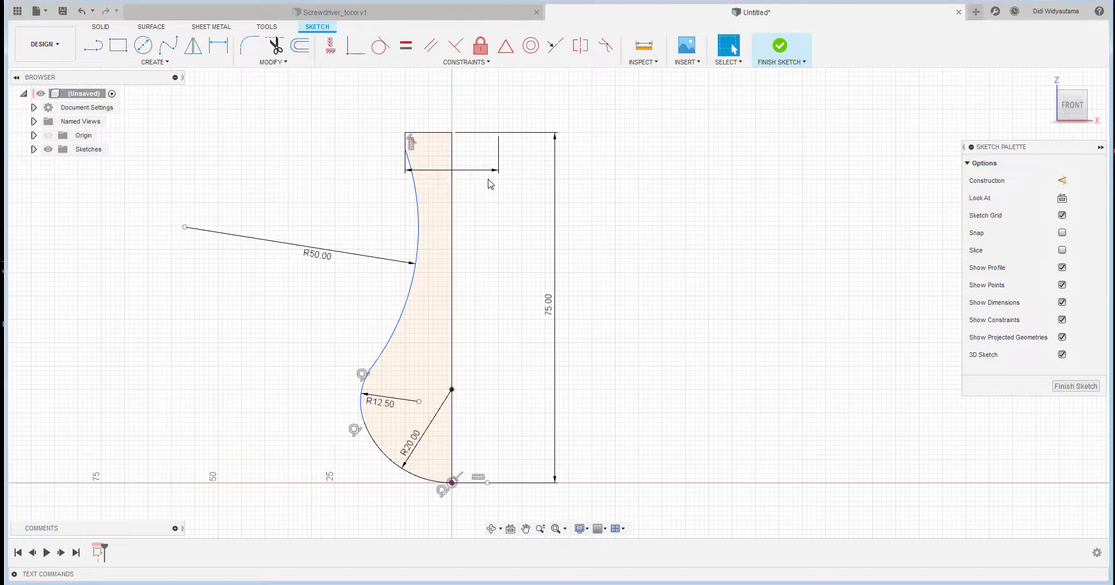
drag(400, 150, 467, 104)
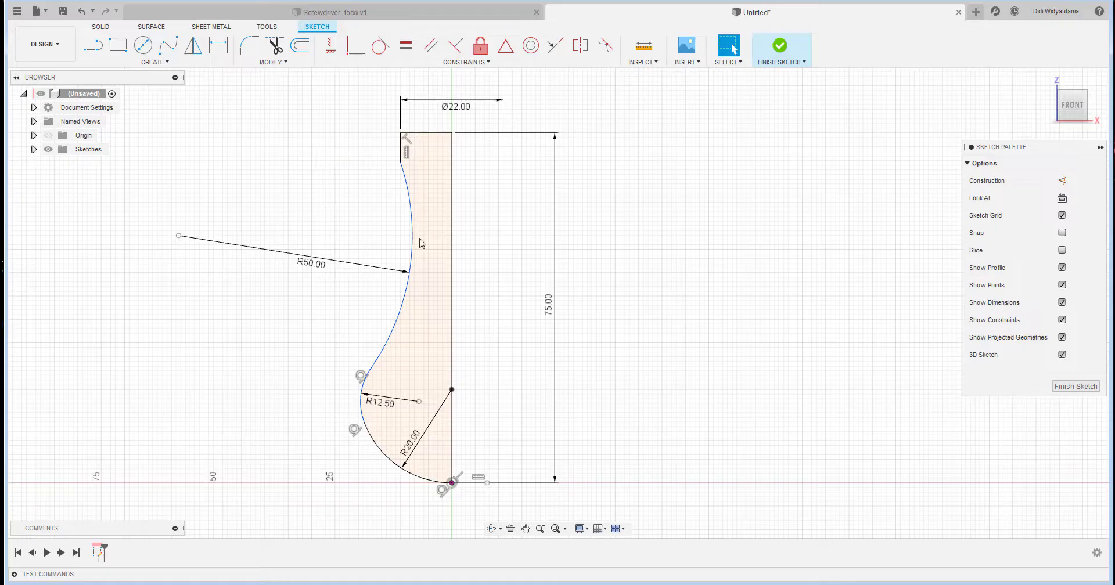
click(218, 45)
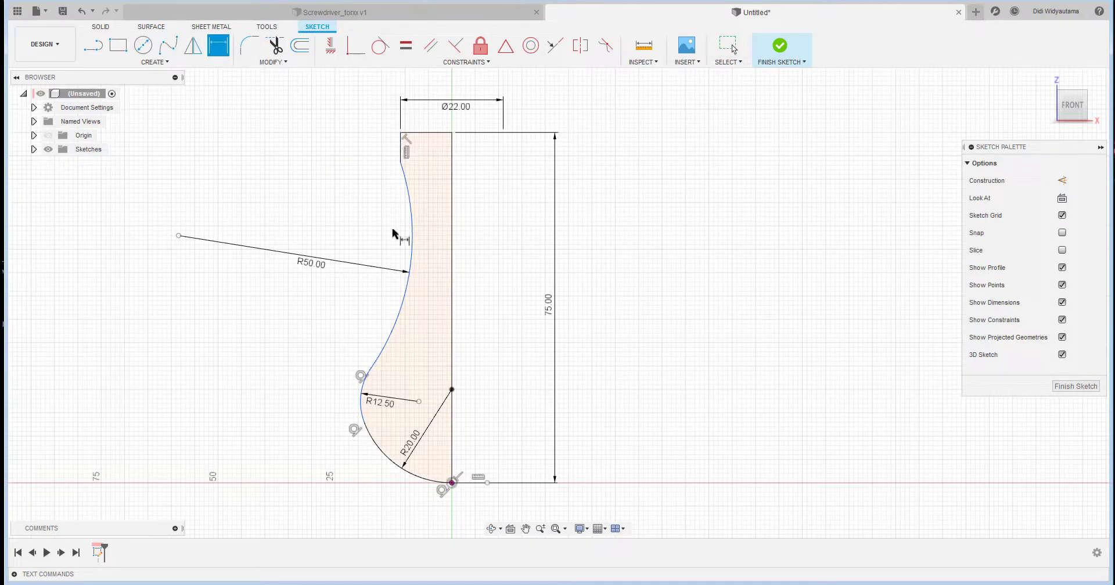
click(402, 152)
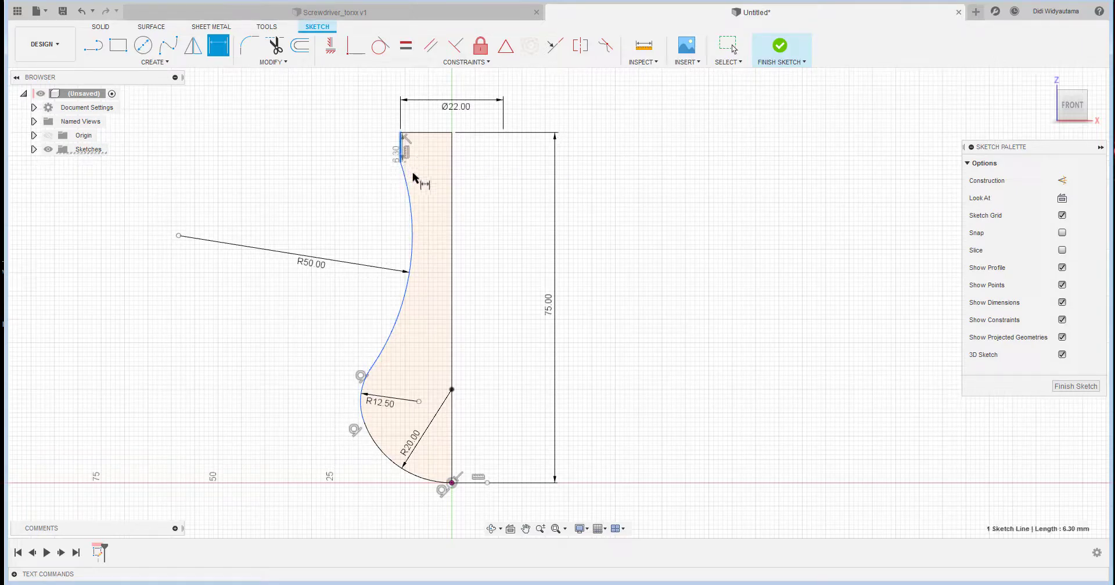
right_click(425, 187)
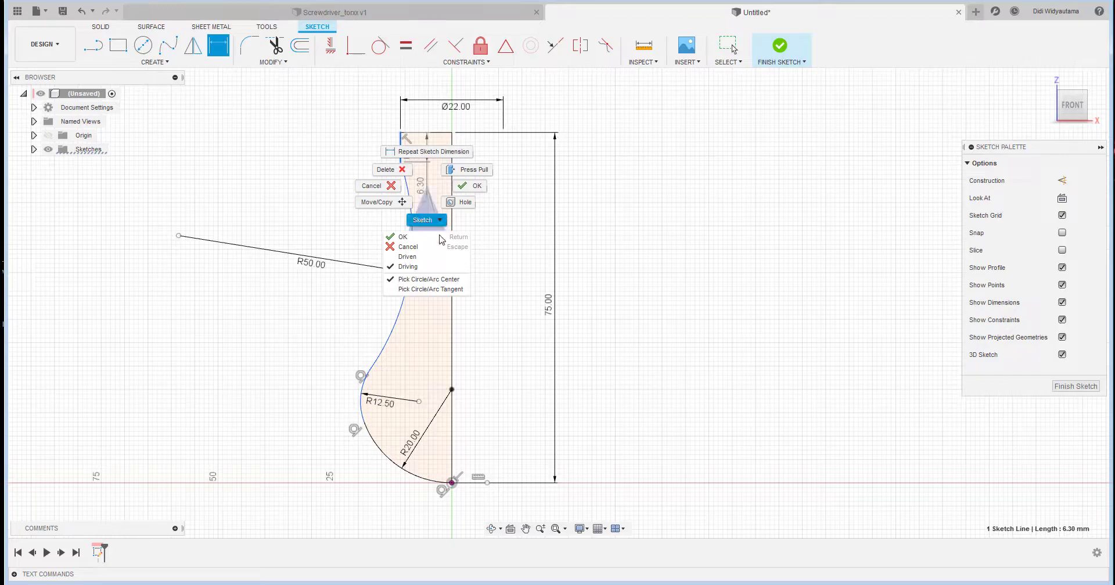
click(457, 289)
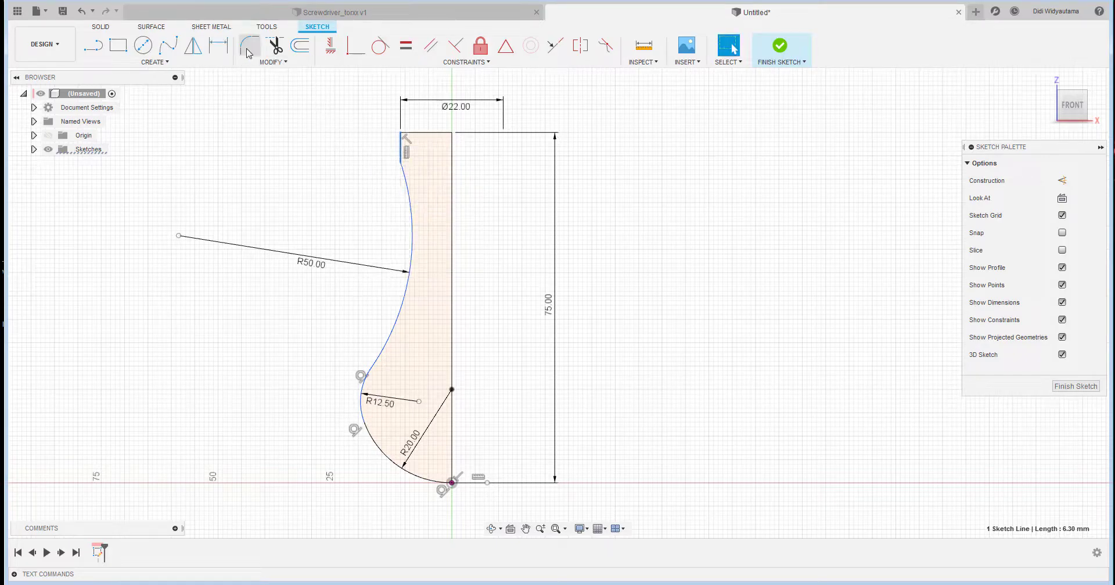
key(Escape)
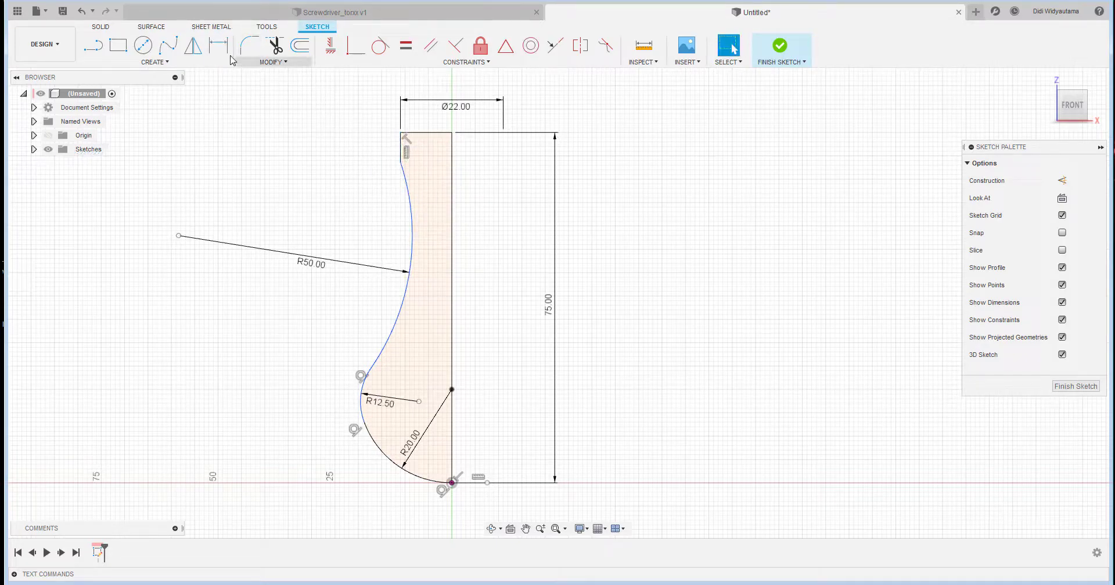
click(401, 147)
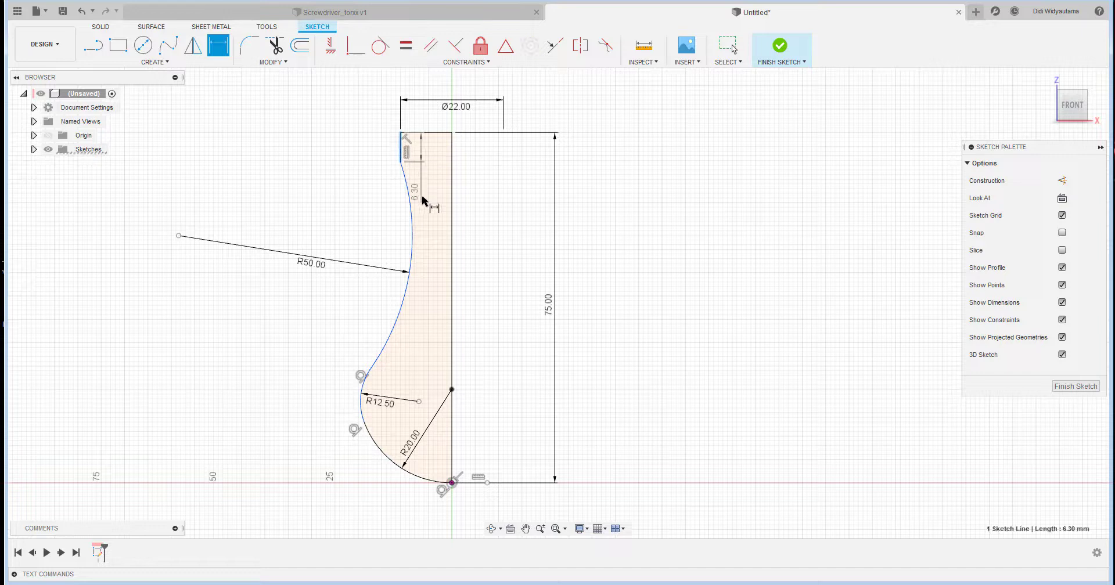
click(411, 212)
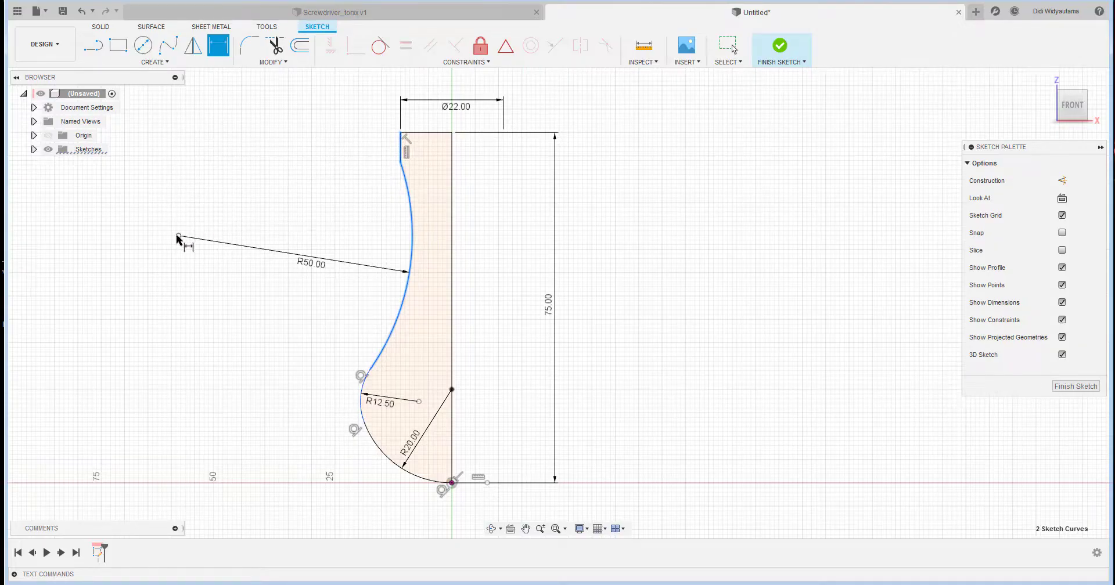
key(Escape)
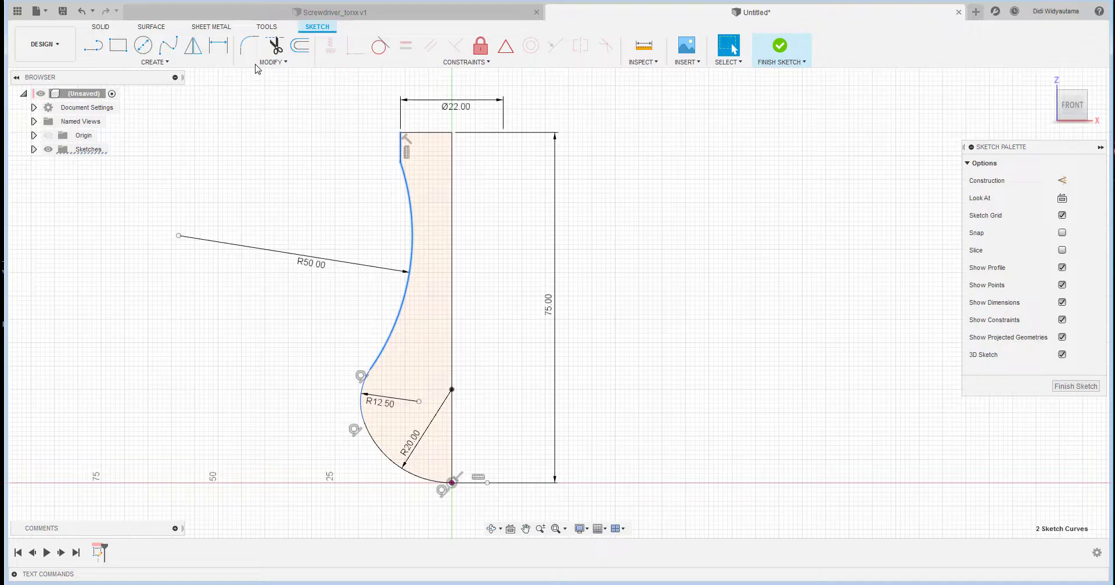
Dimension the horizontal offset between the short vertical line and the tangent of the 50 mm radius arc as 2.5 mm
click(230, 49)
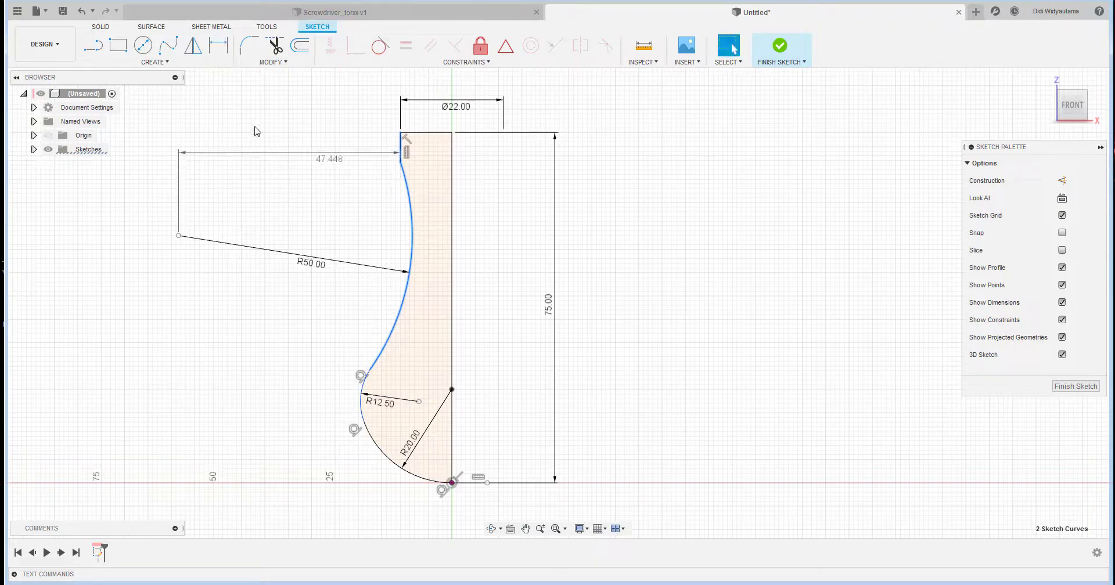
click(213, 52)
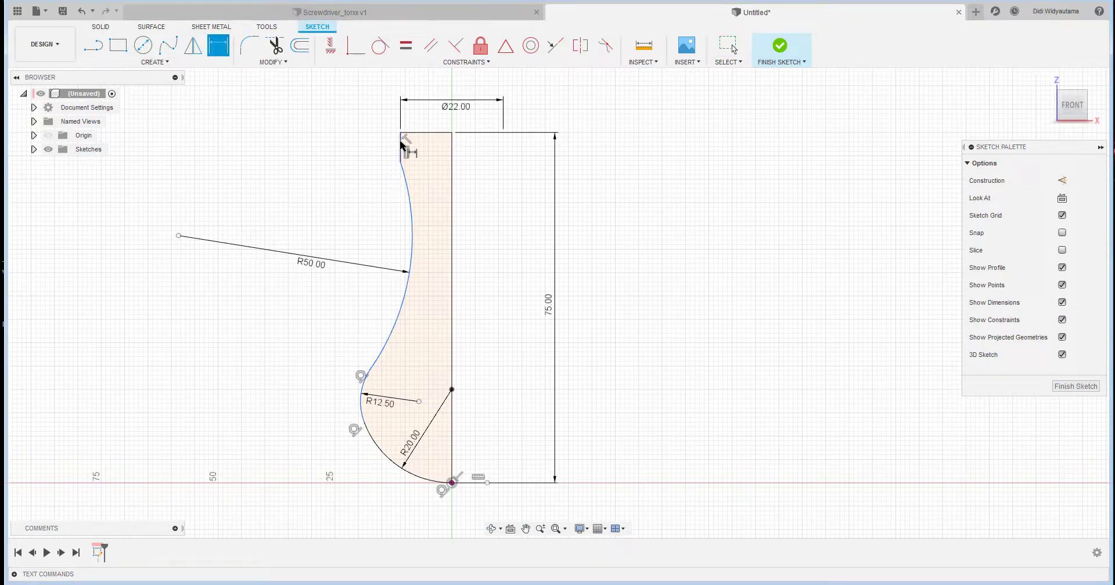
click(401, 144)
right_click(423, 168)
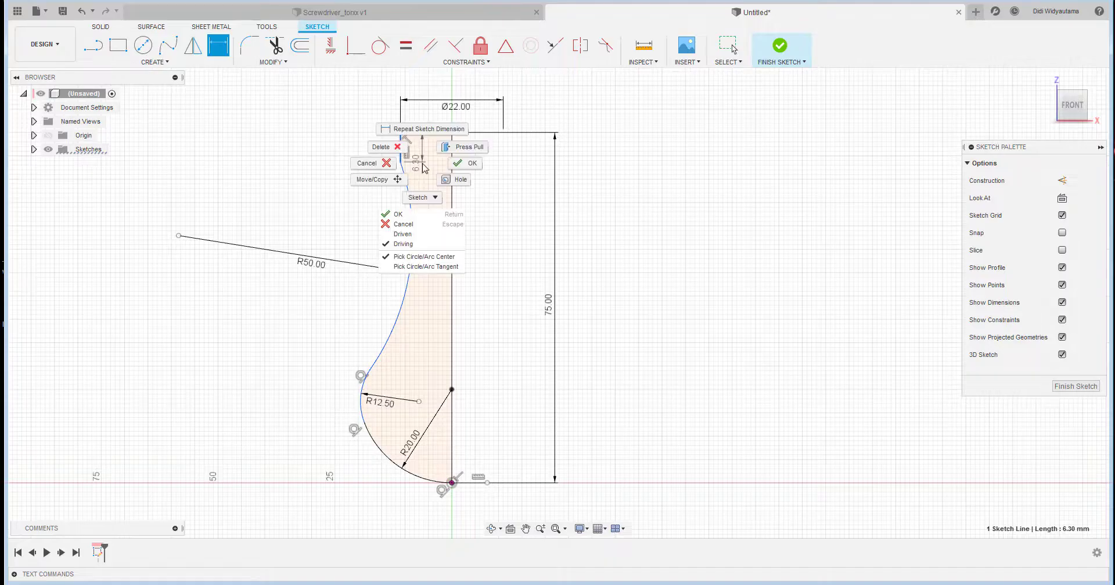
click(449, 267)
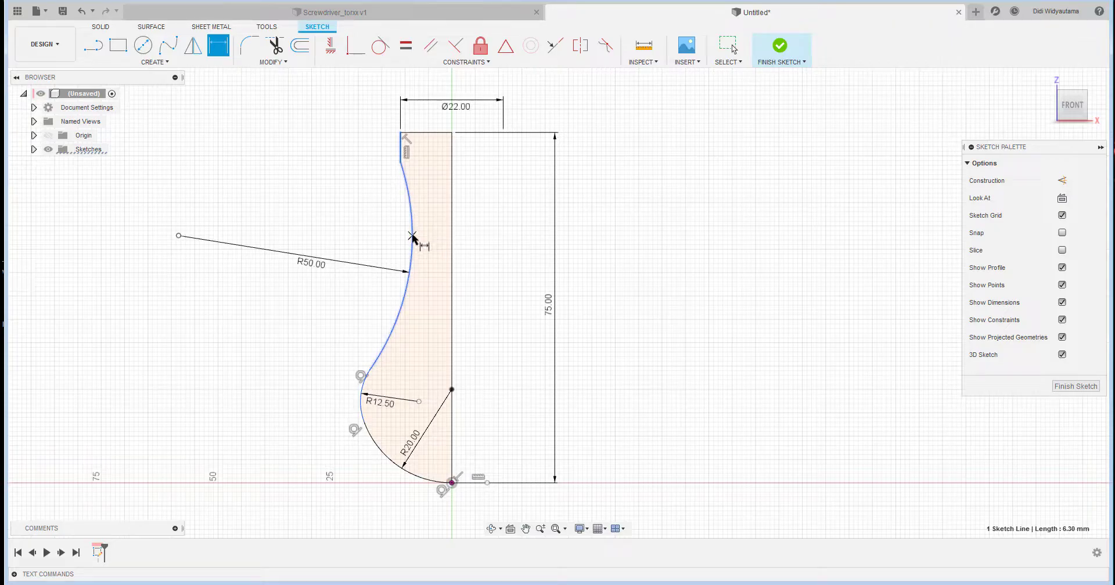
click(412, 237)
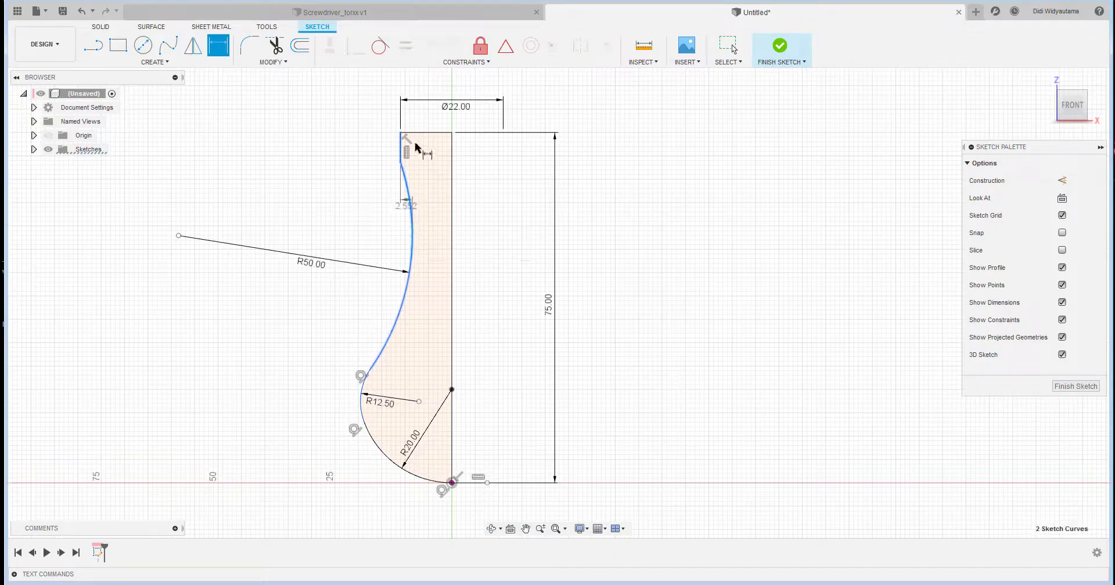
scroll(422, 119, up, 3)
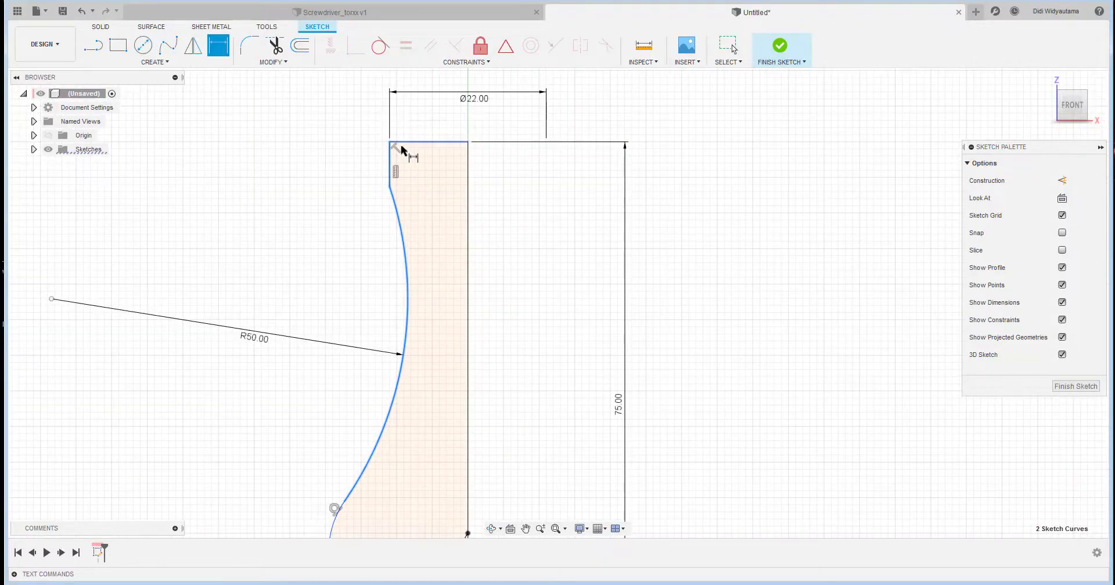
click(414, 118)
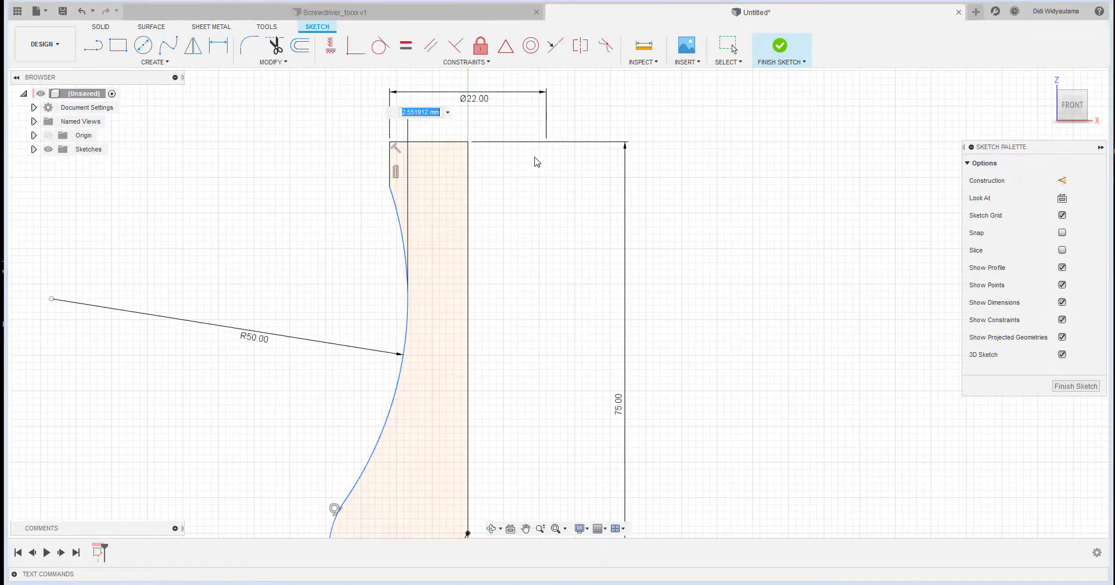
text(2.5)
key(Return)
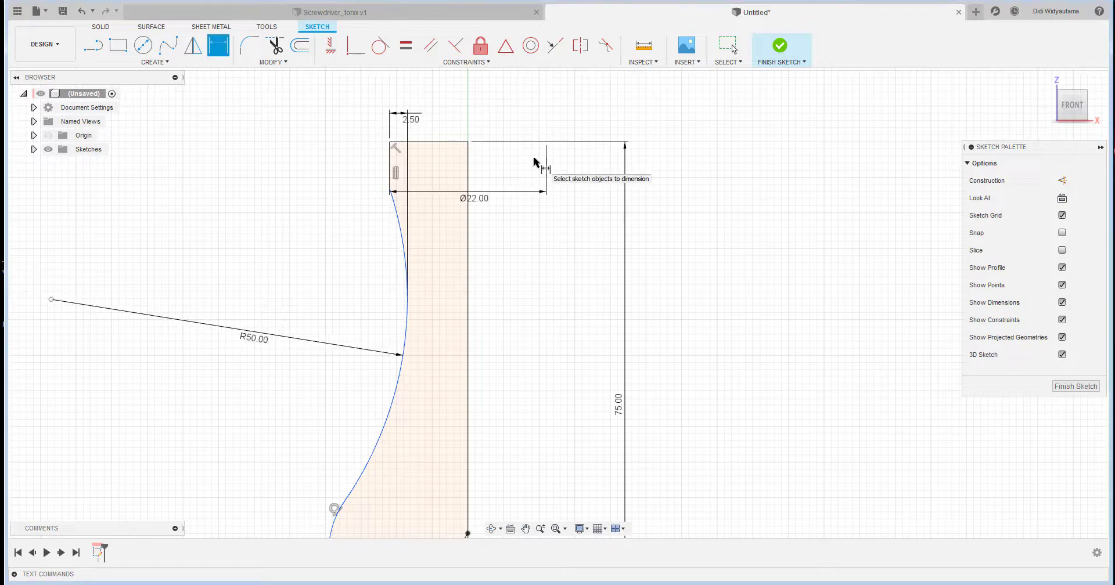
scroll(563, 325, down, 3)
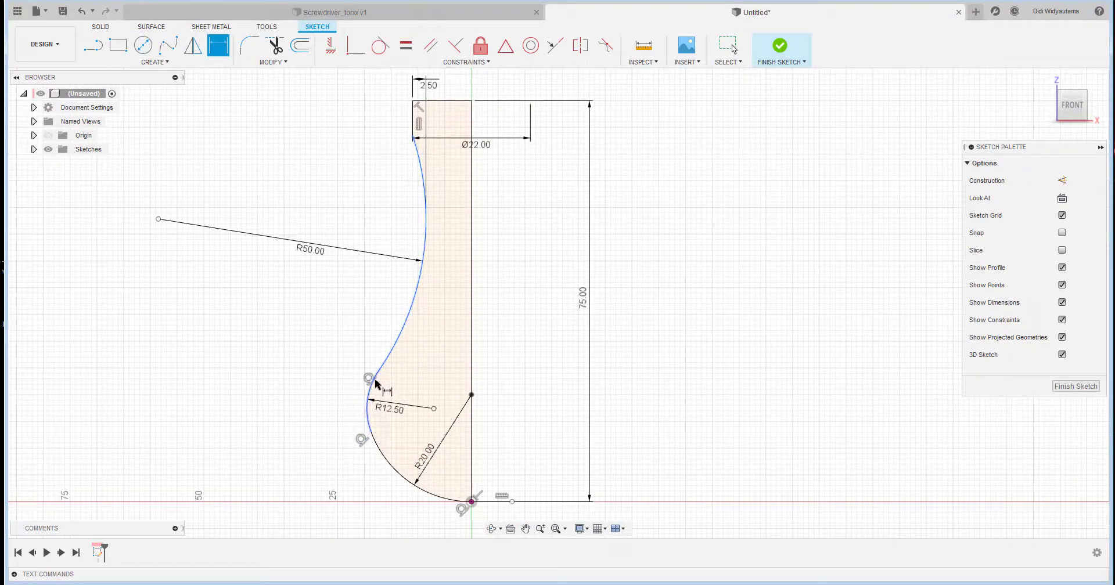
key(Escape)
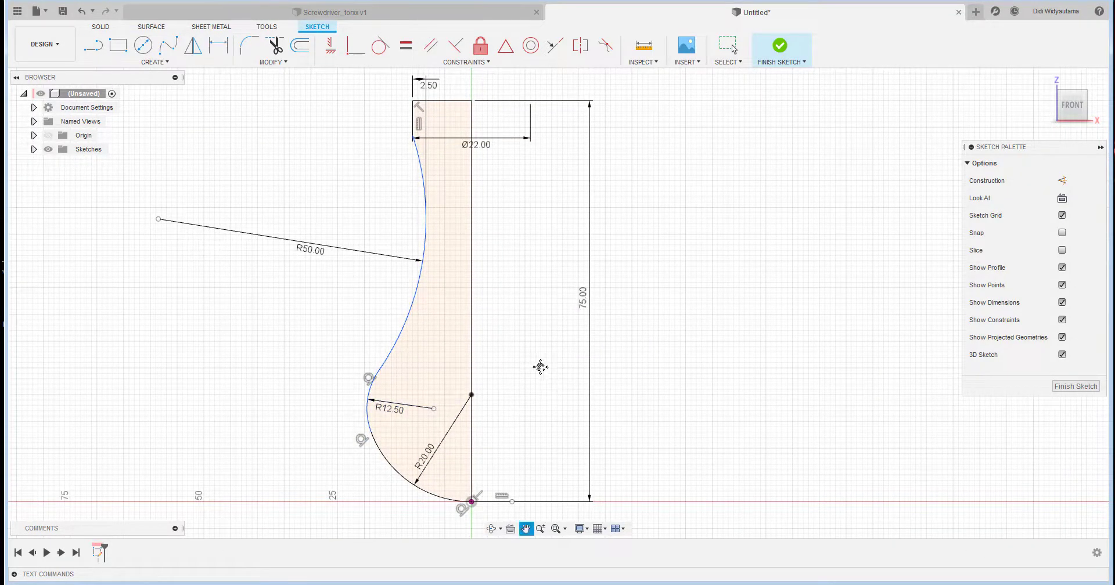
Move the junction point between the 50 mm and 12.5 mm radius arcs slightly upward
middle_drag(541, 366, 515, 333)
click(415, 204)
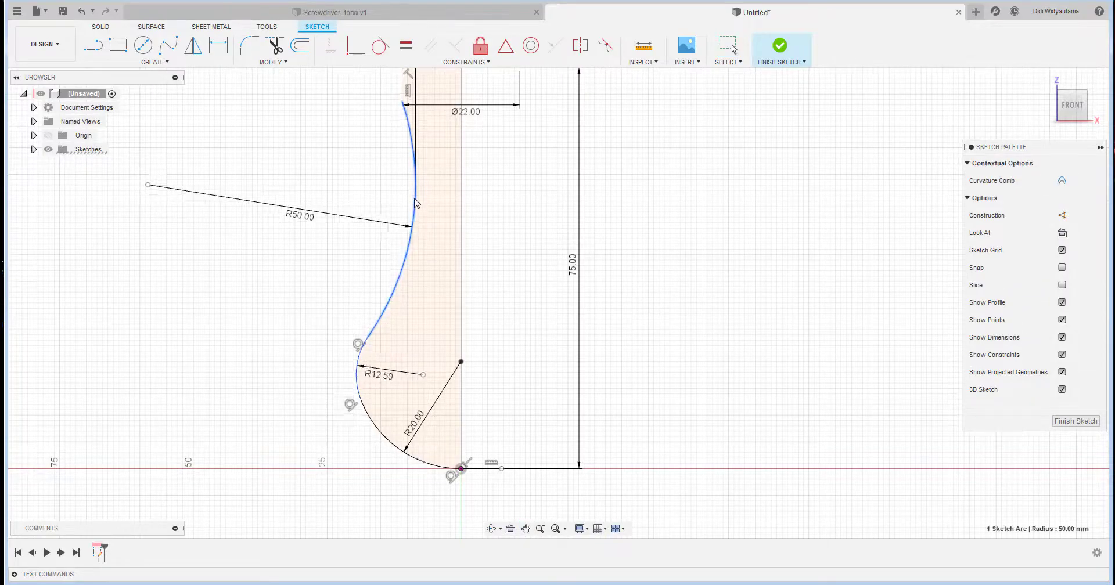
scroll(480, 228, down, 2)
middle_drag(610, 244, 612, 276)
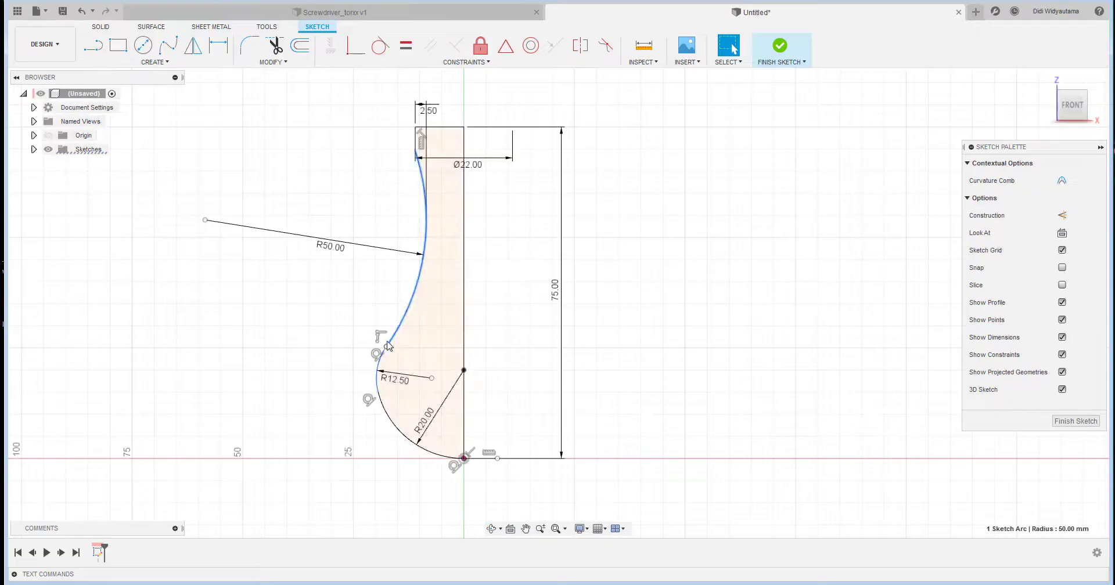
drag(386, 348, 405, 361)
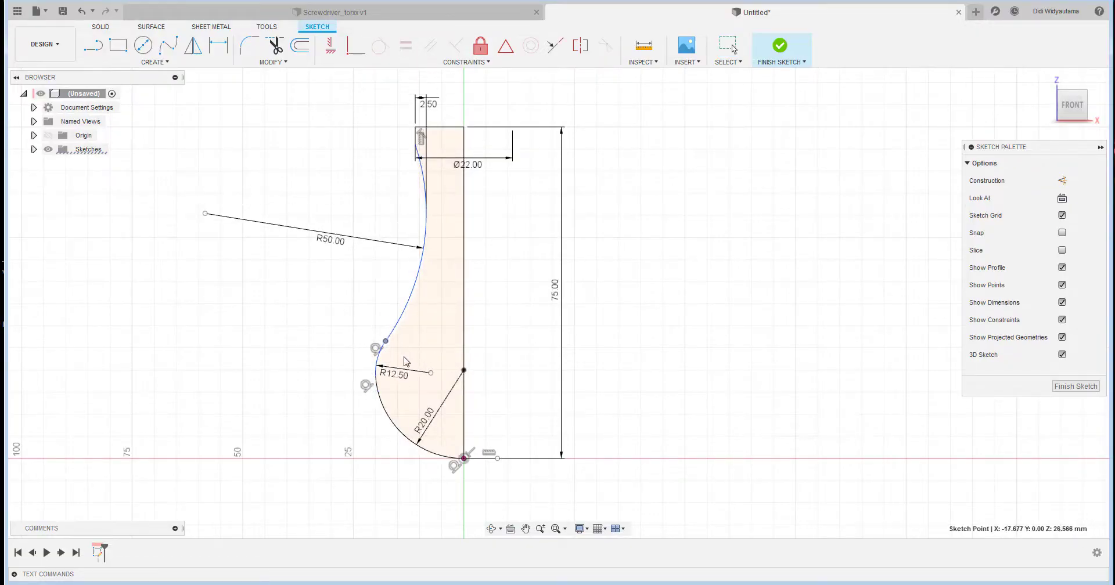
Dimension the short vertical line at the profile's top to a length of 5 mm
scroll(279, 101, up, 2)
click(218, 46)
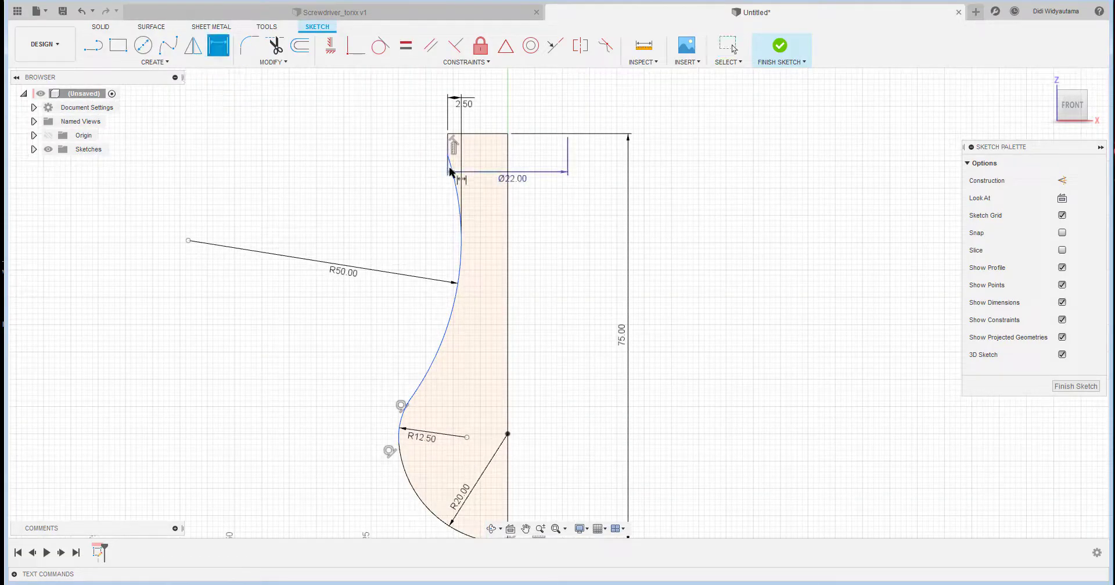
click(405, 142)
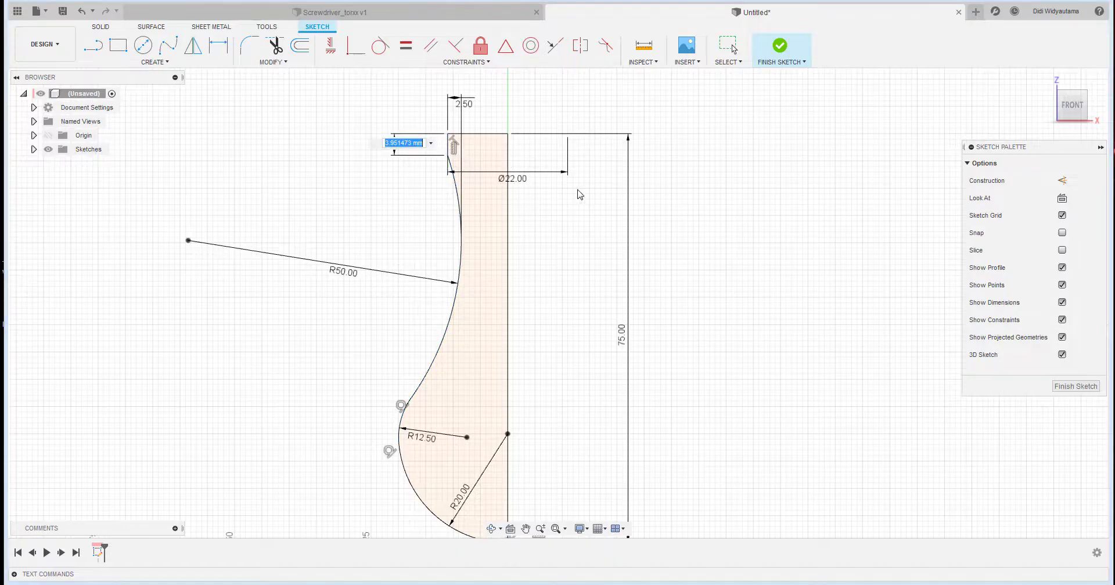
text(5)
key(Return)
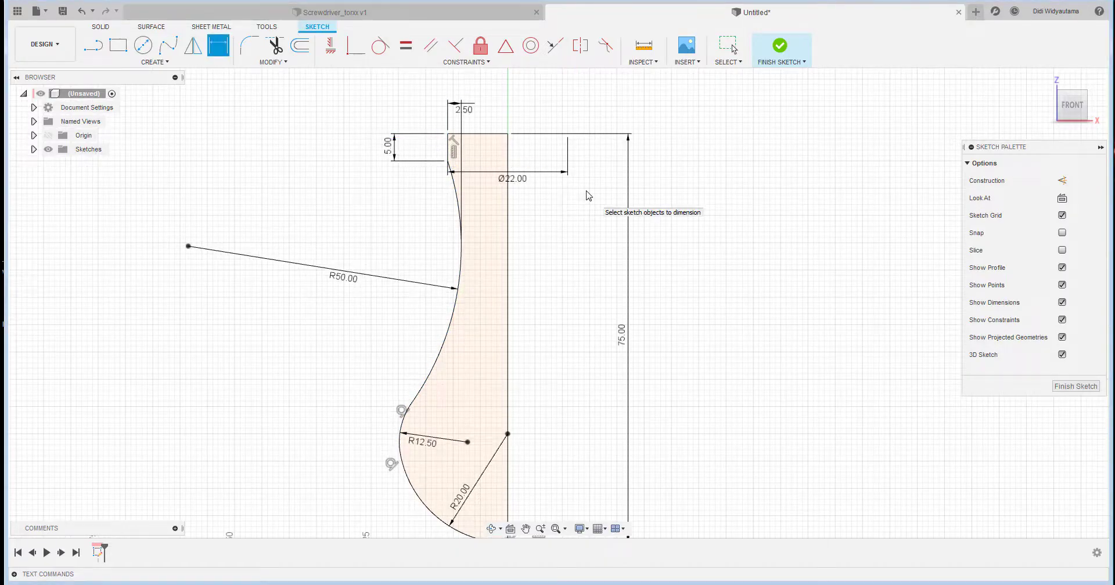
right_click(372, 291)
click(334, 289)
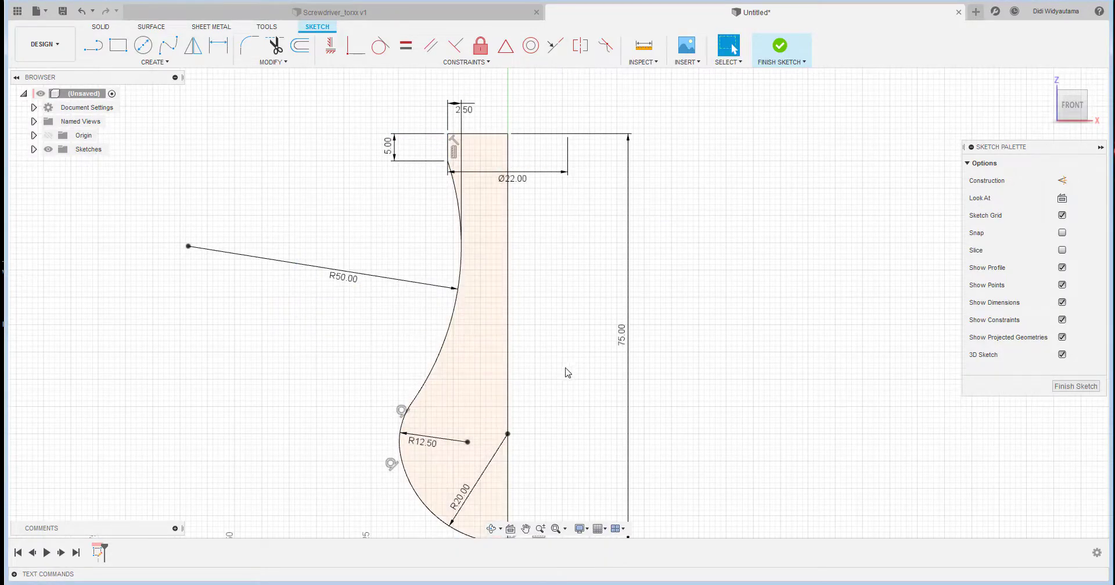
Convert the short horizontal line at the origin into construction geometry
middle_drag(515, 310, 493, 226)
scroll(412, 151, up, 1)
middle_drag(410, 193, 413, 269)
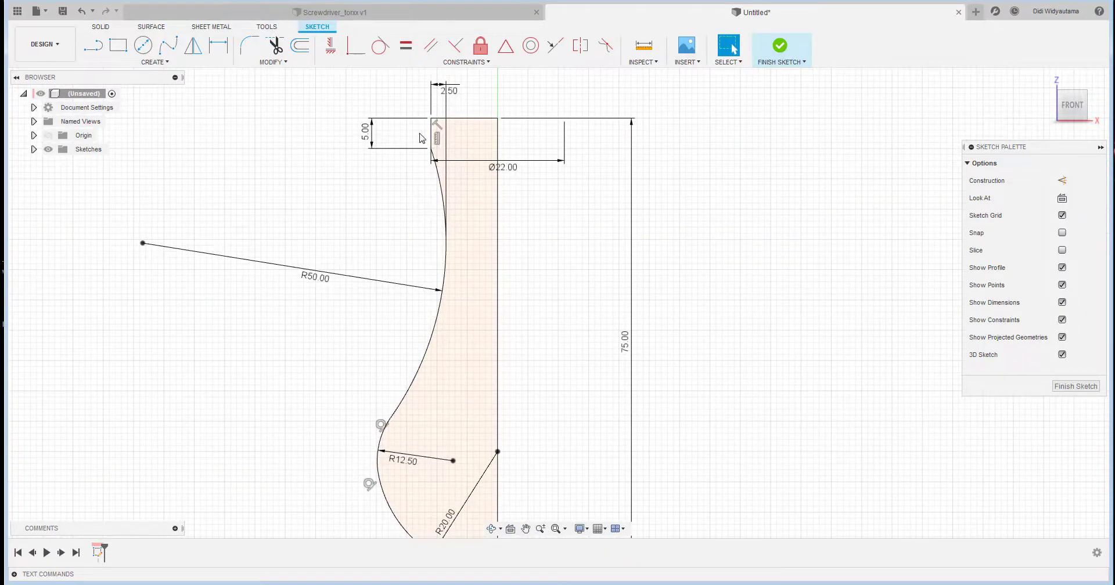
scroll(636, 363, down, 2)
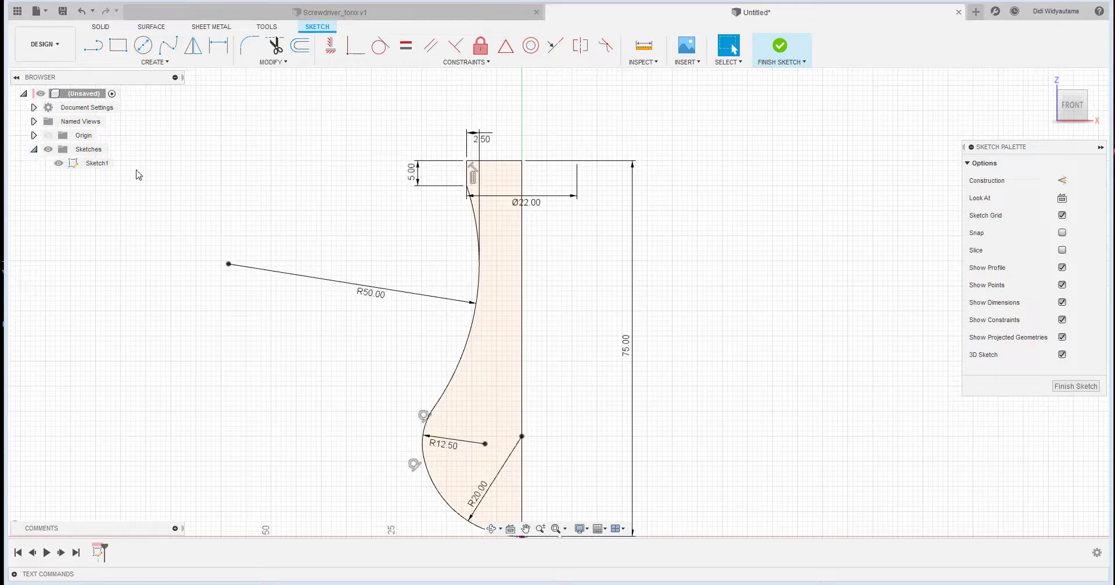
middle_drag(512, 260, 434, 189)
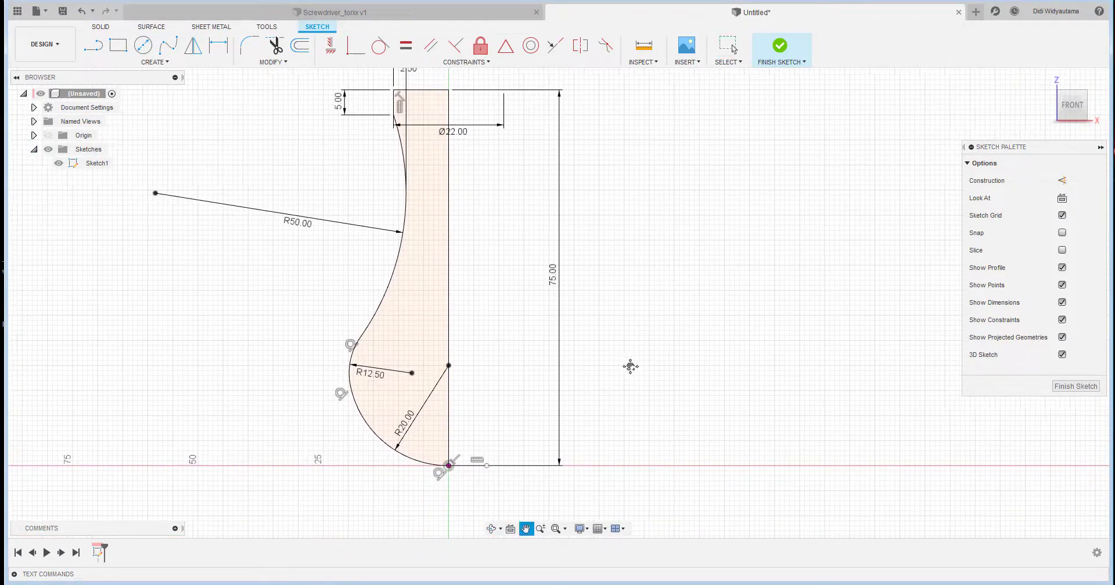
scroll(630, 366, down, 2)
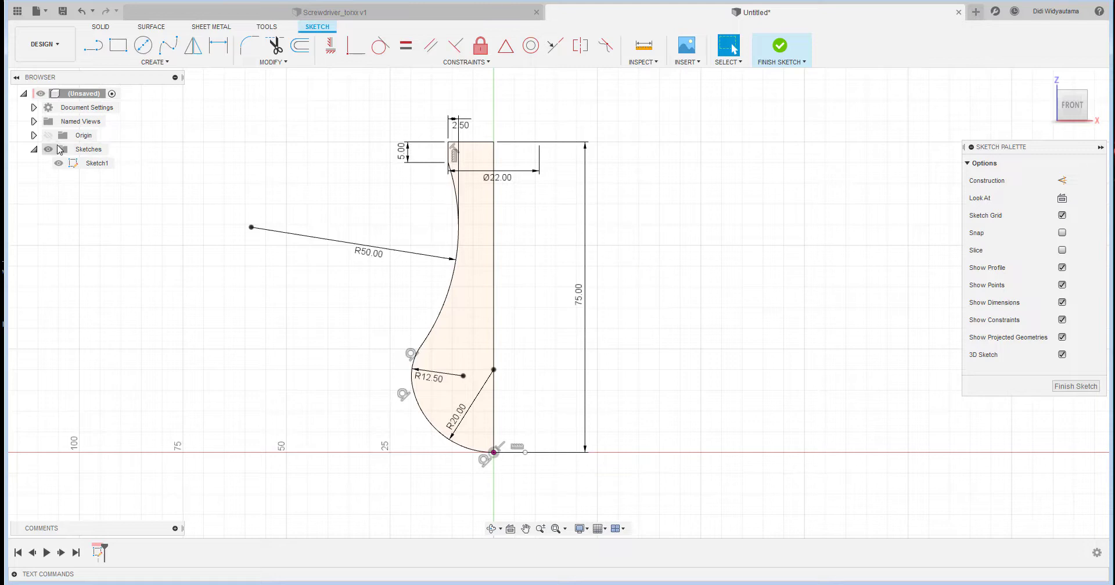
click(514, 454)
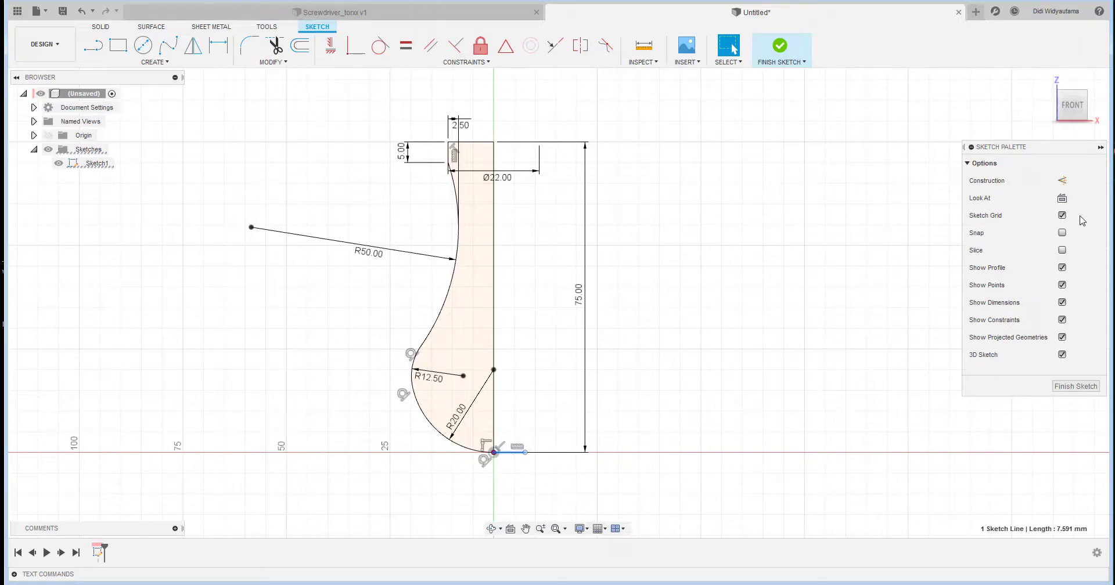
click(1062, 181)
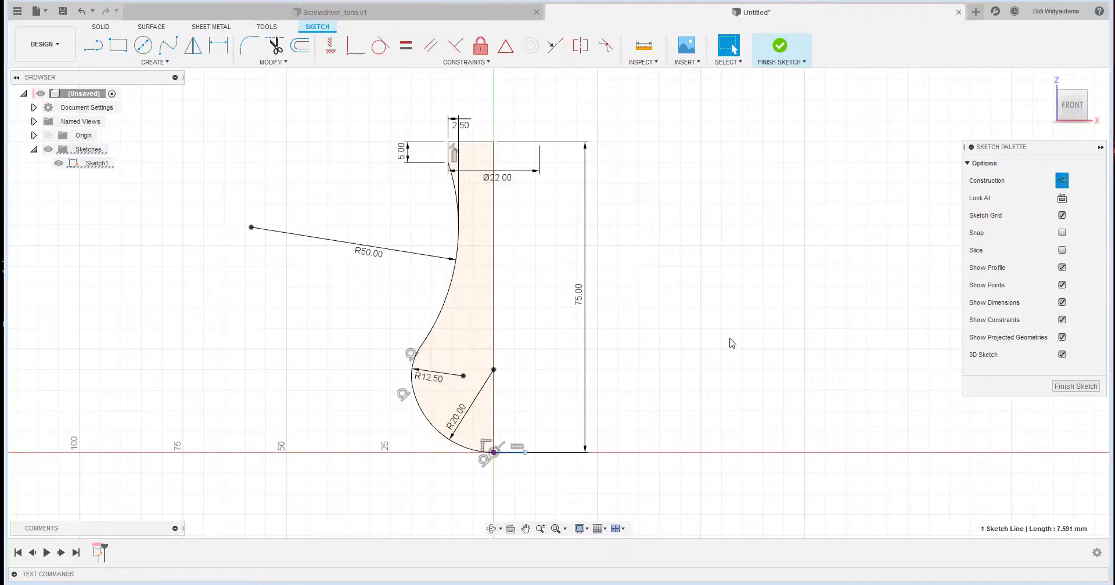
scroll(510, 472, up, 5)
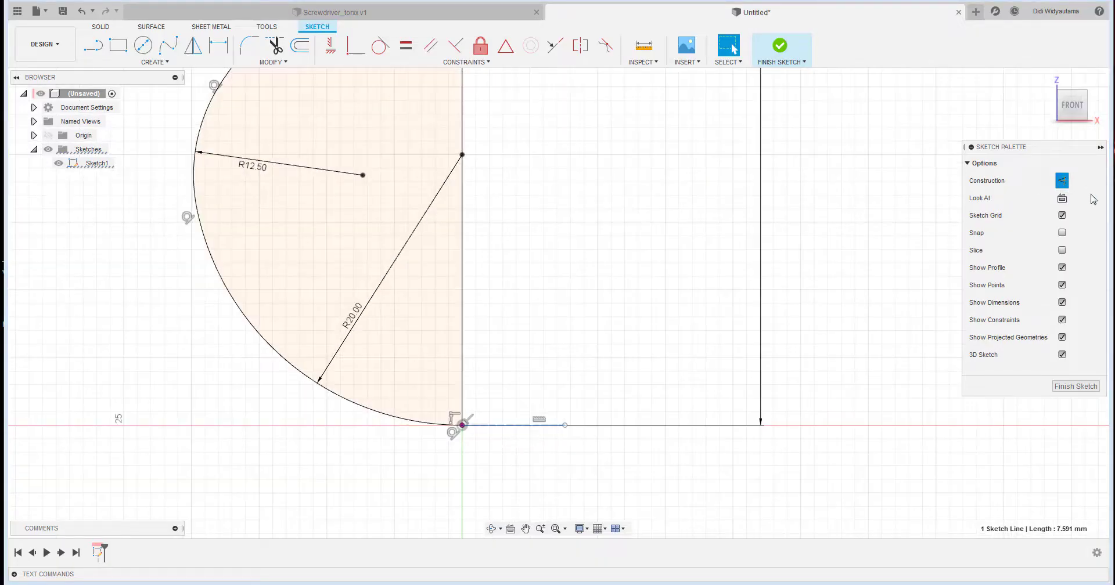
click(553, 346)
Remove the tangent constraint between the 20 mm radius arc and the construction line, and shift the arc's center slightly off the axis
click(463, 427)
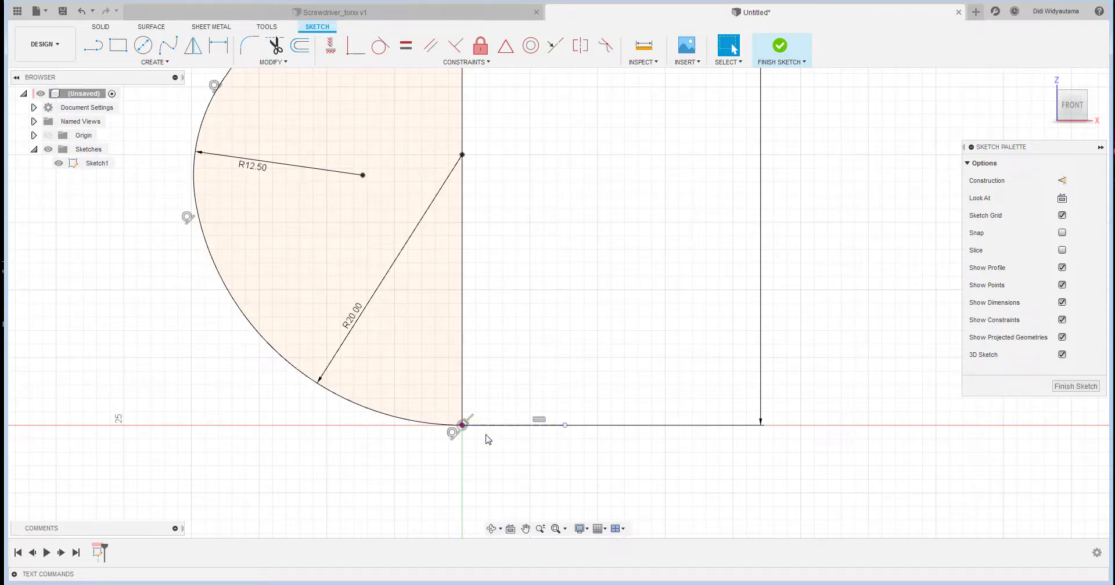
click(454, 435)
drag(304, 373, 308, 374)
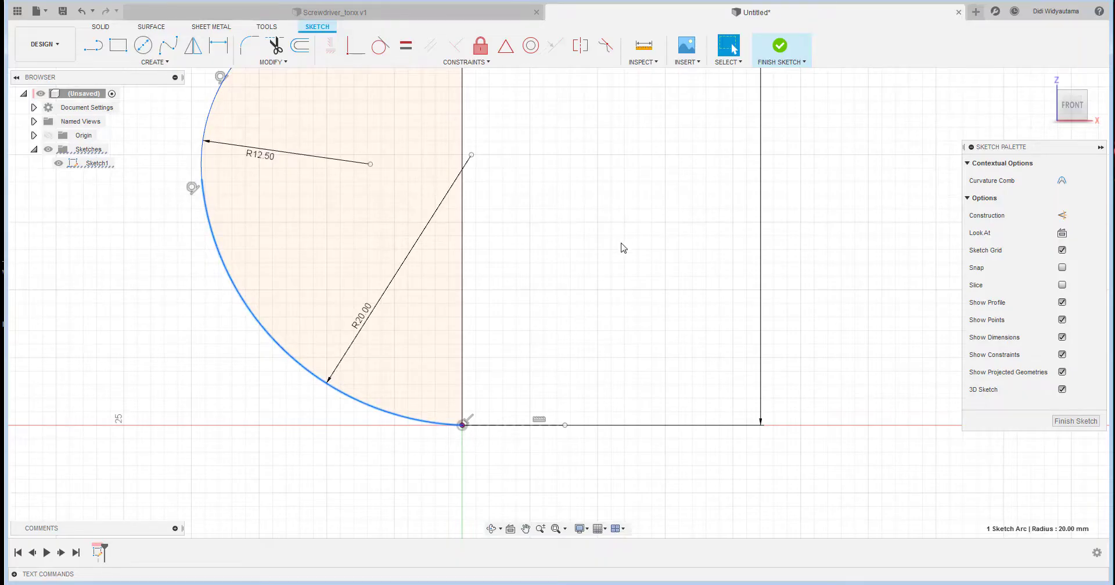
Finish the sketch and revolve the handle profile about its vertical axis line as a new body
scroll(583, 341, down, 5)
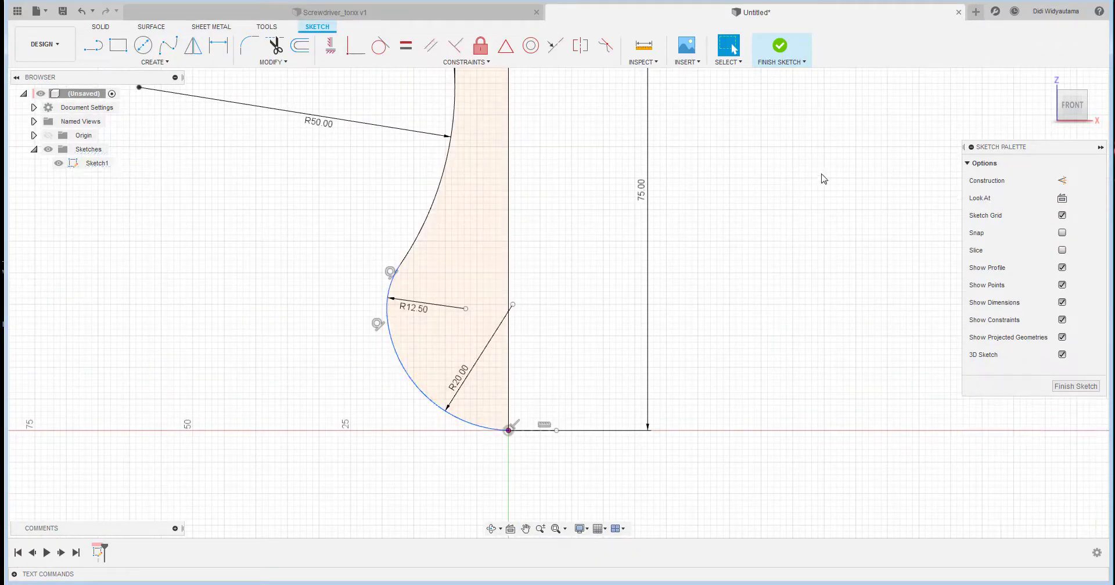
click(780, 49)
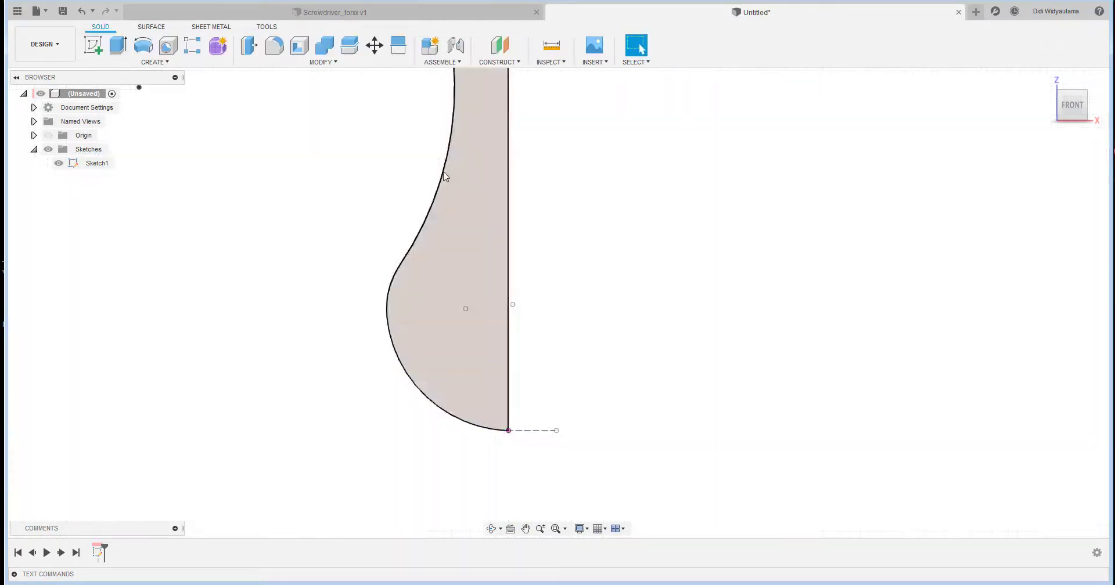
click(143, 45)
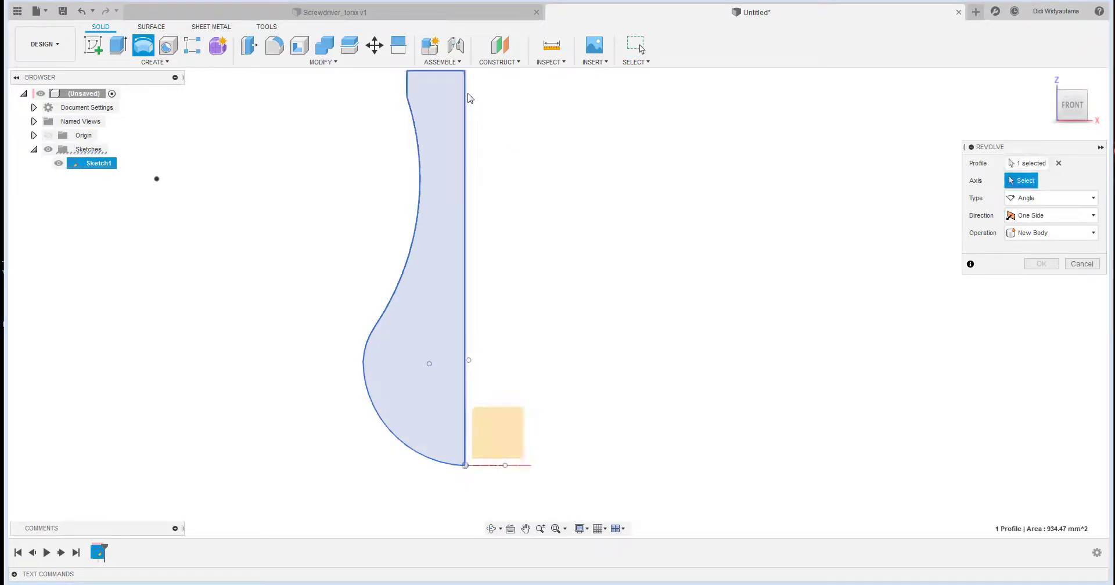
click(464, 113)
click(1041, 282)
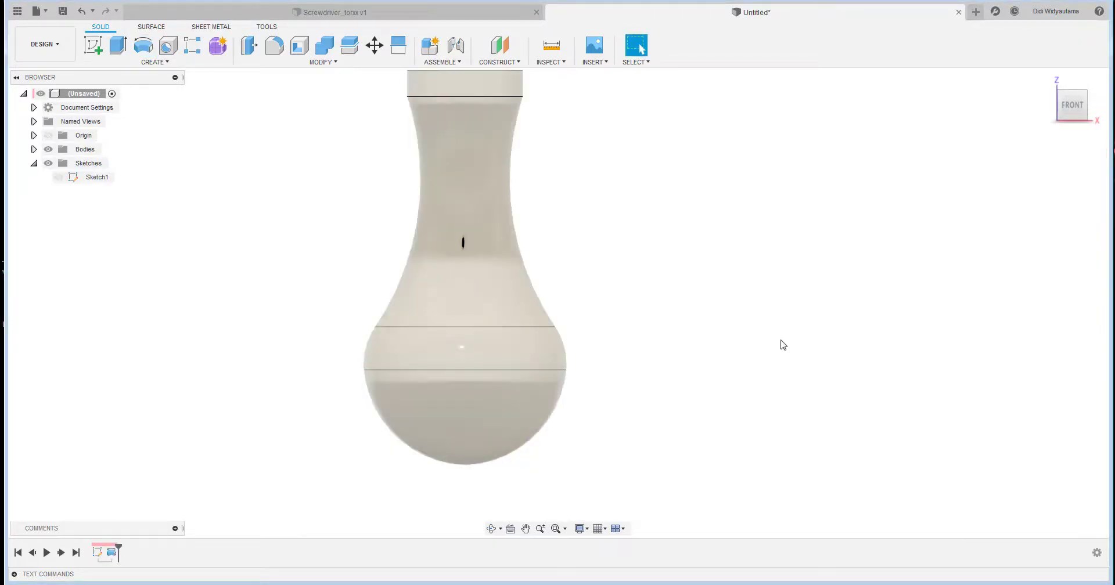
Set up a Zebra Analysis on the revolved handle body, viewing its rounded bottom end
shift+middle_drag(782, 344, 744, 309)
scroll(515, 147, up, 5)
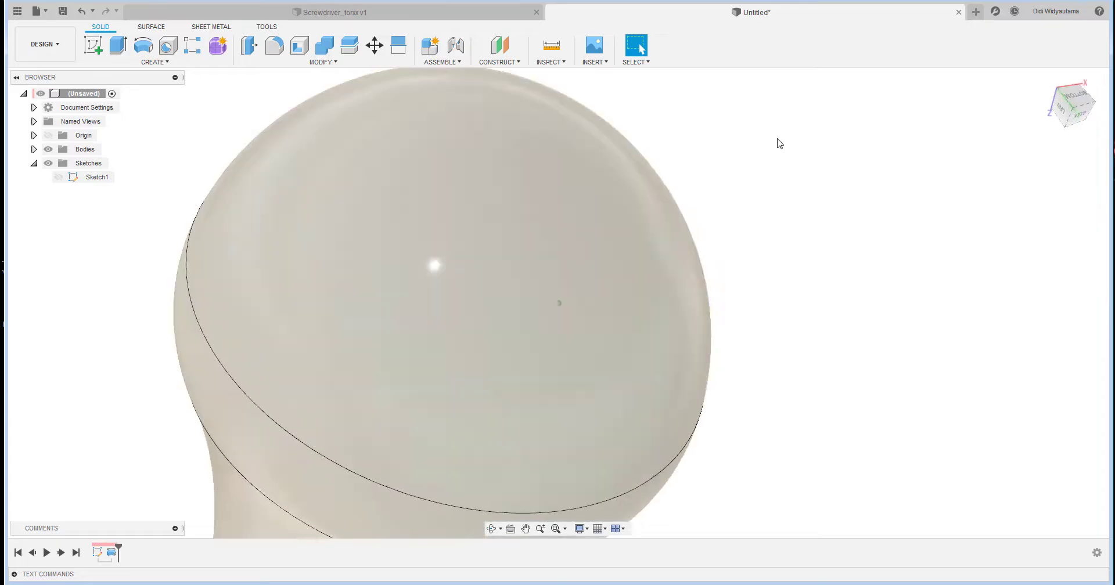
shift+middle_drag(778, 141, 866, 201)
middle_drag(866, 201, 638, 139)
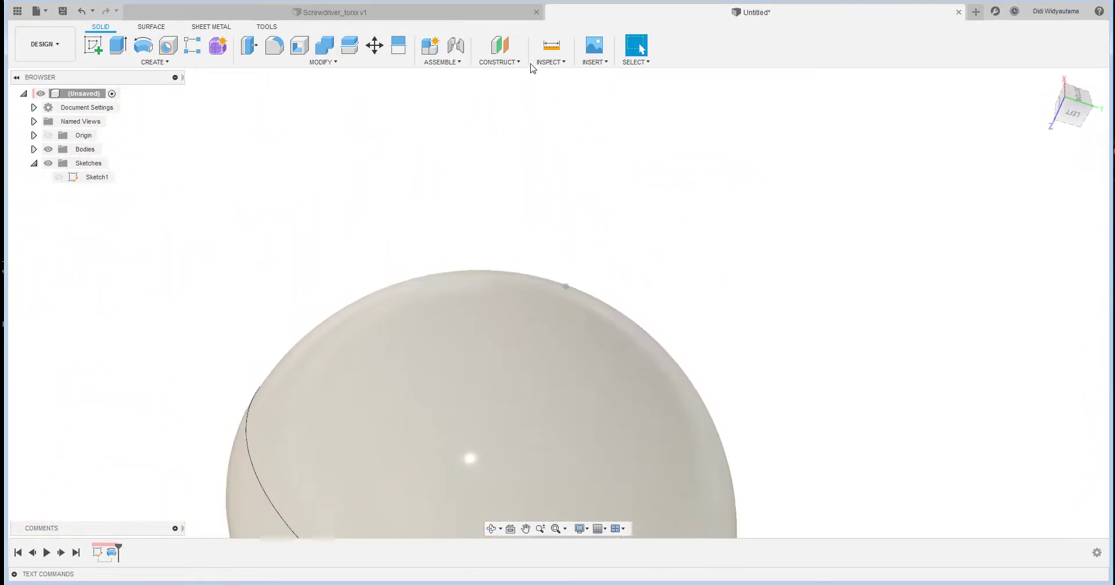
click(565, 63)
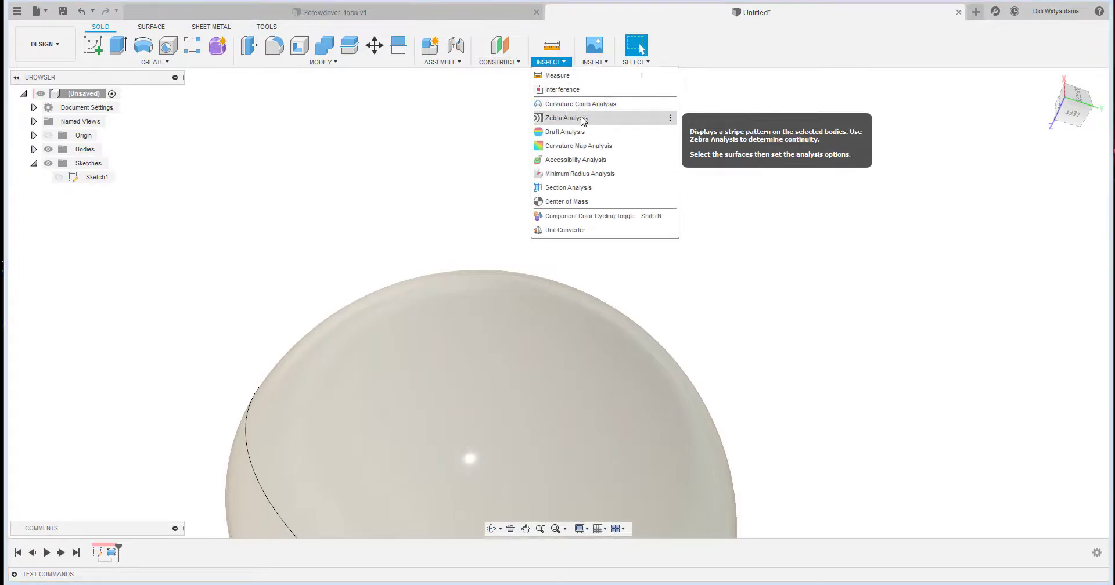
click(567, 118)
click(545, 357)
Examine the zebra stripes across the handle's rounded end and neck, and keep the analysis
shift+middle_drag(773, 336, 761, 261)
shift+middle_drag(603, 347, 589, 264)
scroll(697, 246, down, 5)
middle_drag(696, 246, 609, 190)
shift+middle_drag(715, 227, 446, 223)
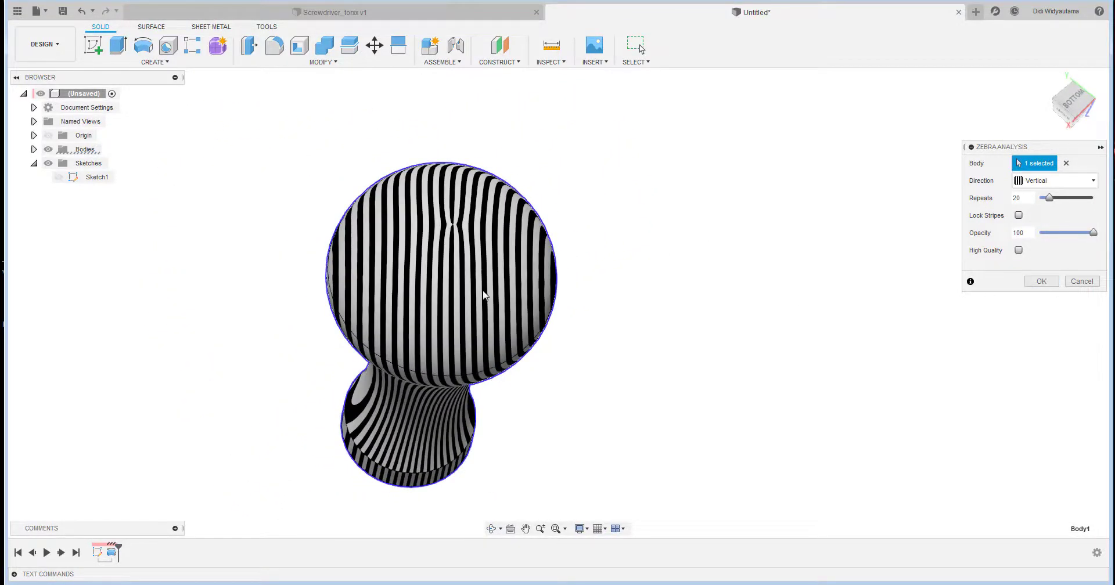
click(1039, 282)
click(1041, 281)
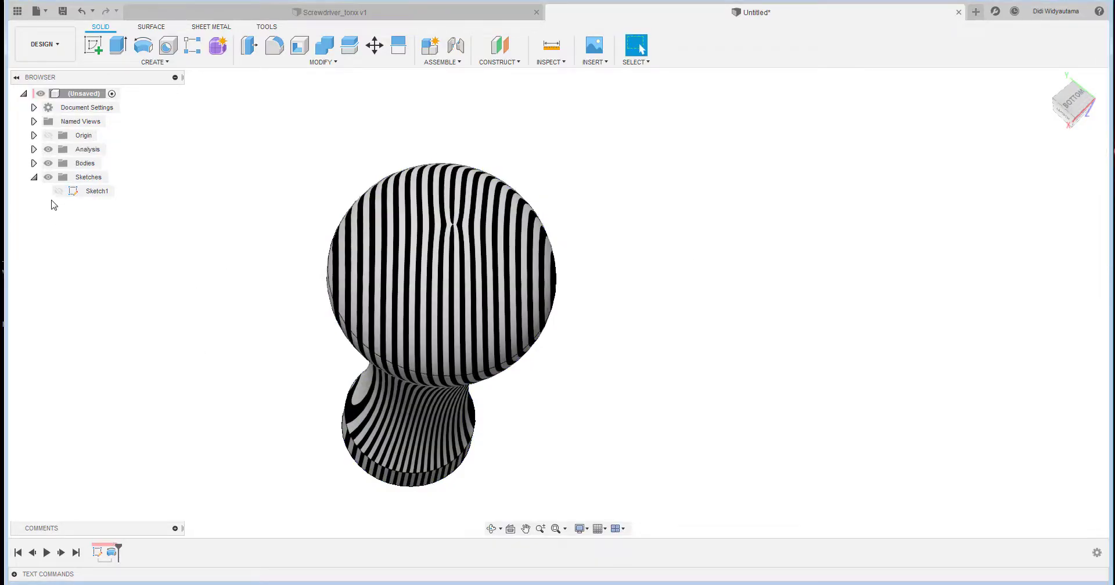
Reopen the handle sketch, make the 20 mm radius arc tangent to the horizontal construction line at its base, and finish the sketch
double_click(94, 191)
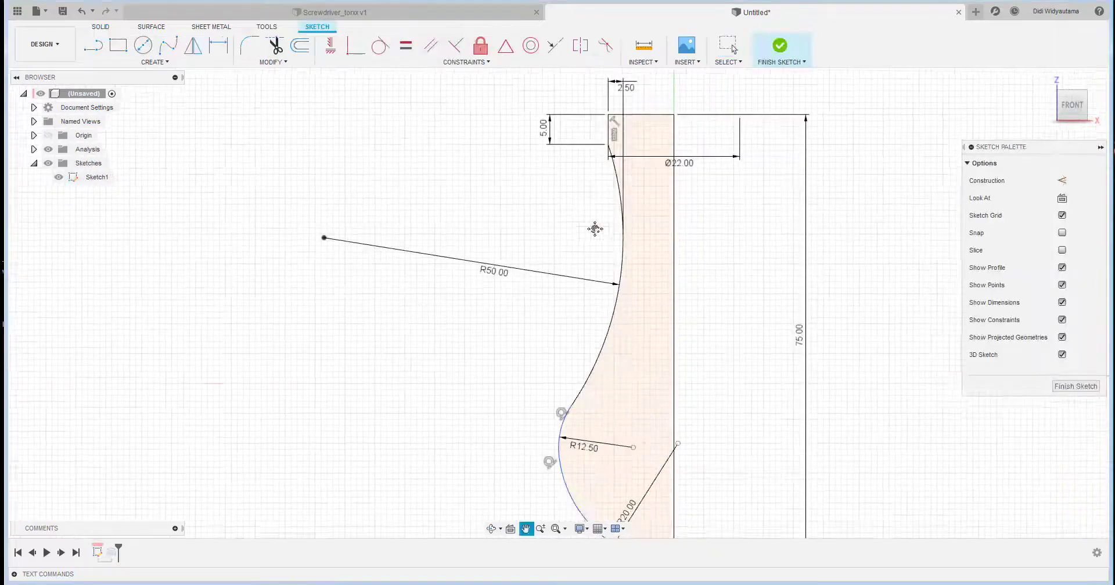
middle_drag(595, 229, 465, 42)
scroll(555, 409, up, 5)
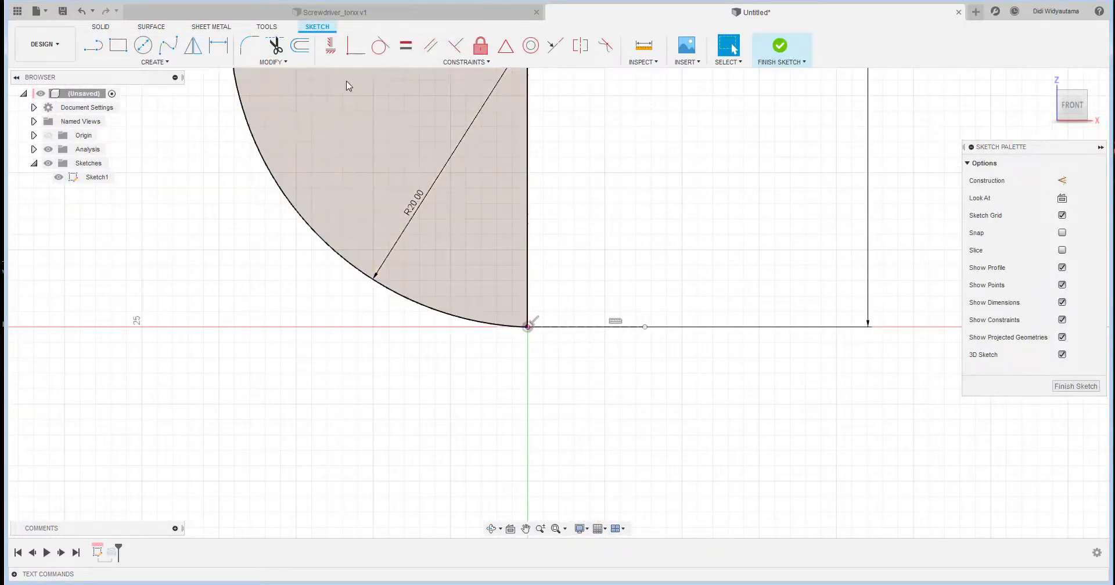
click(381, 46)
click(444, 315)
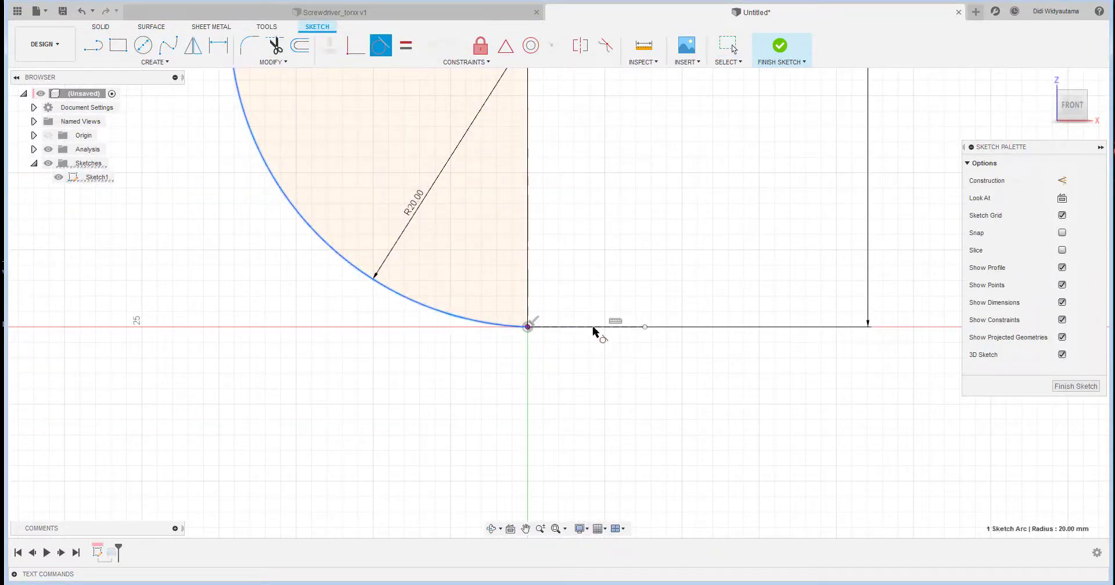
click(585, 328)
right_click(612, 213)
click(652, 213)
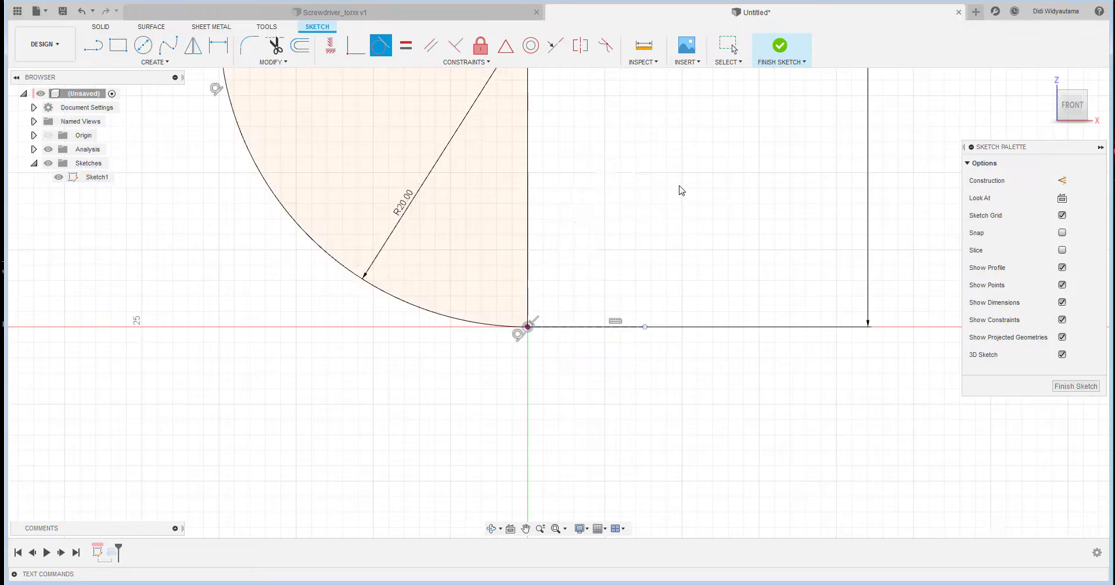
click(778, 48)
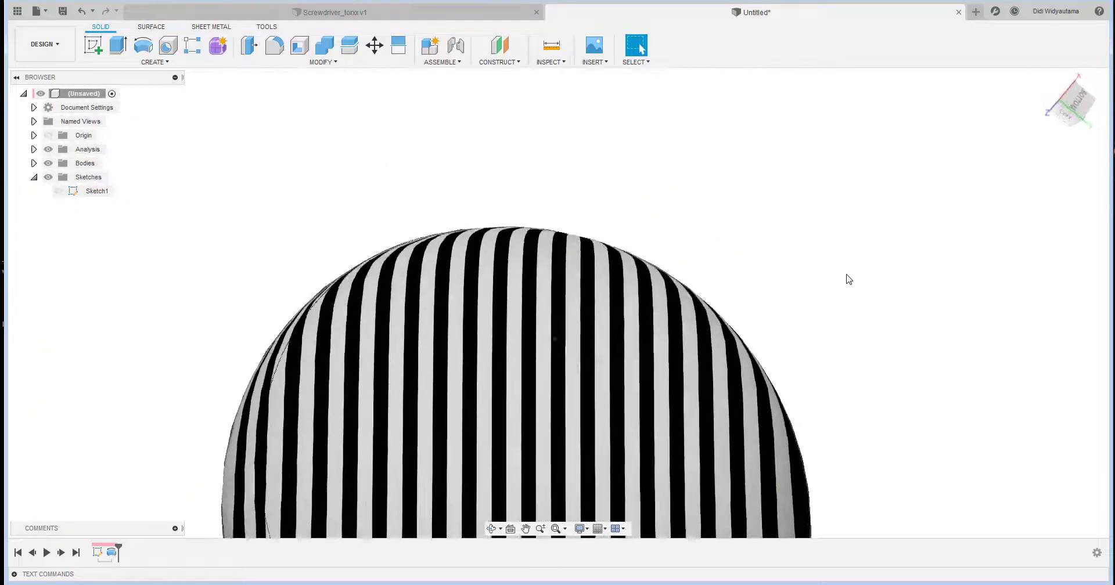
Recheck the zebra stripes on the handle's rounded end, then hide the analysis and view the whole handle from the side
scroll(849, 280, down, 2)
middle_drag(831, 236, 762, 167)
shift+middle_drag(617, 246, 590, 238)
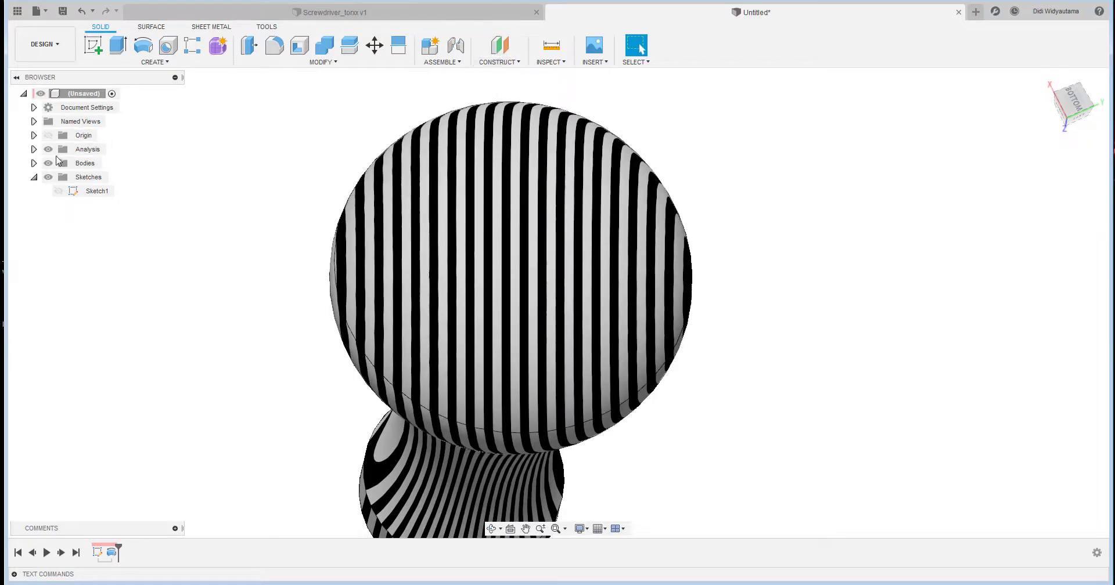
click(48, 149)
shift+middle_drag(470, 202, 825, 255)
click(1077, 107)
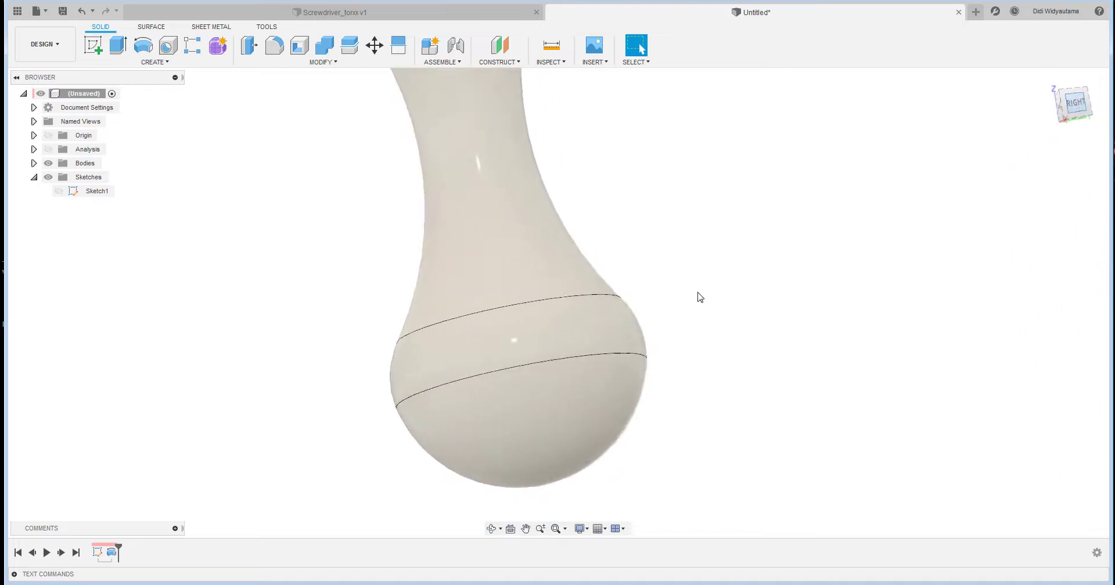
middle_drag(699, 297, 495, 511)
scroll(695, 298, down, 2)
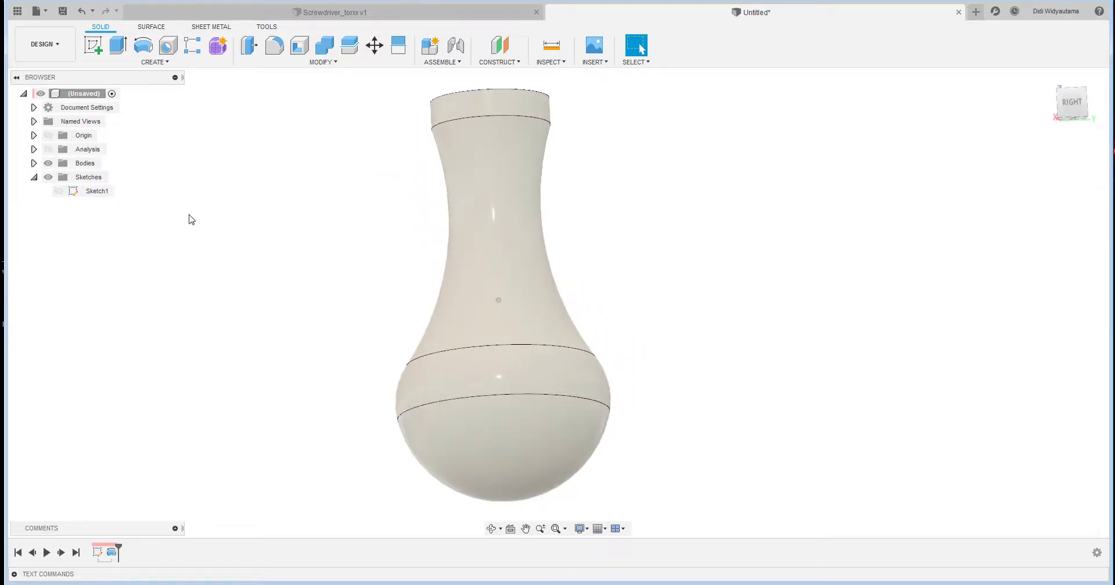
Reopen the handle profile sketch and set the radius of the small 12.5 mm bulge arc to 15 mm
double_click(82, 195)
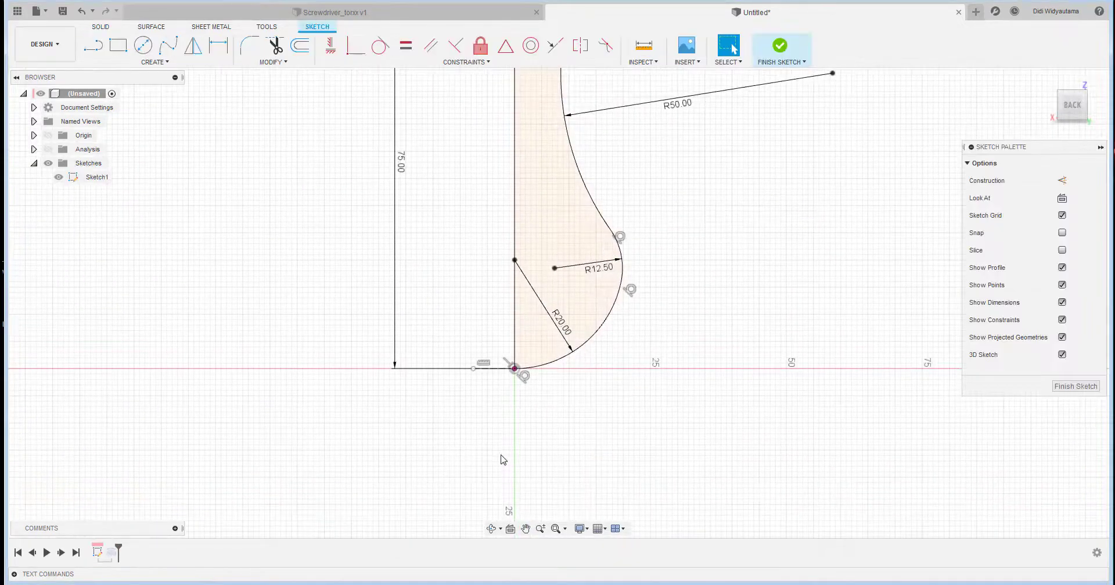
scroll(536, 359, up, 5)
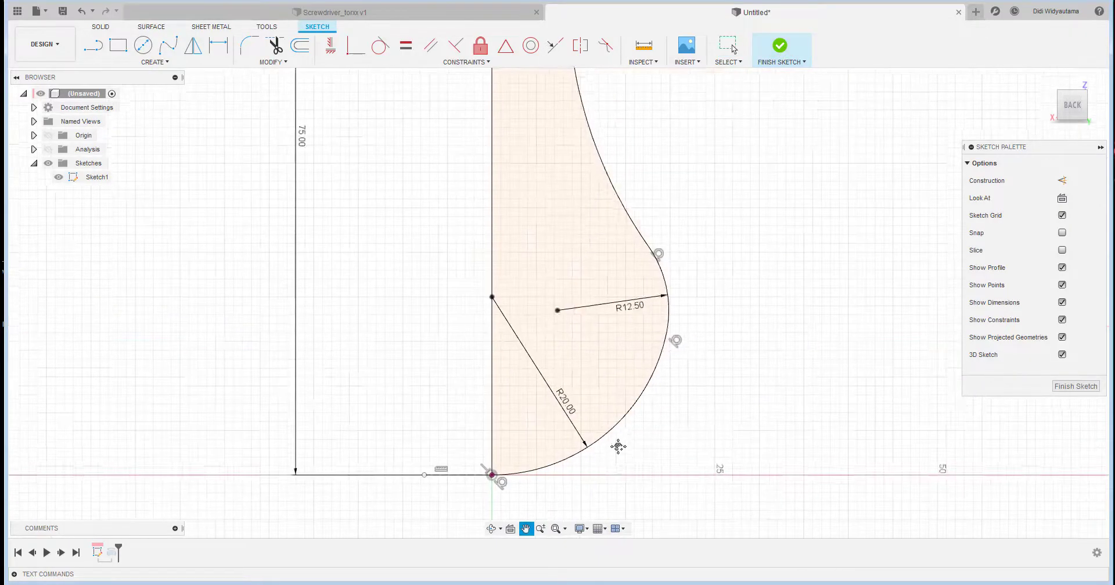
scroll(581, 459, down, 2)
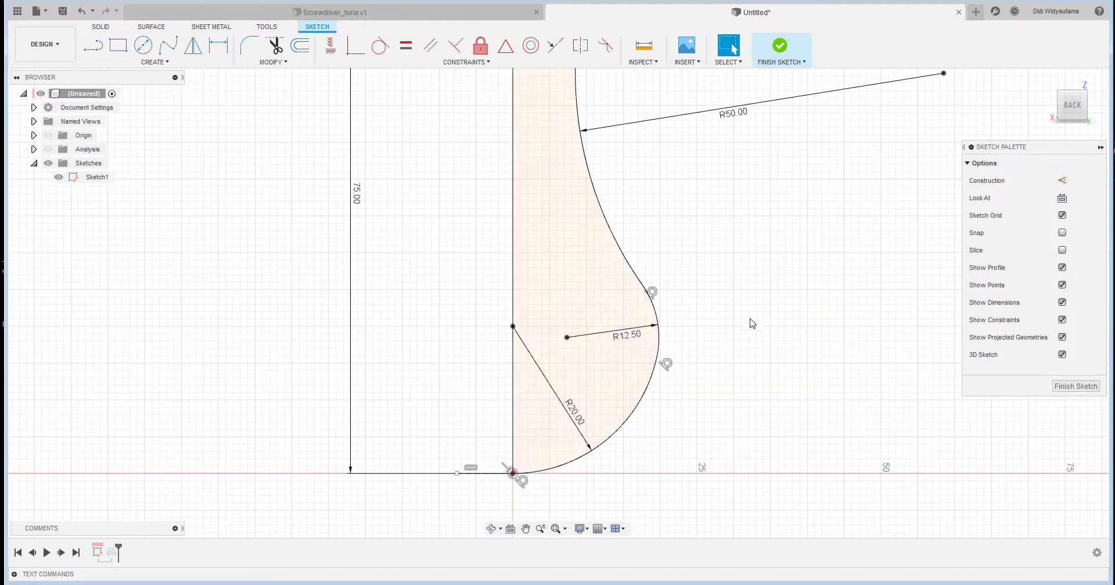
double_click(632, 375)
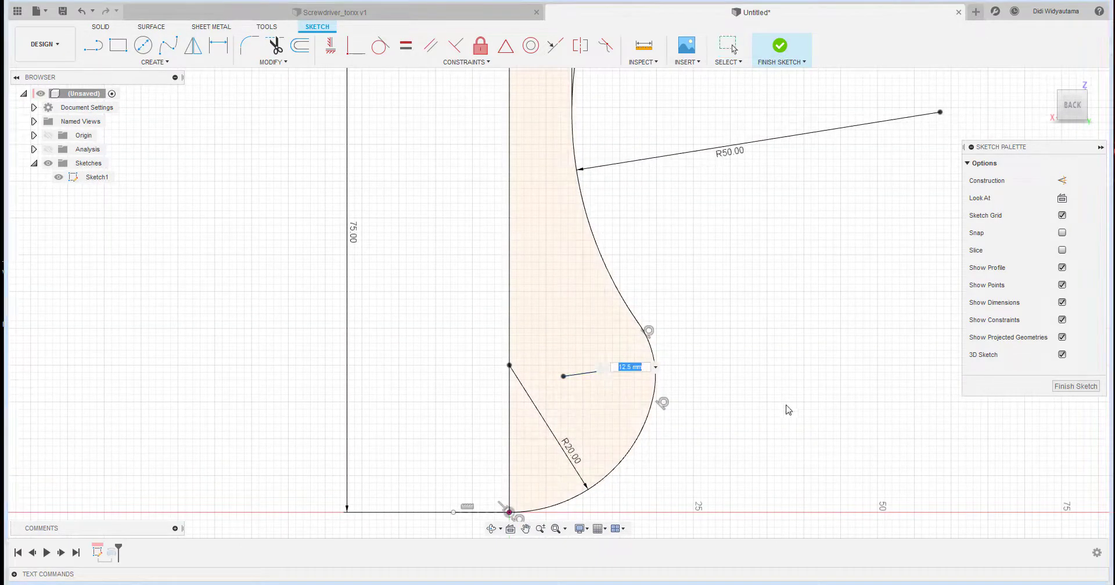
key(Return)
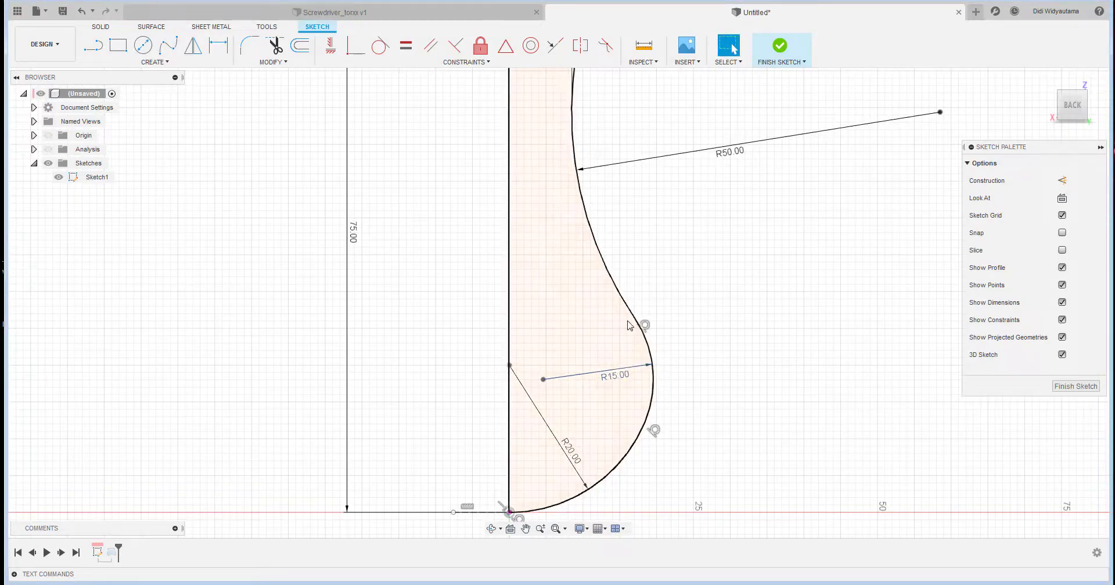
Set the radius of the concave neck arc in the handle profile to 45 mm
scroll(718, 274, down, 1)
scroll(718, 275, down, 1)
middle_drag(719, 274, 679, 311)
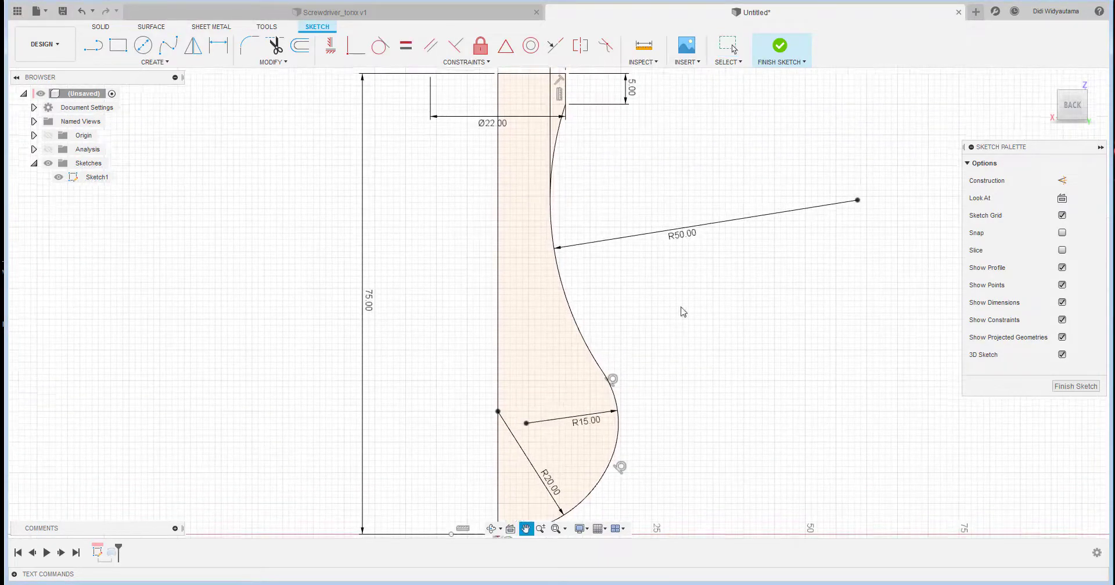
double_click(691, 229)
key(Return)
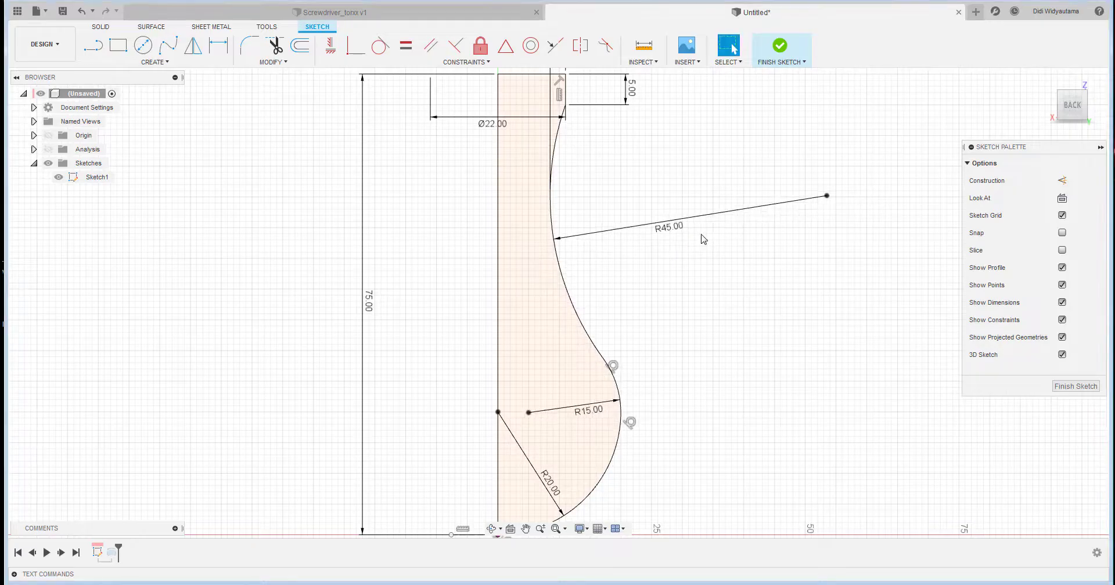
Set the bulge arc's radius to 17 mm, check the handle profile, and finish the sketch
double_click(589, 410)
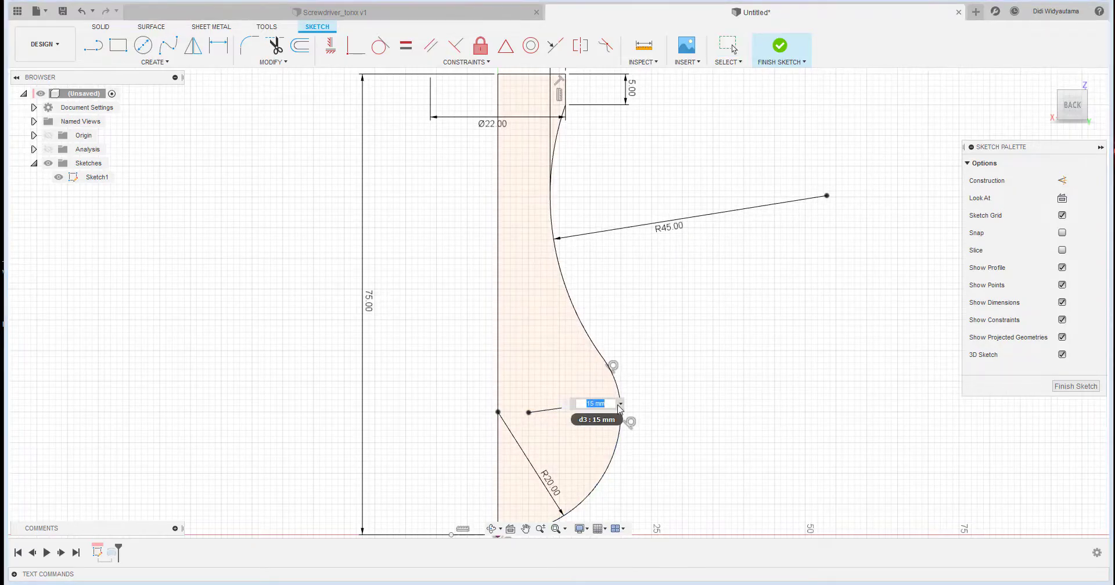
key(Return)
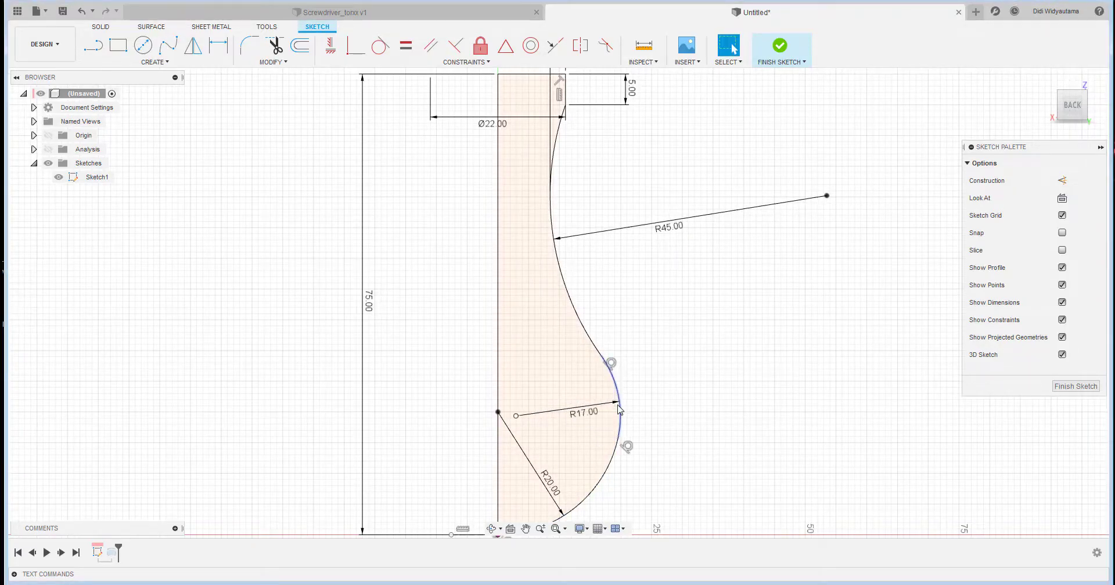
scroll(680, 373, down, 2)
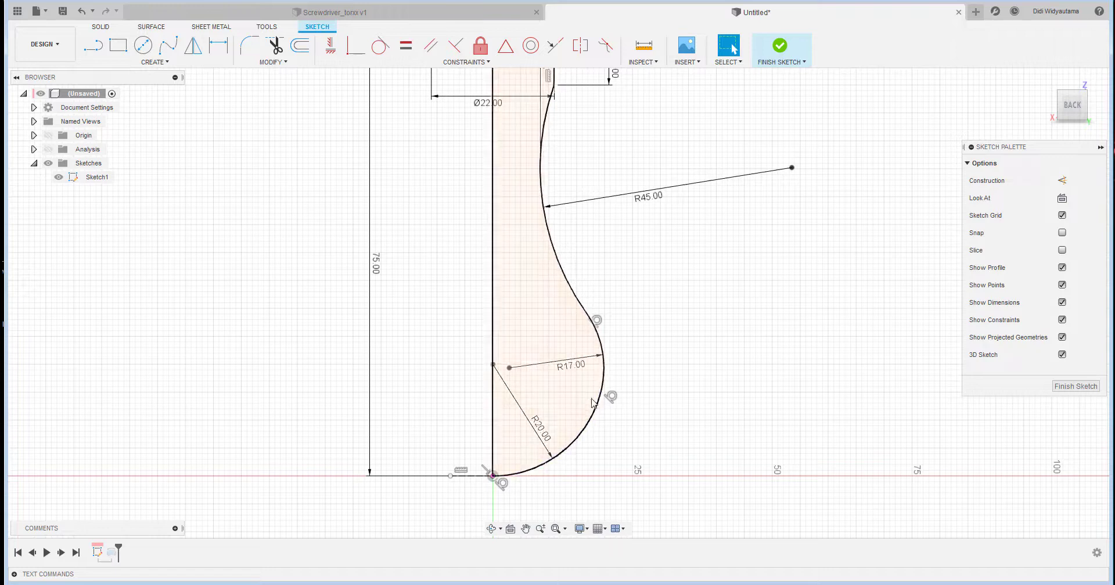
middle_drag(561, 208, 570, 272)
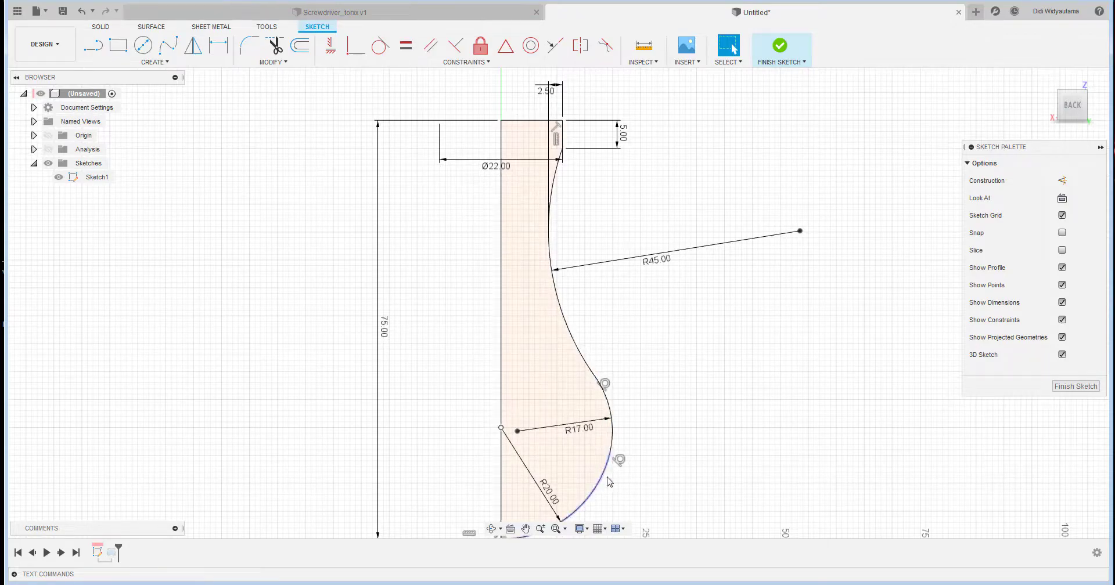
middle_drag(616, 459, 568, 372)
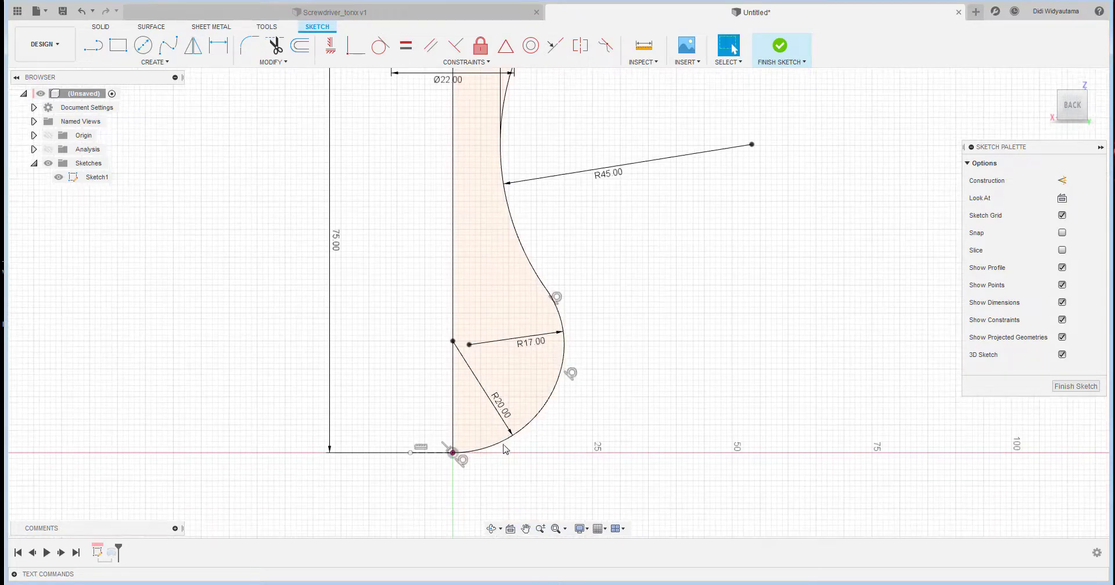
click(779, 46)
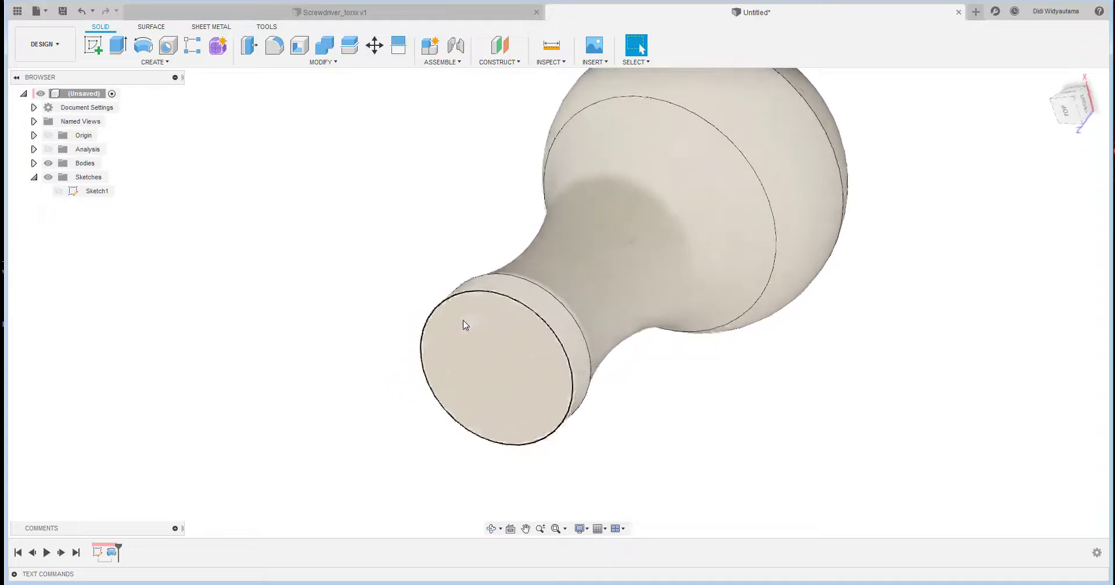
Start a sketch on the flat circular face at the handle's neck end and offset its outer edge 3 mm inward
click(93, 45)
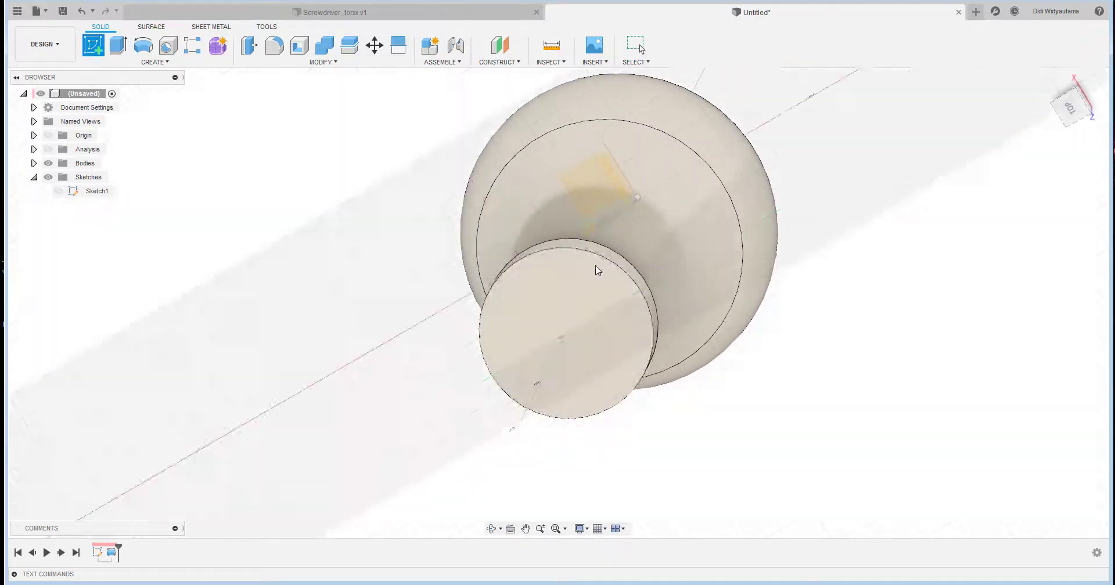
click(583, 283)
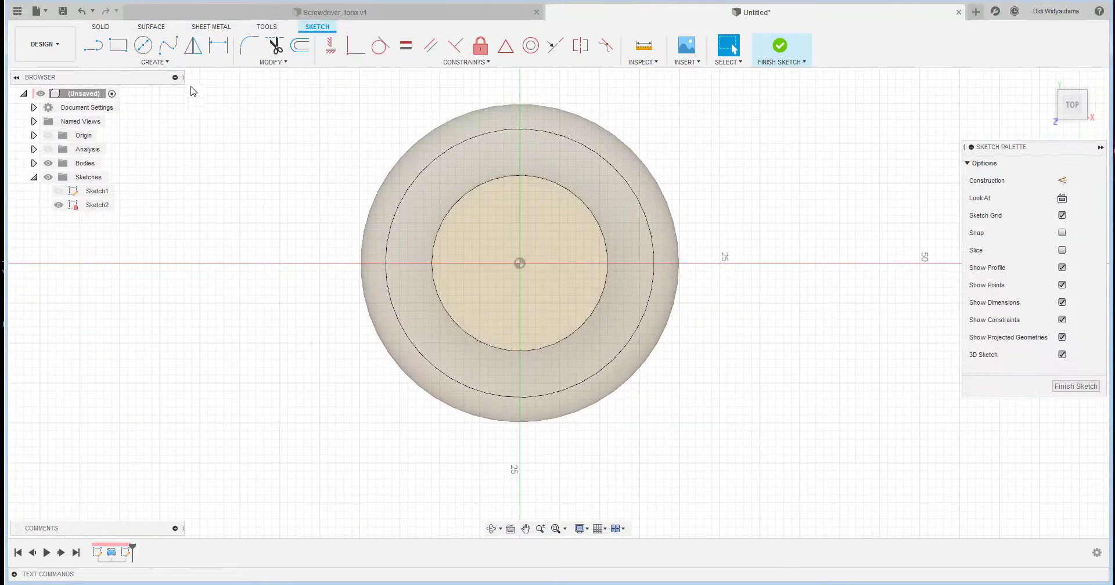
click(300, 46)
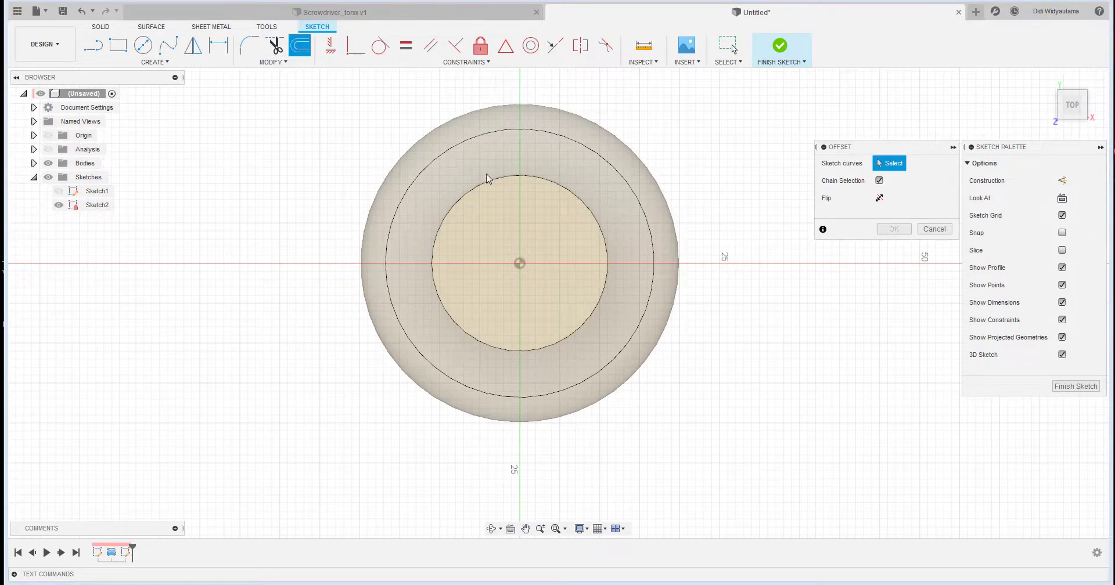
click(503, 181)
drag(499, 170, 509, 200)
key(Return)
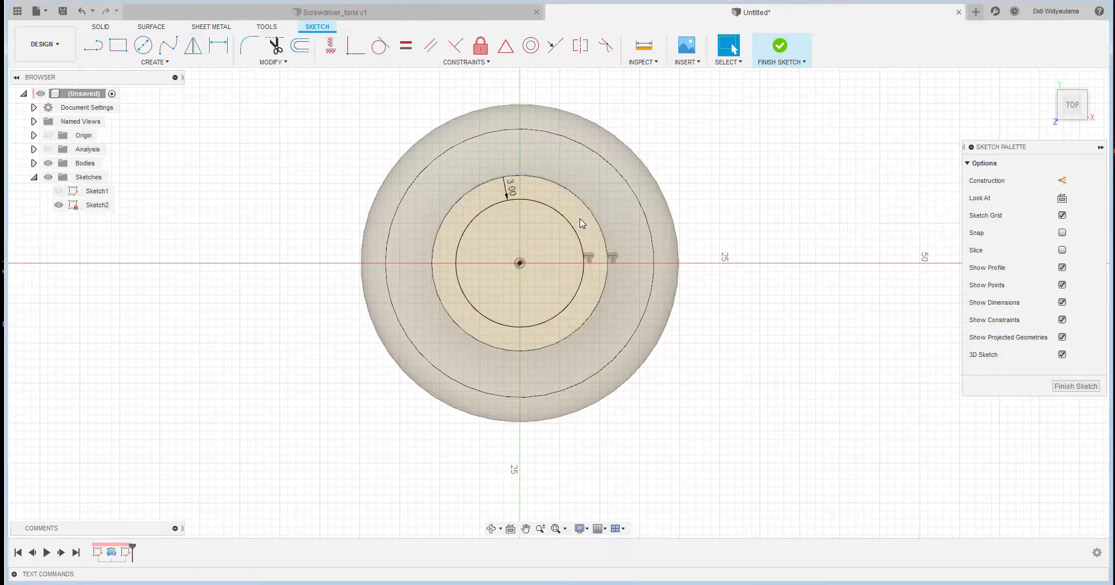
Draw an 11 mm vertical line from the circle center up to the outer edge and convert it to construction
scroll(522, 206, up, 4)
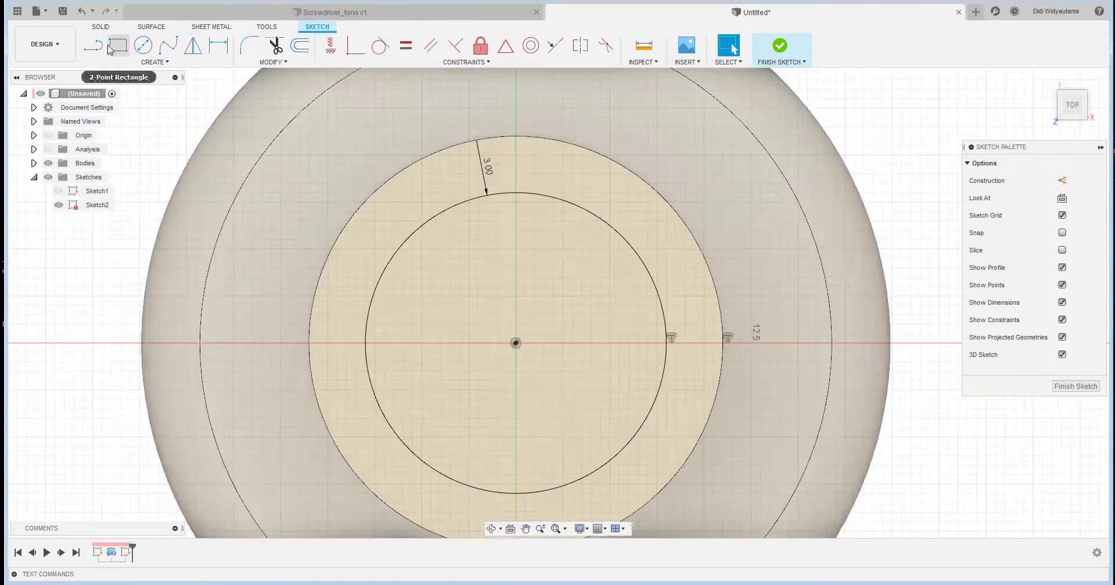
click(93, 45)
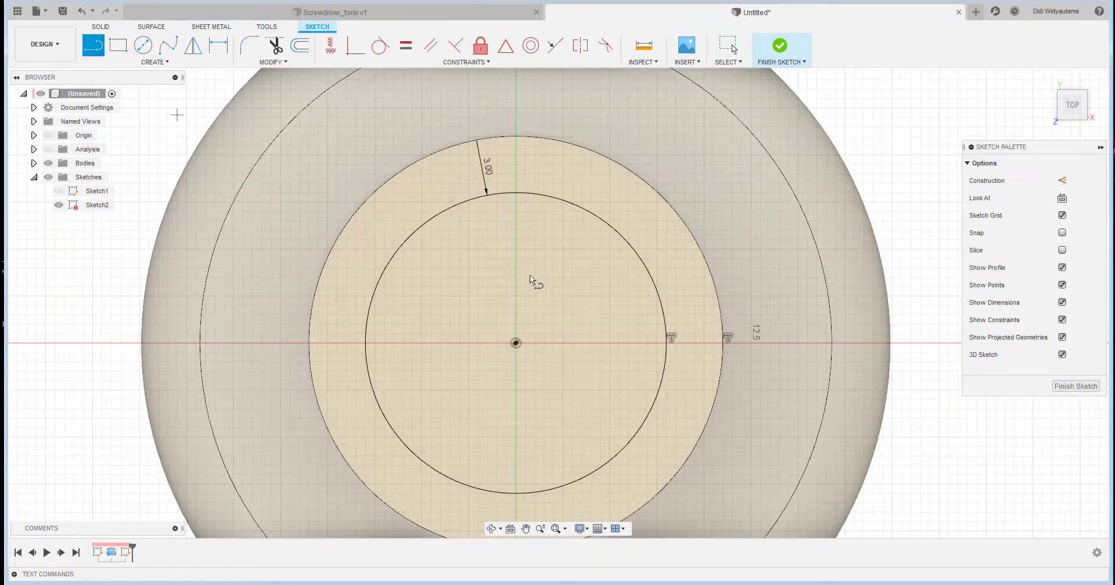
click(517, 343)
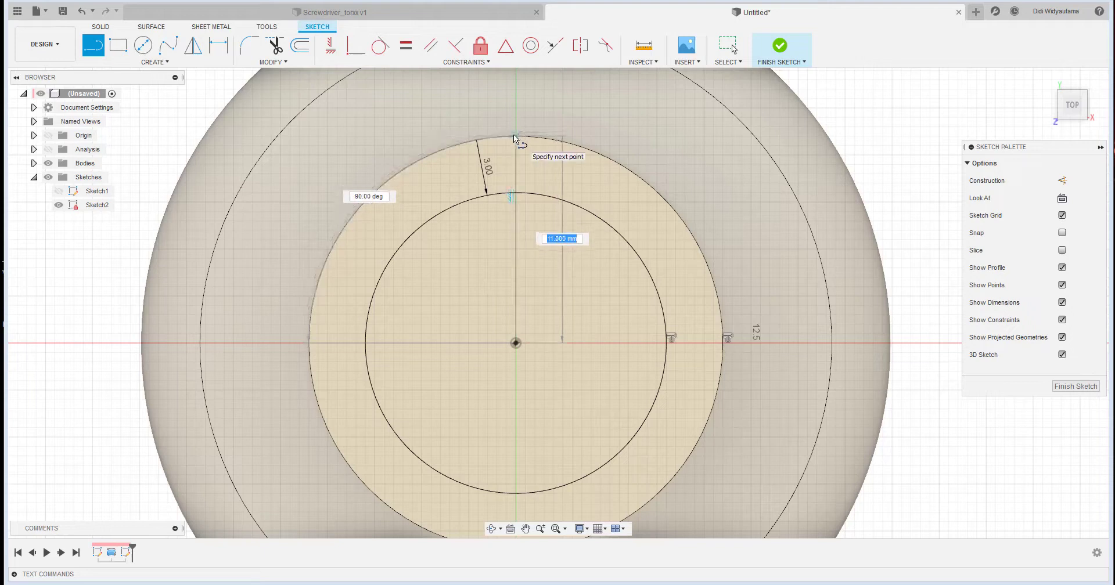
click(515, 135)
key(Escape)
click(515, 156)
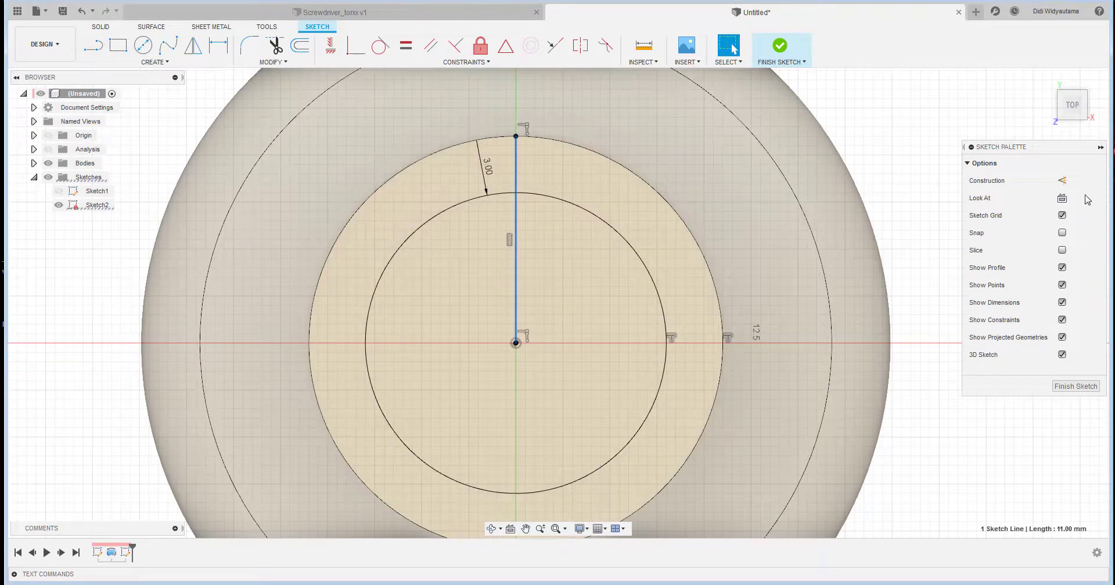
click(1065, 181)
Draw an 11 mm line from the center to the outer circle, slanted clockwise from the vertical line, and make it construction
key(l)
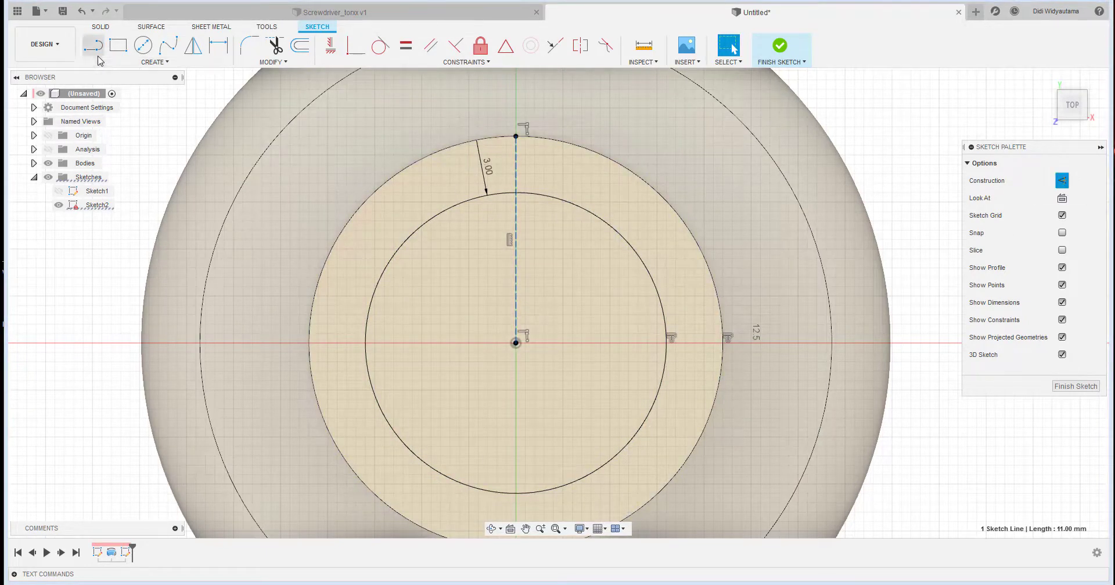
click(516, 344)
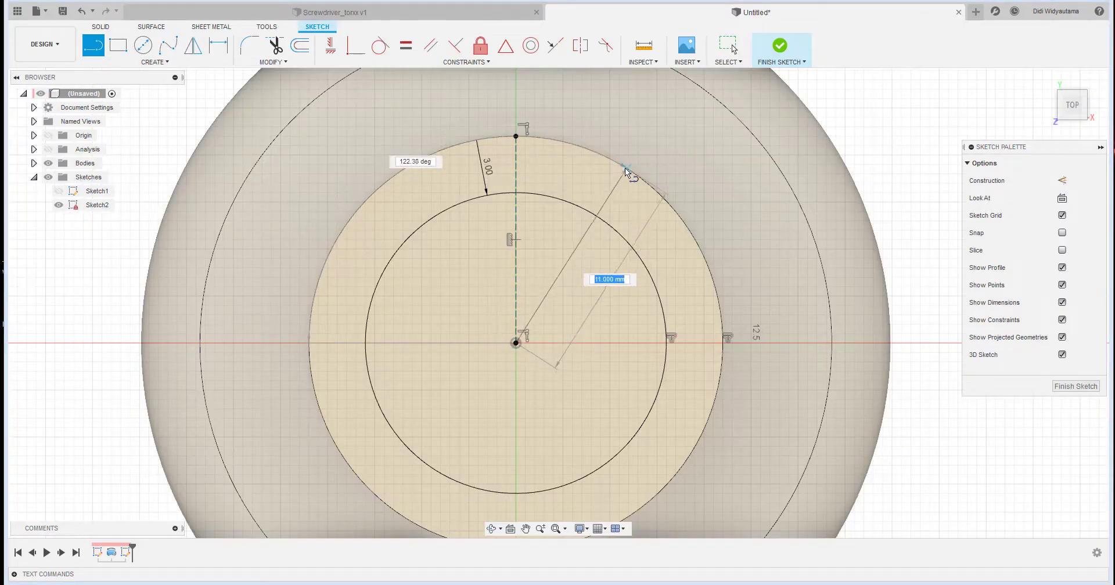
click(625, 169)
key(Escape)
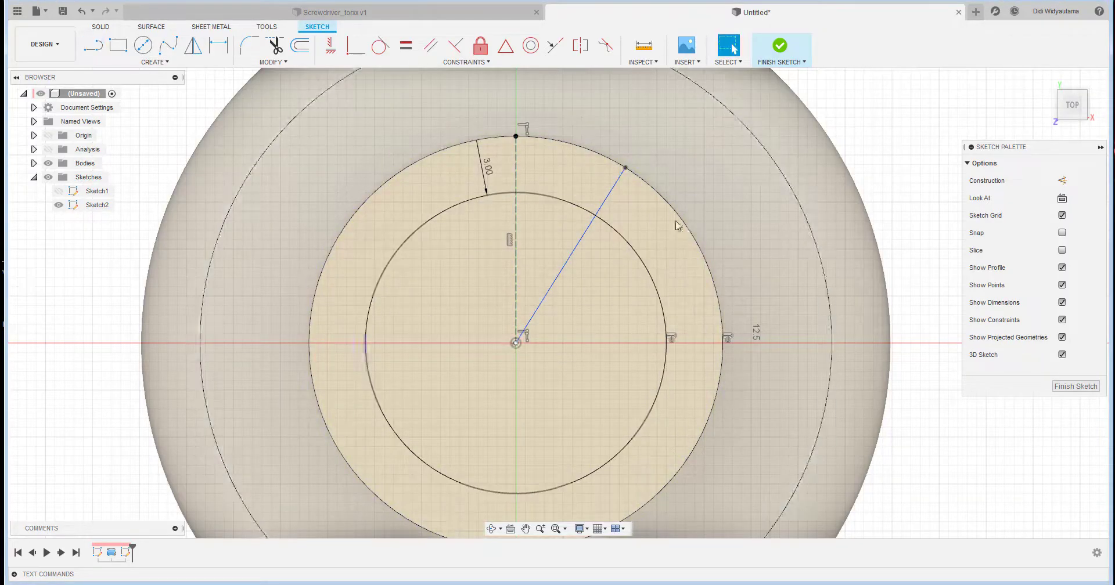
click(1063, 181)
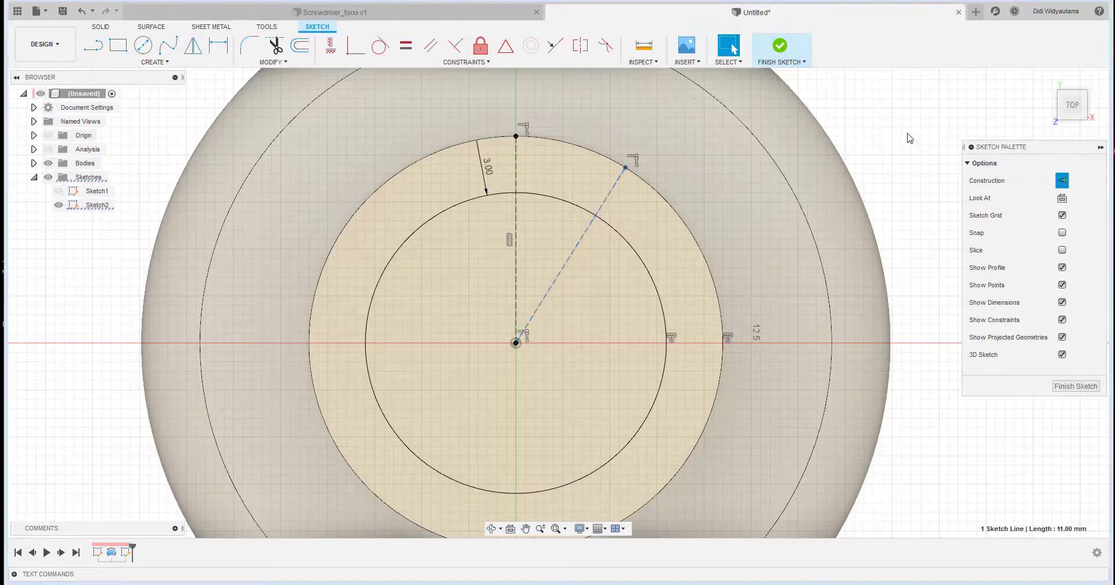
Dimension the angle between the vertical and slanted center lines to 36 degrees
middle_drag(696, 281, 668, 331)
click(219, 45)
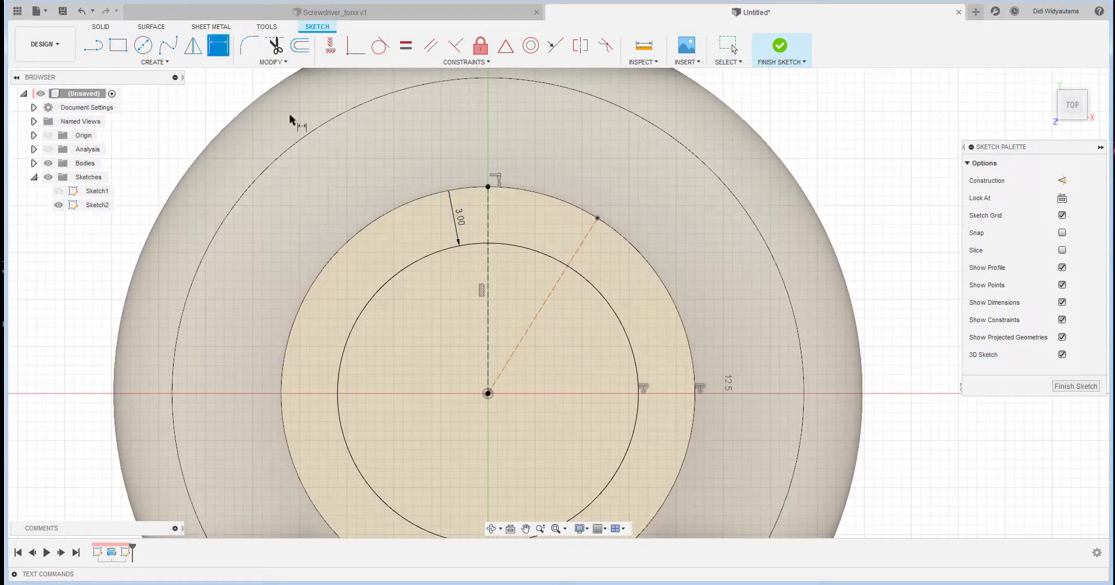
click(488, 218)
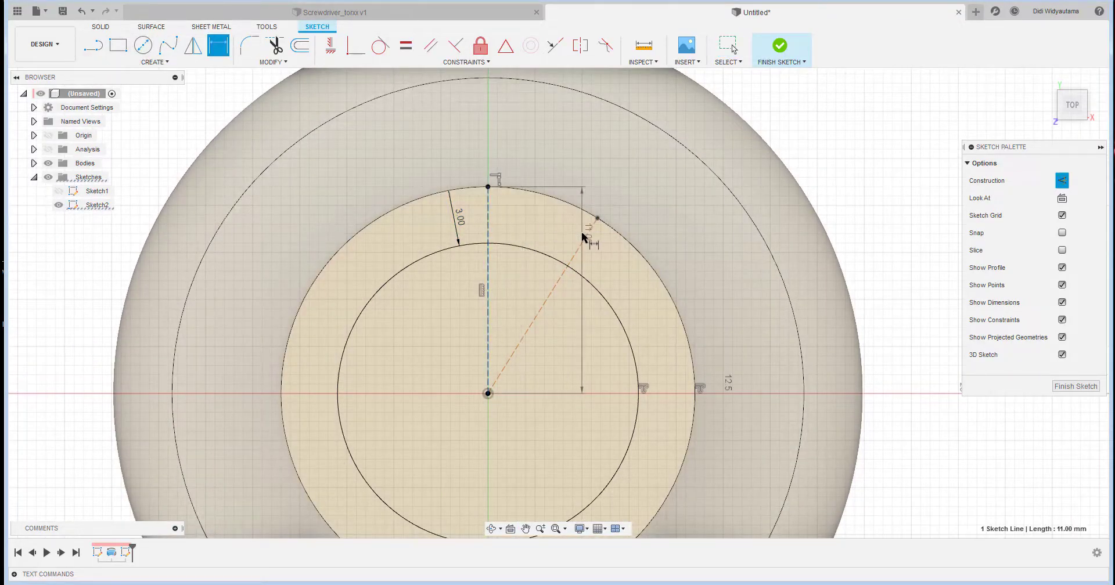
click(586, 240)
click(554, 220)
text(3)
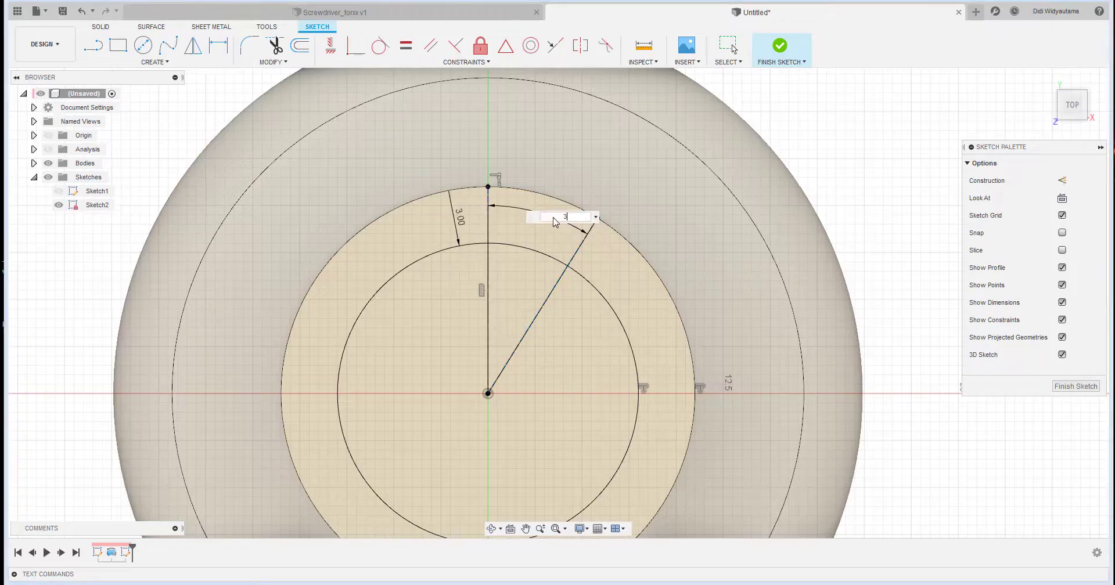
text(6)
key(Return)
key(Escape)
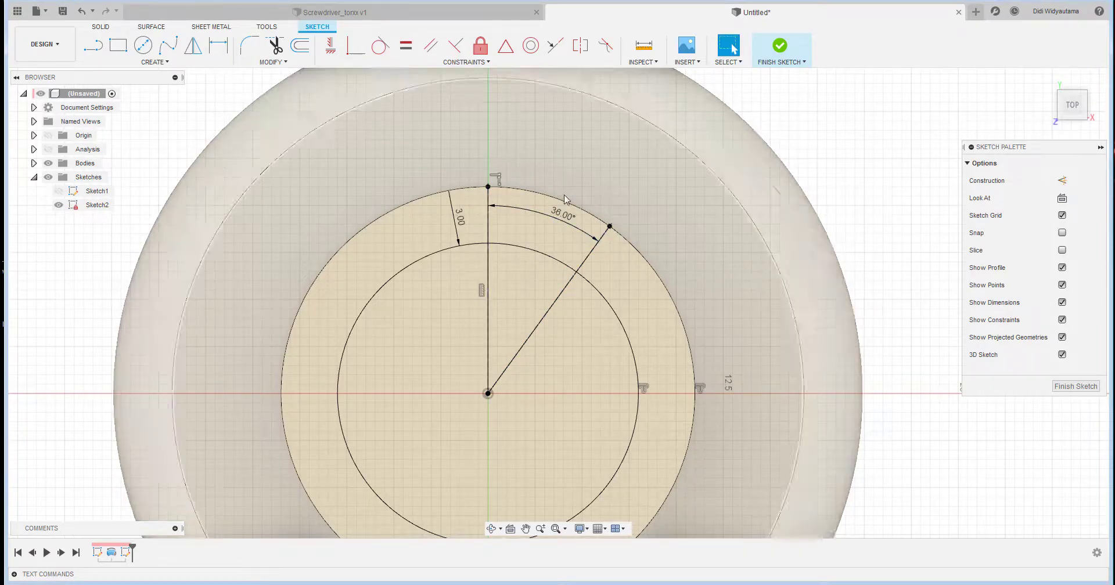
Draw a closed triangle from the inner circle's intersection with the slanted line, reaching beyond the outer circle, with its first side about 8 mm long
middle_drag(579, 264, 535, 292)
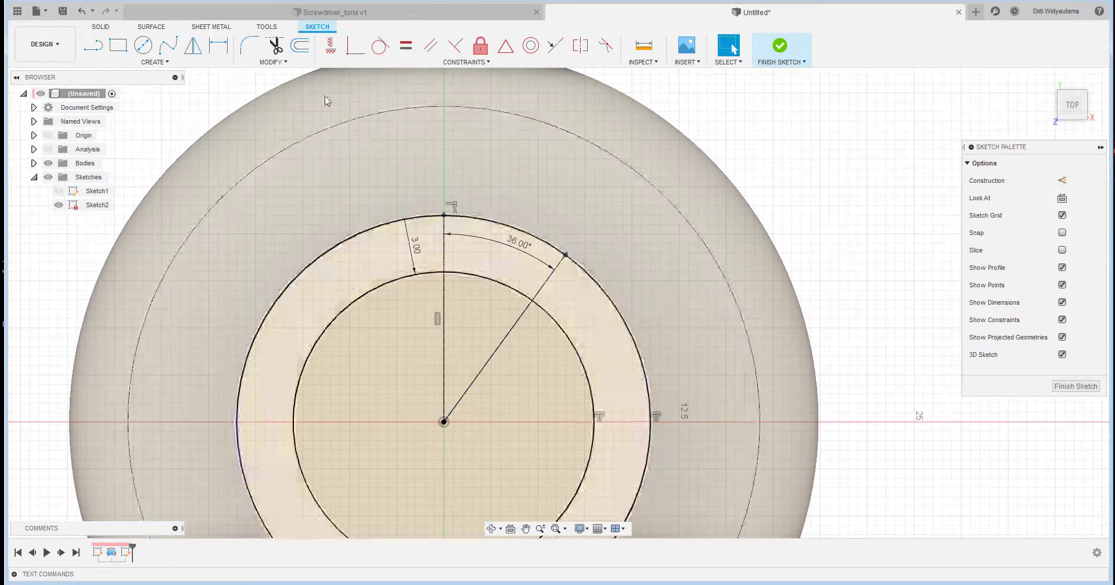
click(93, 44)
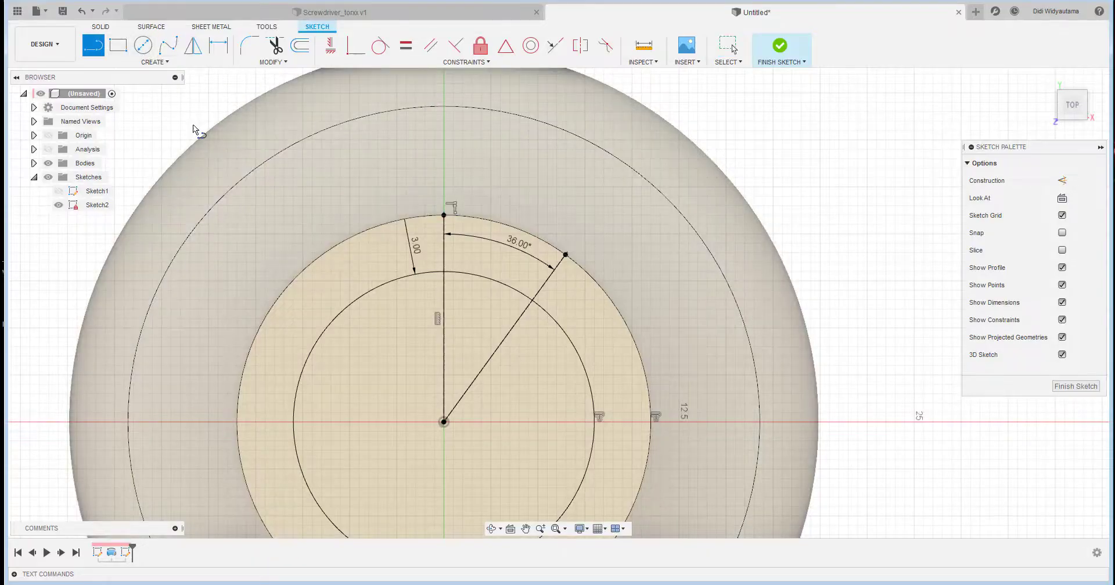
click(533, 302)
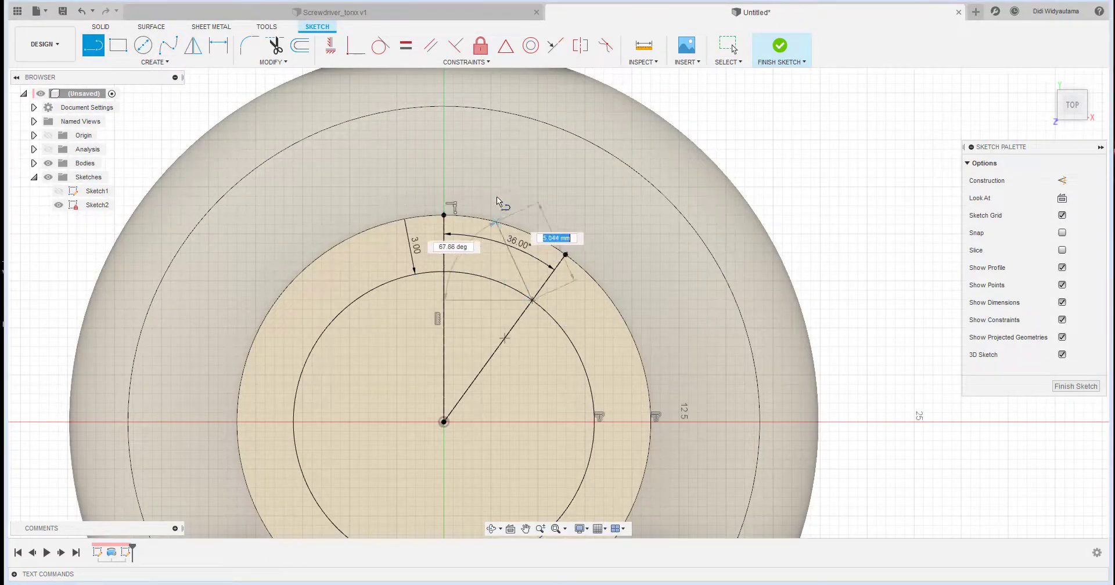
click(496, 155)
key(Escape)
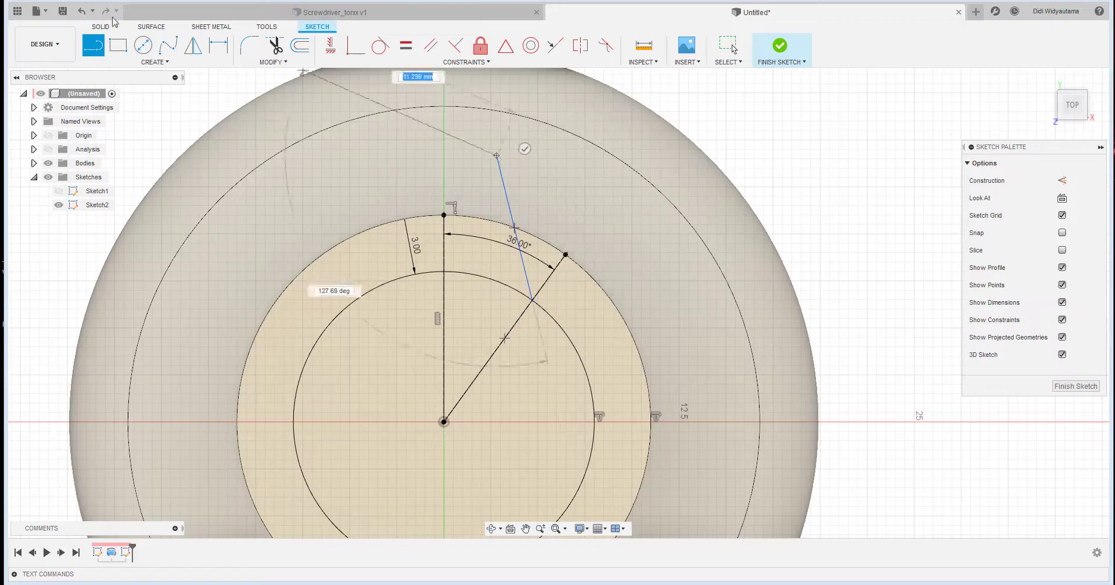
click(93, 45)
click(533, 302)
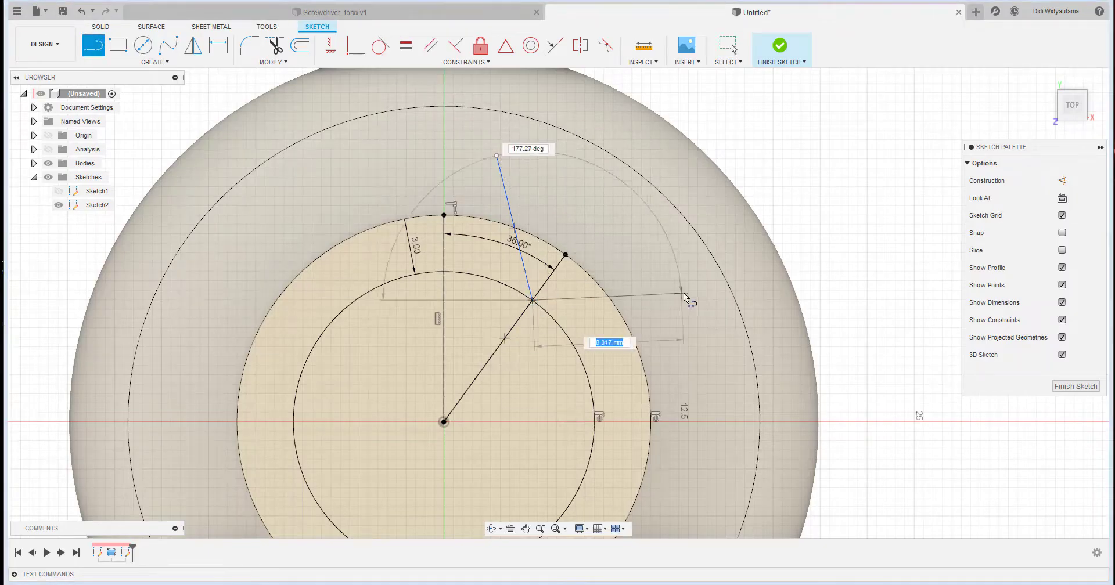
click(497, 156)
key(Escape)
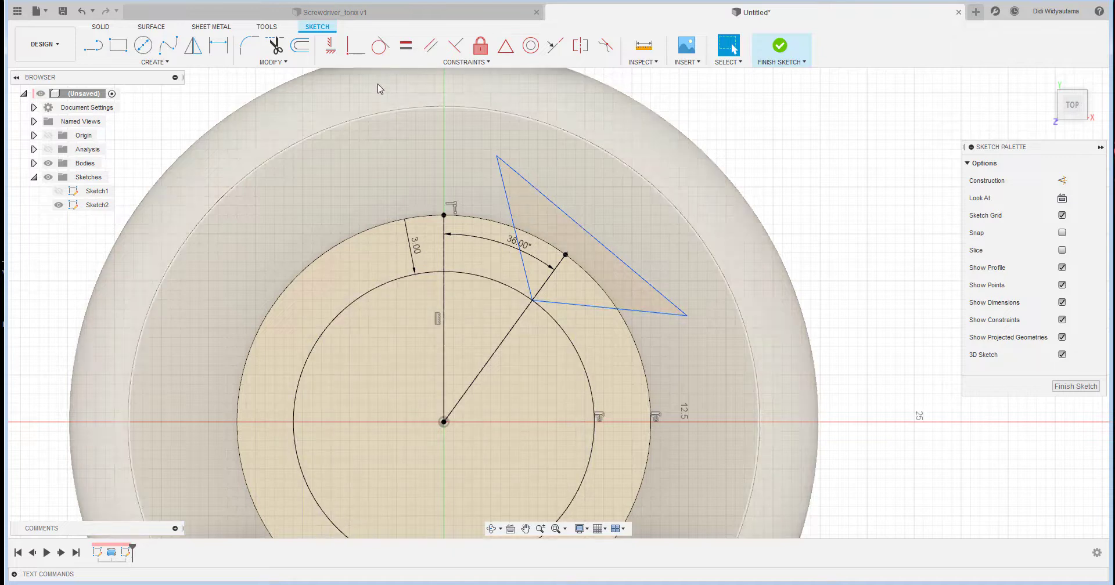
Dimension the angle between the two triangle sides meeting at the inner circle to 90 degrees
click(216, 51)
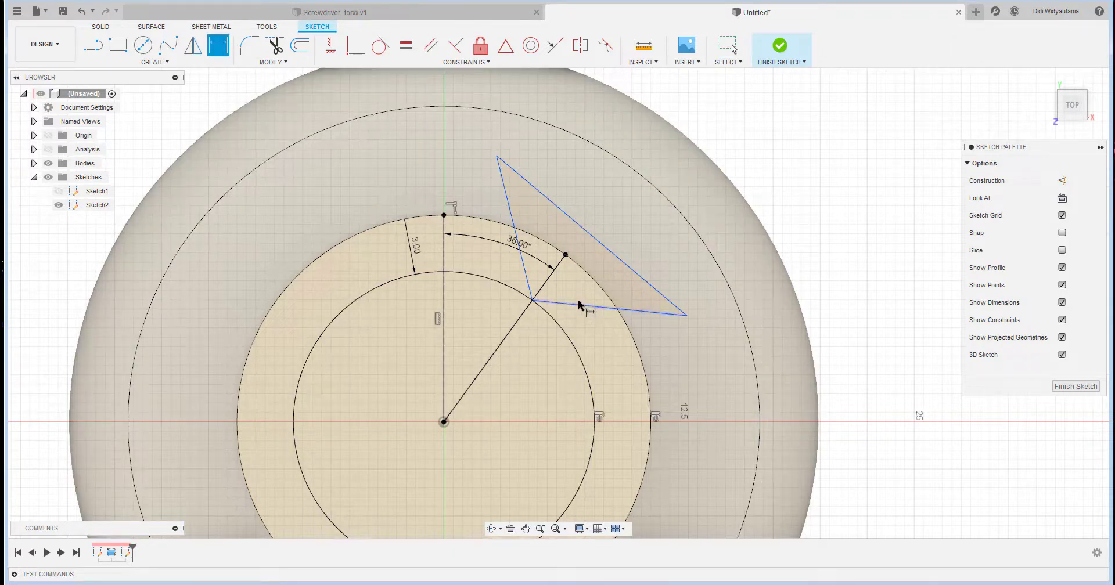
click(579, 307)
click(526, 279)
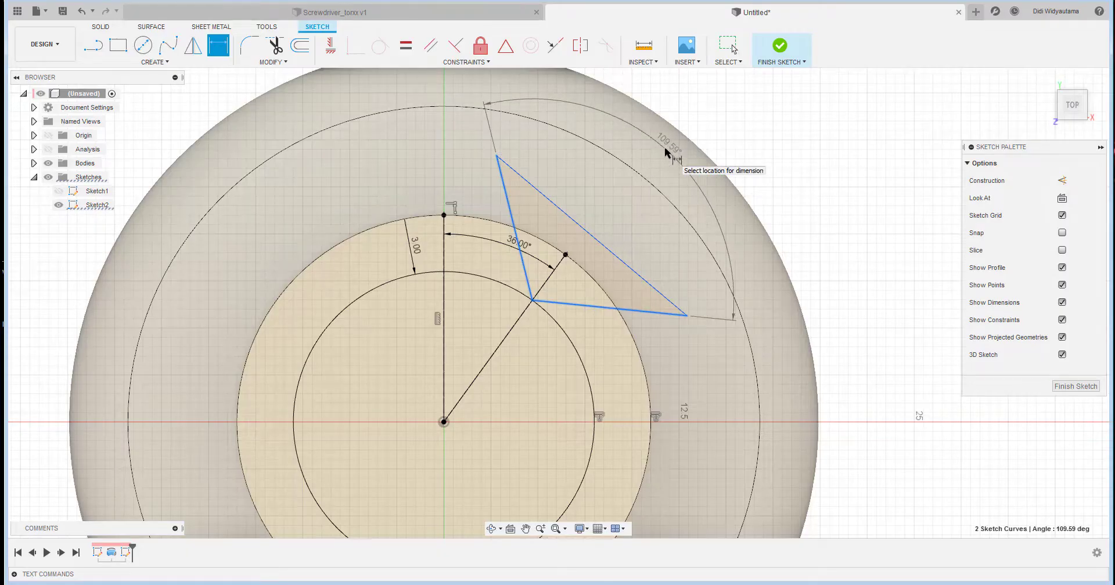
click(620, 199)
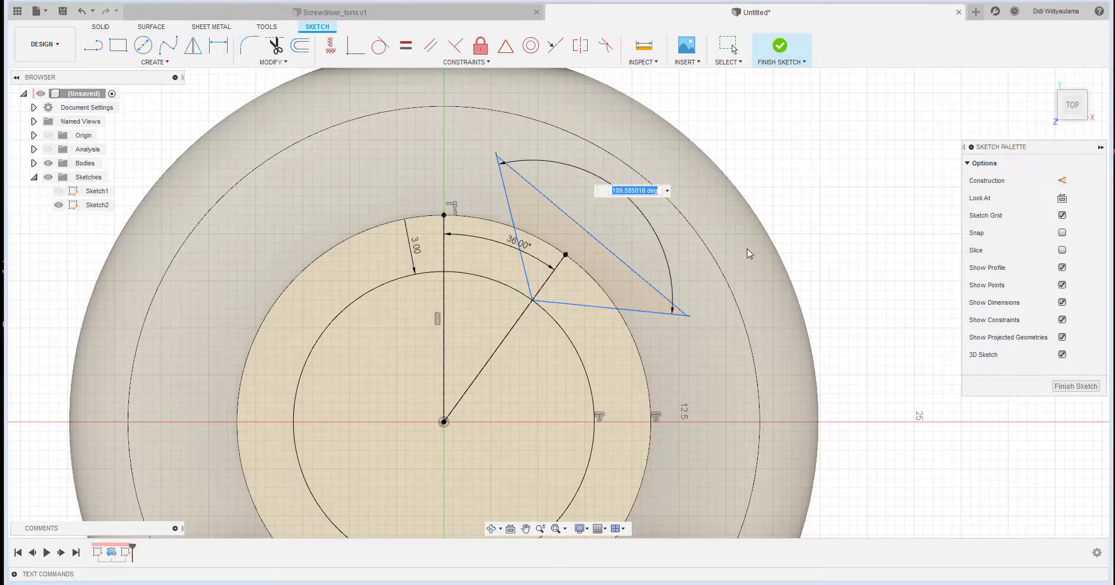
text(90)
key(Return)
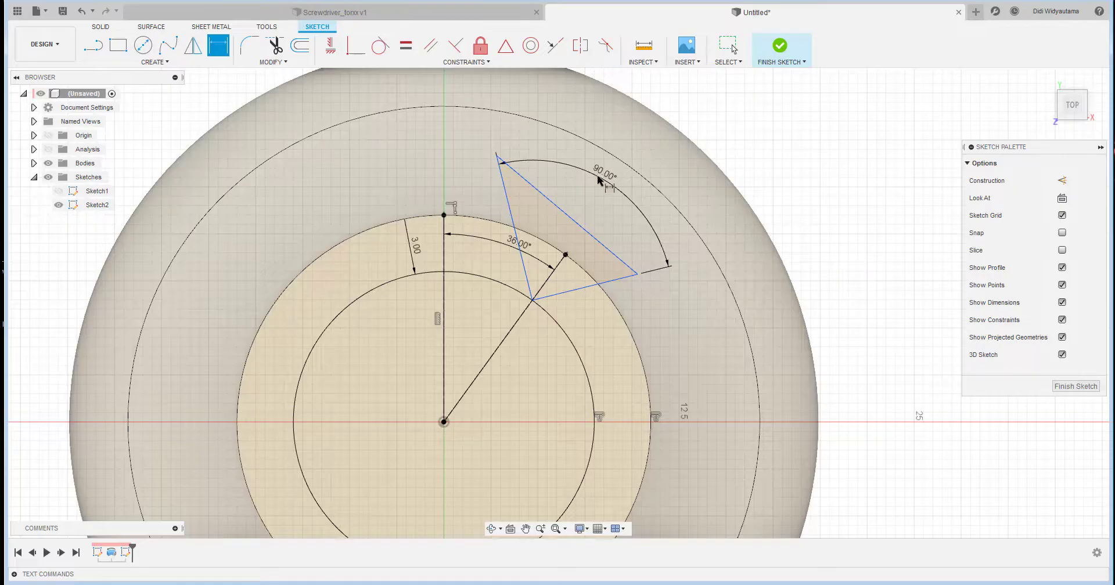
Apply an Equal constraint to the two triangle sides that meet at the inner circle
click(408, 49)
click(512, 224)
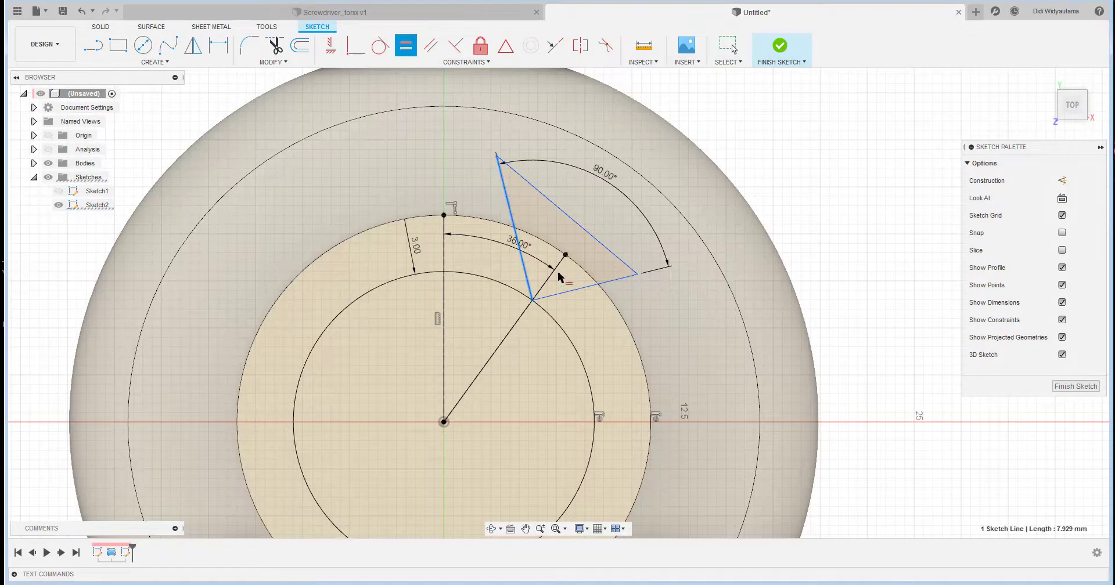
click(581, 287)
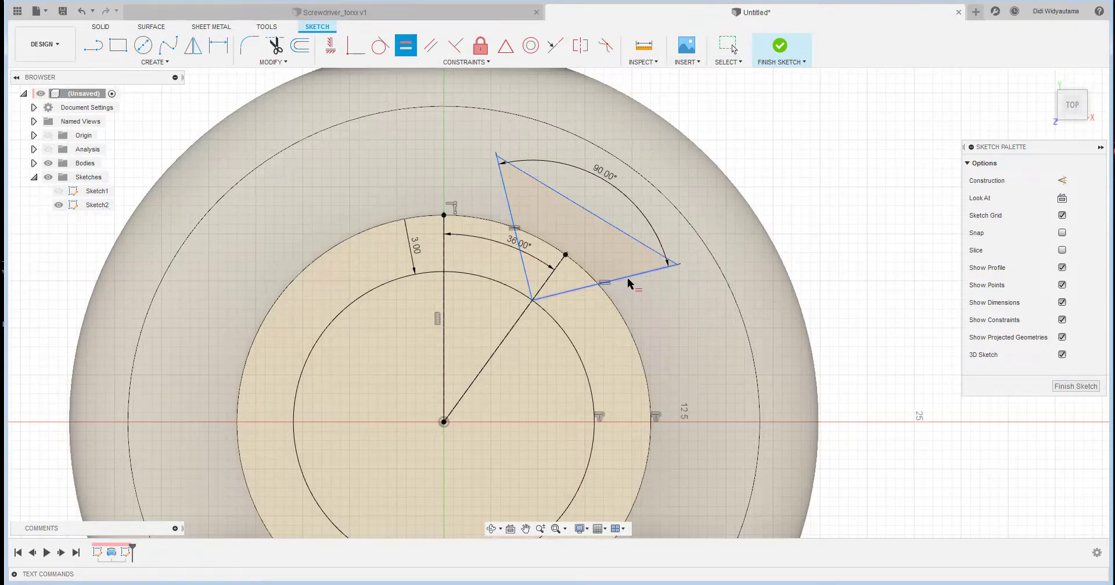
key(Escape)
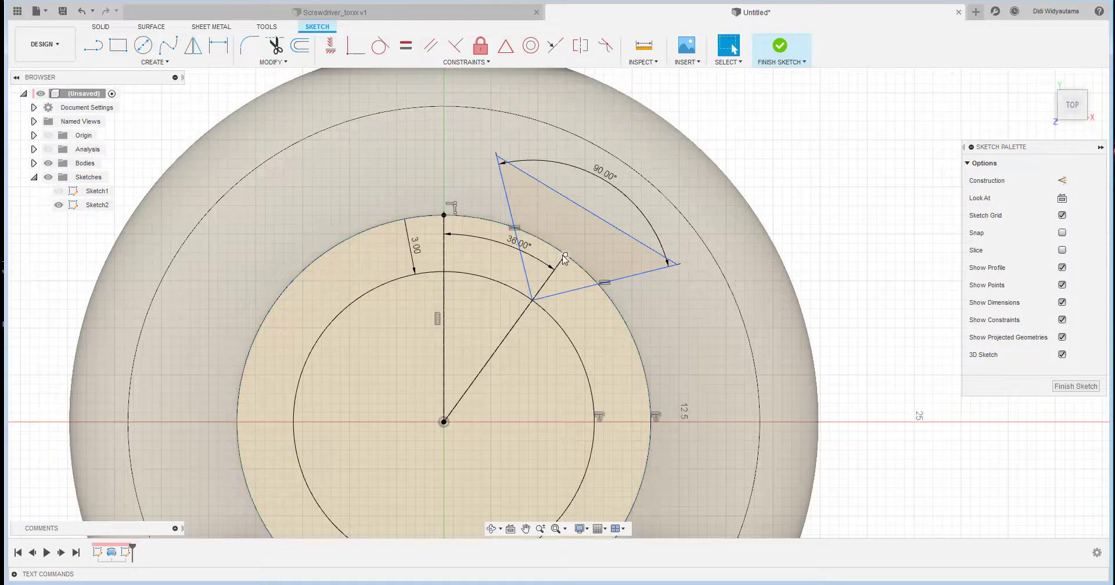
Make the triangle's outer side perpendicular to the slanted center line and finish the sketch
middle_drag(562, 257, 539, 283)
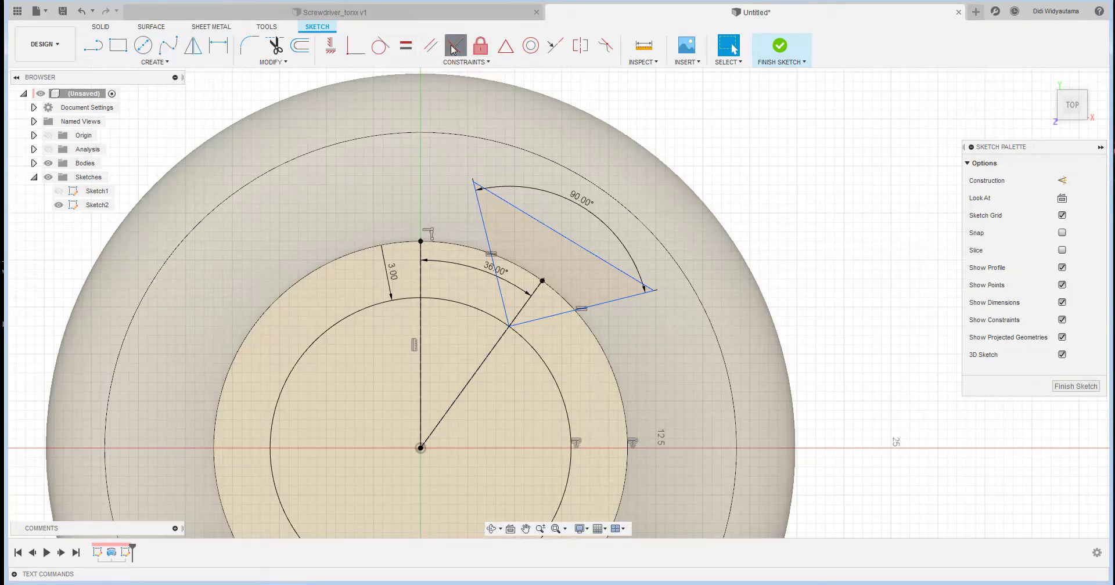
click(579, 250)
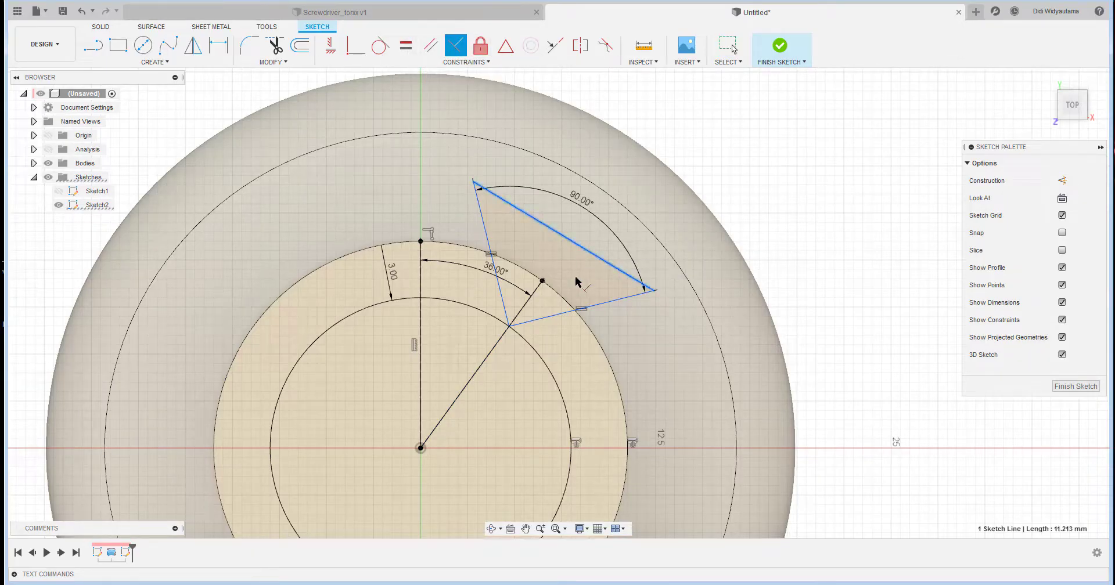
click(536, 292)
key(Escape)
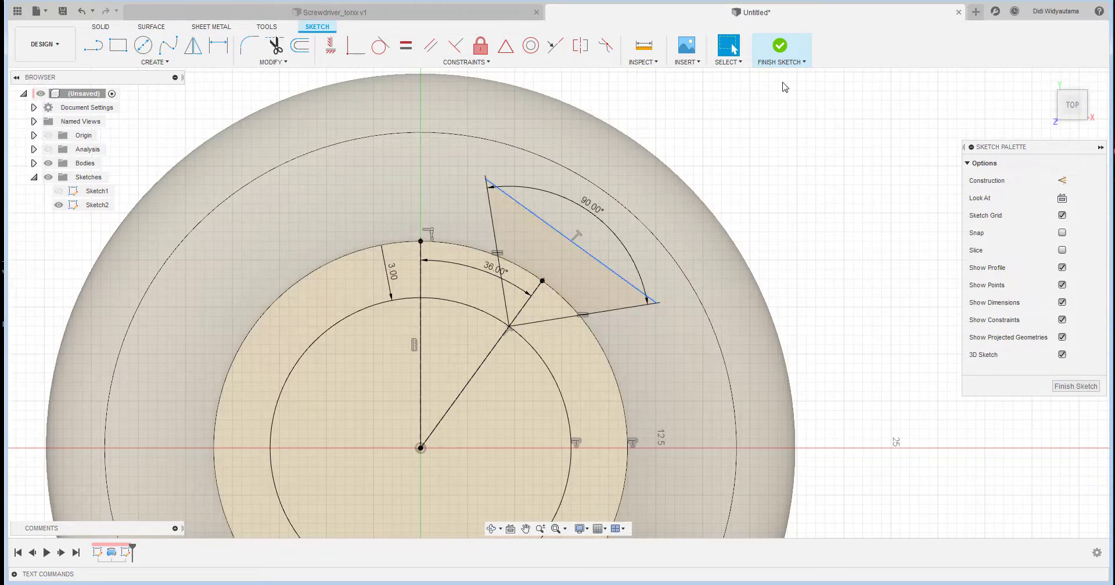
click(777, 54)
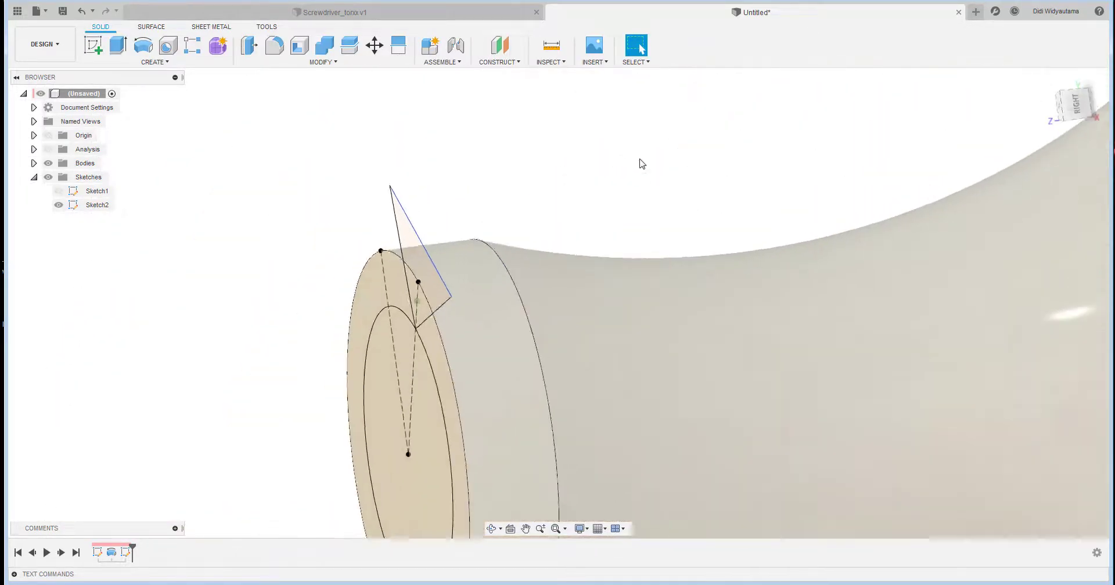
Extrude both parts of the triangle profile -20 mm as a cut along the handle's neck
click(143, 46)
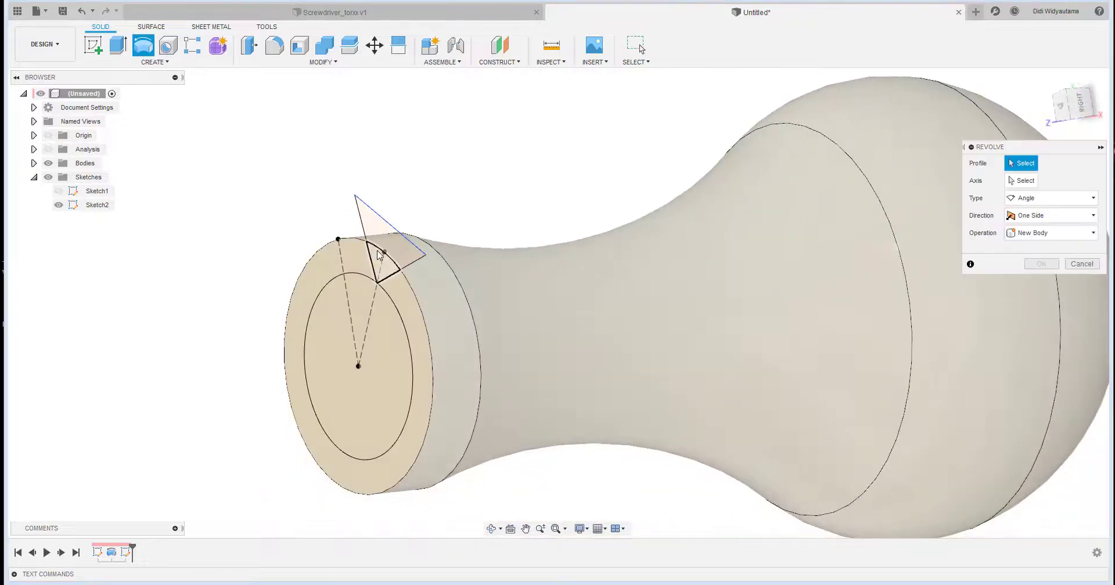
click(384, 242)
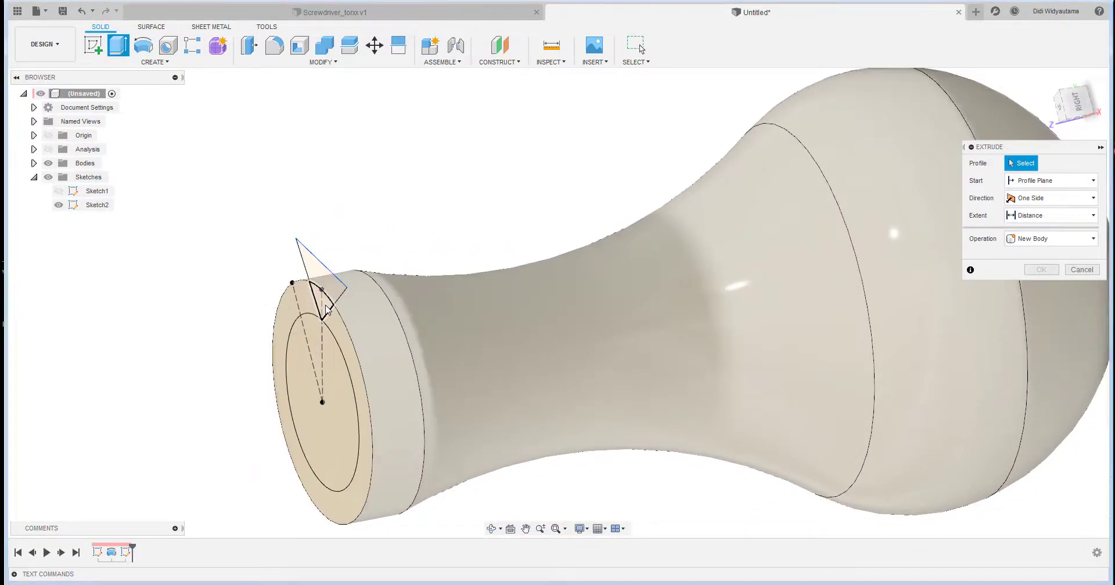
click(119, 51)
drag(317, 278, 531, 223)
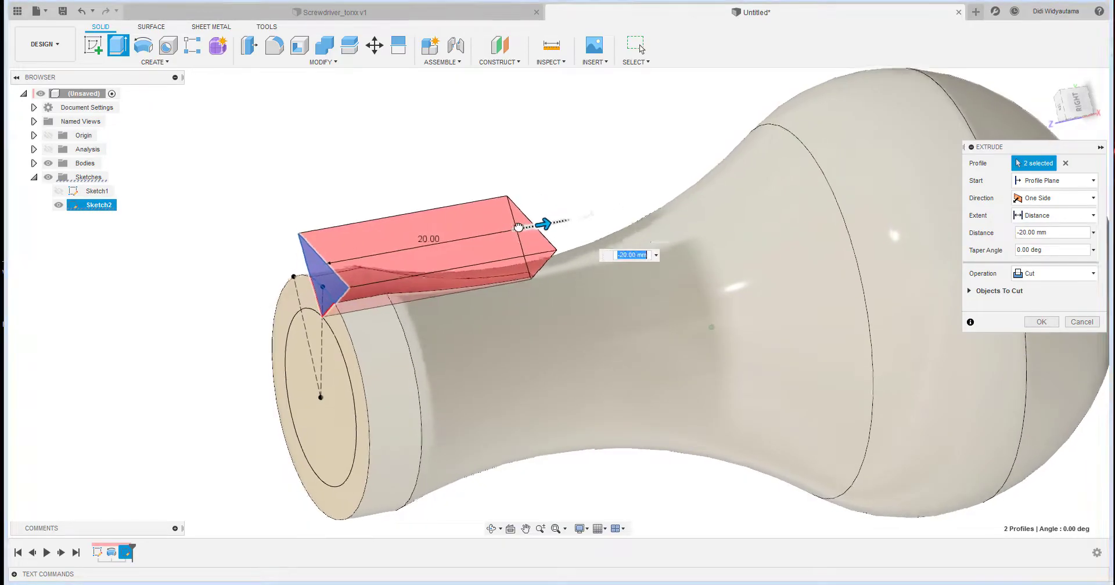
shift+middle_drag(741, 232, 616, 309)
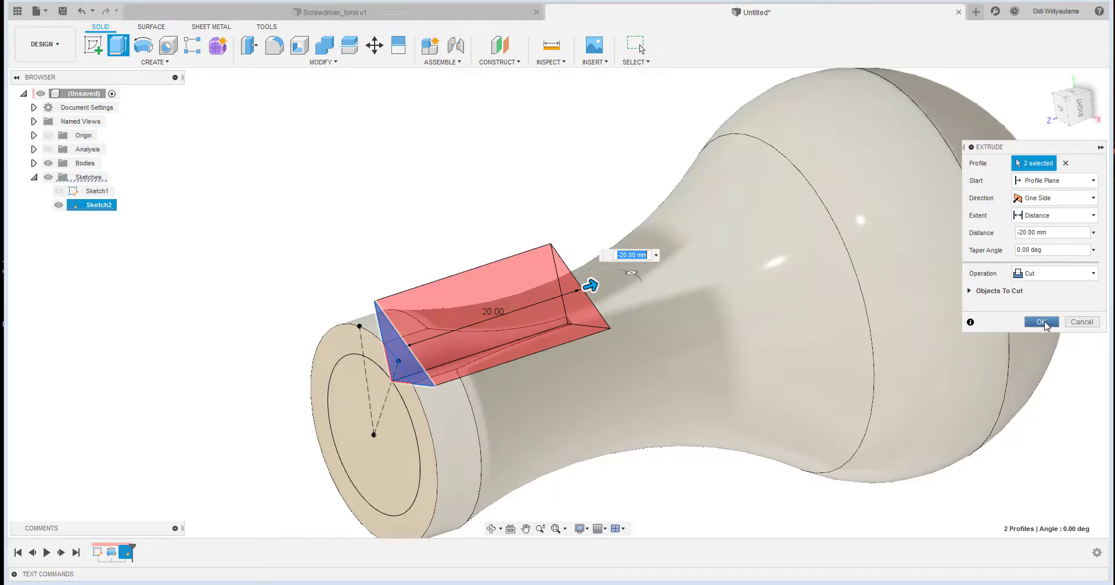
click(1041, 323)
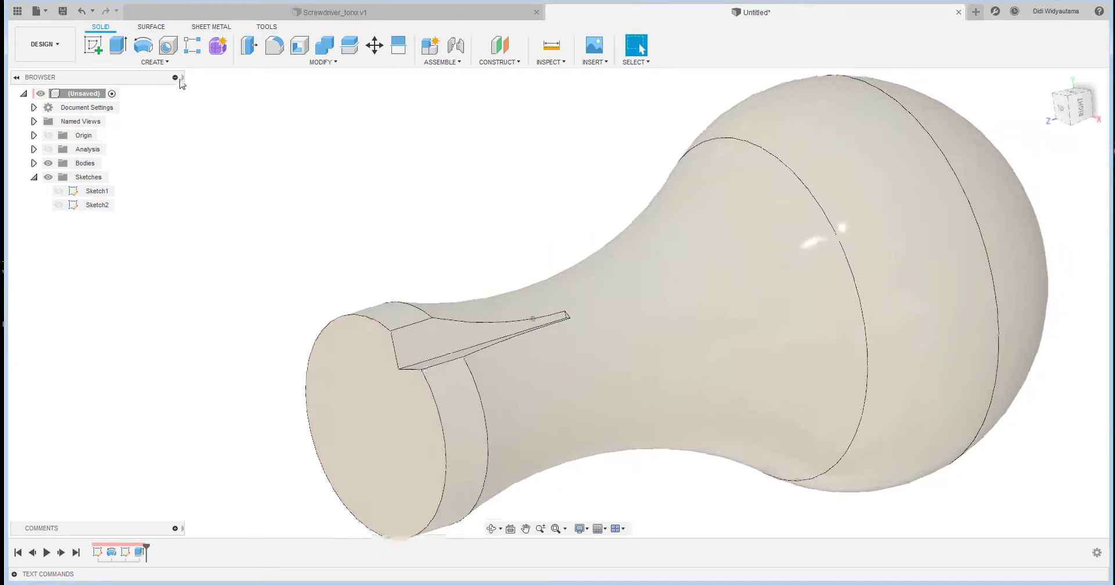
Fillet the inner bottom edge of the V-shaped groove with a 1.5 mm radius
click(274, 45)
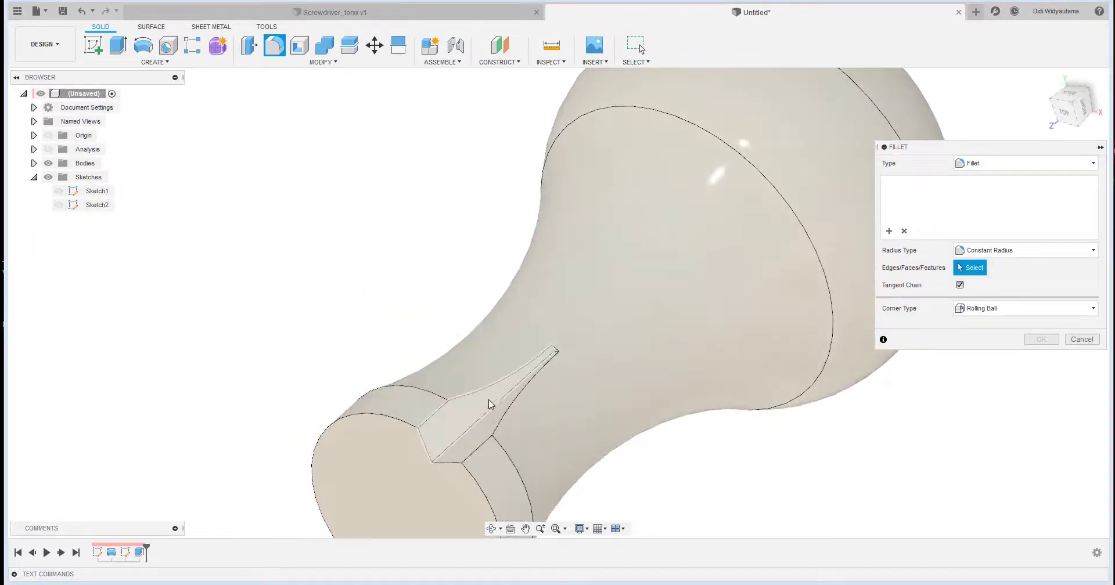
click(490, 413)
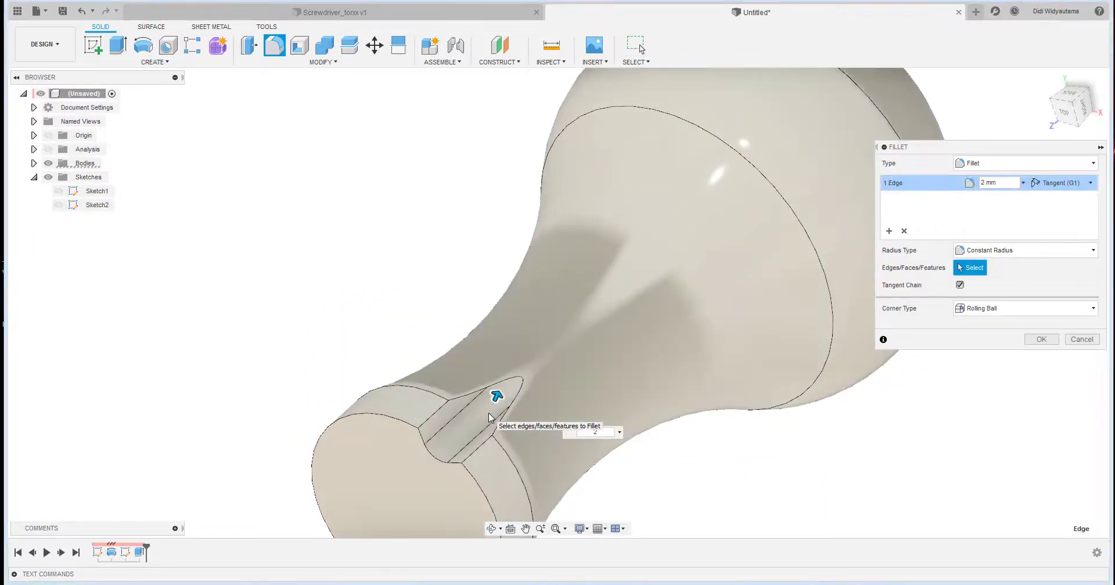
shift+middle_drag(489, 413, 576, 388)
key(Return)
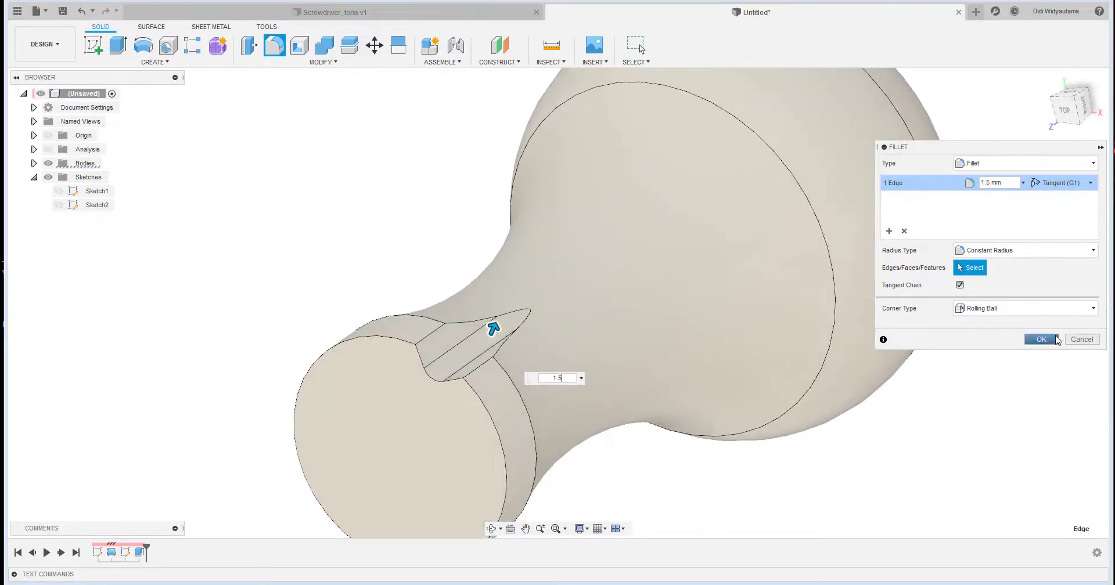
click(1053, 342)
Start a circular pattern of type Features with the groove's extruded cut and its fillet as the objects
shift+middle_drag(251, 294, 276, 207)
click(215, 62)
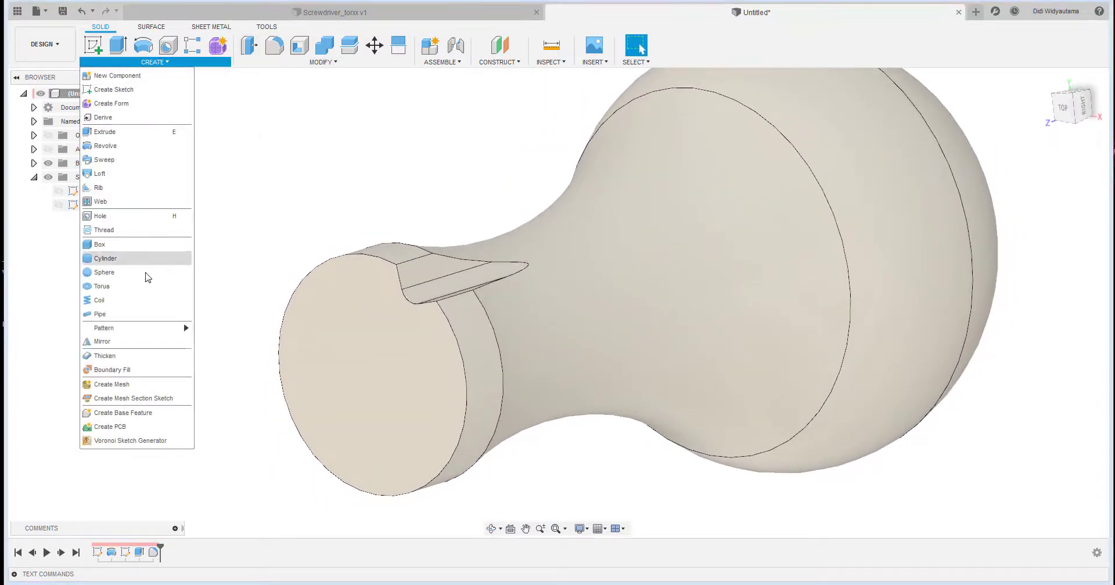
mouse_move(139, 332)
click(224, 343)
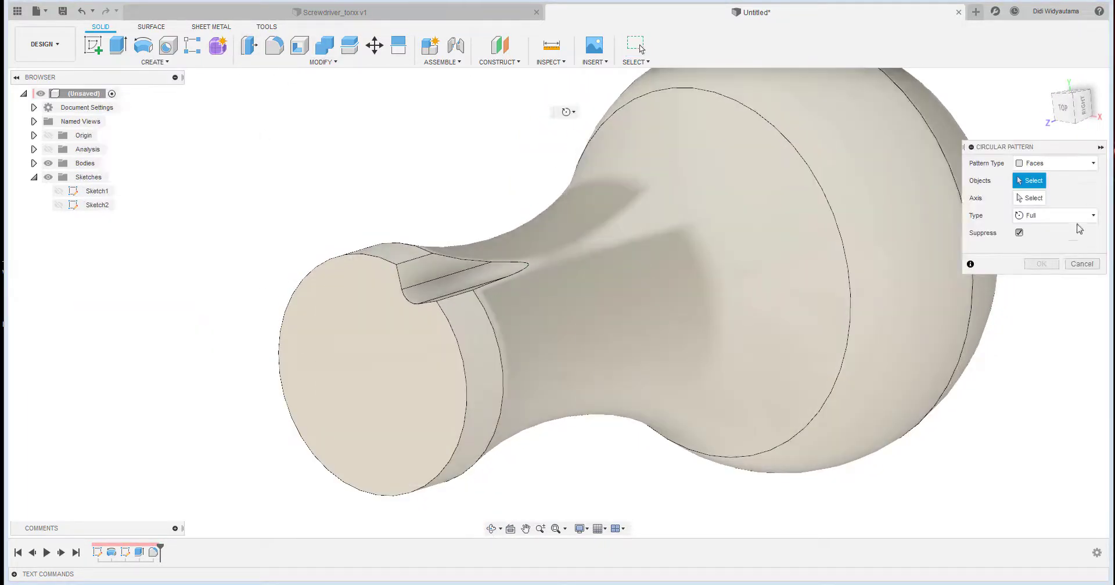
click(1074, 172)
click(1062, 207)
click(140, 553)
click(153, 553)
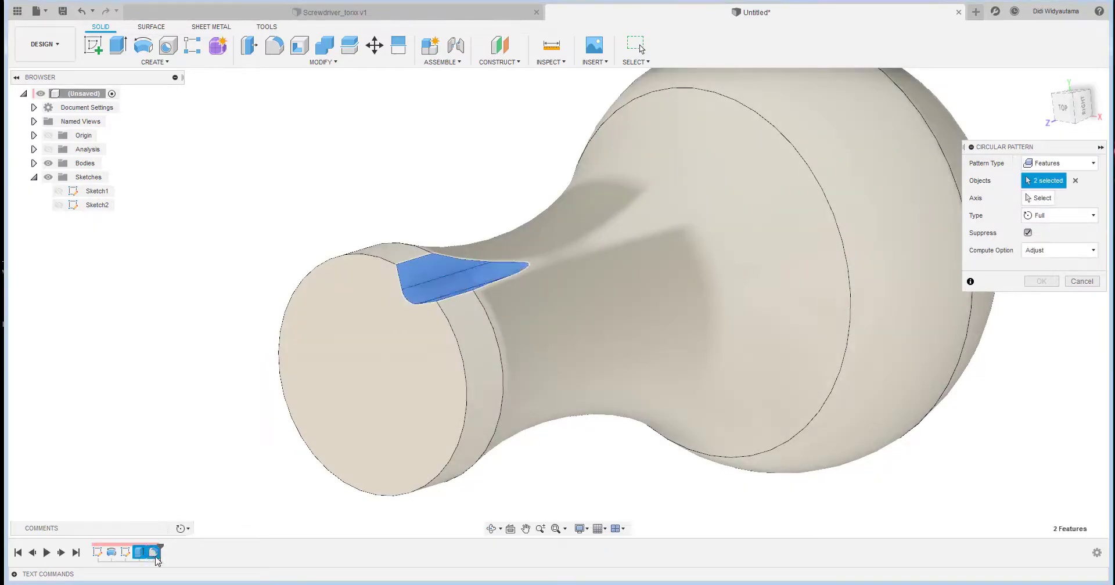
Set the Z axis as the pattern's axis and repeat the groove cut and its fillet 5 times around the full handle
click(1038, 198)
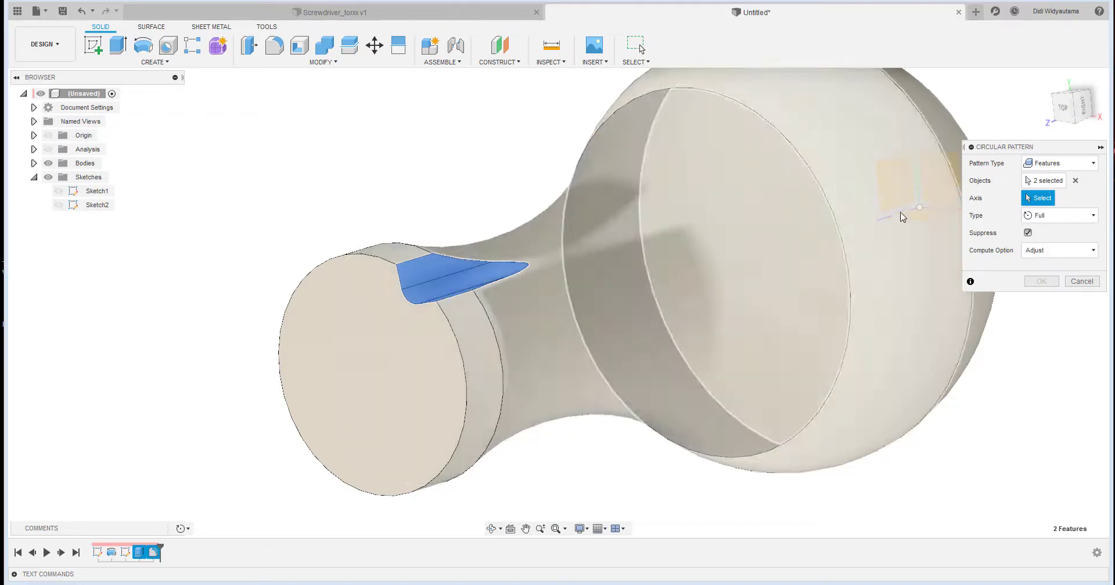
click(891, 220)
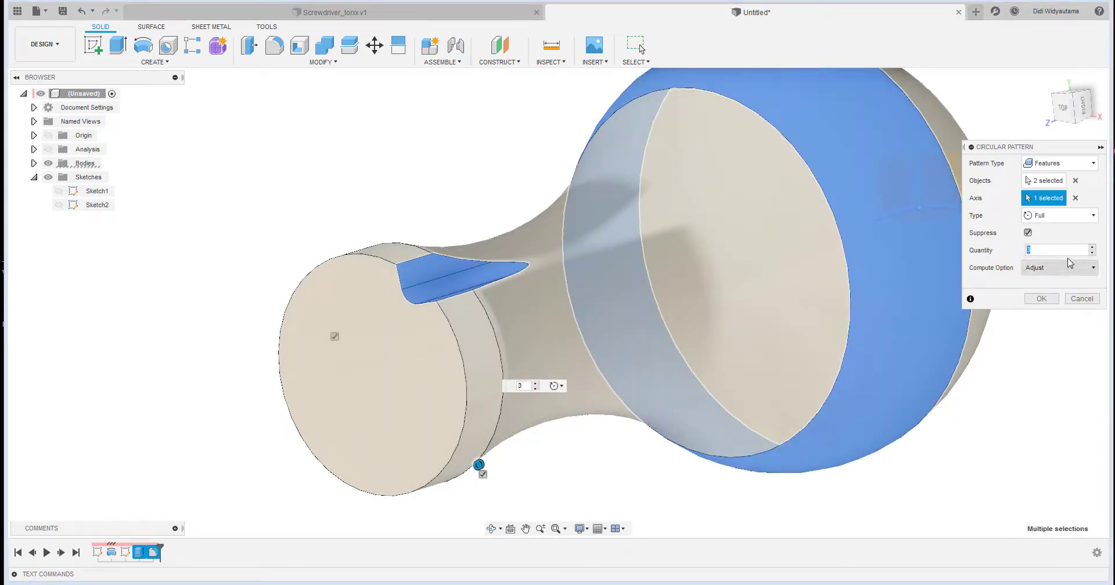
middle_drag(898, 309, 793, 346)
click(1076, 198)
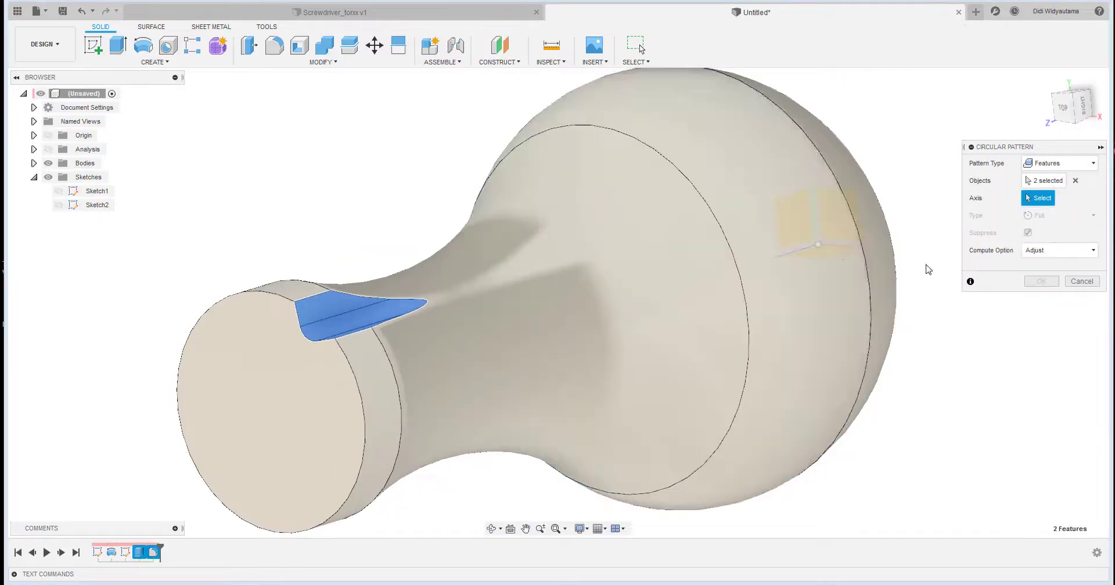
click(807, 251)
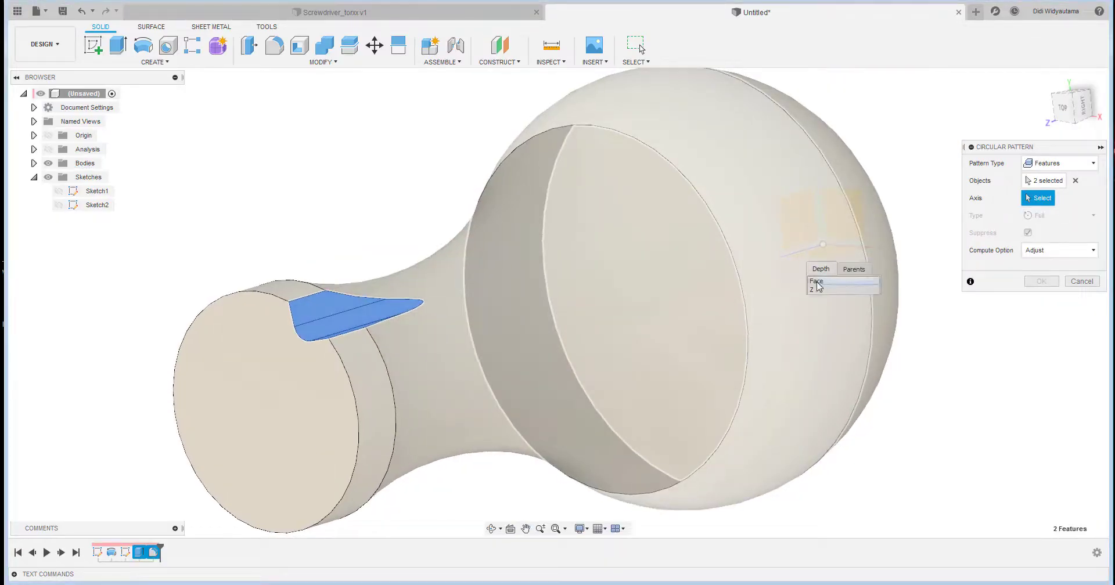
shift+middle_drag(805, 264, 824, 247)
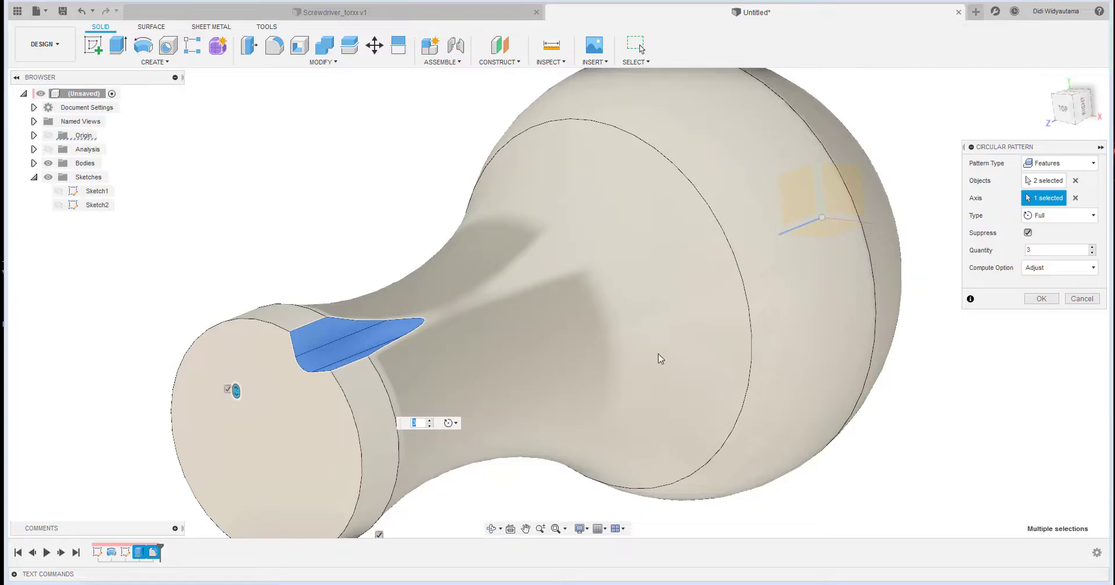
middle_drag(658, 354, 703, 267)
scroll(702, 267, down, 2)
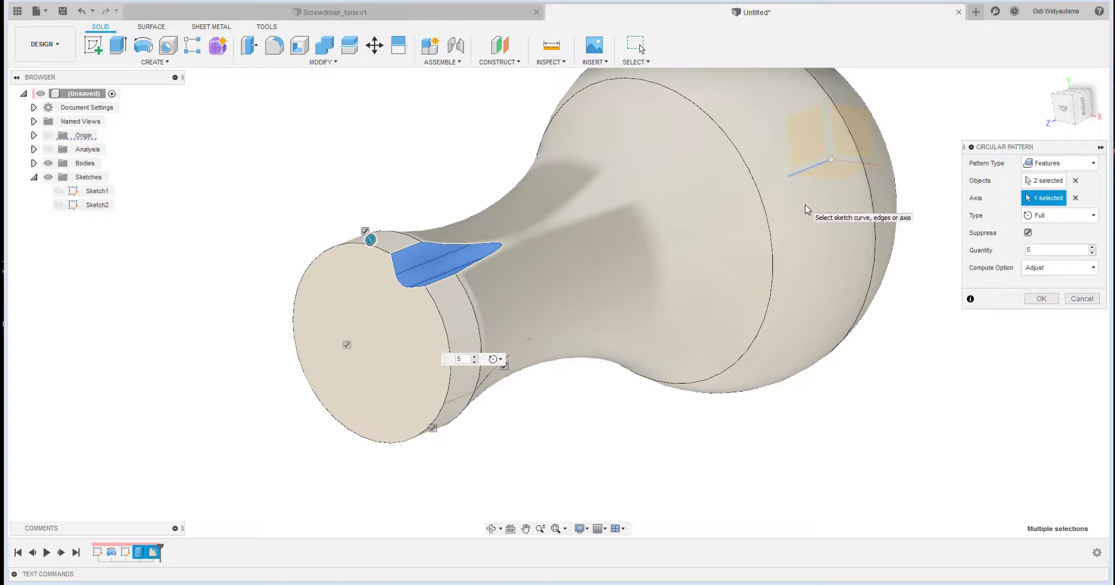
click(1040, 299)
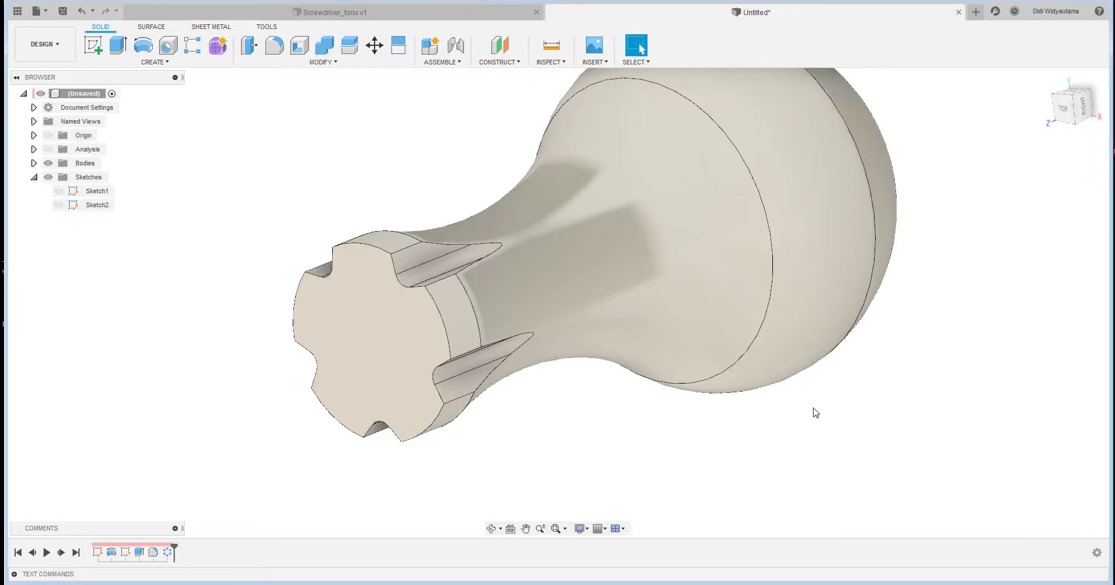
Start a fillet and select the outer rim edges of the first two grooves at the neck end
shift+middle_drag(816, 413, 257, 110)
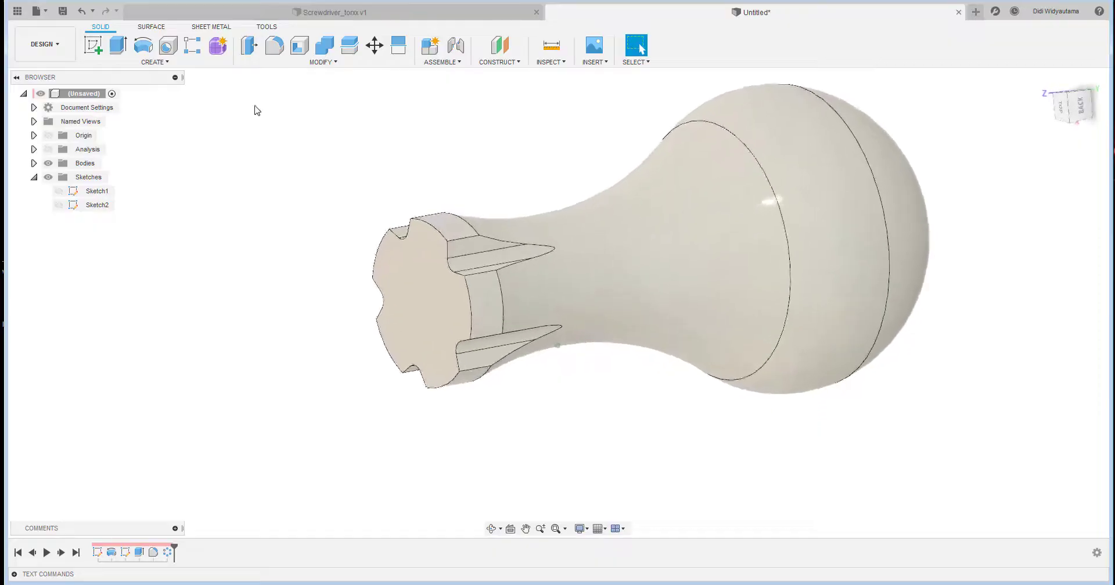
click(275, 46)
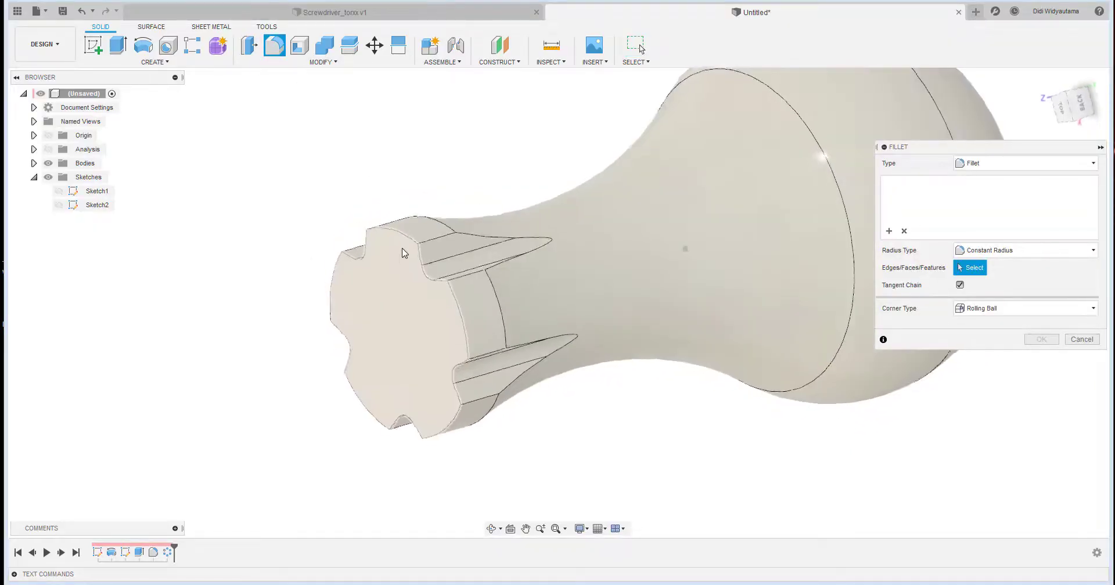
click(448, 245)
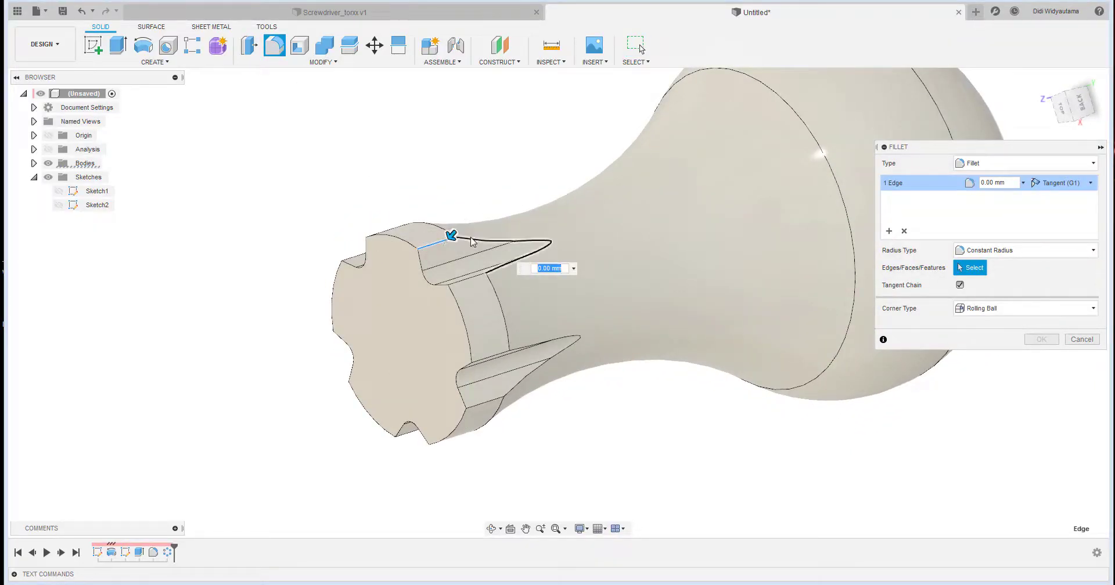
click(472, 243)
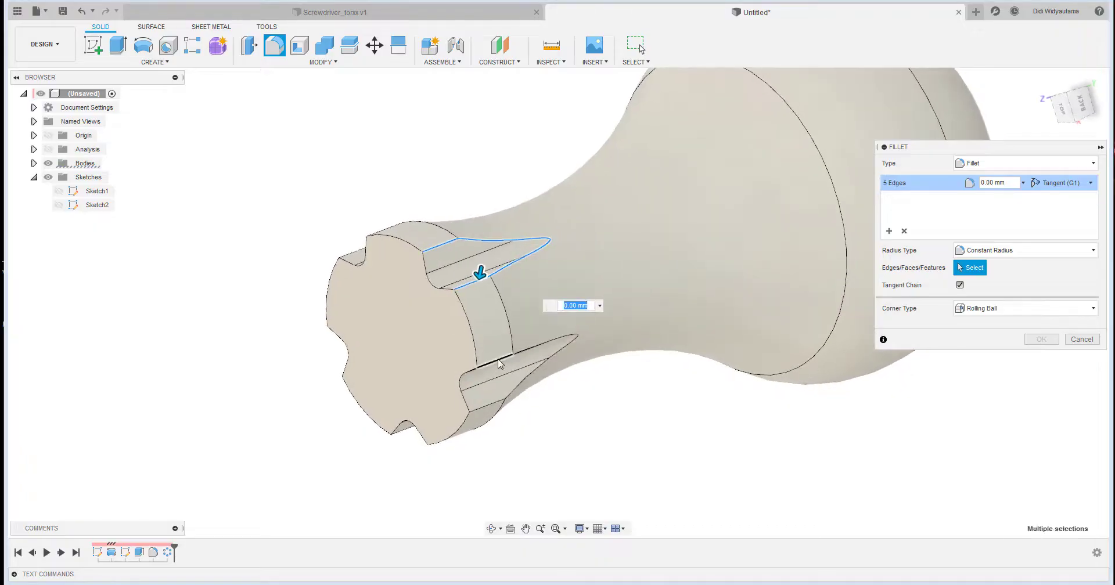
shift+middle_drag(546, 363, 541, 331)
click(537, 336)
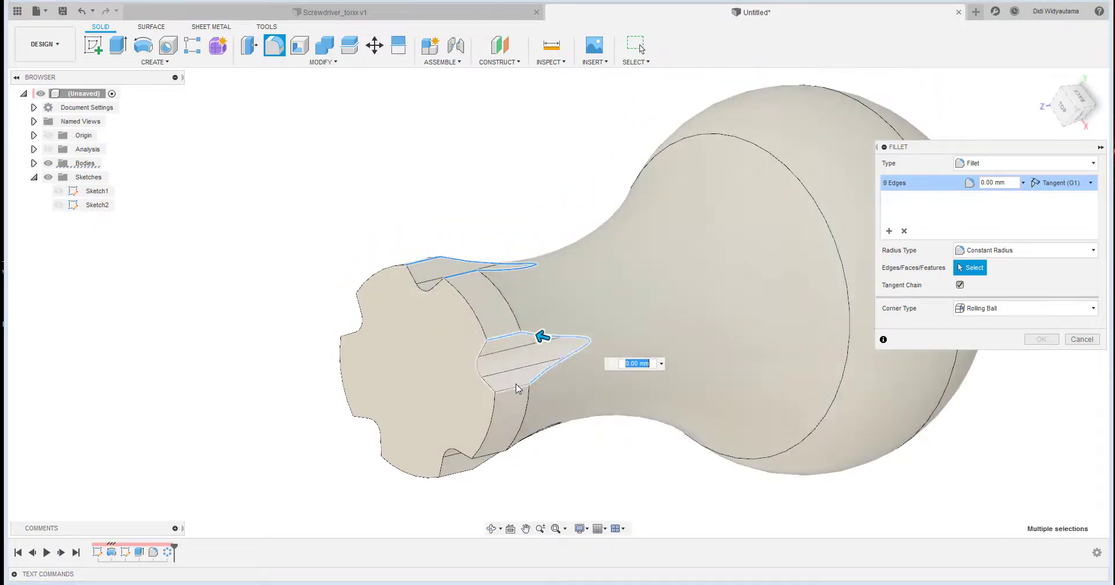
click(514, 389)
Add the outer rim edges of the remaining three grooves to the fillet selection
shift+middle_drag(513, 456, 525, 325)
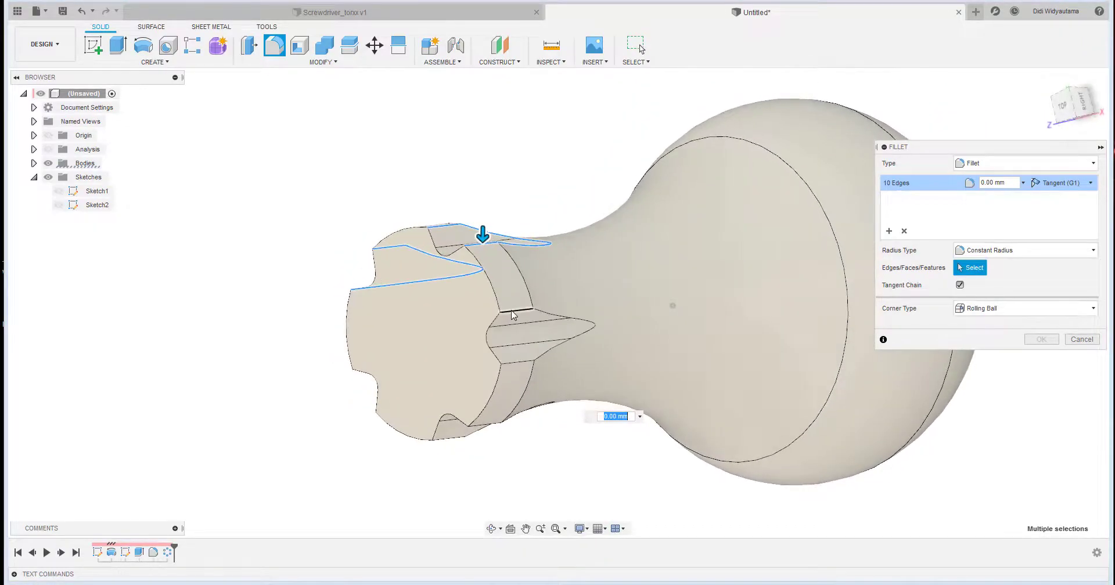
click(516, 311)
click(555, 321)
click(516, 360)
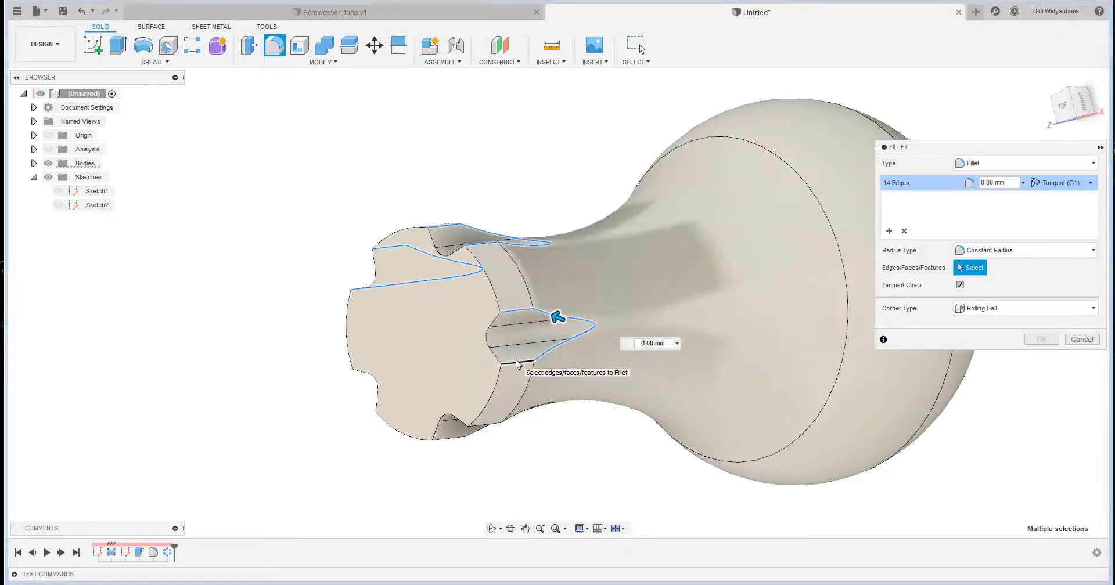
shift+middle_drag(513, 408, 879, 327)
click(500, 317)
click(527, 311)
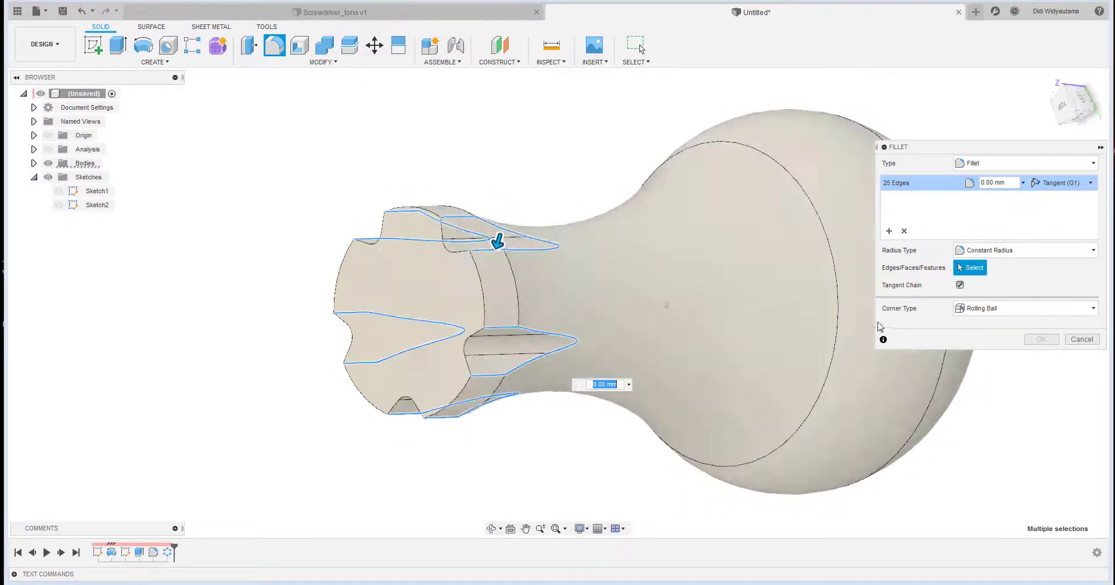
shift+middle_drag(515, 421, 689, 346)
Set the fillet radius of the grooves' rim edges to 1.5 mm and apply it
drag(607, 282, 580, 288)
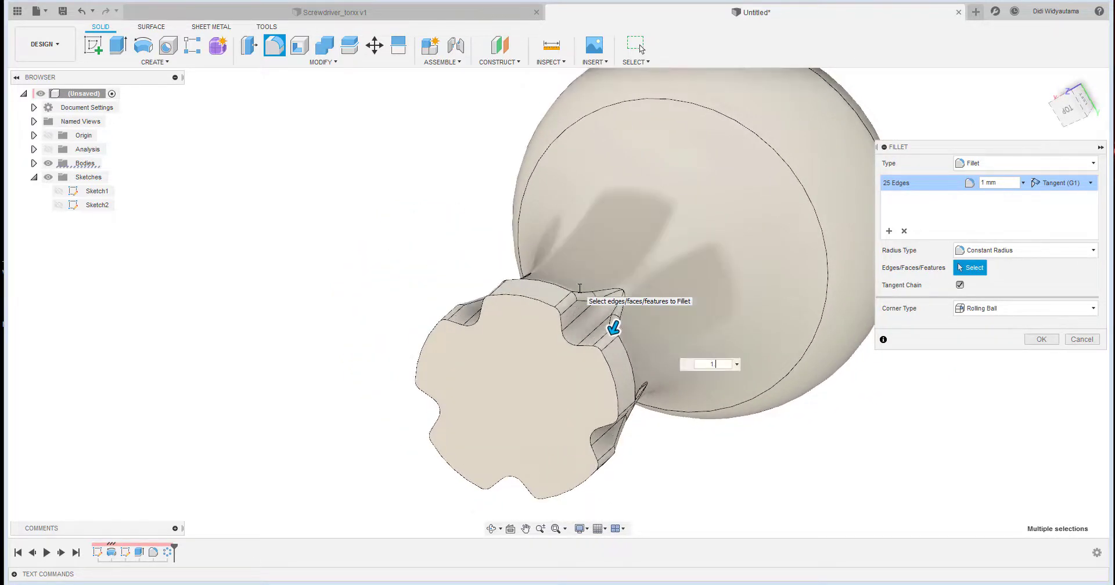
text(1.4)
key(Return)
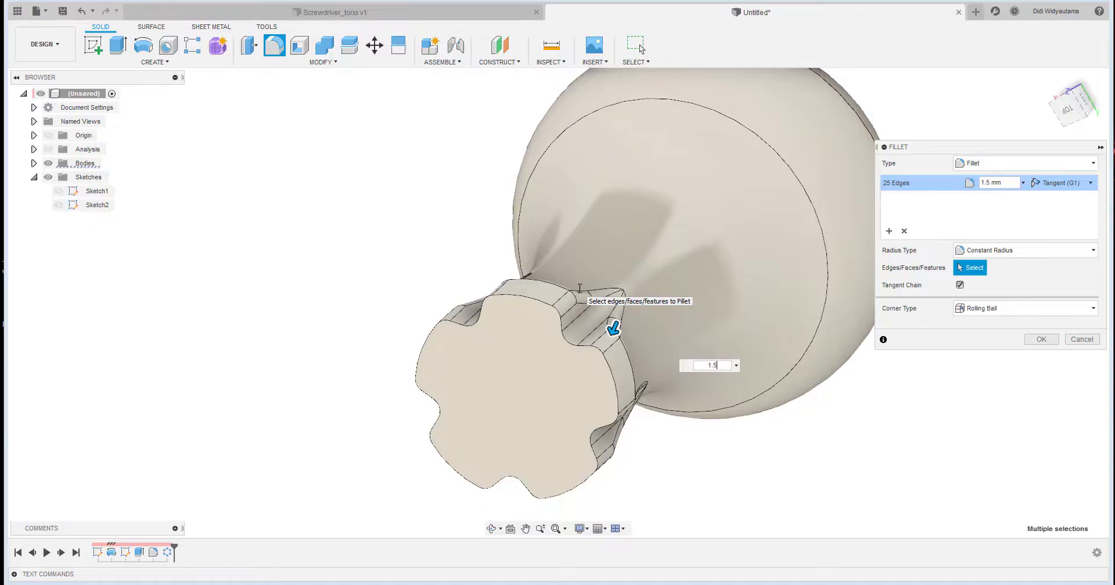
shift+middle_drag(579, 288, 502, 280)
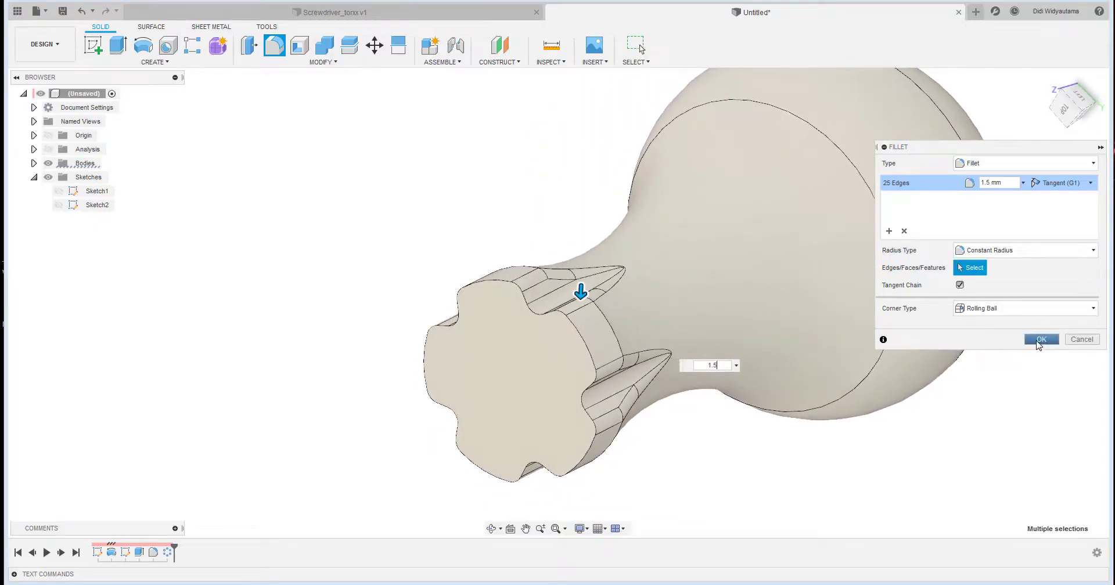
click(1038, 343)
Fillet the whole outline of the neck's flat end face with a 1 mm radius
shift+middle_drag(523, 229, 445, 174)
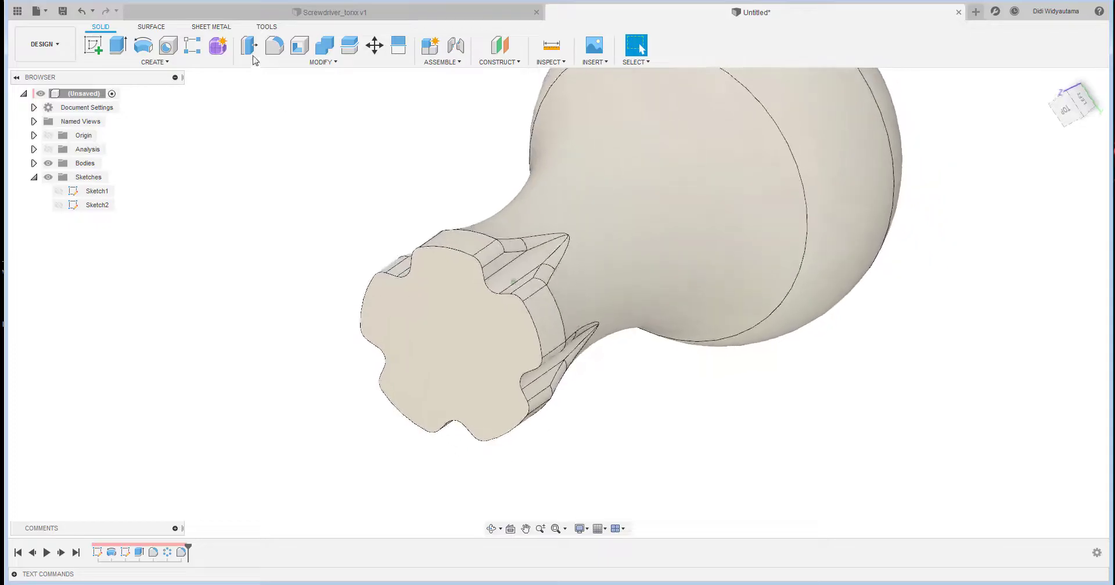
click(275, 45)
click(458, 257)
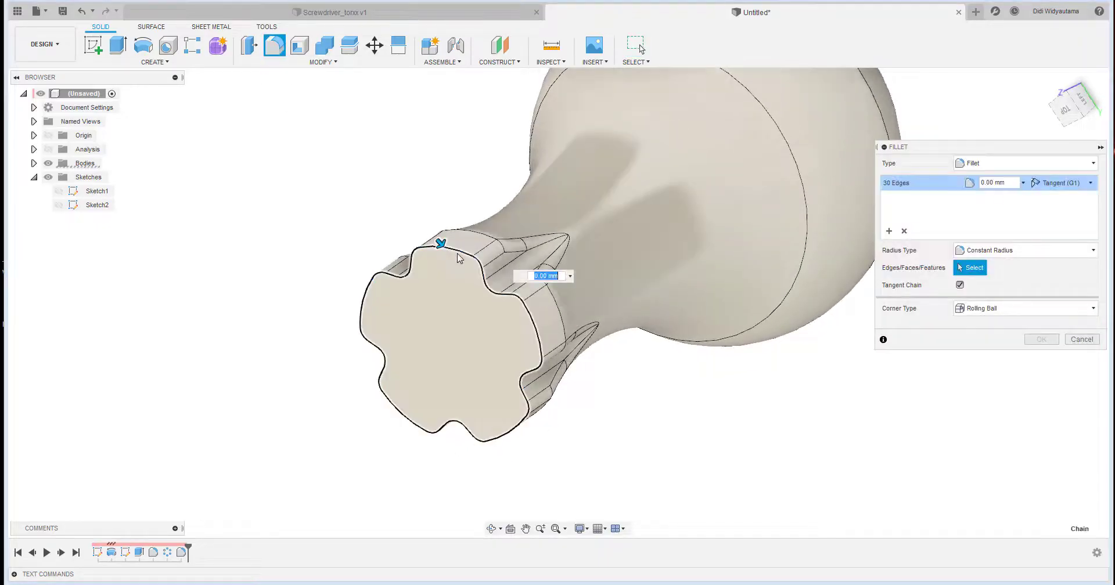
shift+middle_drag(453, 385, 592, 381)
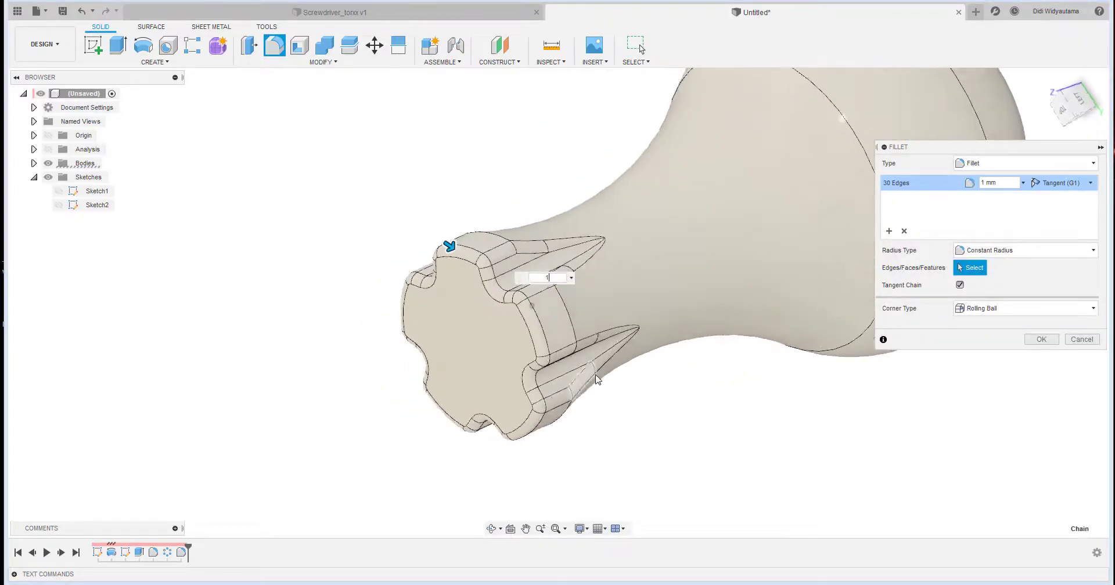
scroll(592, 378, down, 3)
click(1031, 345)
Examine the grooved handle as a whole and from the top and back views
shift+middle_drag(951, 349, 863, 291)
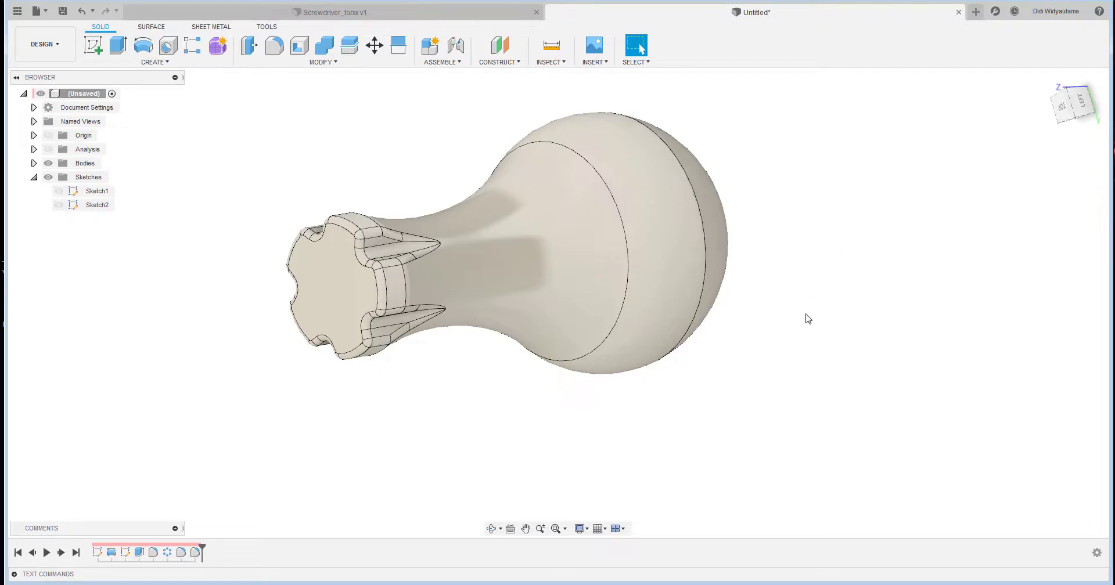
middle_drag(821, 393, 833, 435)
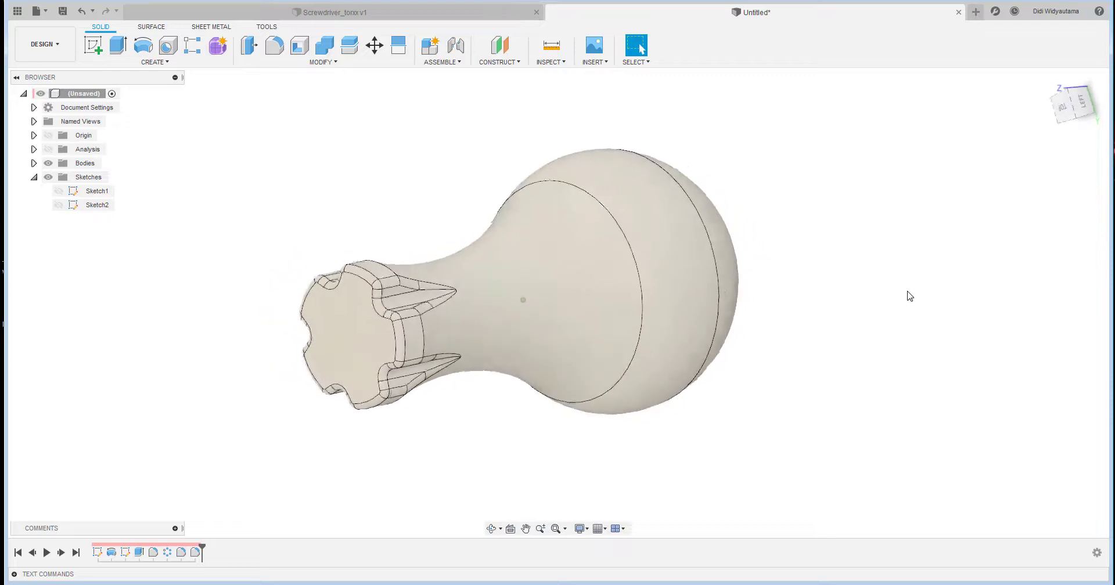
click(1073, 106)
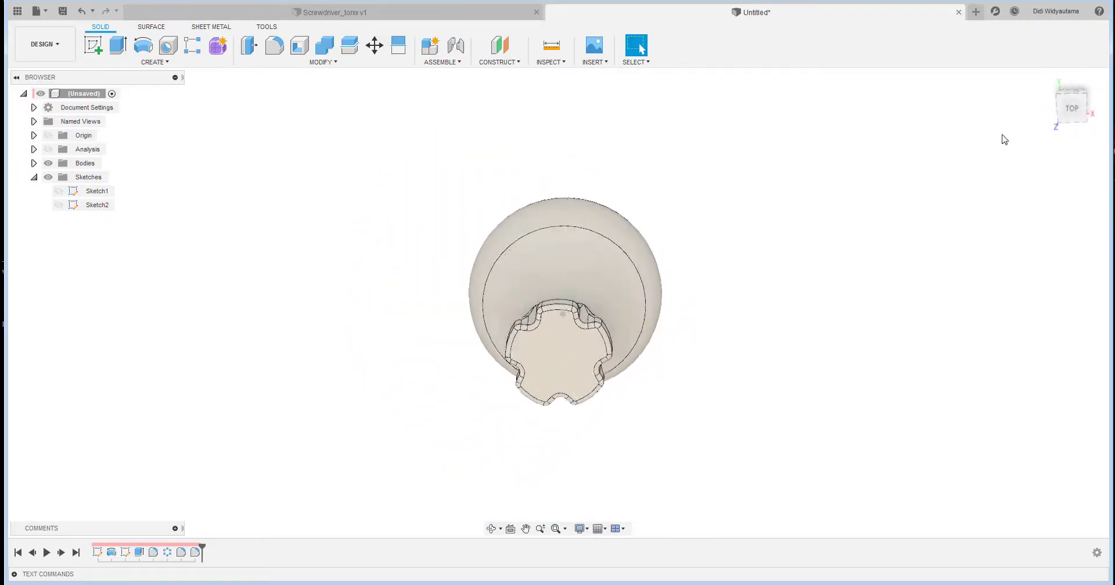
click(1077, 111)
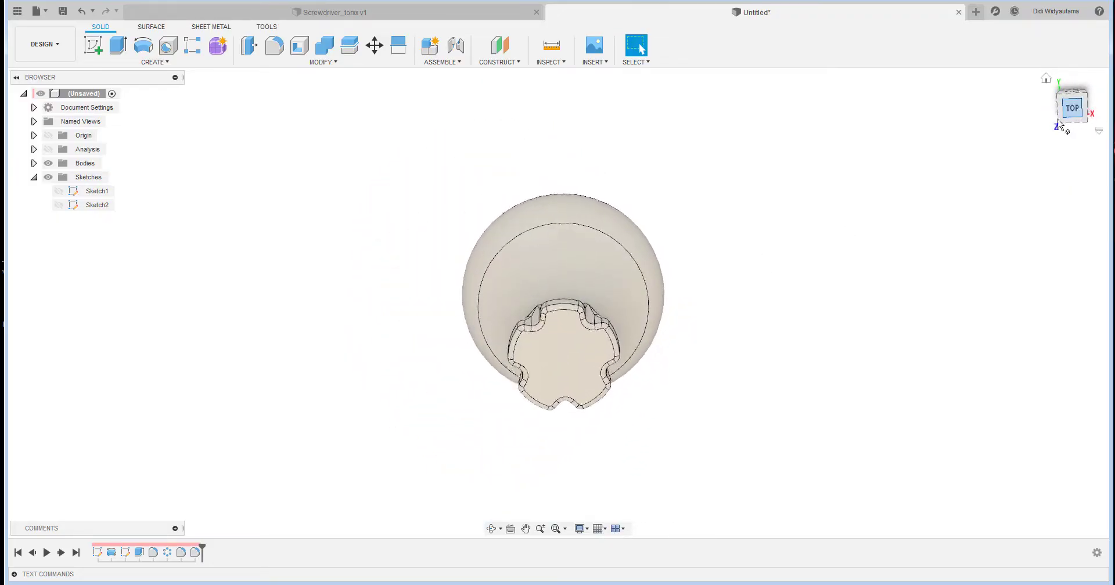
click(1073, 86)
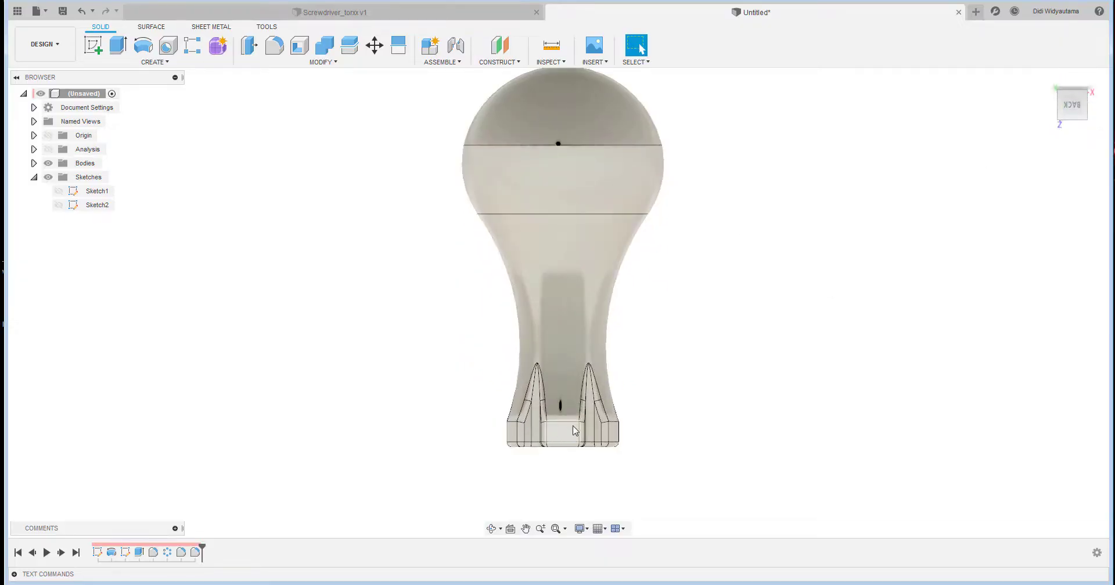
scroll(568, 441, up, 5)
scroll(707, 389, down, 5)
scroll(535, 75, up, 1)
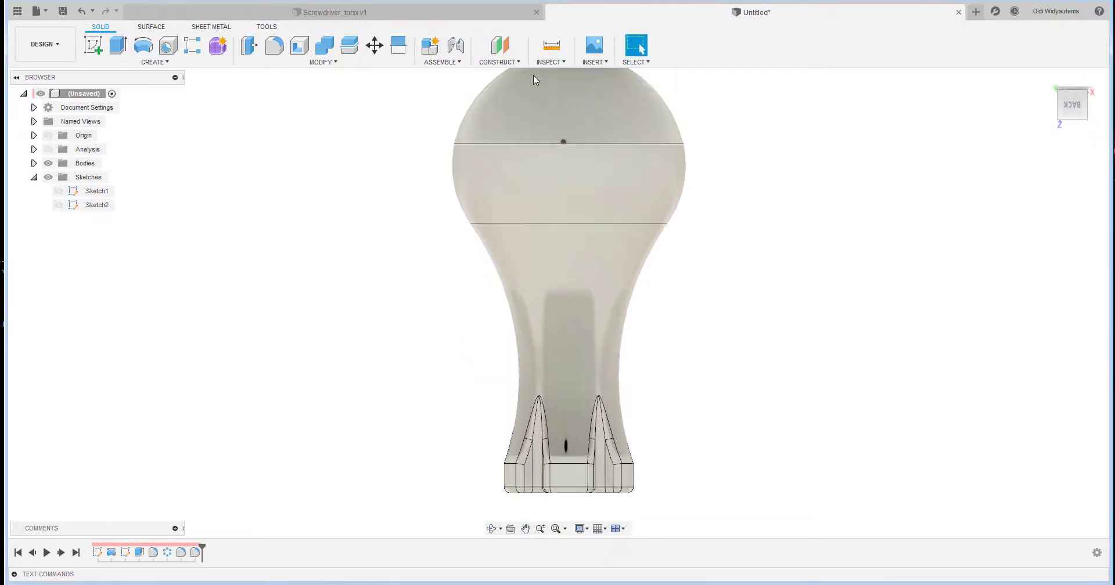
Construct a plane offset 20 mm from the XZ origin plane, above the handle's round end
click(514, 62)
click(499, 77)
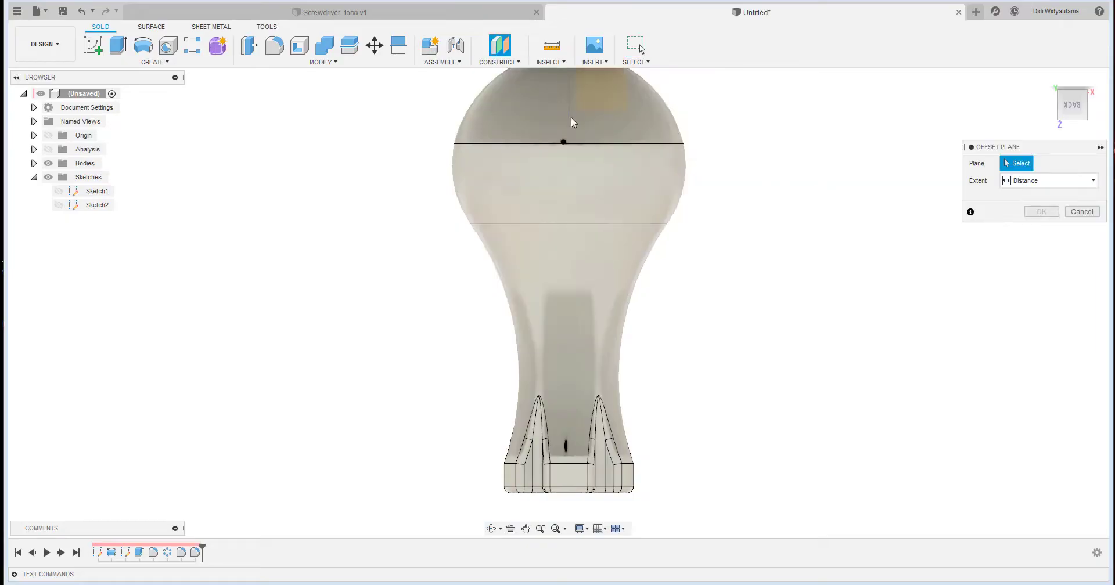
click(602, 81)
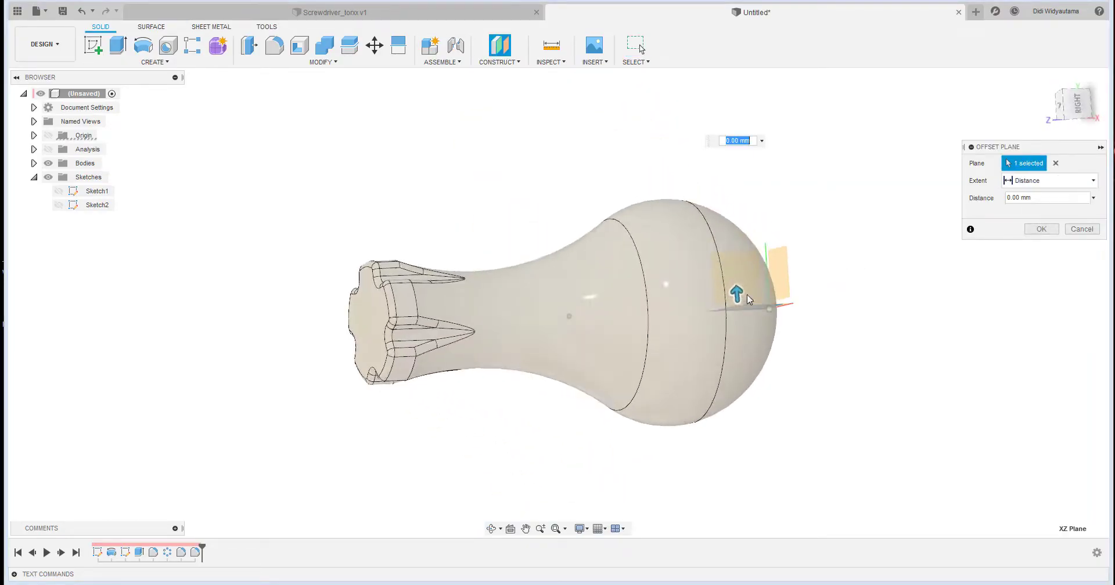
drag(748, 299, 758, 185)
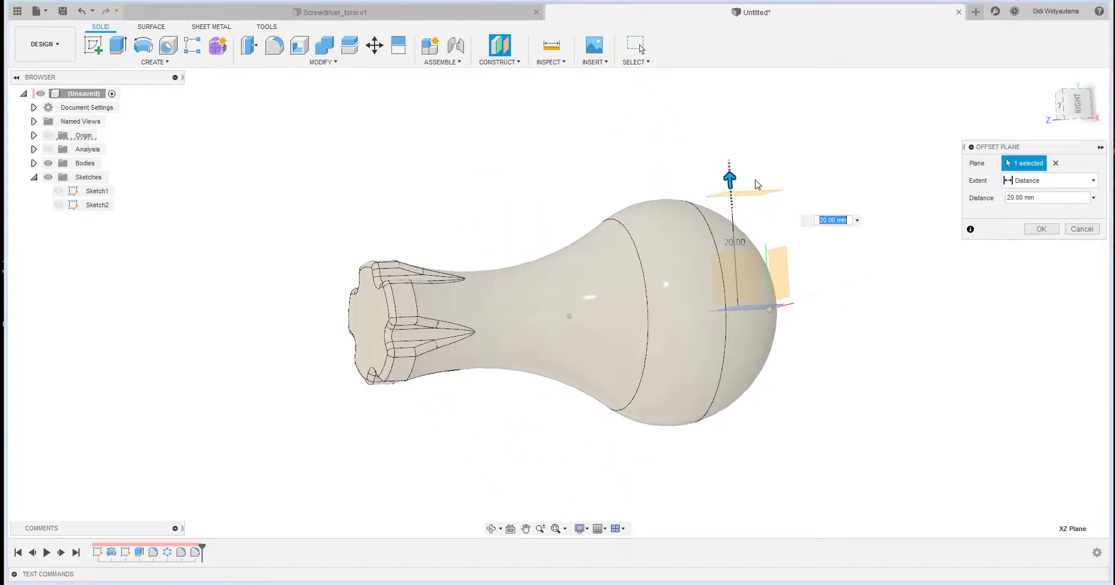
shift+middle_drag(758, 185, 715, 191)
click(1078, 110)
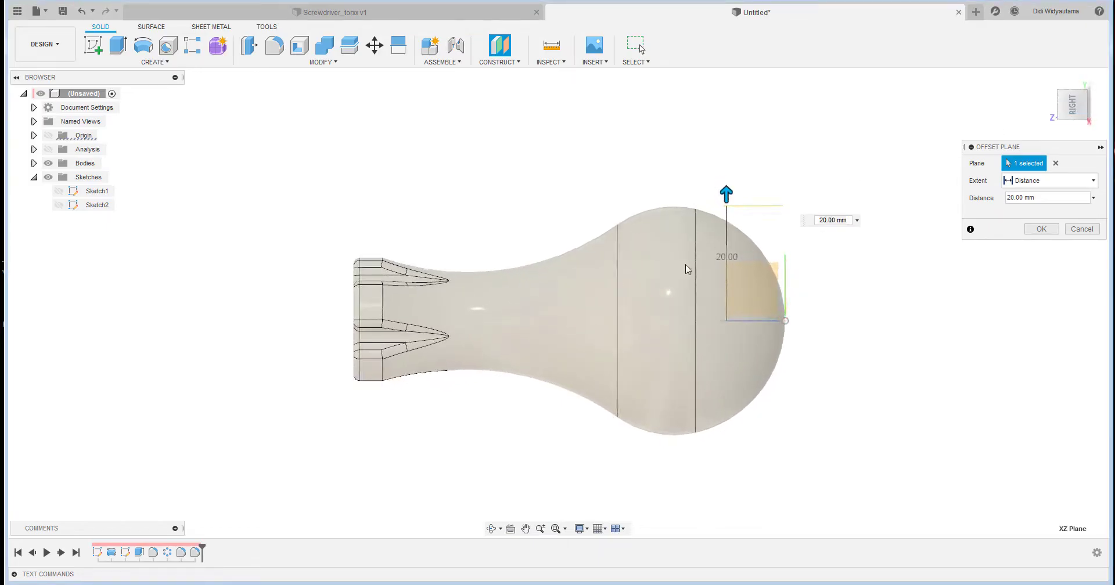
click(1050, 231)
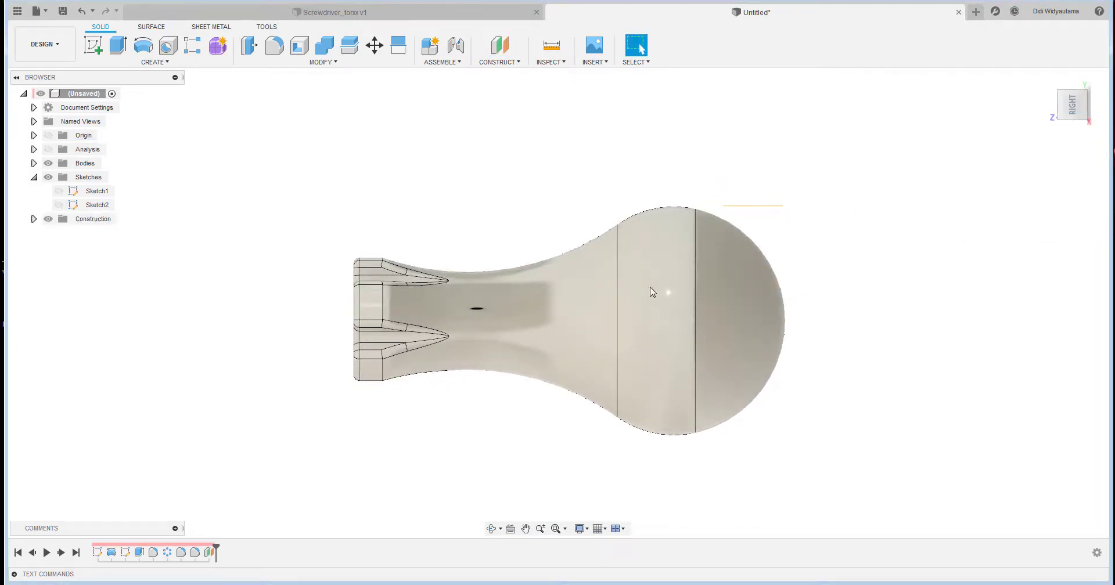
On the offset plane, sketch a vertical construction line about 49 mm long from the origin along the handle's axis
shift+middle_drag(911, 237, 726, 170)
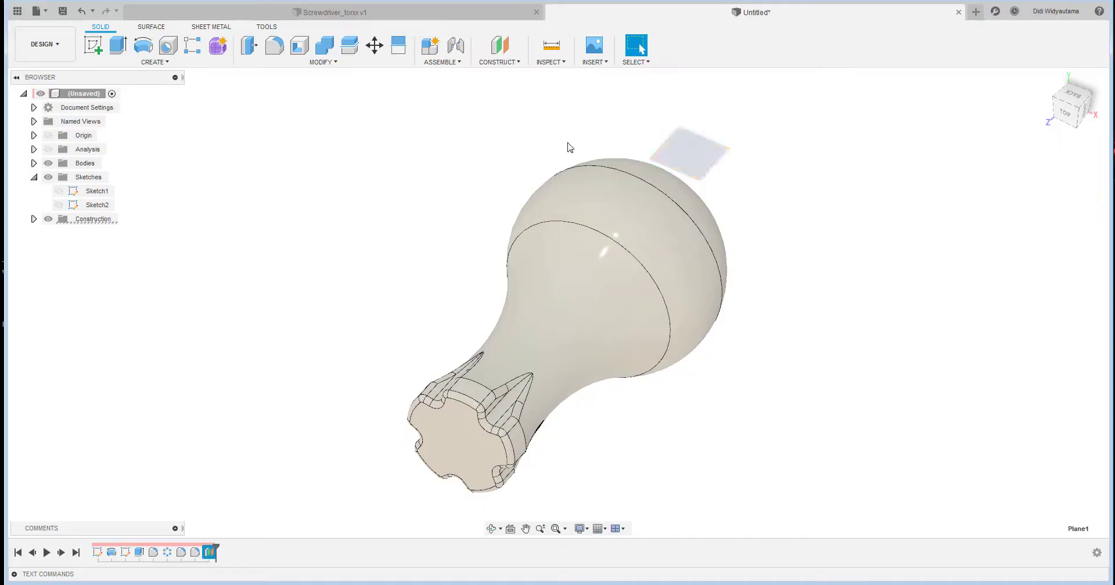
click(696, 155)
click(92, 45)
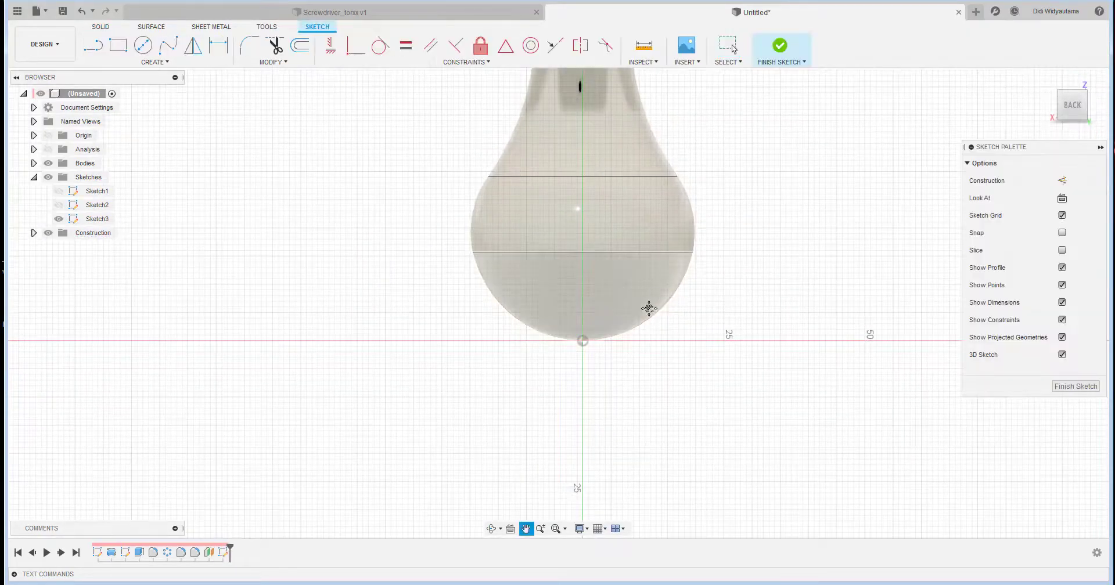
click(94, 51)
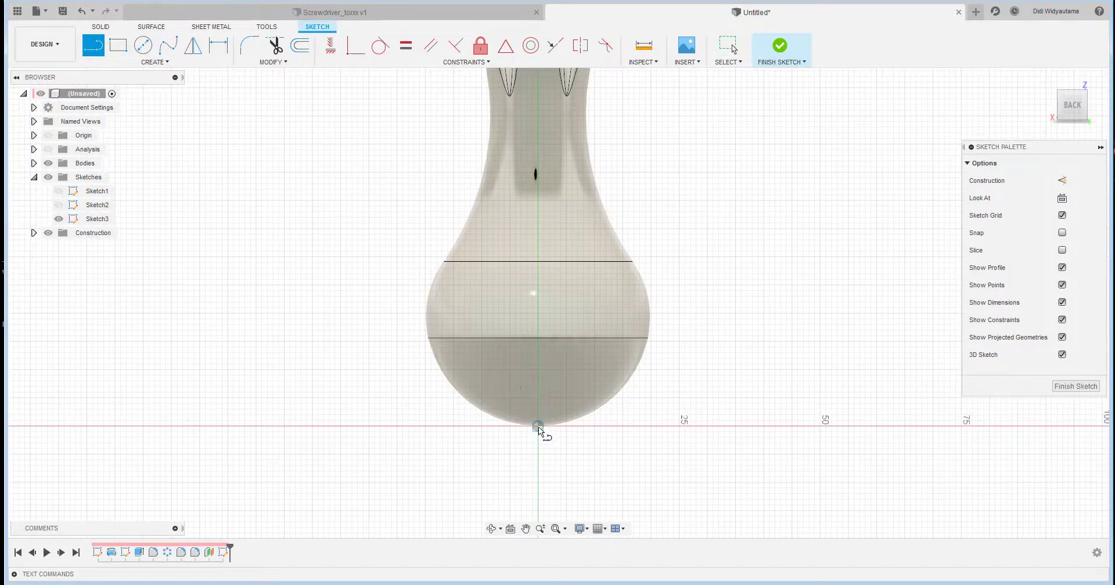
click(538, 427)
click(539, 149)
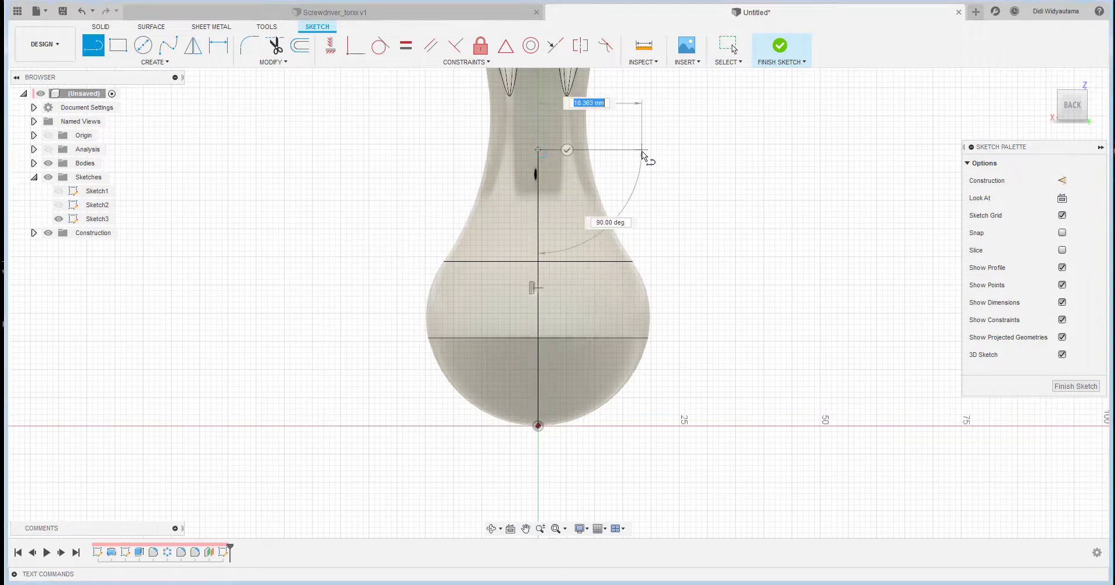
right_click(643, 156)
click(697, 149)
click(540, 173)
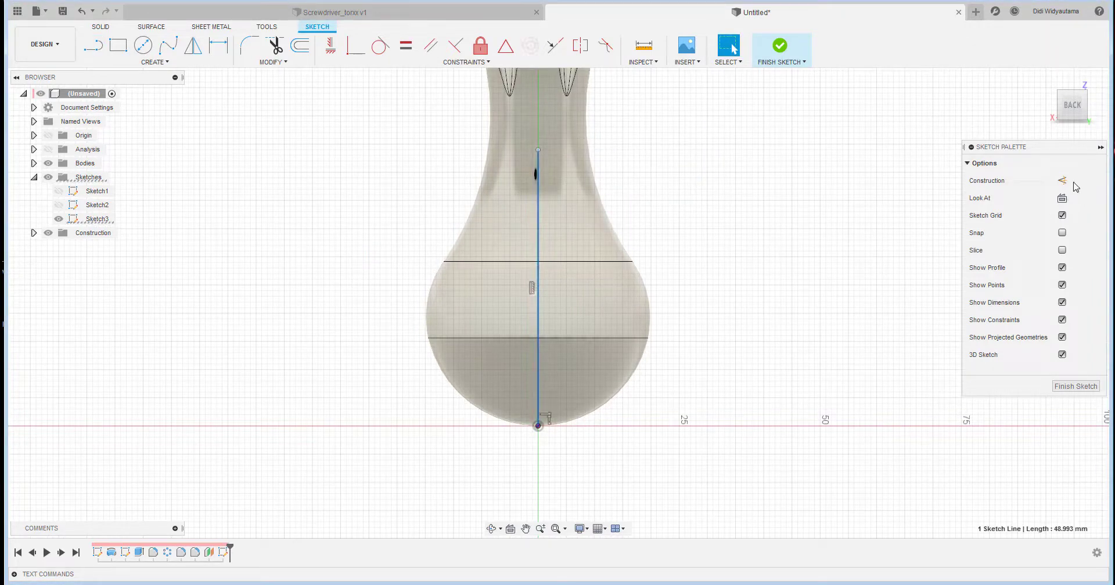
key(Escape)
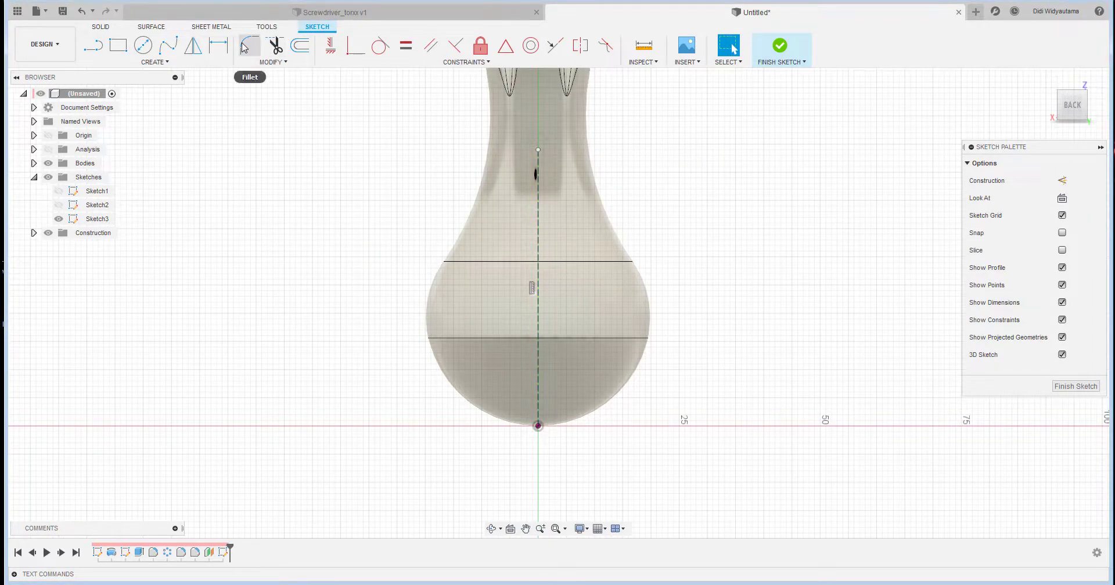
Set the construction line's length to 48 mm
click(218, 45)
click(538, 198)
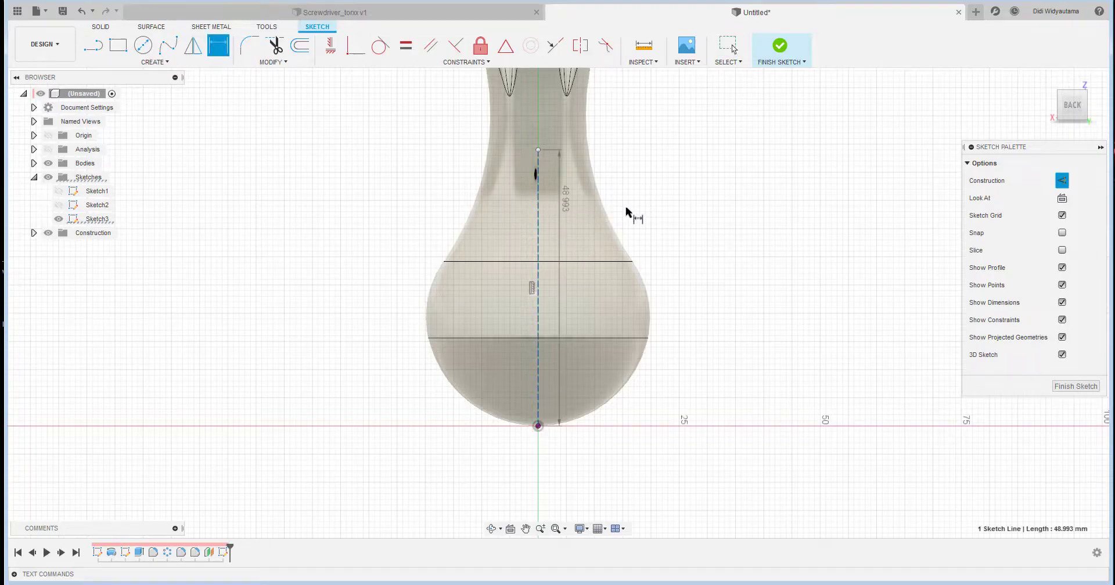
click(734, 267)
text(48)
key(Return)
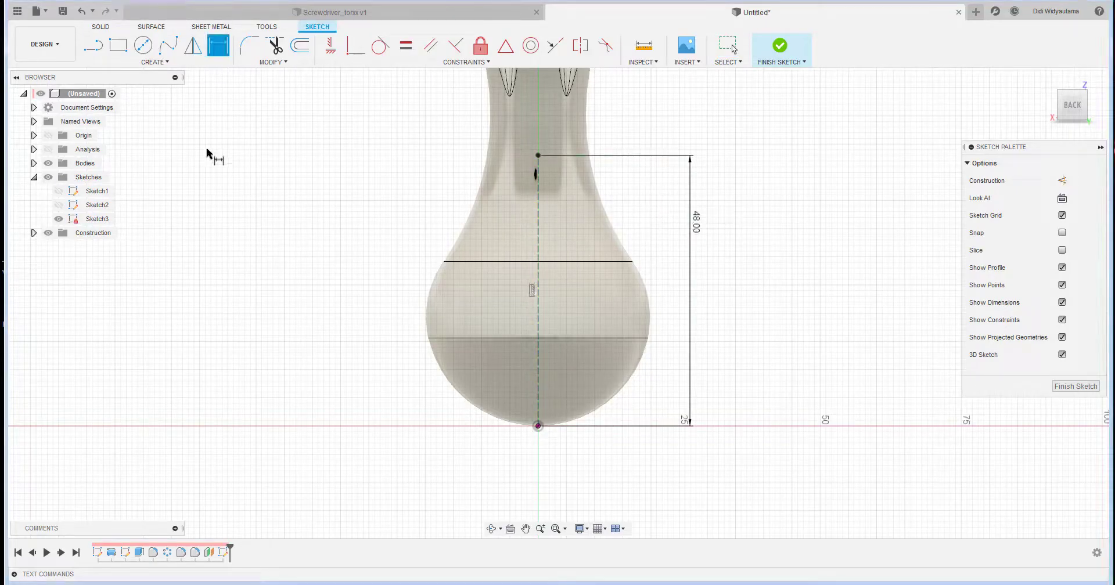
Sketch a circle about 8.8 mm across at the construction line's neck end and one about 16.9 mm across on the line near the origin
click(143, 44)
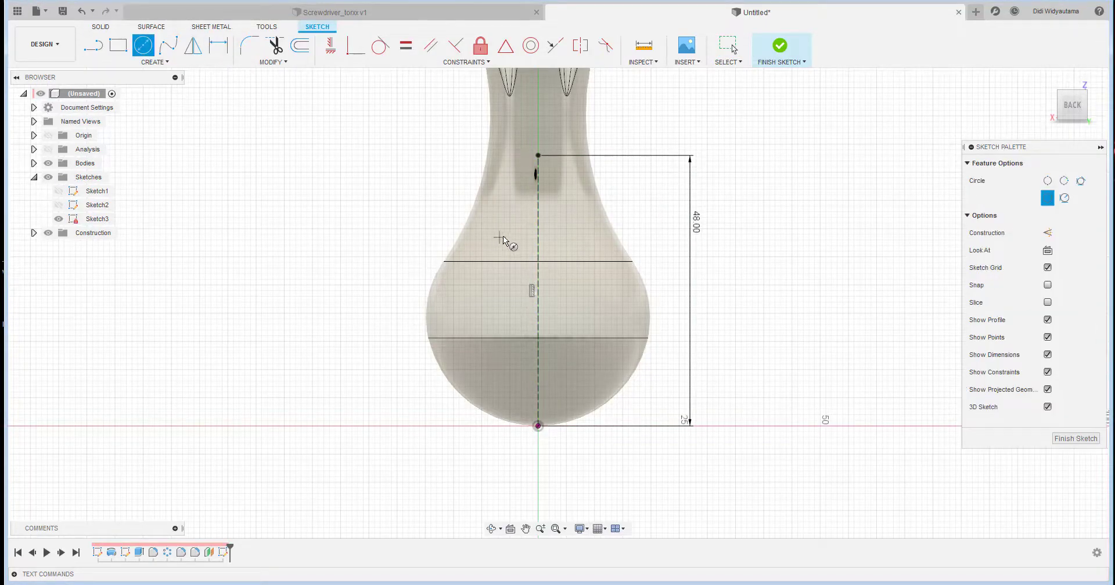
click(538, 156)
click(543, 180)
click(537, 354)
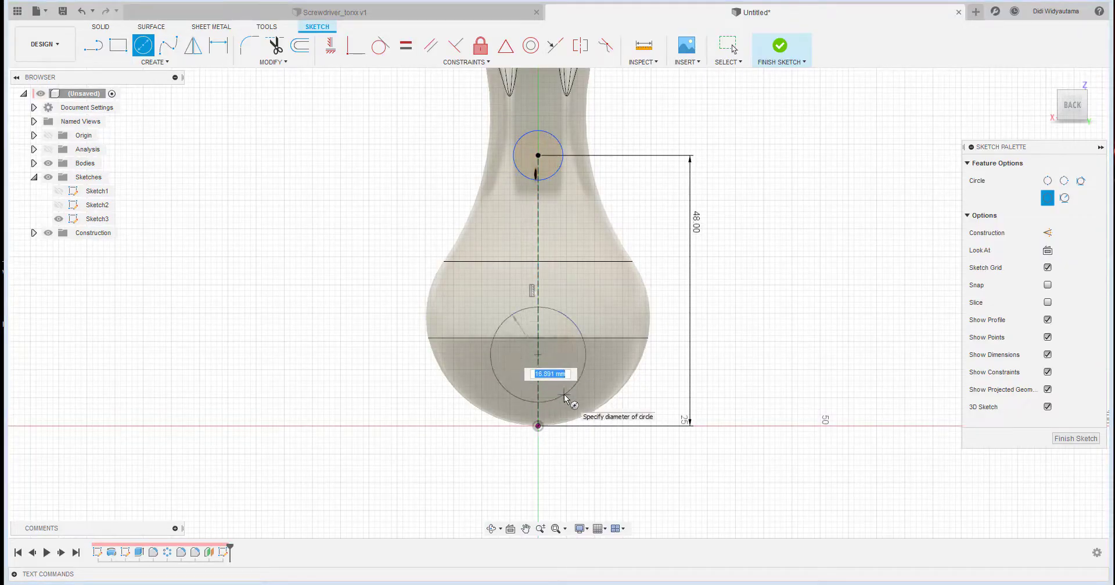
click(572, 388)
Set the larger circle's diameter to 17 mm and the smaller one's to half of it with the expression d21/2
click(223, 46)
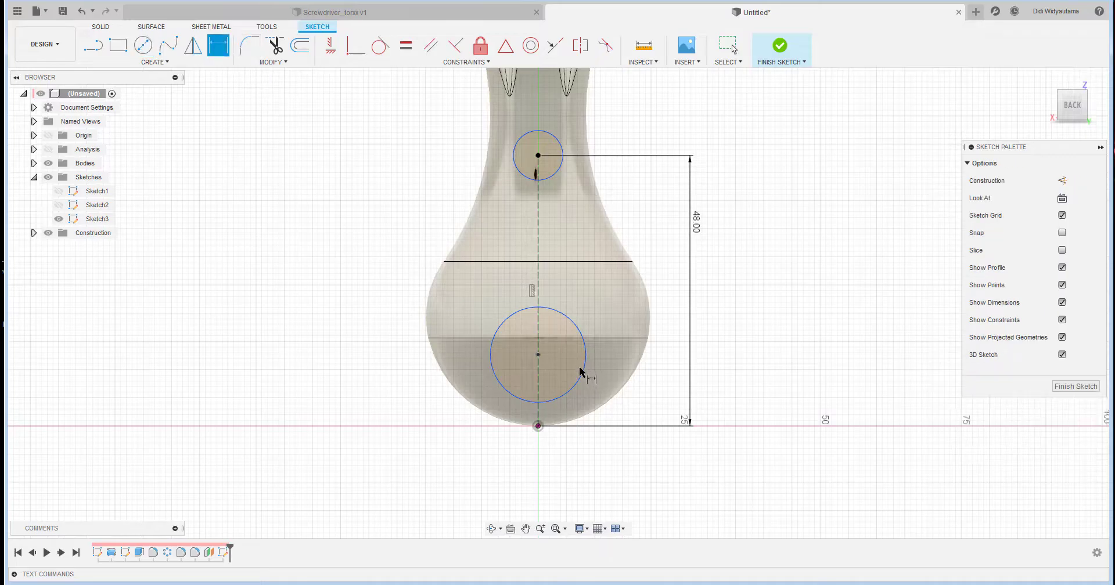
click(580, 372)
click(614, 379)
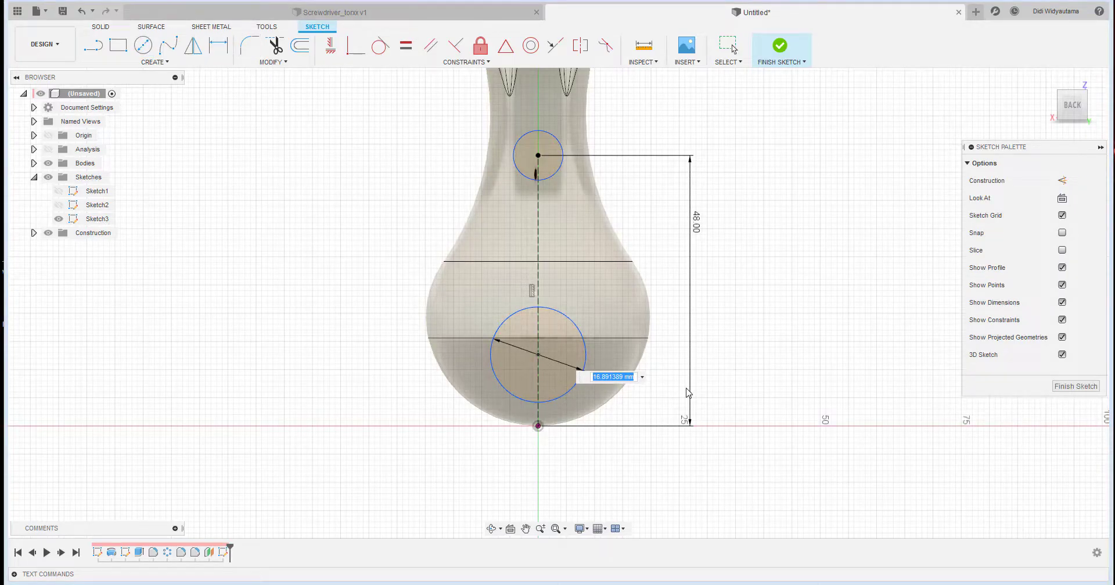
key(Return)
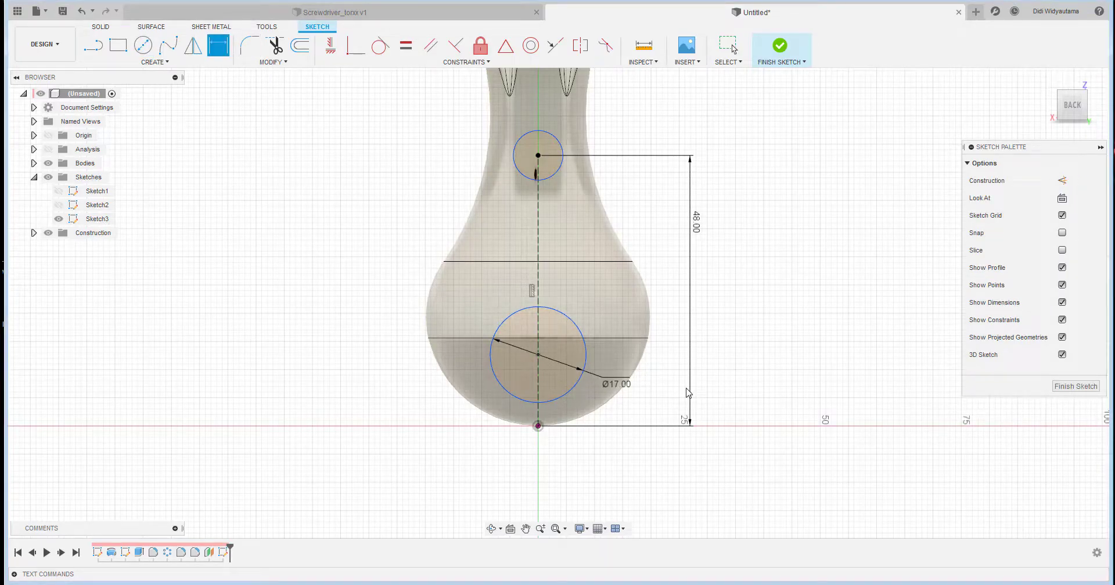
click(561, 169)
click(573, 199)
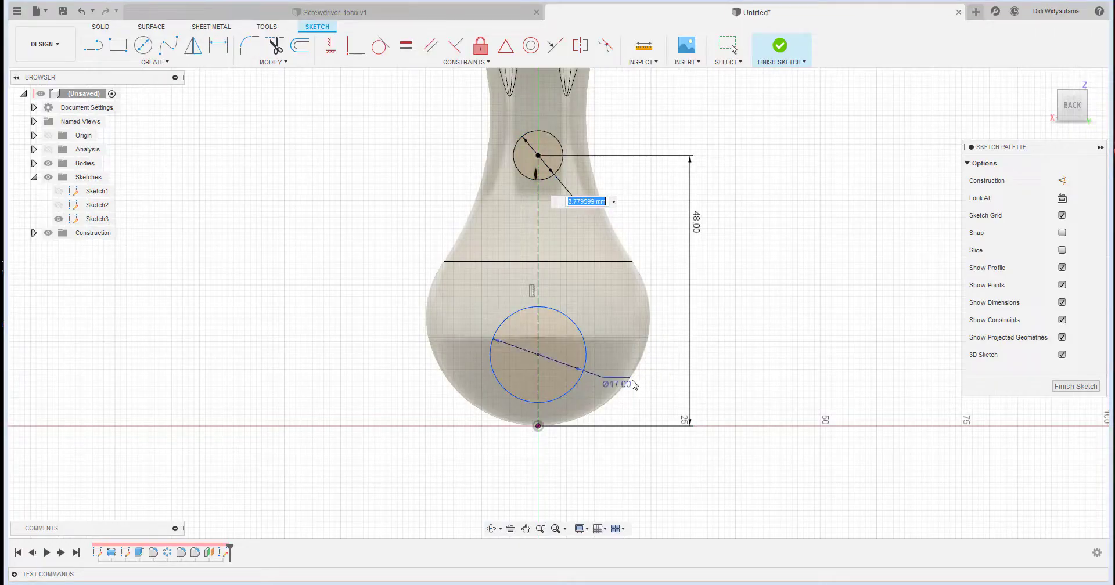
text(d21/2)
key(Return)
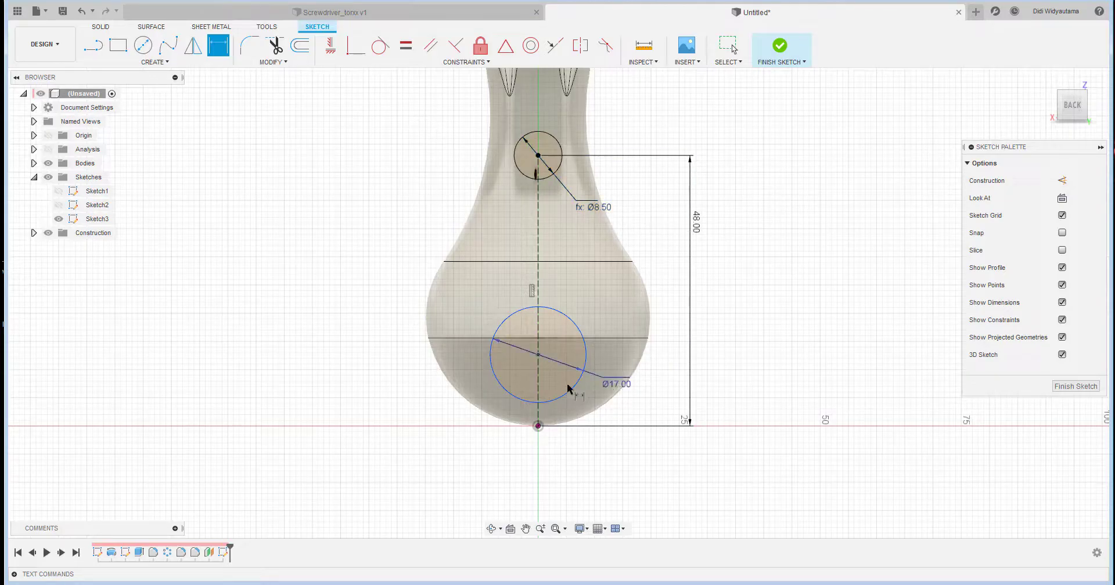
Dimension the larger circle's centre 12 mm from the origin
click(538, 356)
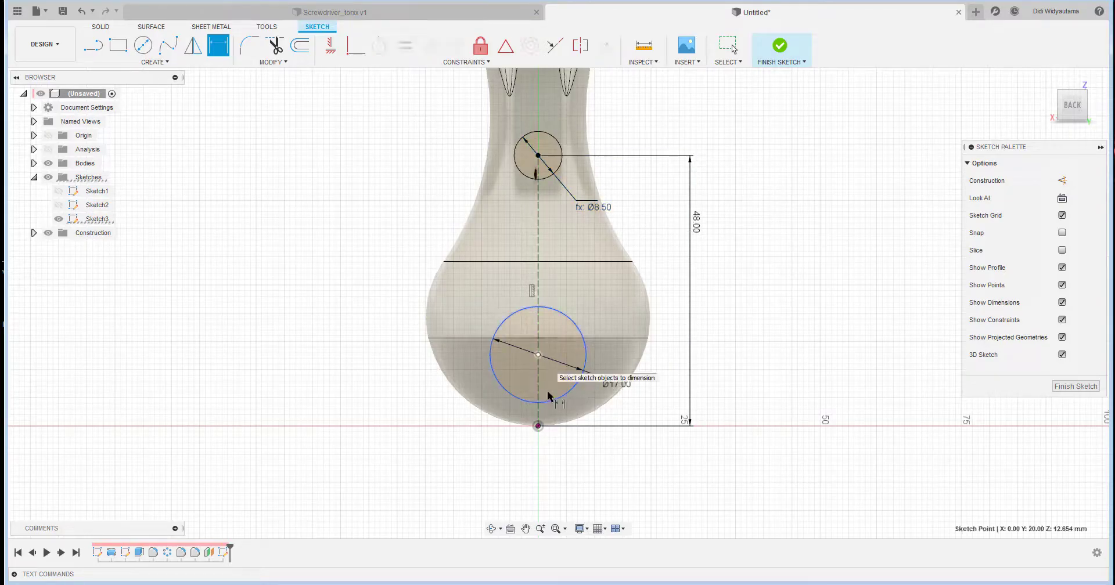
click(539, 427)
click(665, 392)
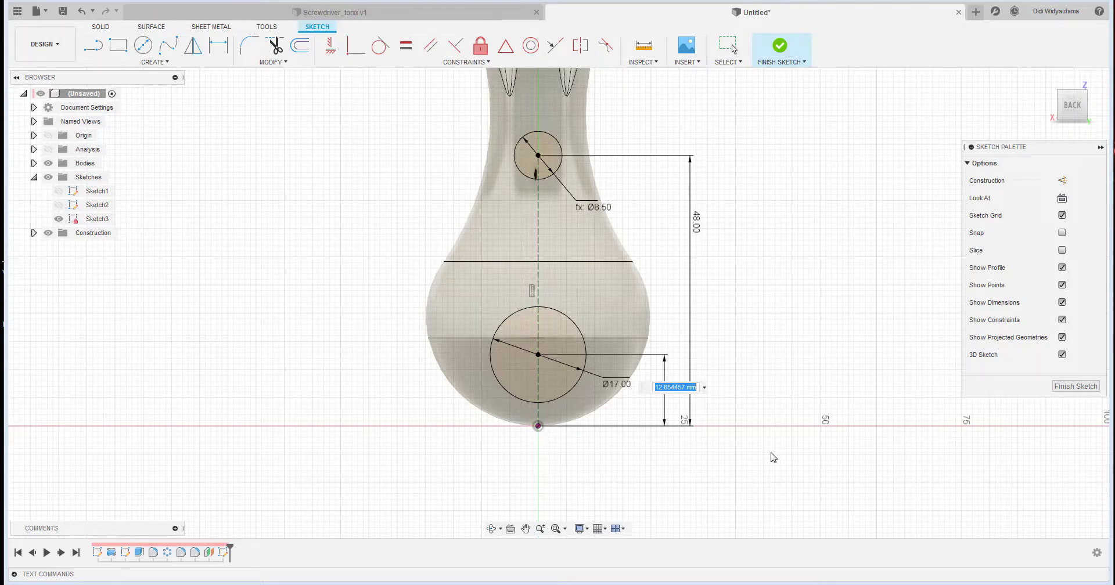
text(12)
key(Return)
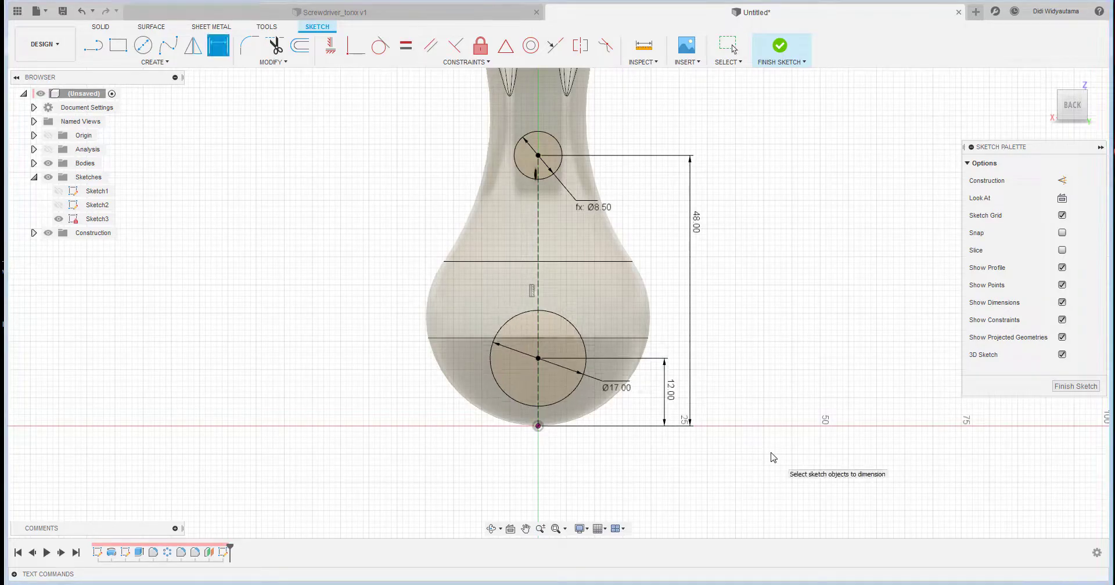
Change the distance between the larger circle's centre and the origin to 10 mm
double_click(667, 391)
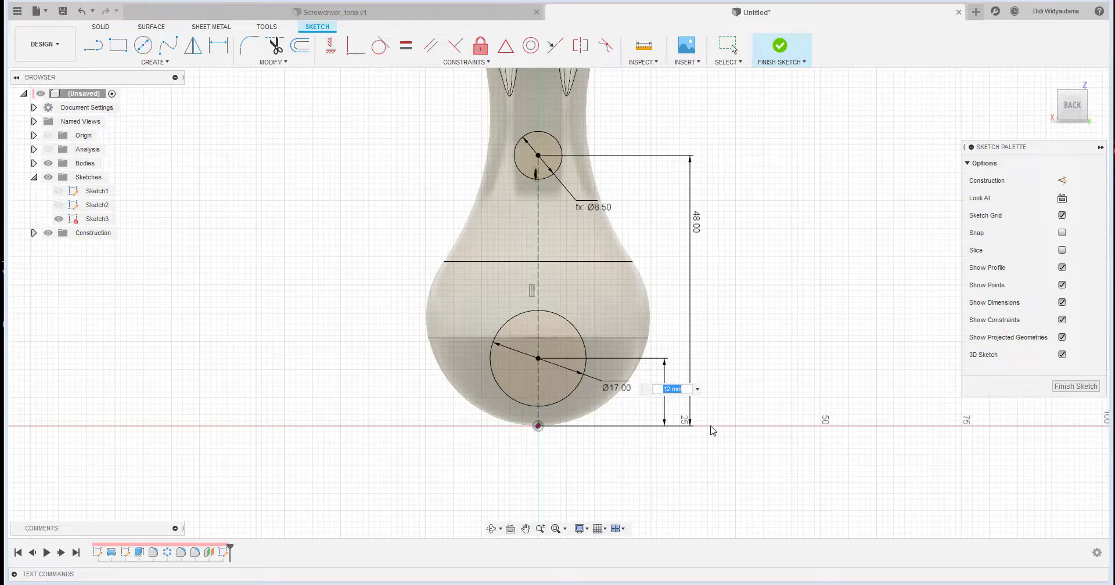
key(Return)
scroll(611, 410, up, 4)
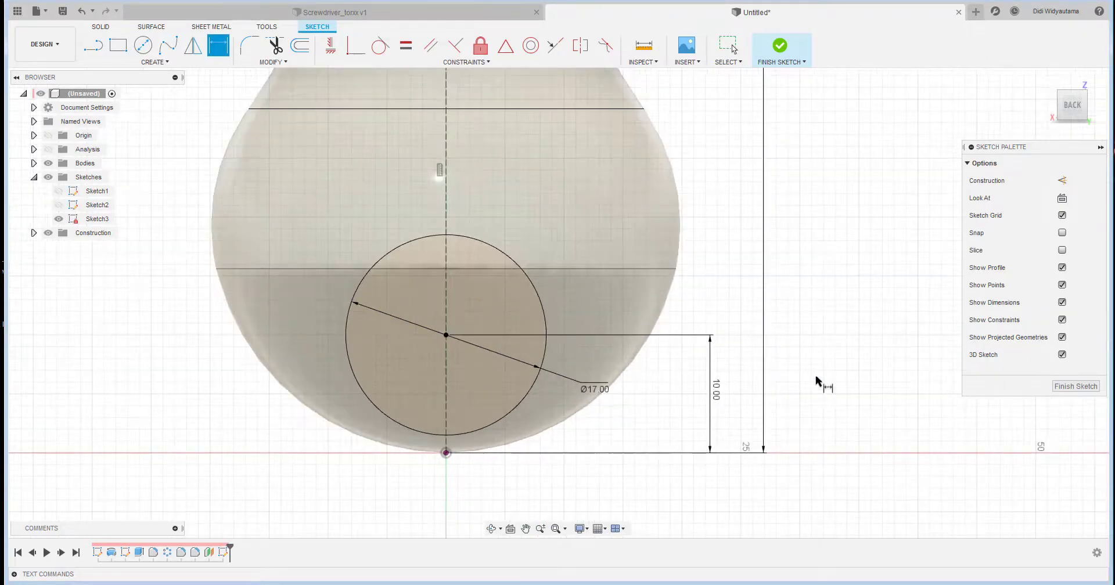
Draw a 3-point arc joining the left sides of the two circles, bowed slightly toward the centreline
scroll(816, 381, down, 2)
middle_drag(694, 398, 660, 501)
scroll(660, 501, down, 1)
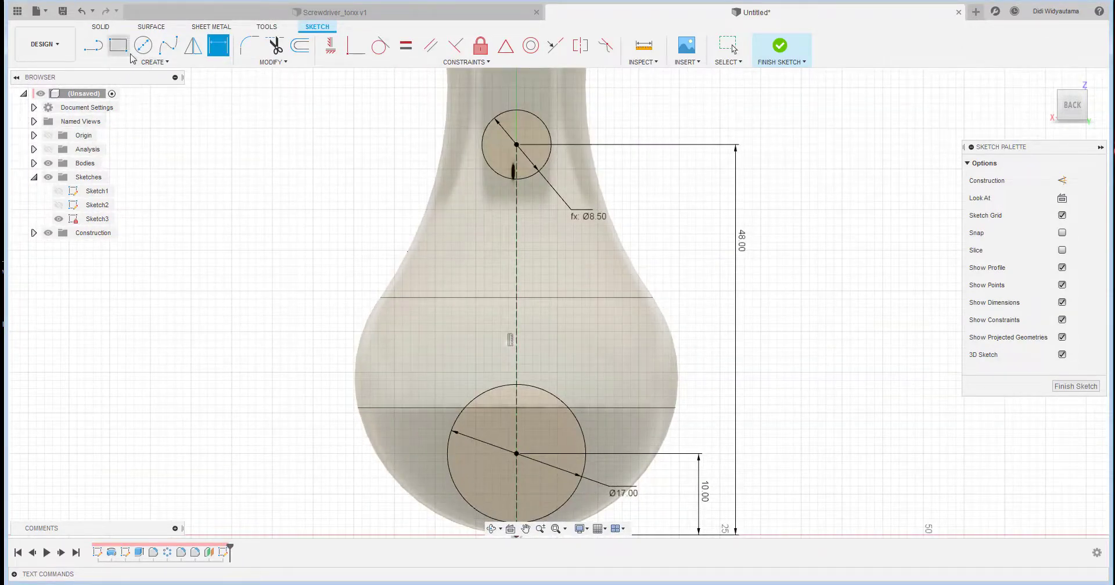
click(100, 61)
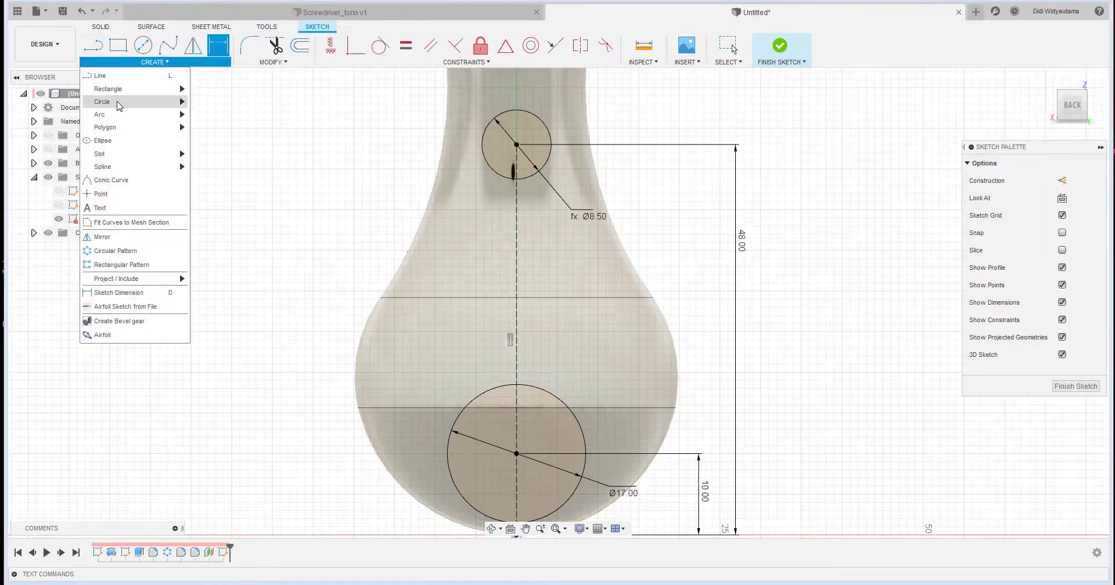
mouse_move(117, 114)
click(209, 128)
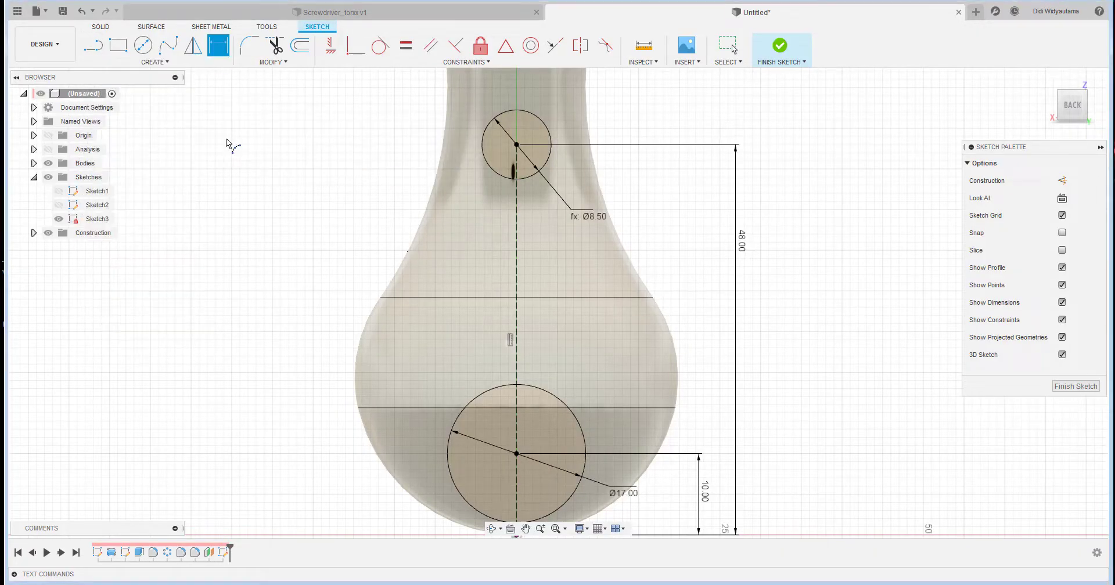
click(482, 148)
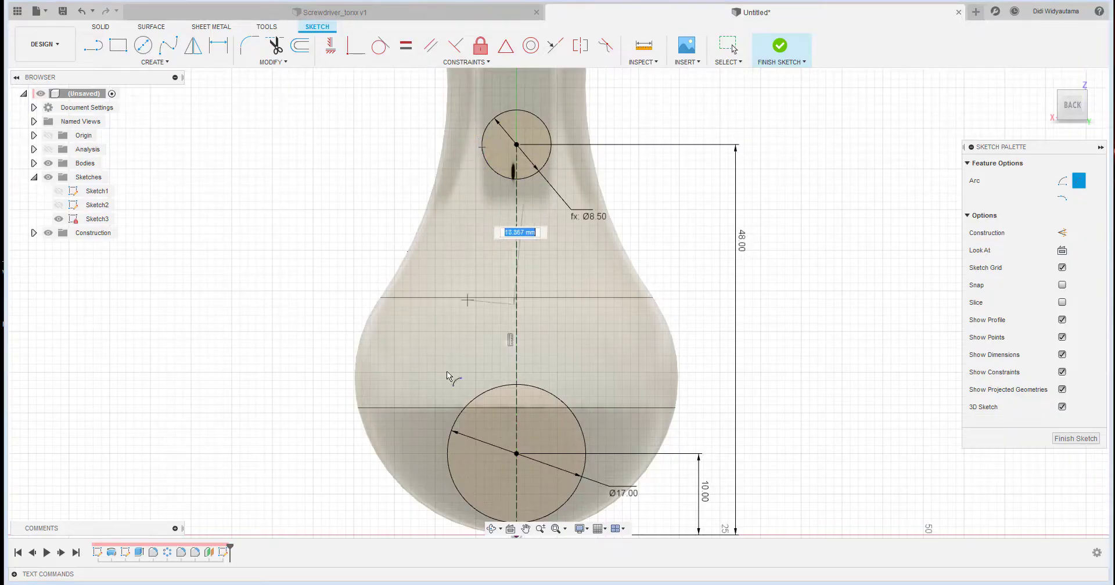
click(459, 415)
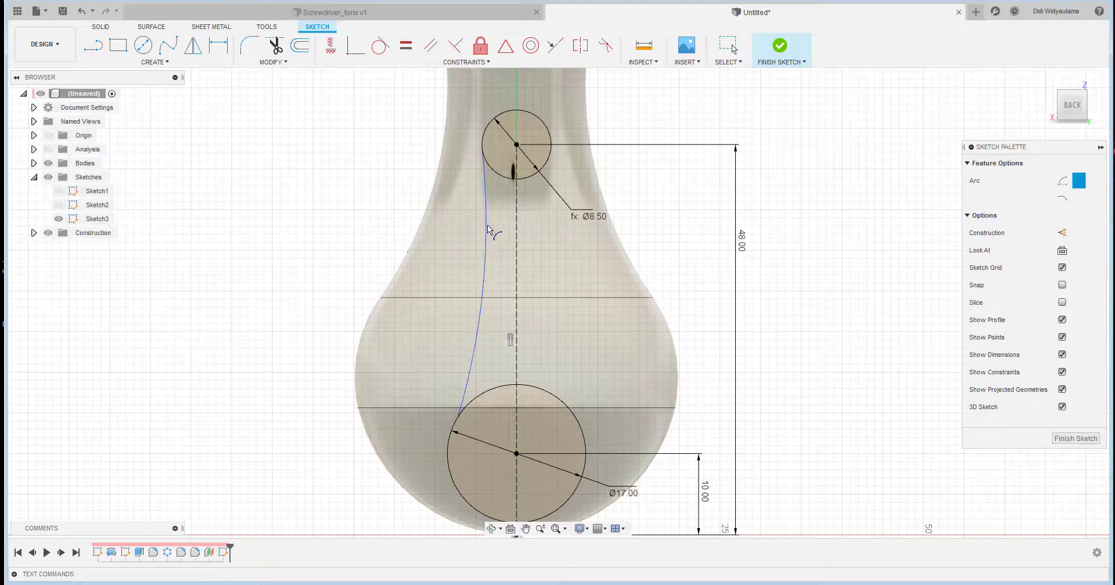
Constrain the left arc tangent to both the small and the large circle
click(381, 45)
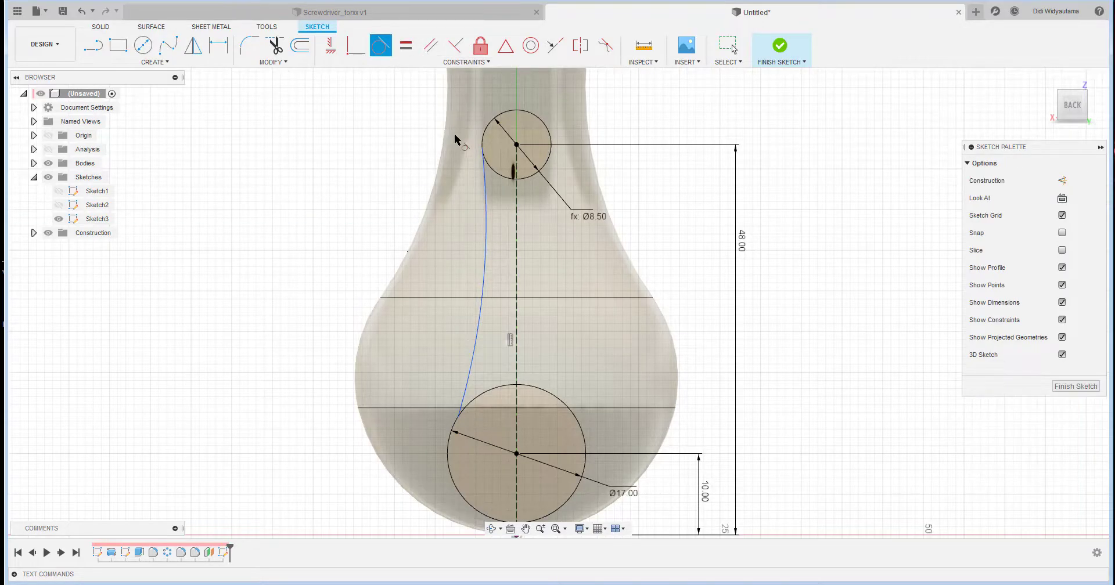
click(484, 176)
click(492, 170)
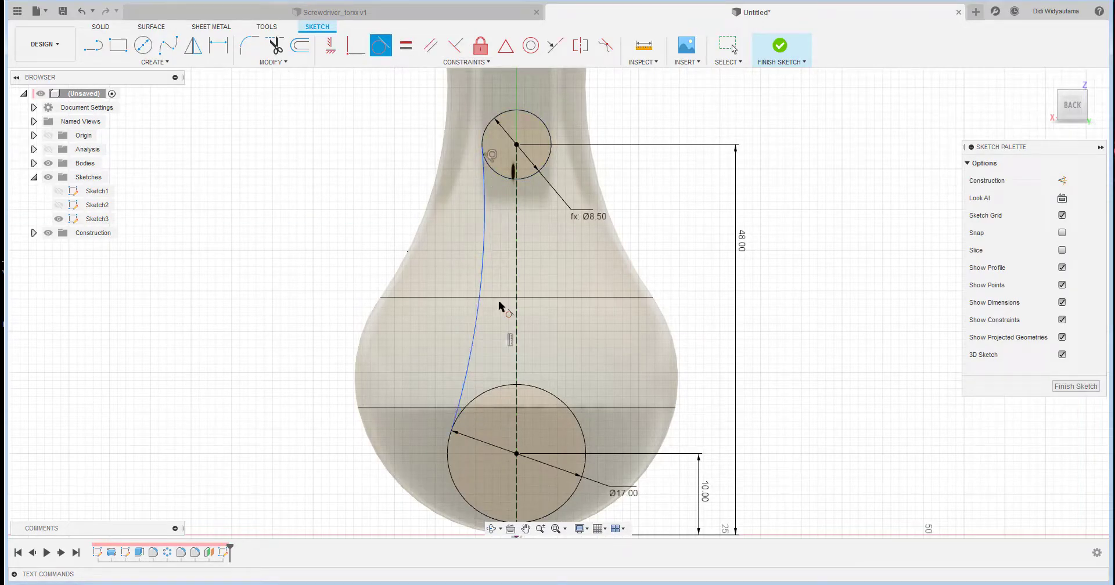
click(470, 362)
click(474, 401)
Draw a second 3-point arc joining the right sides of the two circles, bowed toward the centreline
click(160, 61)
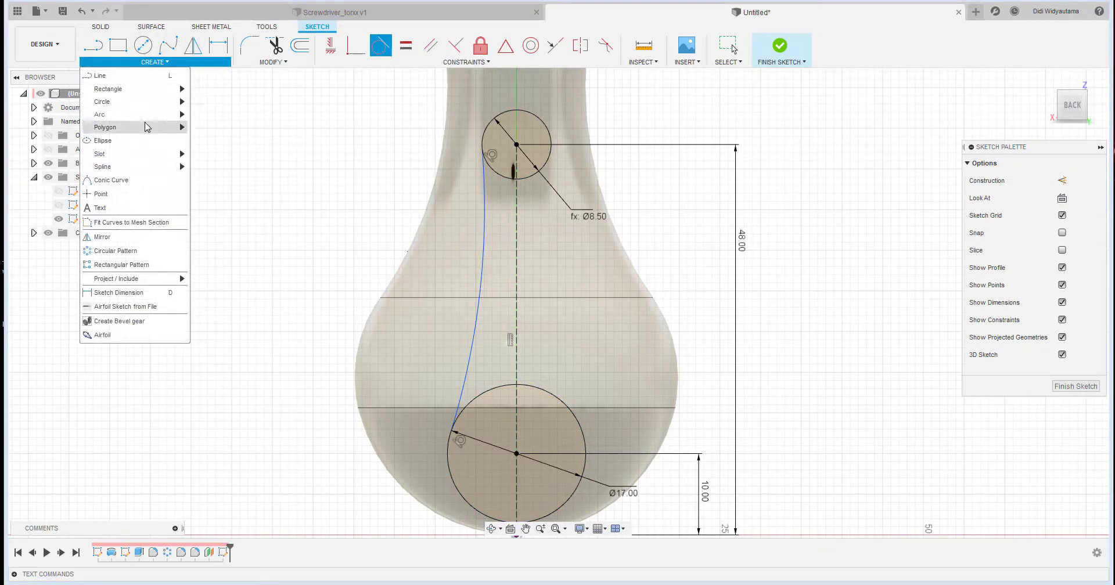
mouse_move(150, 114)
click(208, 118)
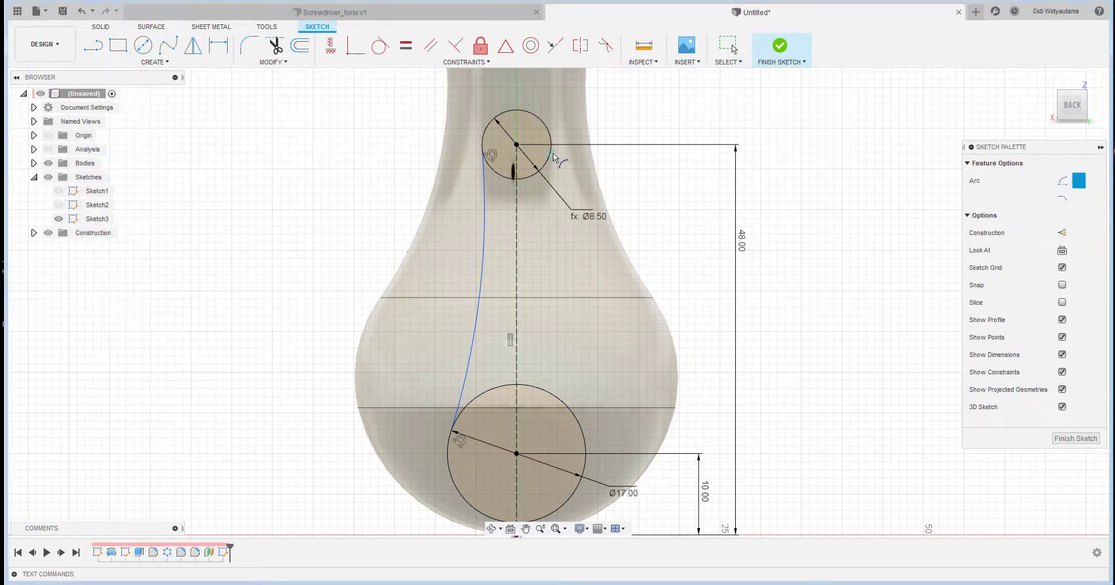
click(550, 153)
click(582, 430)
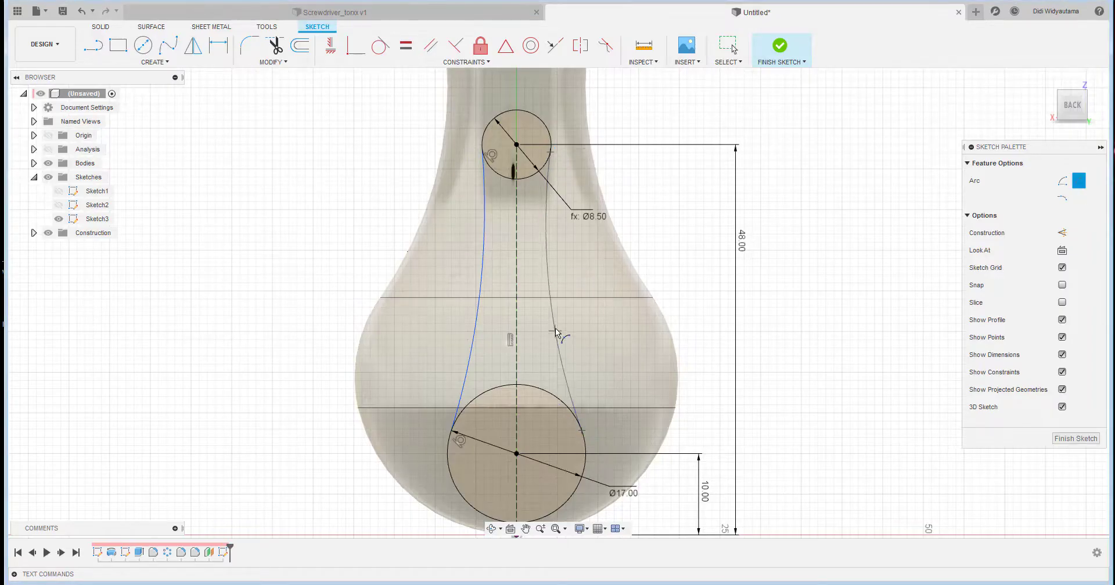
Constrain the right arc tangent to both the small and the large circle
click(380, 45)
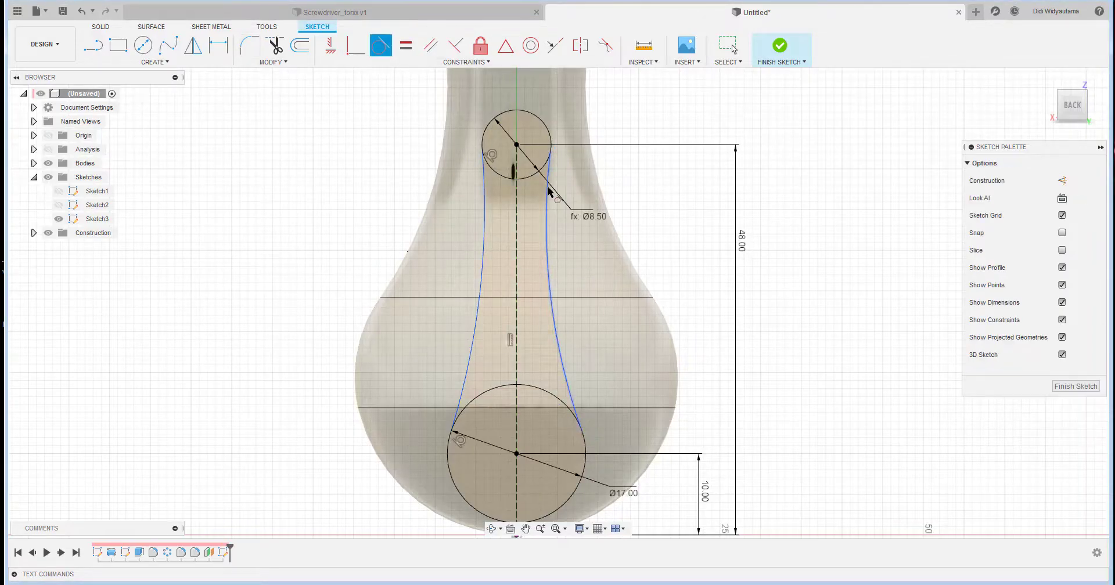
click(545, 170)
click(545, 168)
click(558, 381)
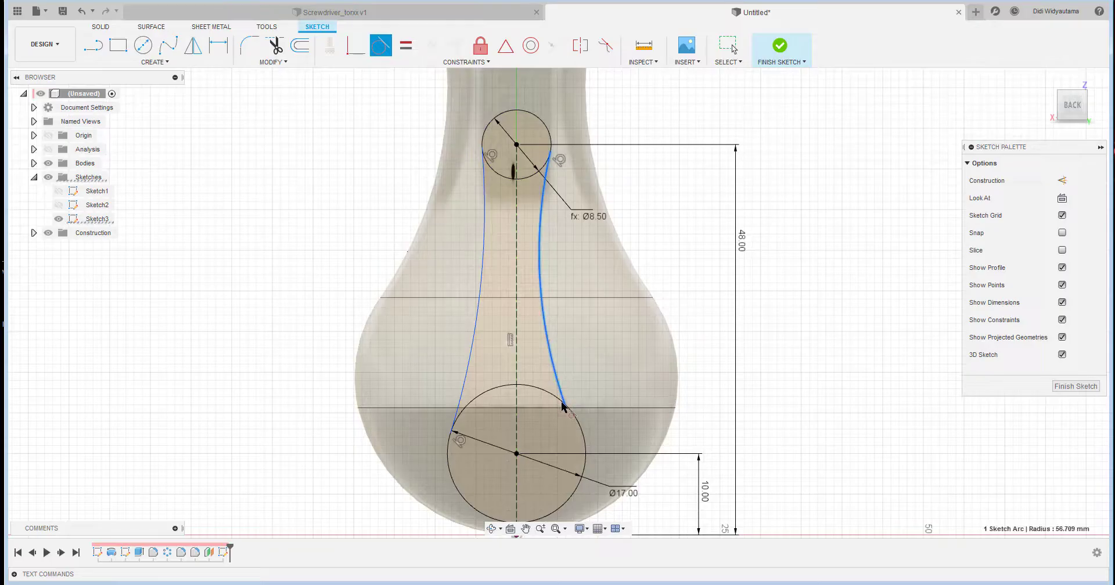
click(557, 402)
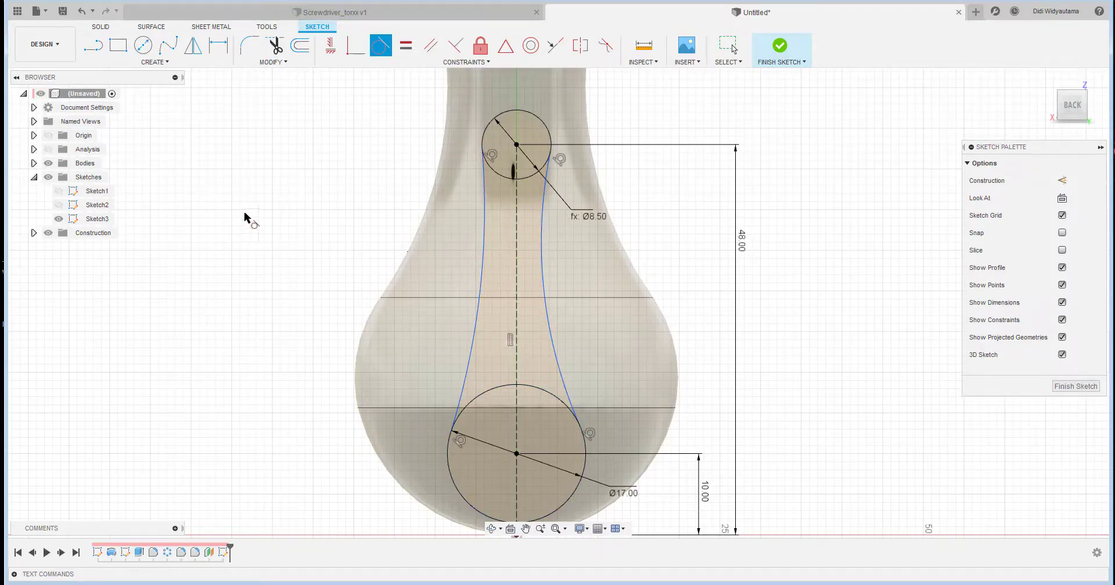
key(Escape)
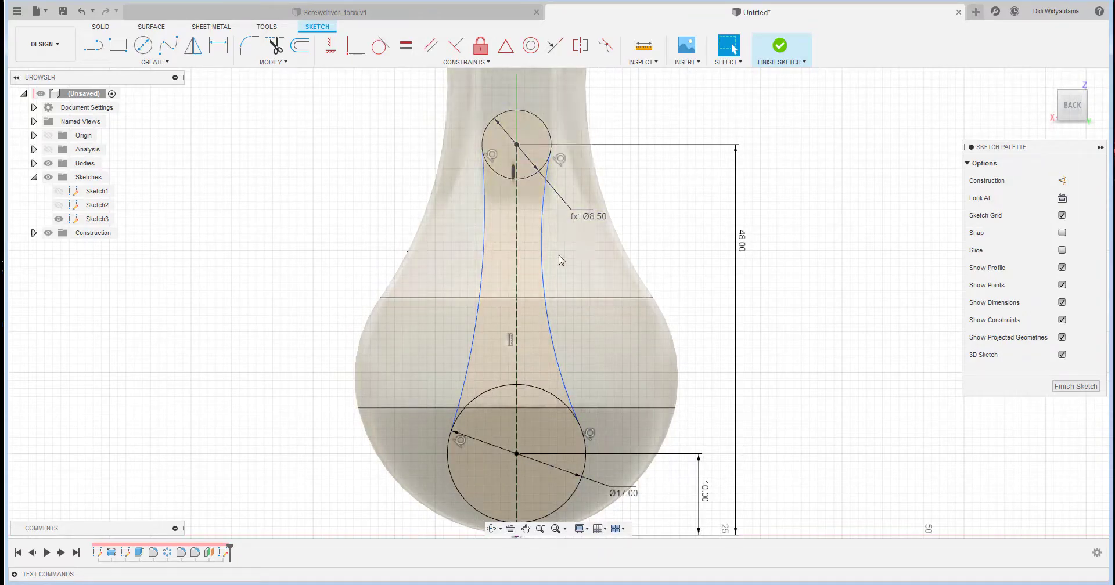
Make the left and right side arcs equal in radius and pull them outward to a flatter curve
mouse_move(543, 226)
mouse_down()
mouse_move(487, 216)
mouse_move(491, 226)
mouse_up()
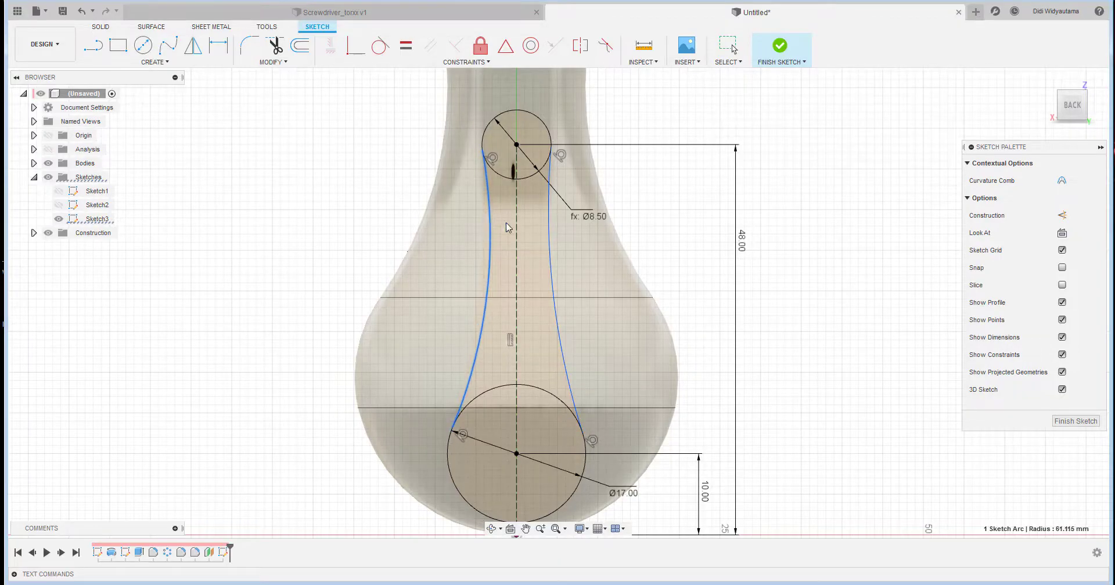
click(633, 217)
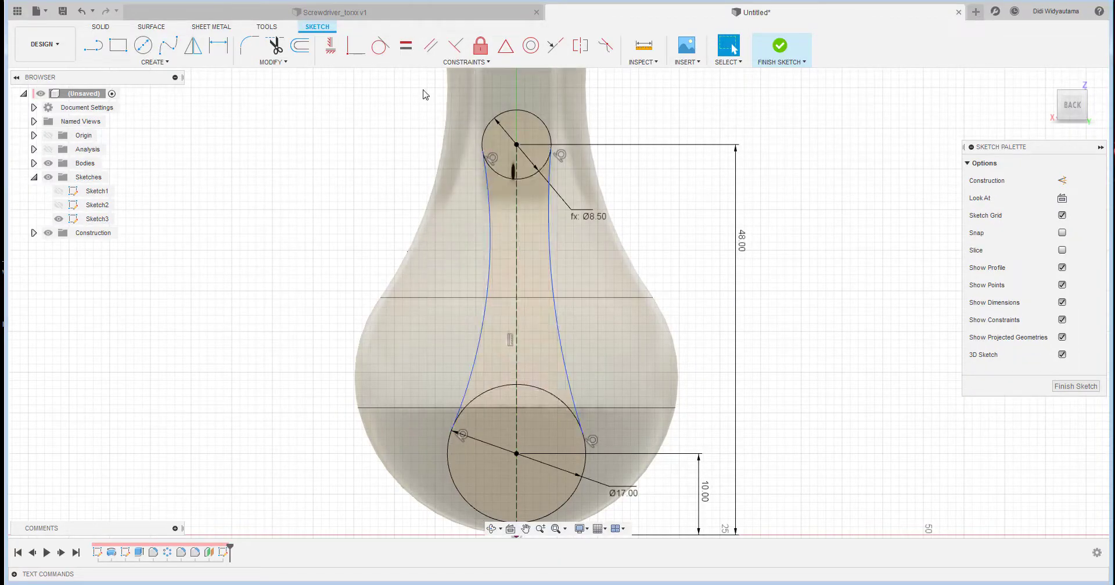
click(406, 46)
click(487, 201)
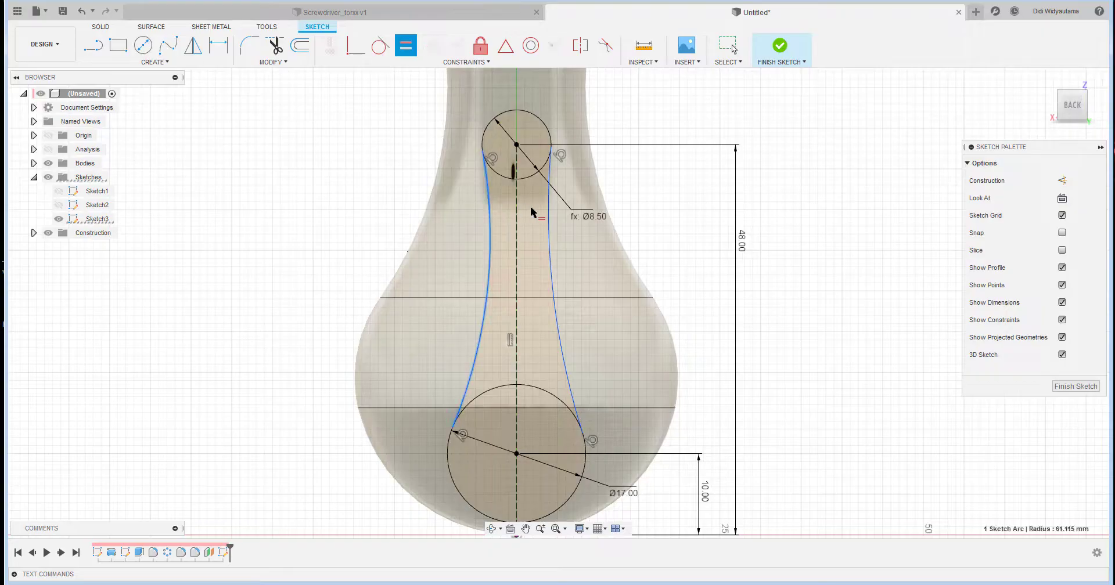
click(548, 201)
key(Escape)
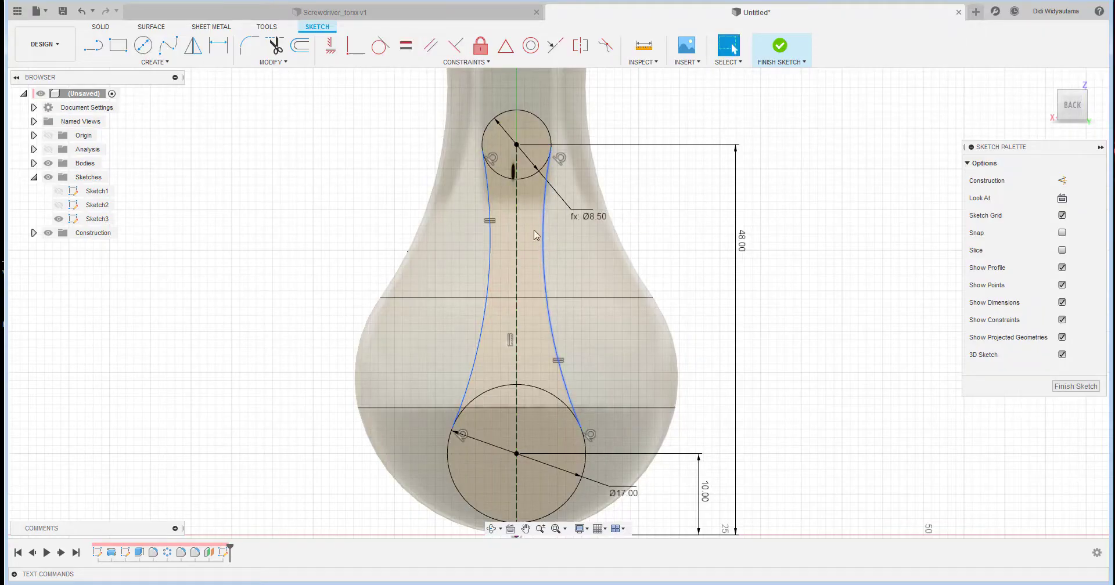
drag(543, 217, 628, 210)
click(689, 186)
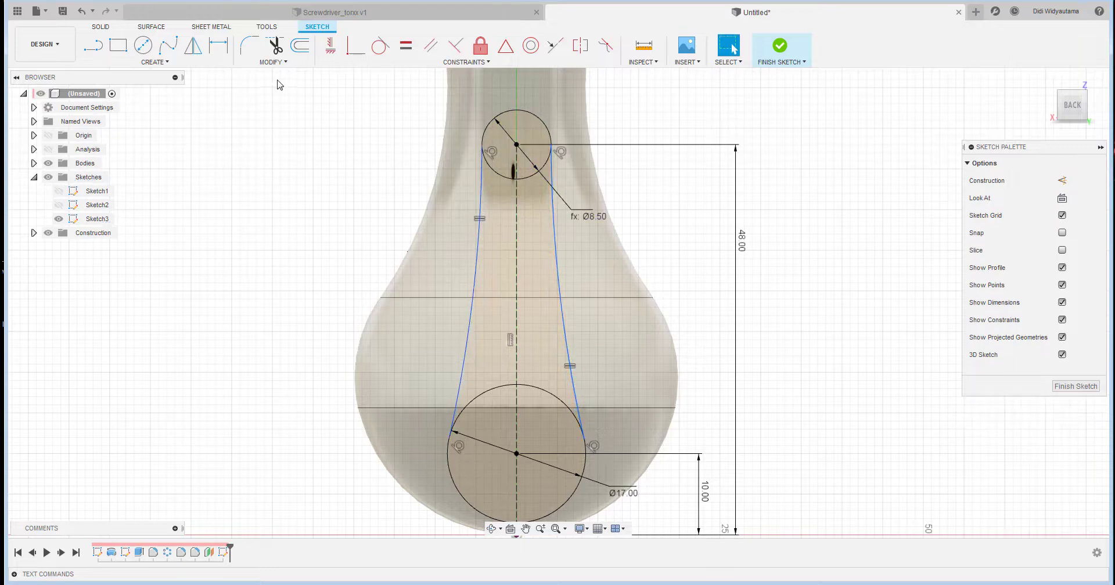
Dimension the right side arc with a radius of 150 mm and finish the sketch
click(226, 46)
click(556, 229)
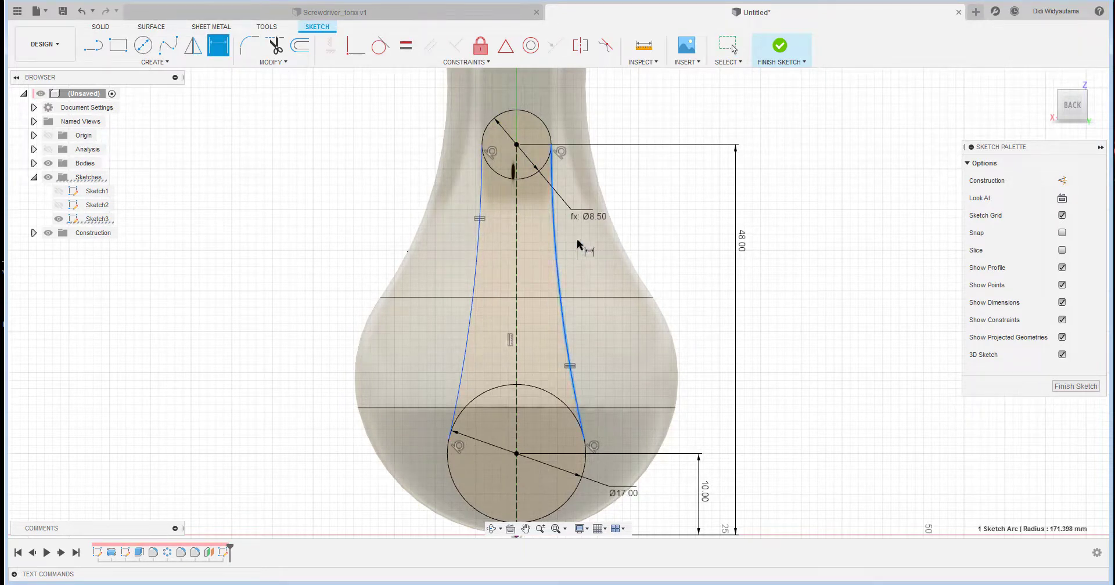
click(685, 232)
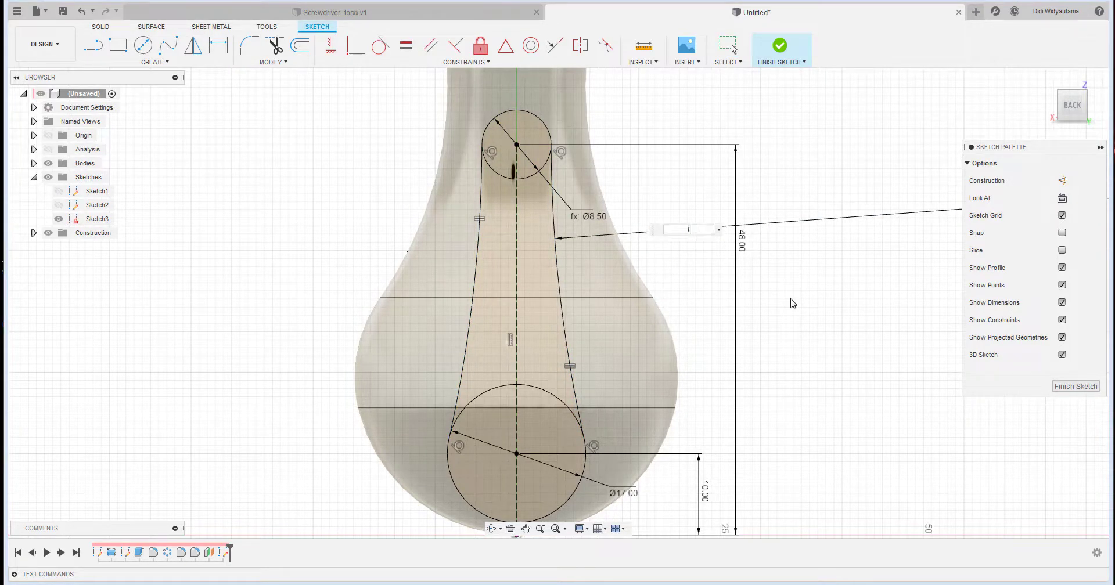
key(Return)
key(Escape)
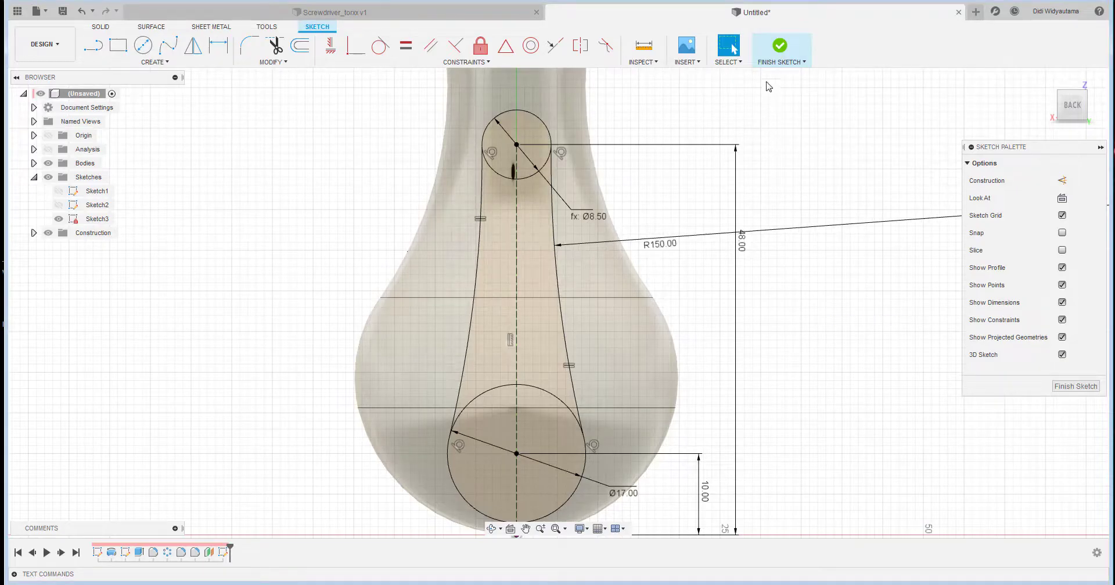
click(780, 55)
mouse_move(739, 180)
shift+middle_down()
mouse_move(800, 145)
mouse_move(777, 118)
shift+middle_up()
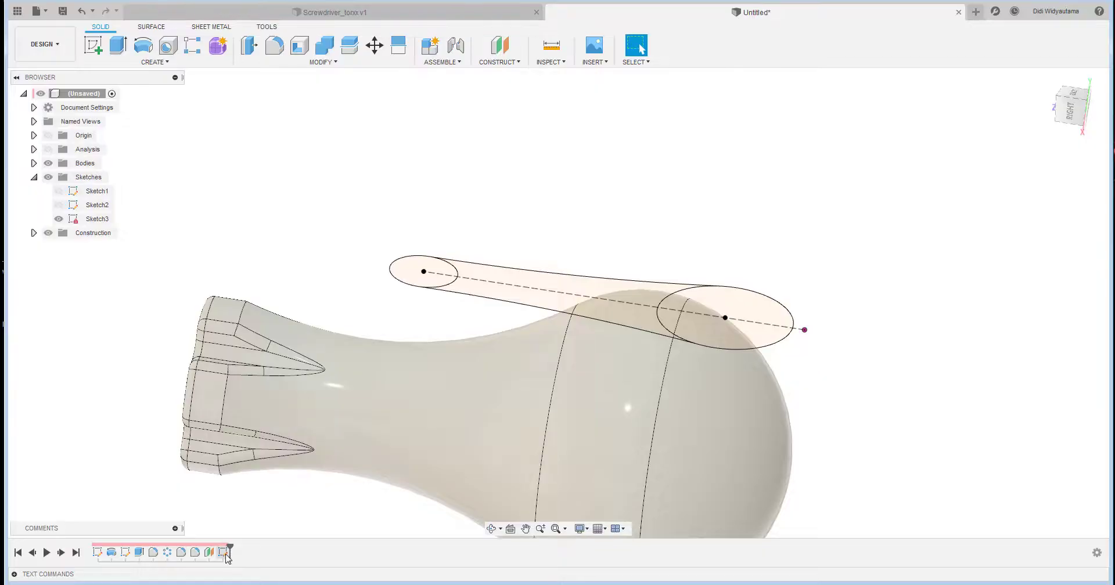
Reopen the grip profile sketch and break both circles where they meet the side arcs and the centreline
double_click(224, 553)
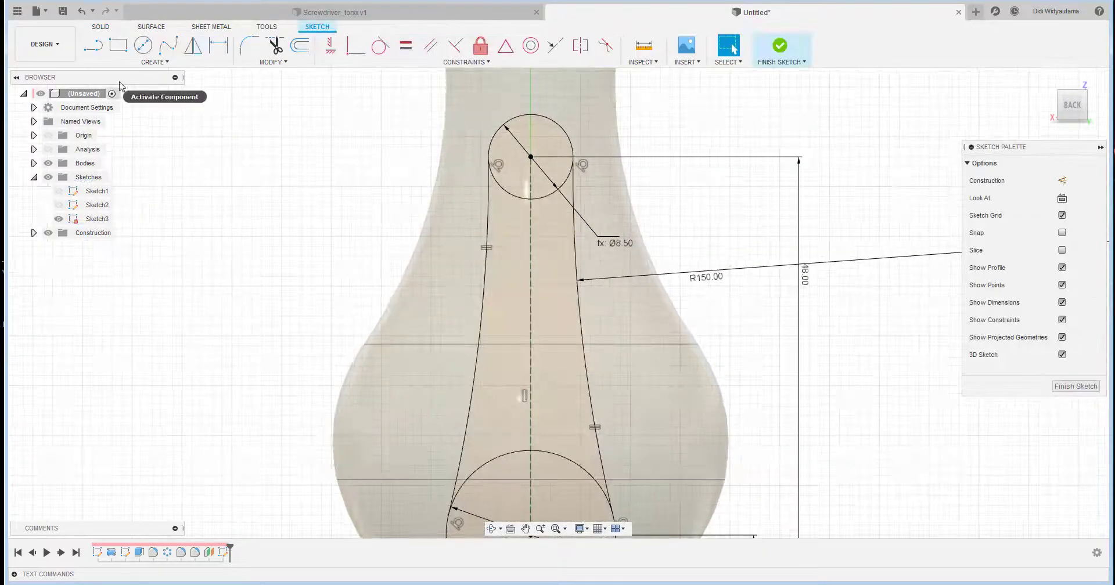
click(285, 63)
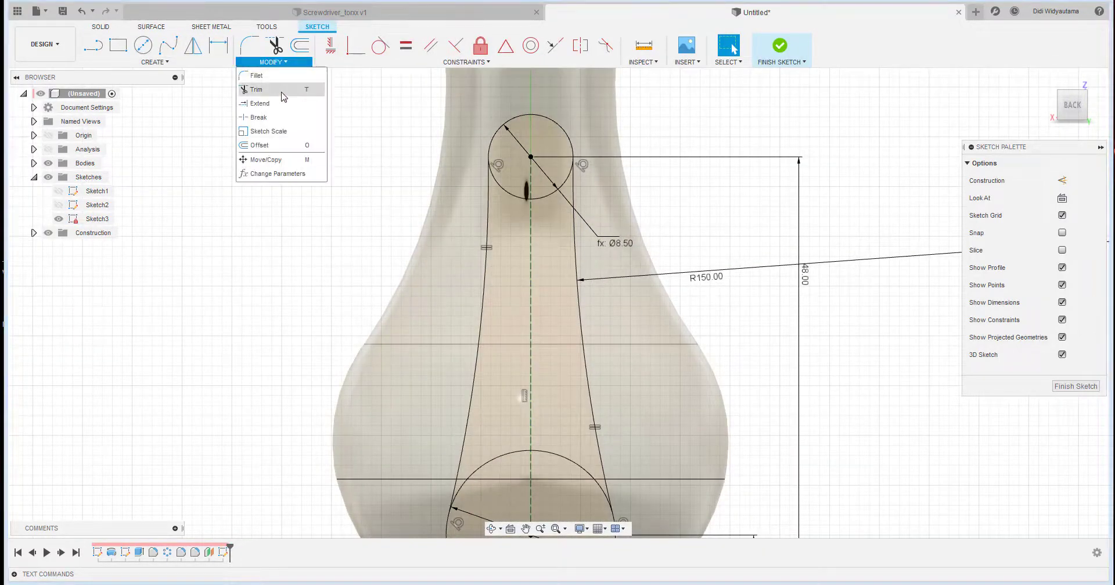
click(284, 119)
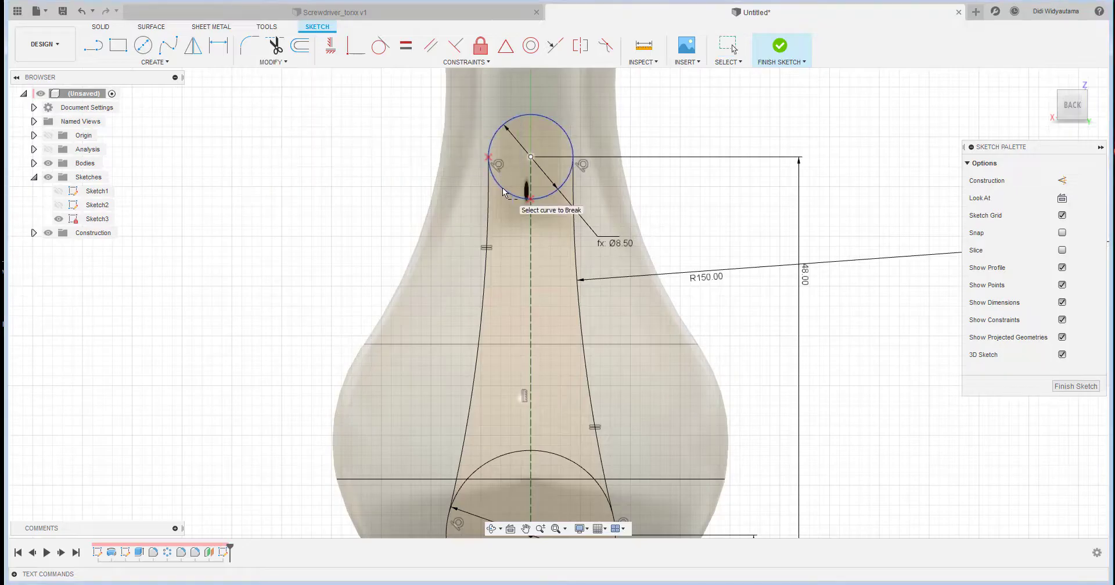
click(492, 180)
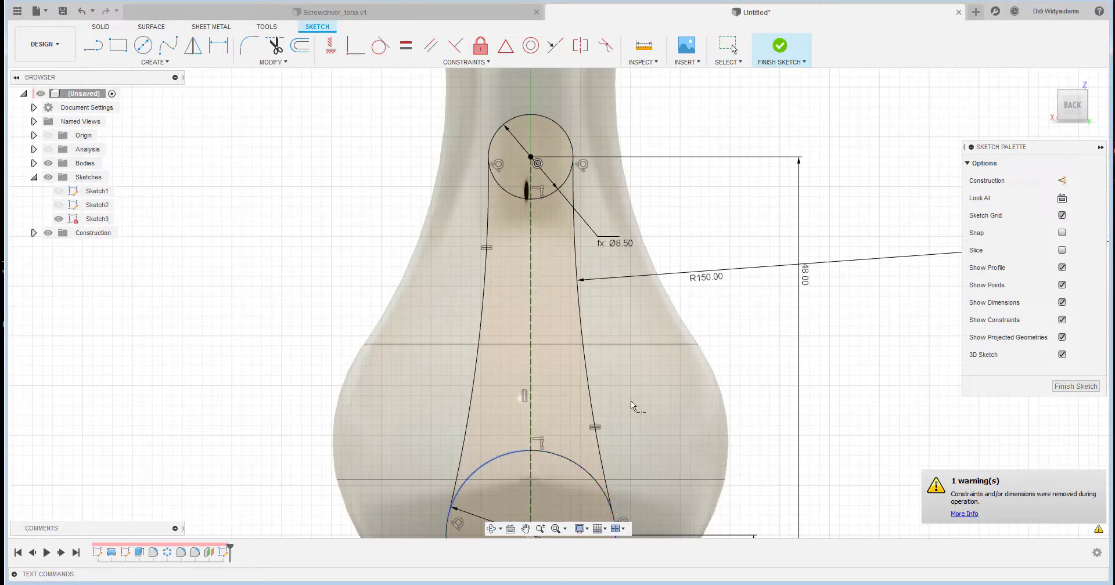
right_click(805, 171)
click(848, 172)
Convert the small circle's two inner arc segments, inside the grip profile, to construction geometry
middle_drag(727, 187, 689, 122)
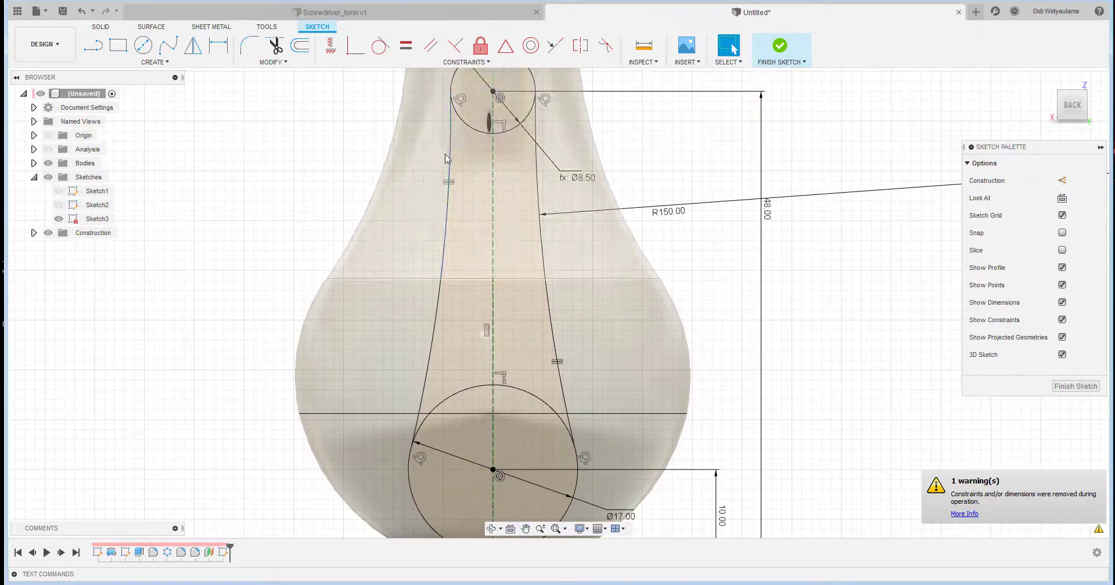
click(521, 124)
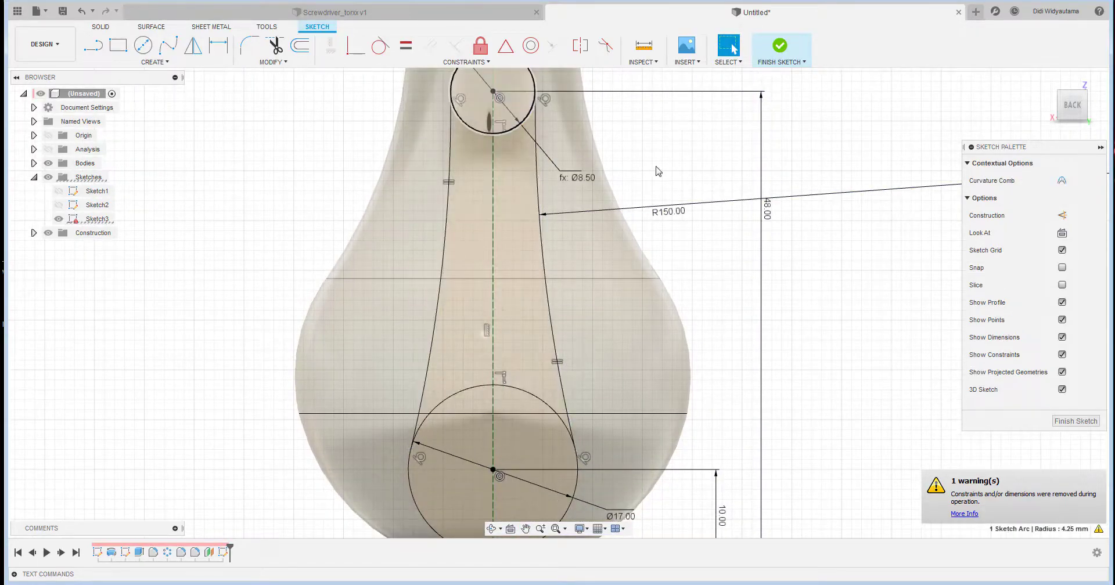
key(x)
click(463, 126)
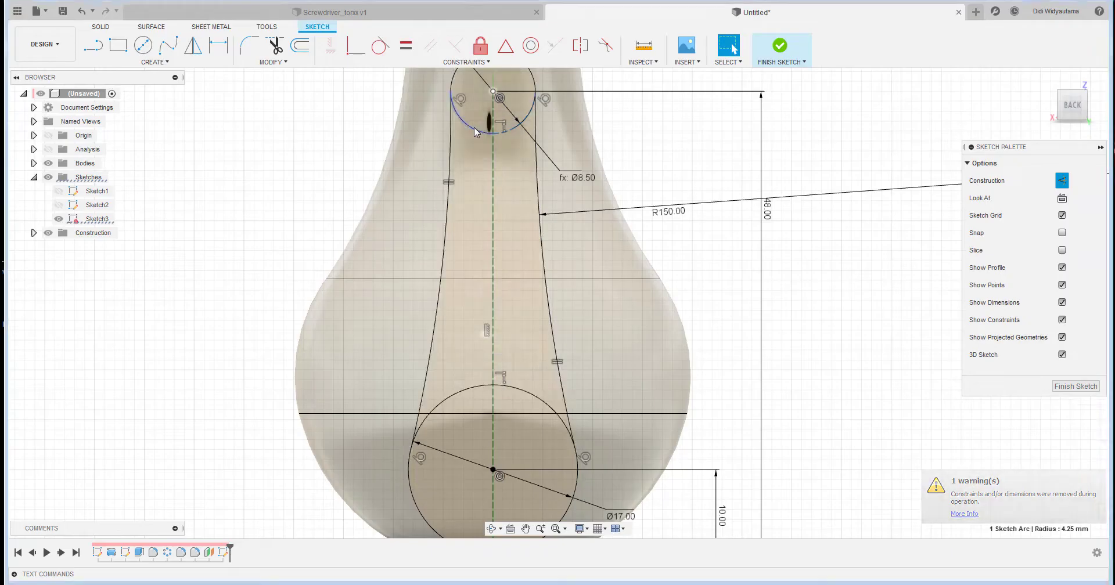
click(1063, 215)
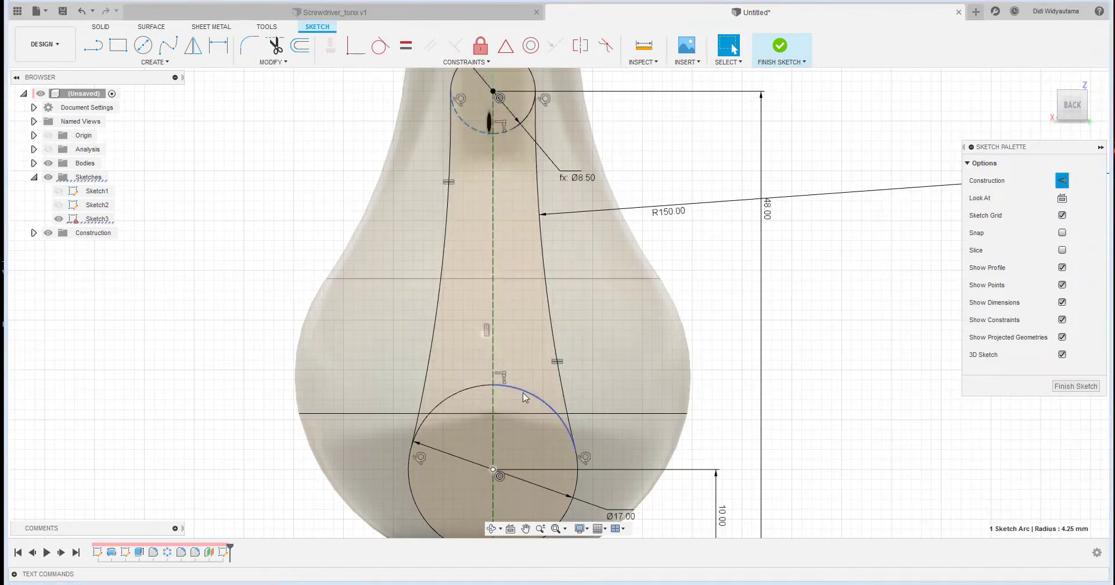
Convert the large circle's two inner arc segments, inside the grip profile, to construction geometry
click(553, 410)
key(x)
click(489, 388)
click(1062, 216)
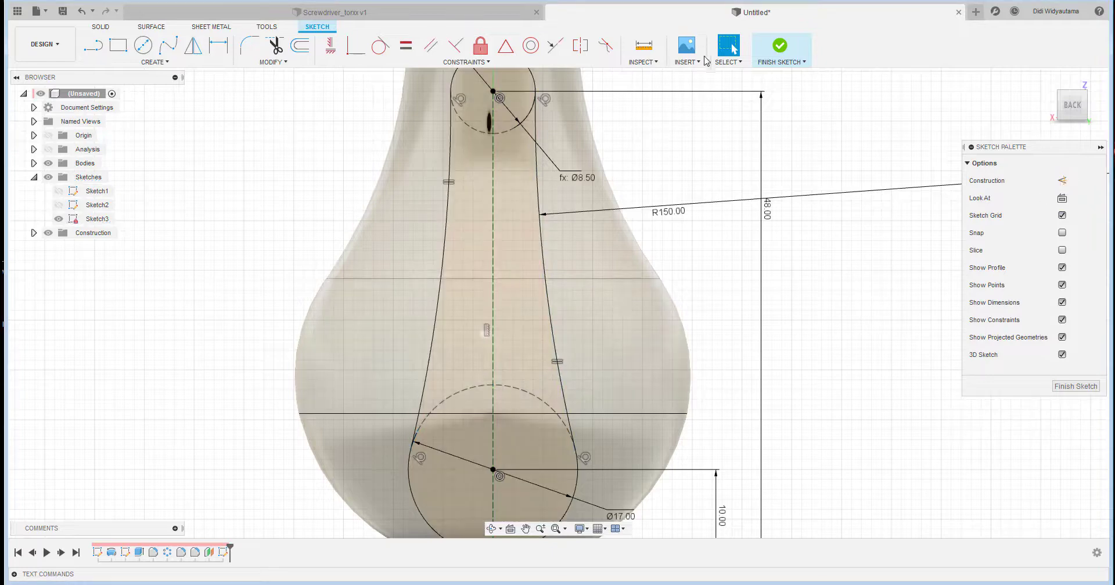
Finish the sketch and extrude its closed grip outline as a surface by -17 mm into the handle as a new body
click(779, 60)
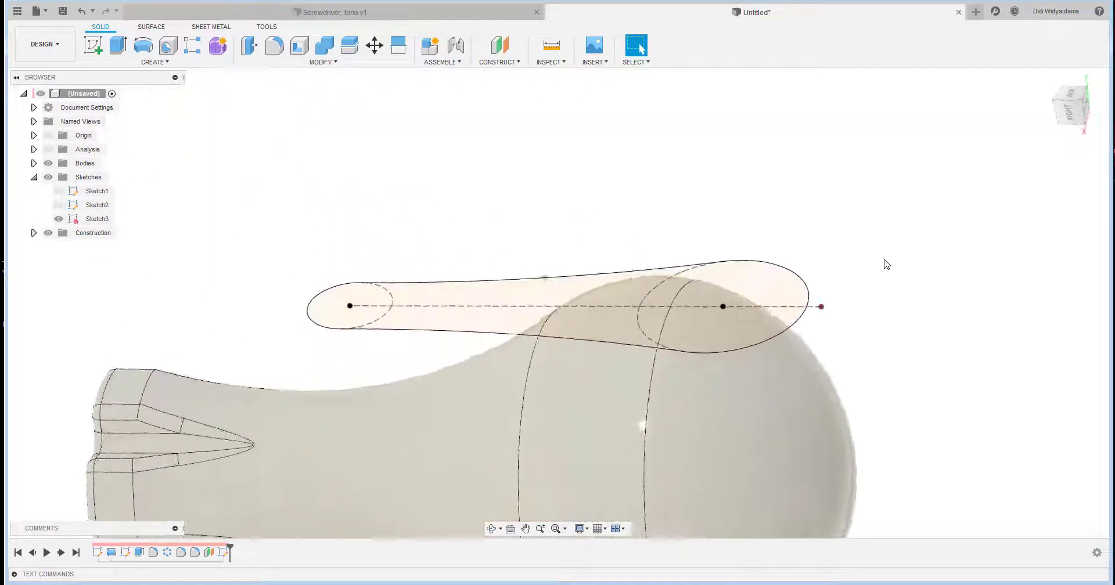
click(152, 27)
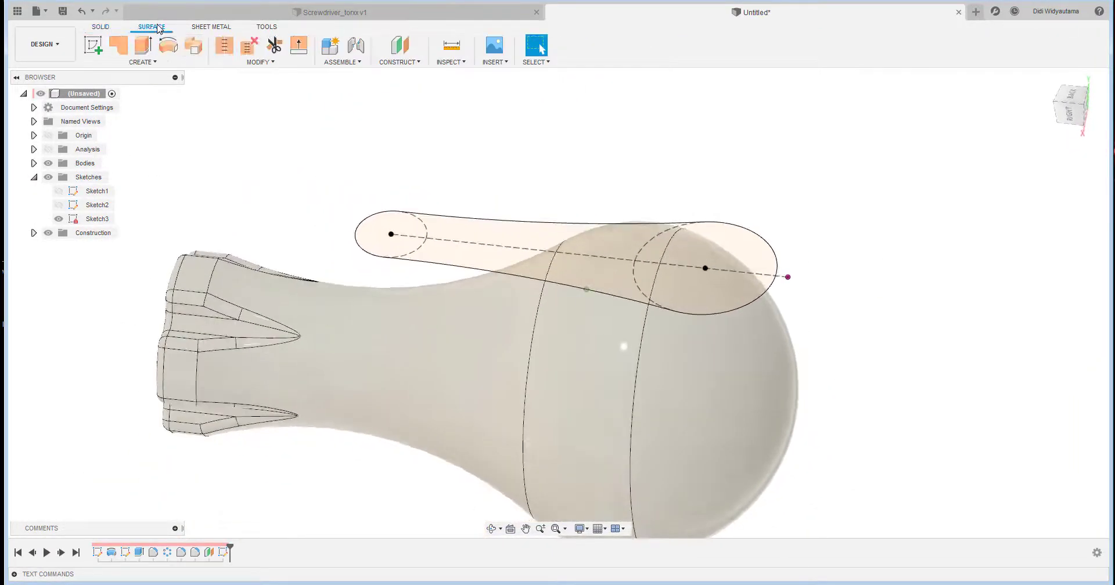
click(143, 53)
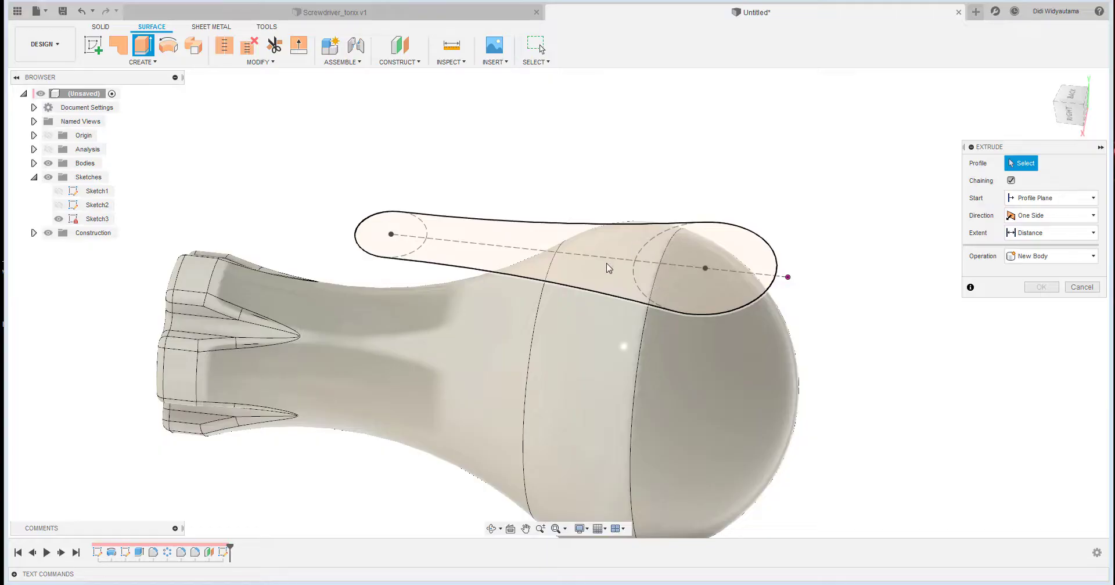
scroll(505, 221, up, 4)
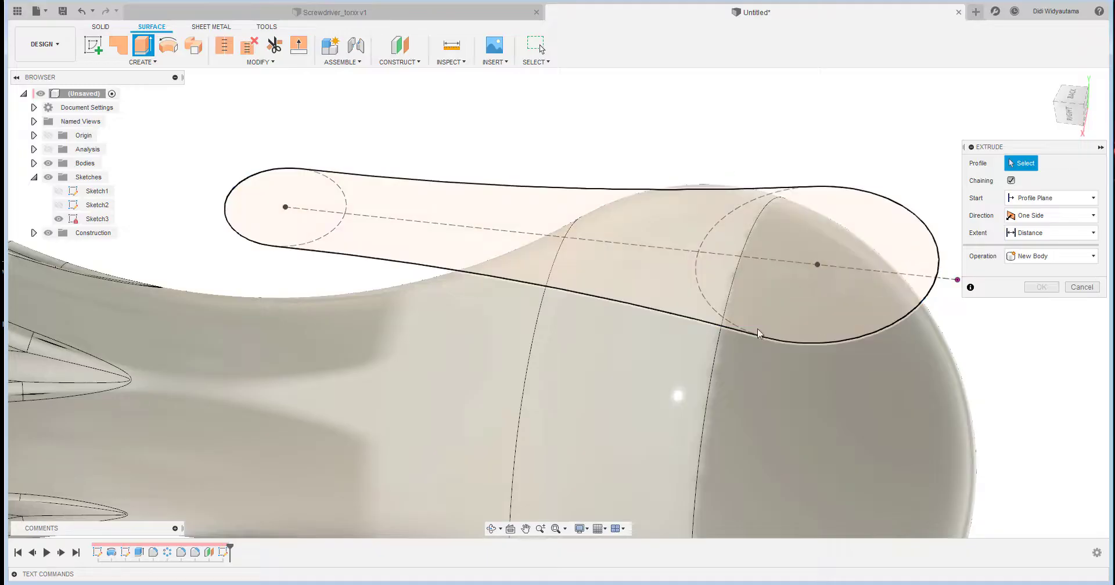
click(384, 182)
scroll(518, 154, down, 5)
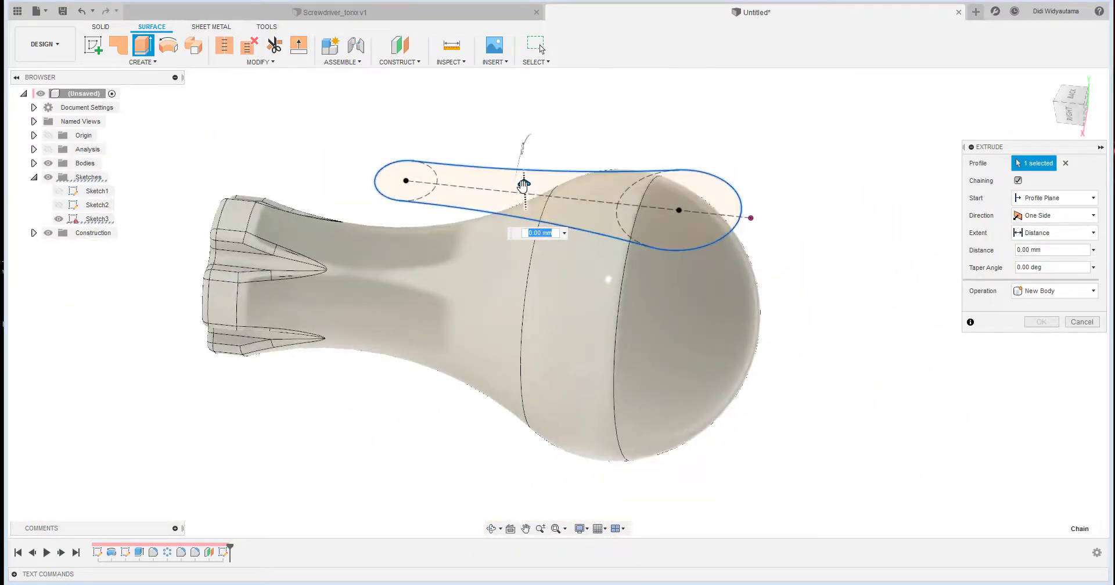
drag(523, 183, 526, 283)
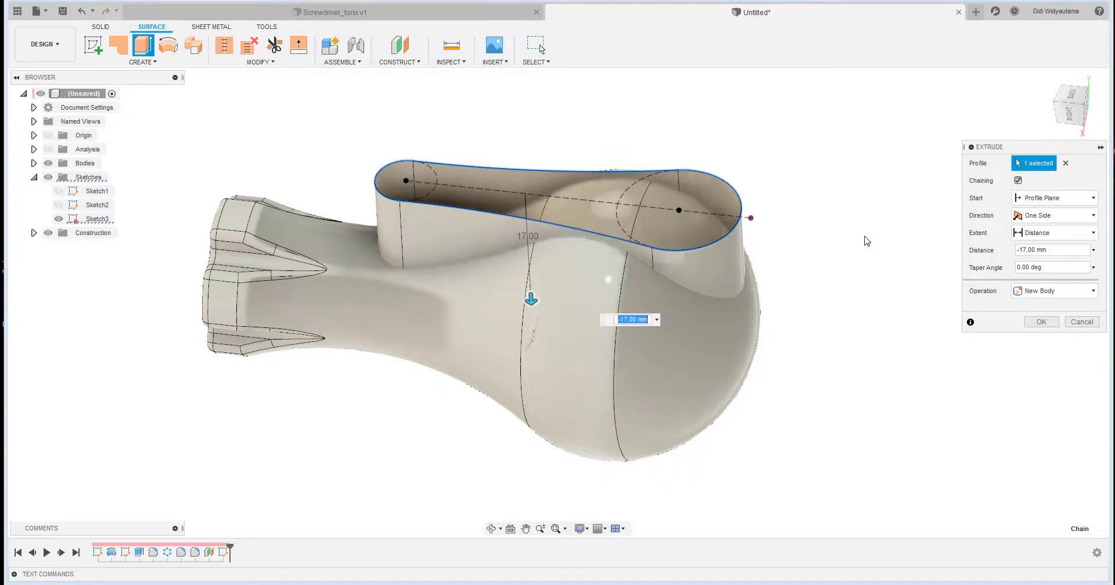
shift+middle_drag(829, 226, 930, 323)
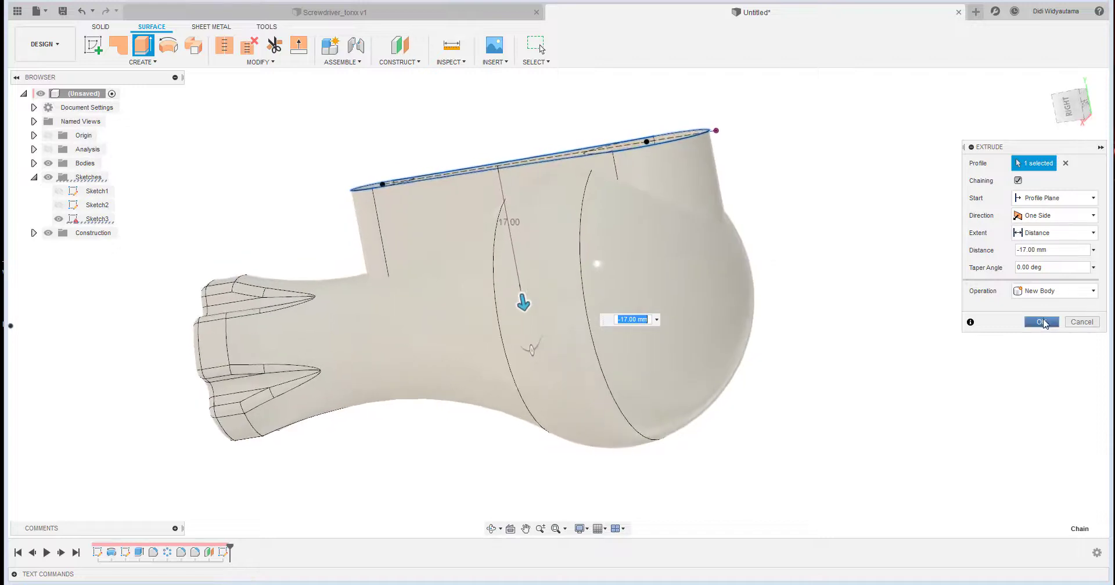
click(1042, 323)
shift+middle_drag(826, 206, 386, 248)
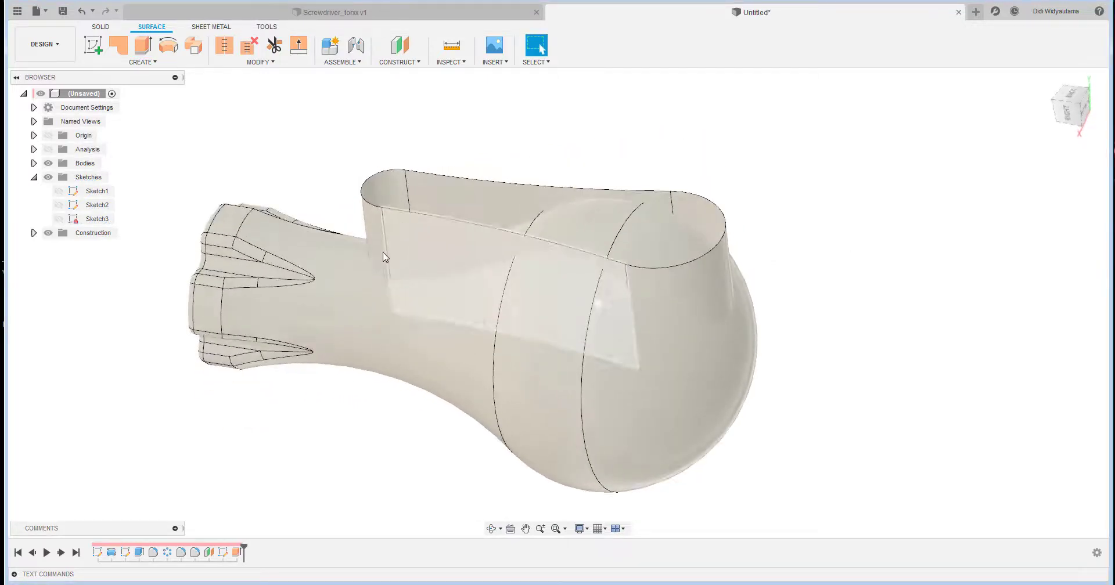
Start a face split and choose the handle's neck, middle band and rounded end as the three faces to split
click(33, 163)
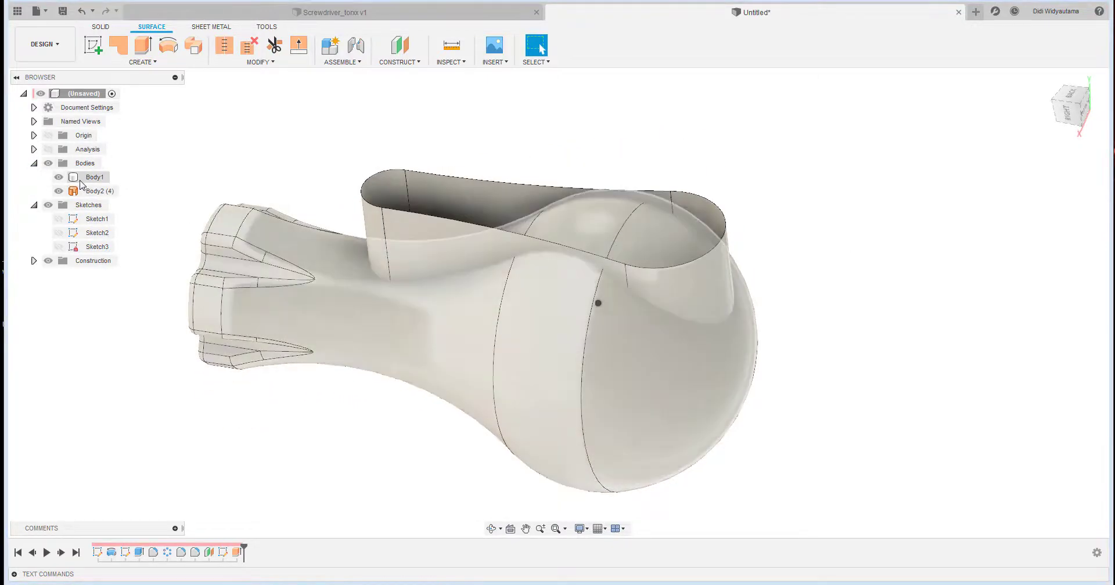
click(94, 177)
click(99, 191)
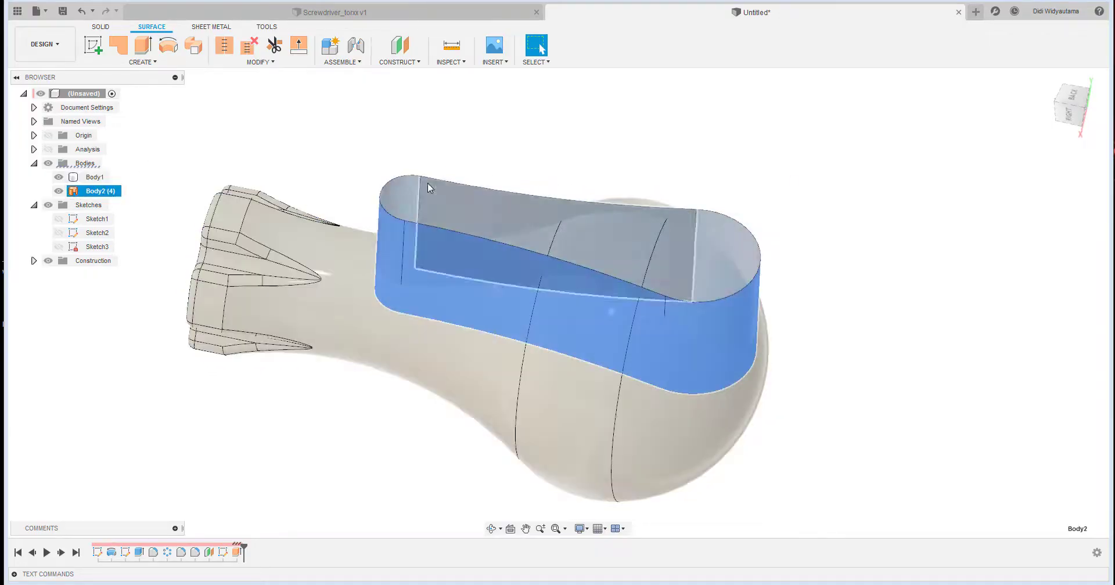
click(871, 198)
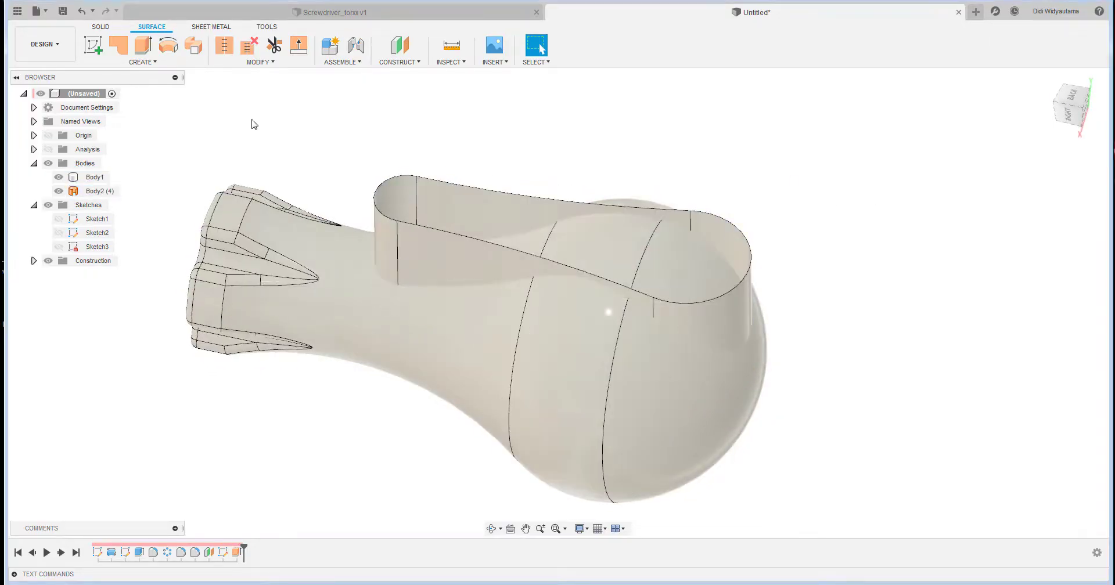
click(261, 61)
mouse_move(139, 49)
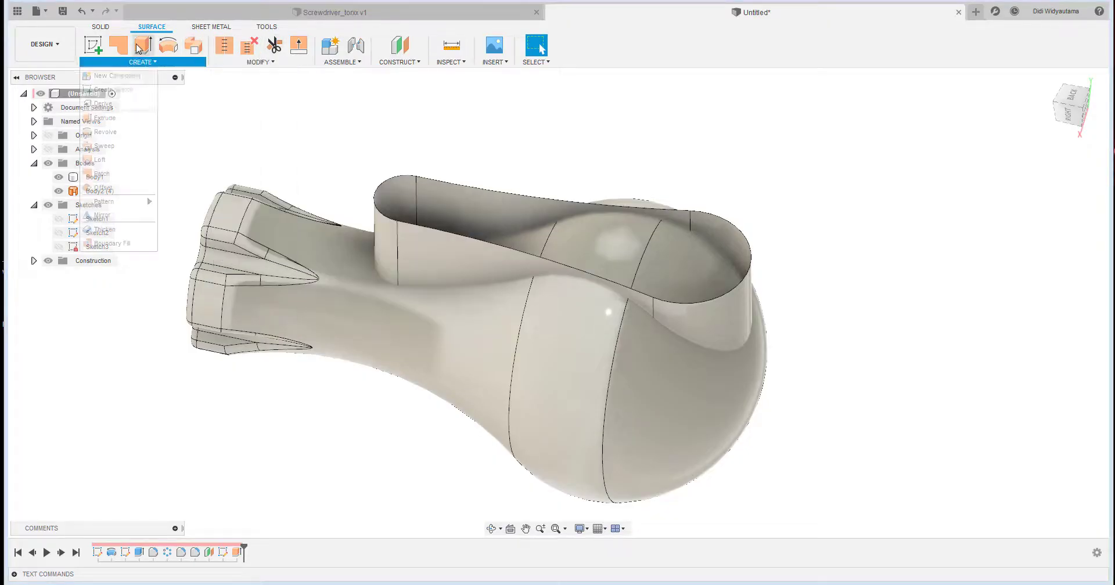
mouse_move(223, 39)
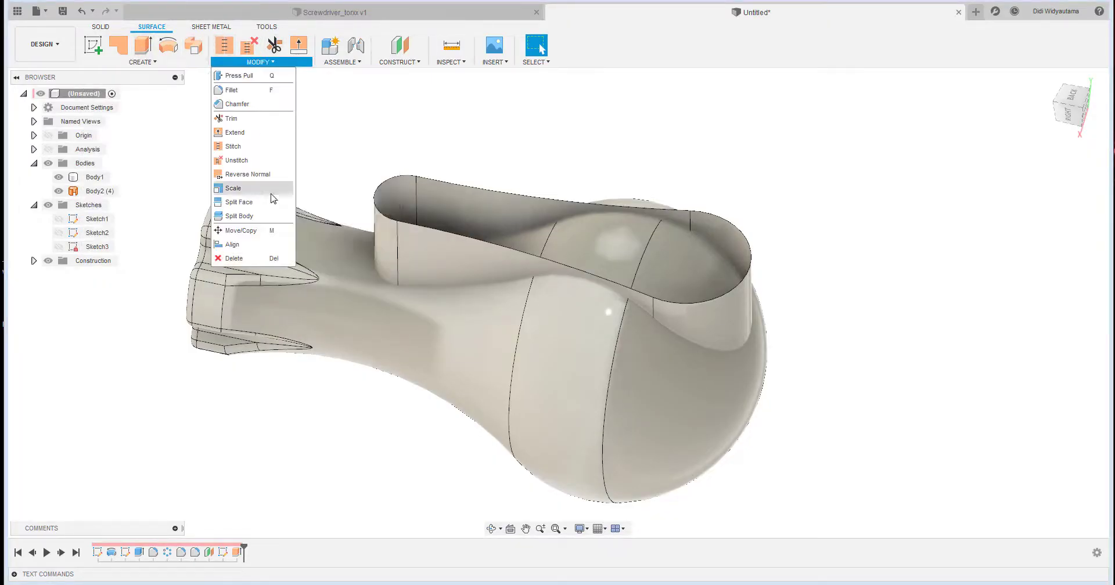
click(239, 202)
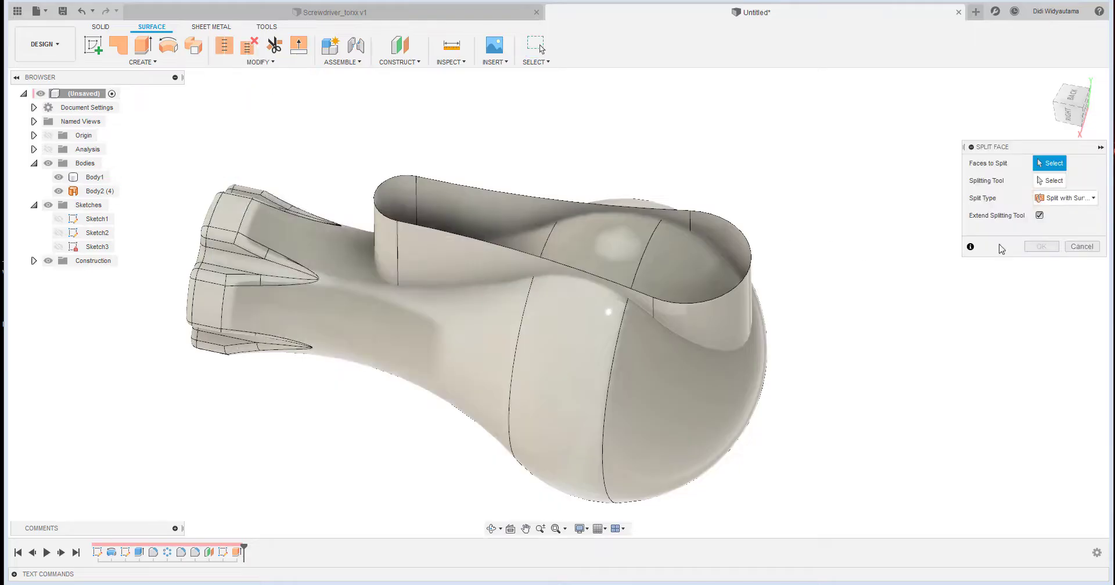
click(451, 323)
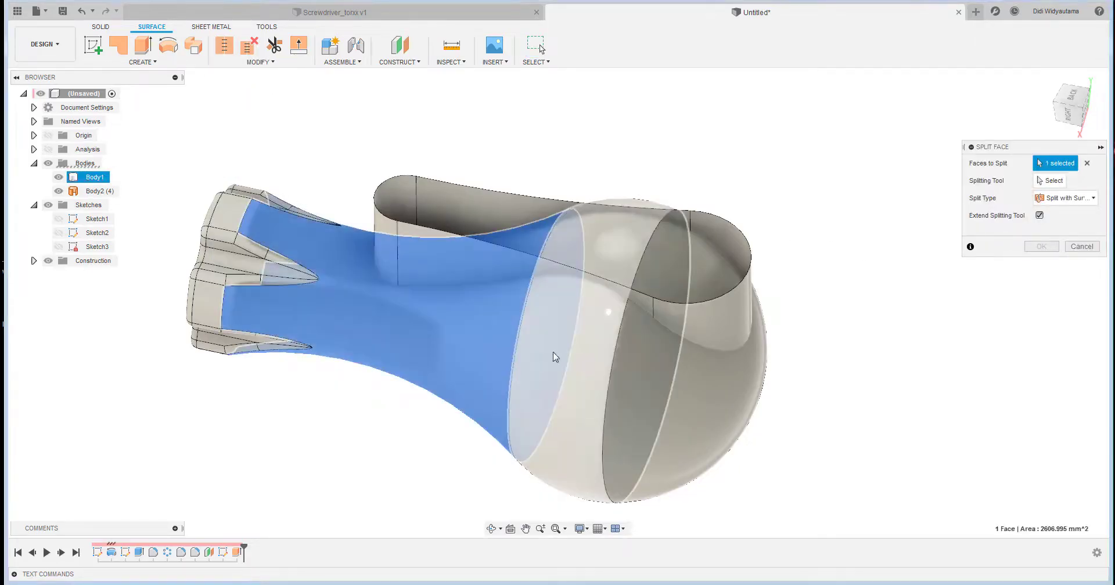
click(556, 356)
click(652, 379)
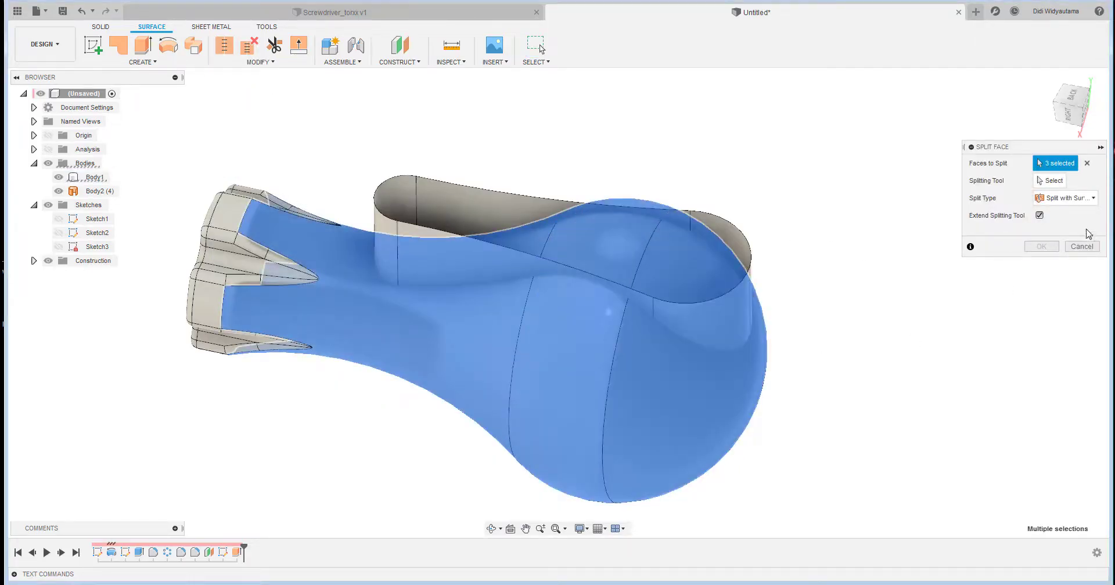
Split the chosen handle faces with the whole extruded surface body as splitting tool, with the tool extension turned off
click(1062, 184)
click(443, 186)
click(1040, 216)
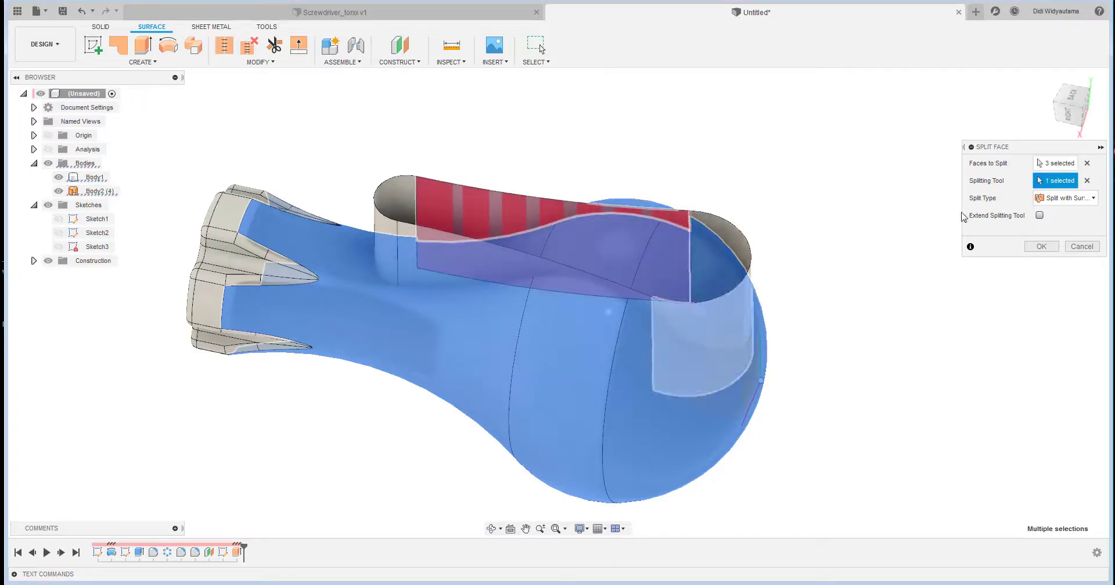
click(752, 237)
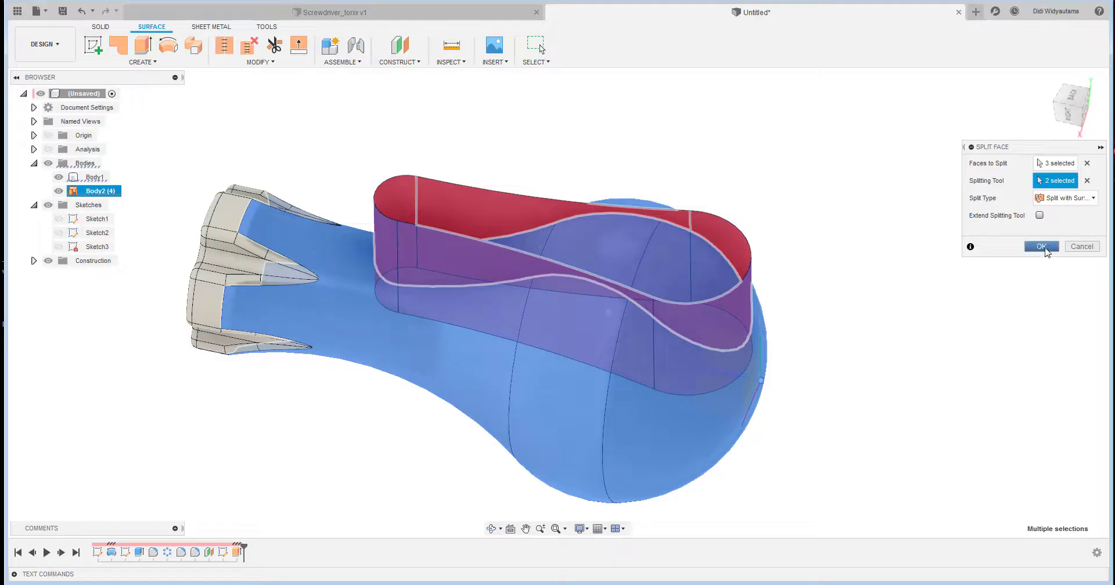
click(1042, 247)
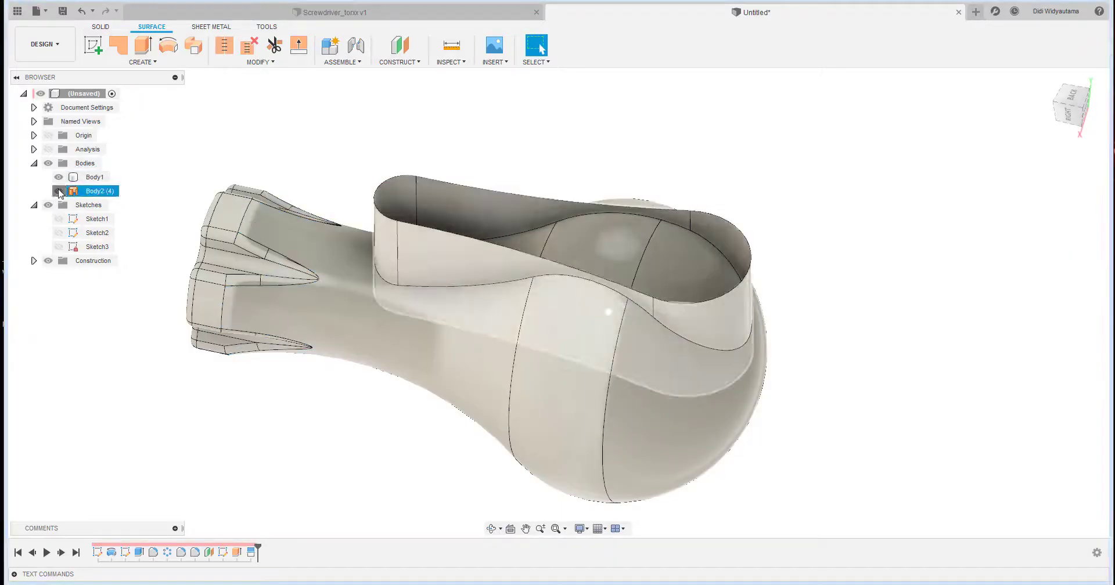
Hide the extruded surface body so only the solid handle is shown
click(59, 191)
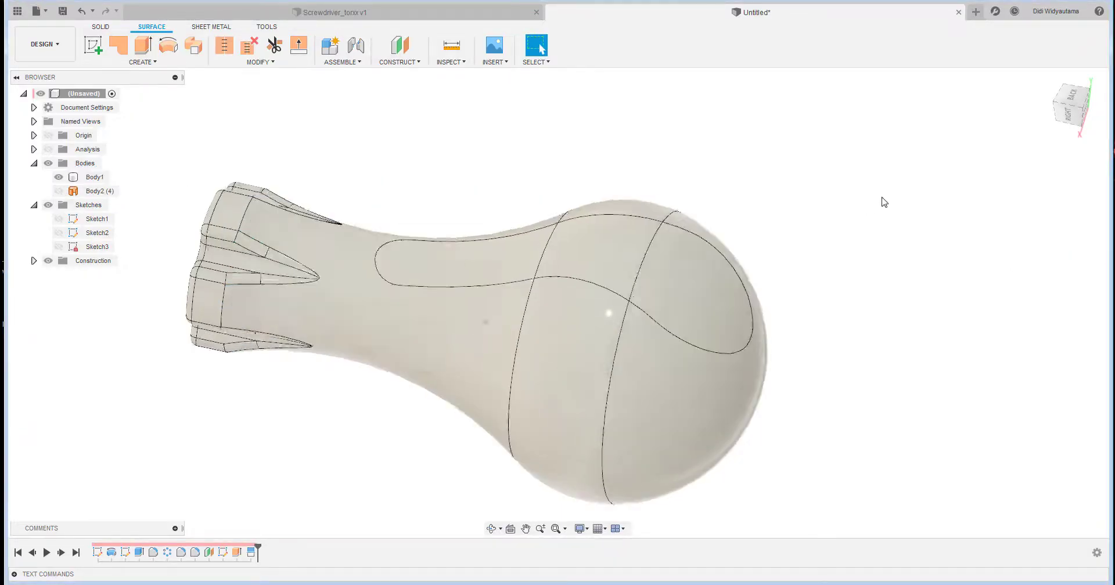
shift+middle_drag(881, 199, 895, 337)
shift+middle_drag(534, 261, 284, 108)
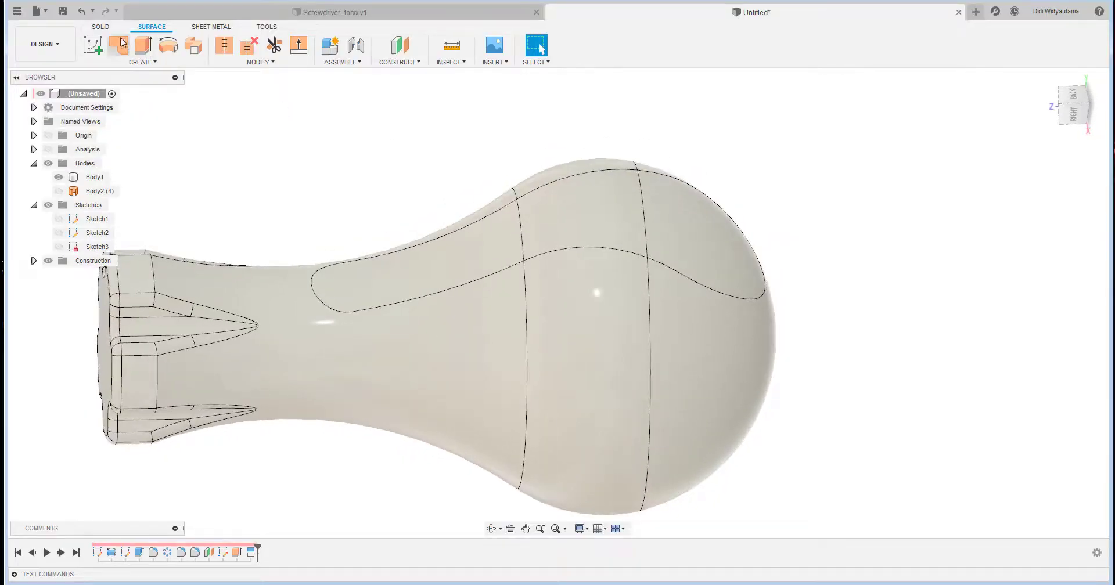
click(102, 28)
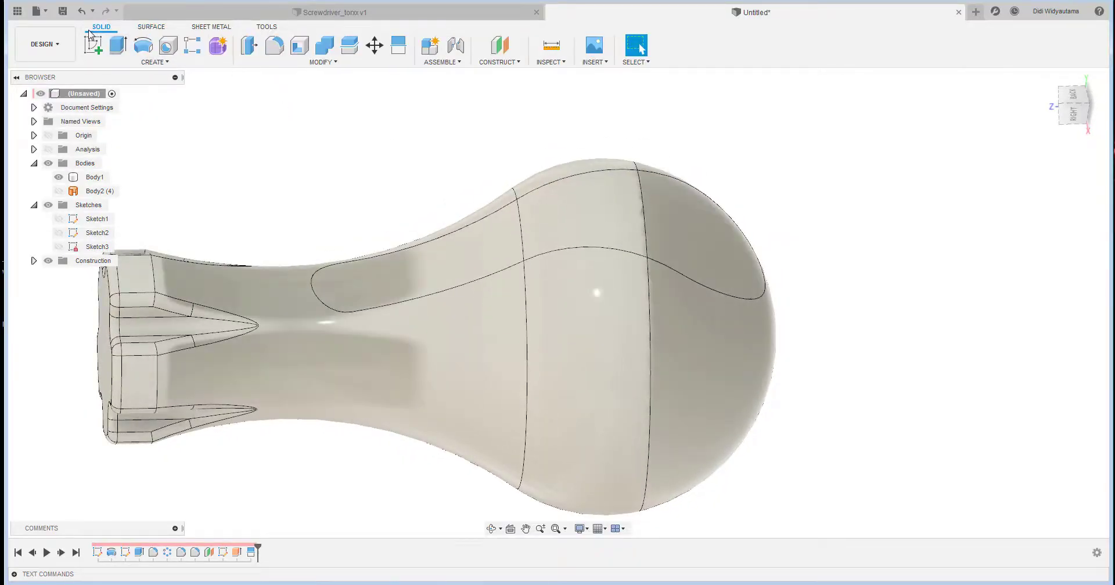
click(321, 62)
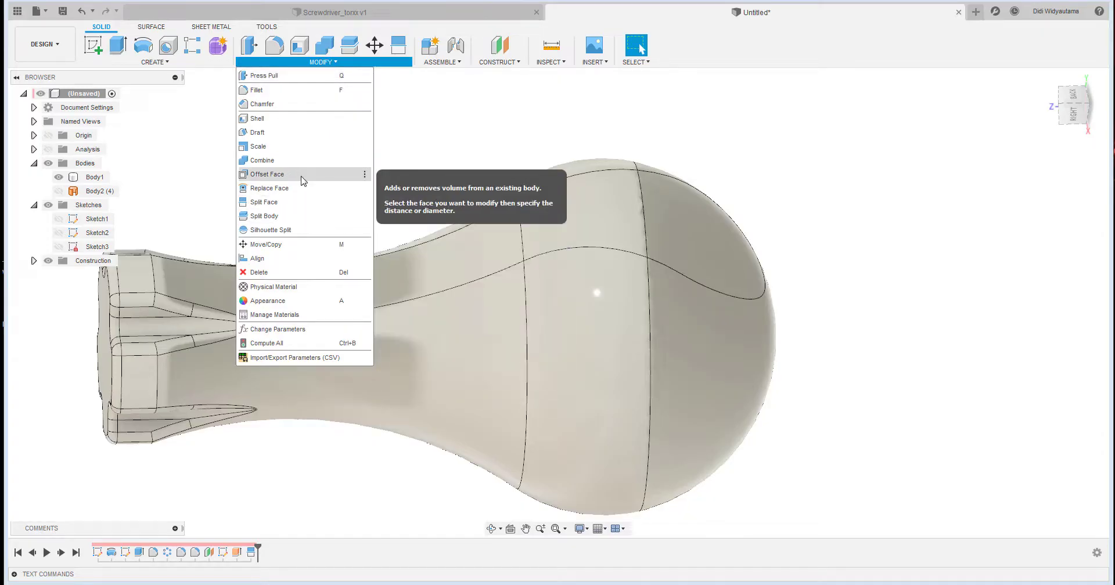
click(268, 174)
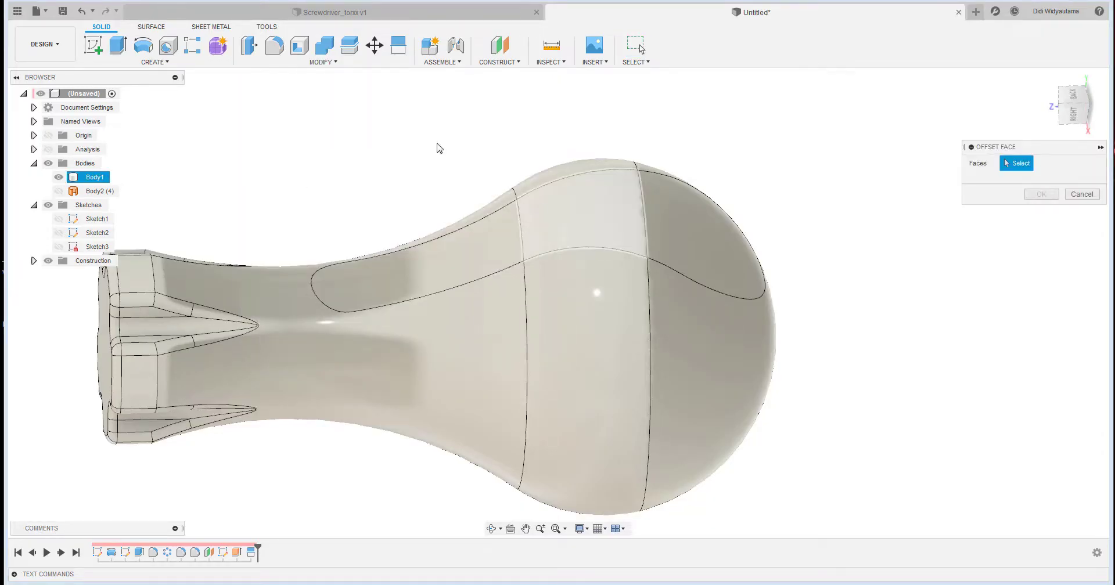
Open the finished Screwdriver_torx v10 design and examine the black grip areas on its handle
click(413, 12)
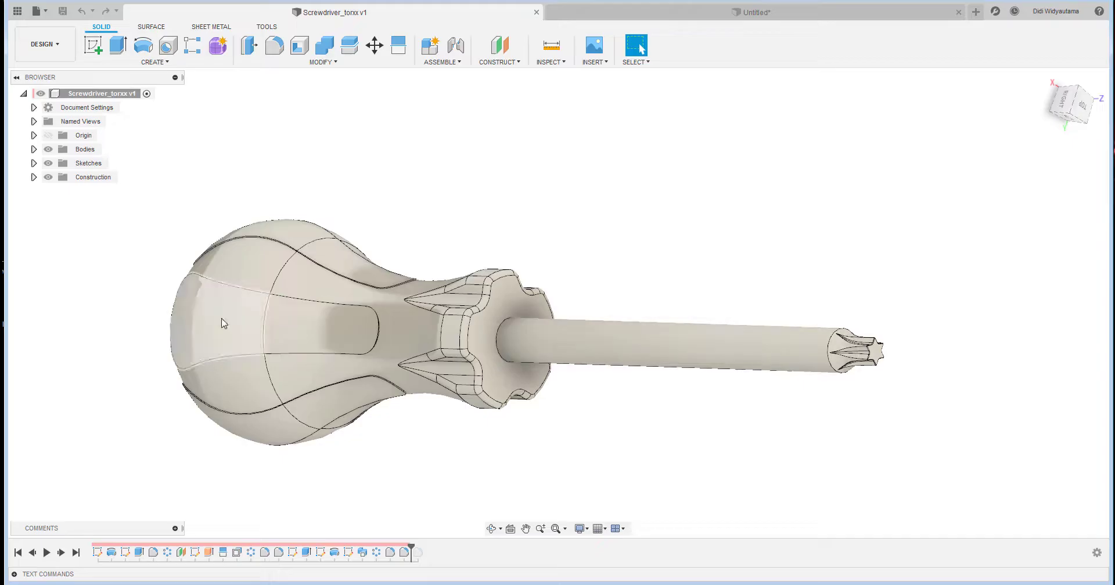
click(17, 11)
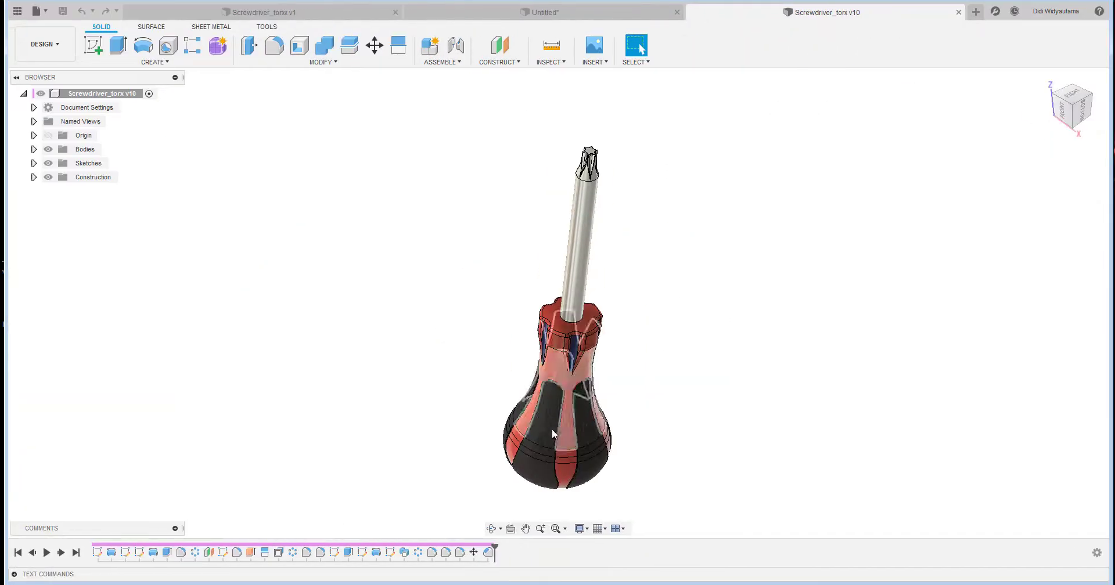
shift+middle_drag(719, 345, 682, 273)
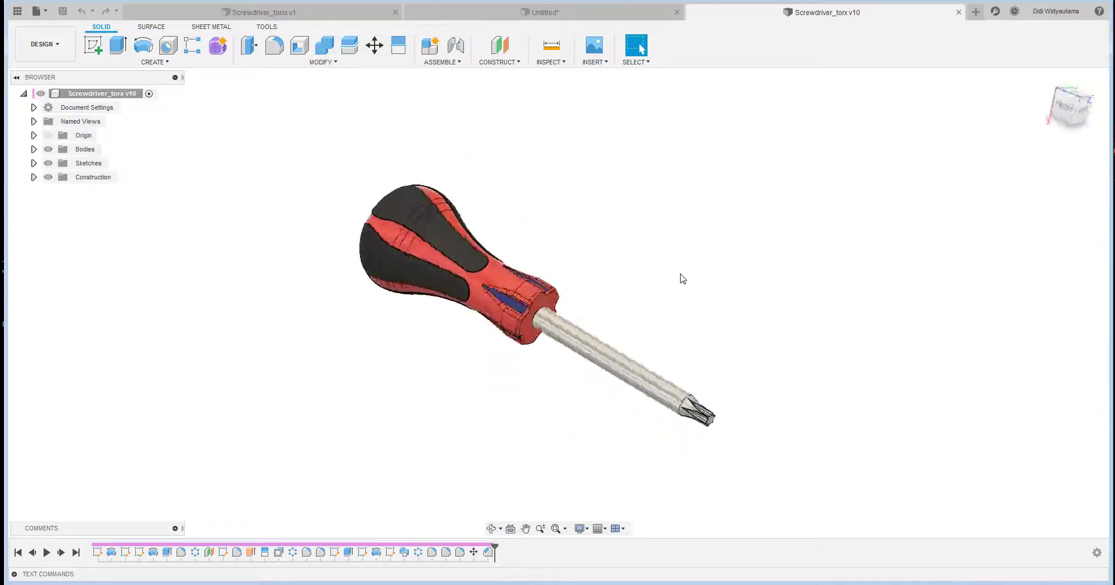
scroll(342, 259, up, 3)
shift+middle_drag(343, 259, 340, 235)
scroll(604, 331, up, 3)
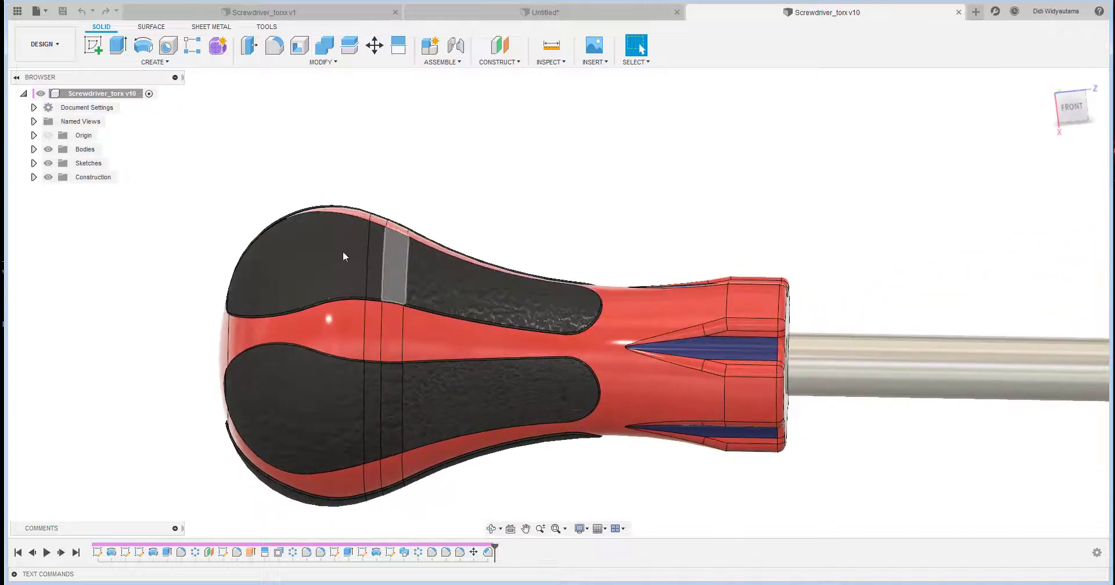
Return to the untitled handle design and offset the three faces inside the split grip outline by 0.2 mm
click(523, 12)
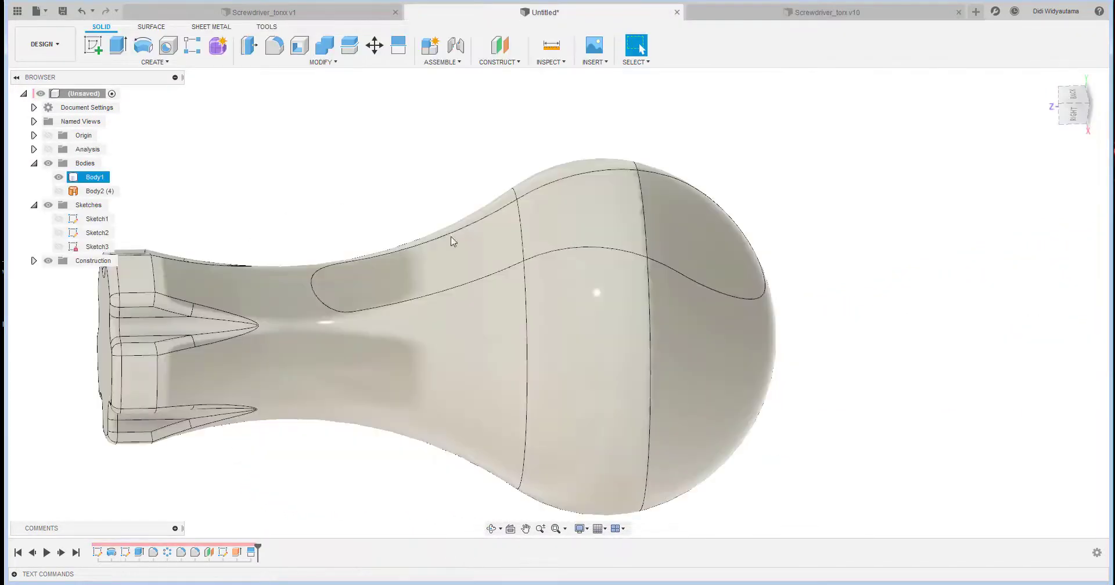
middle_drag(709, 234, 785, 199)
click(303, 63)
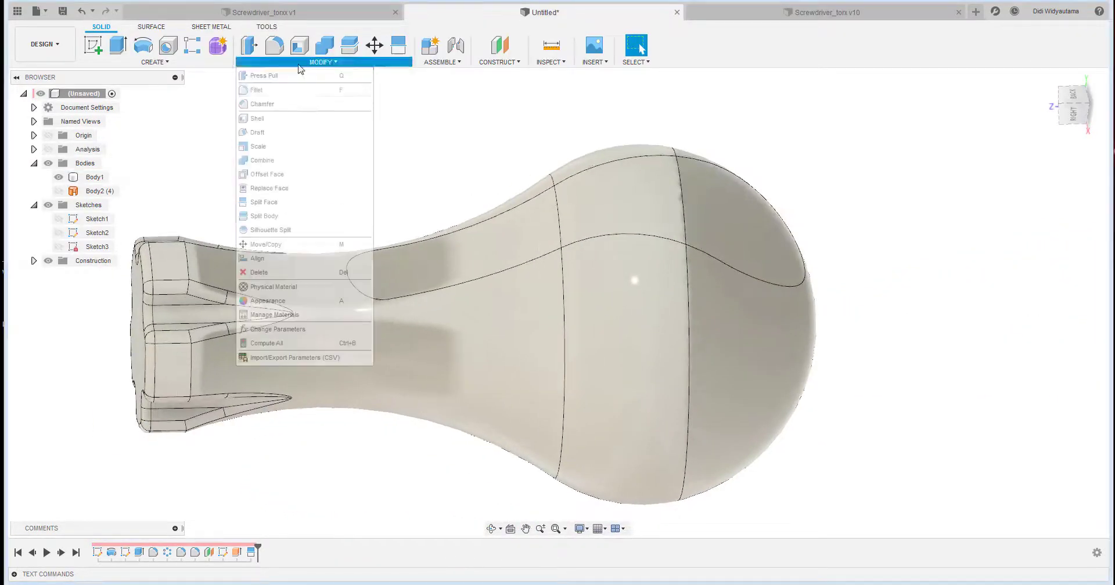
click(300, 174)
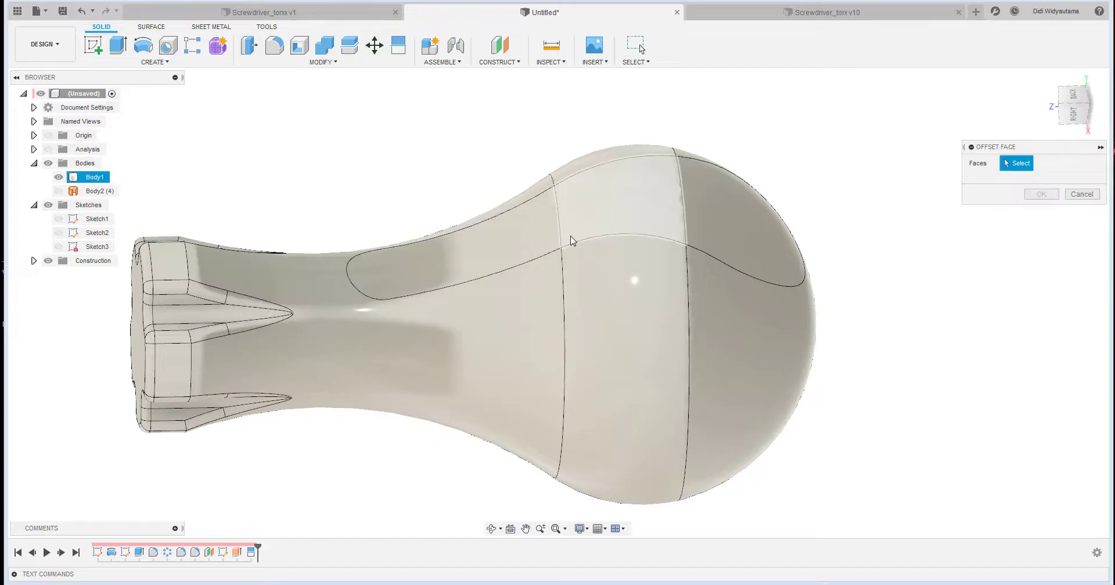
click(729, 219)
click(573, 199)
click(520, 205)
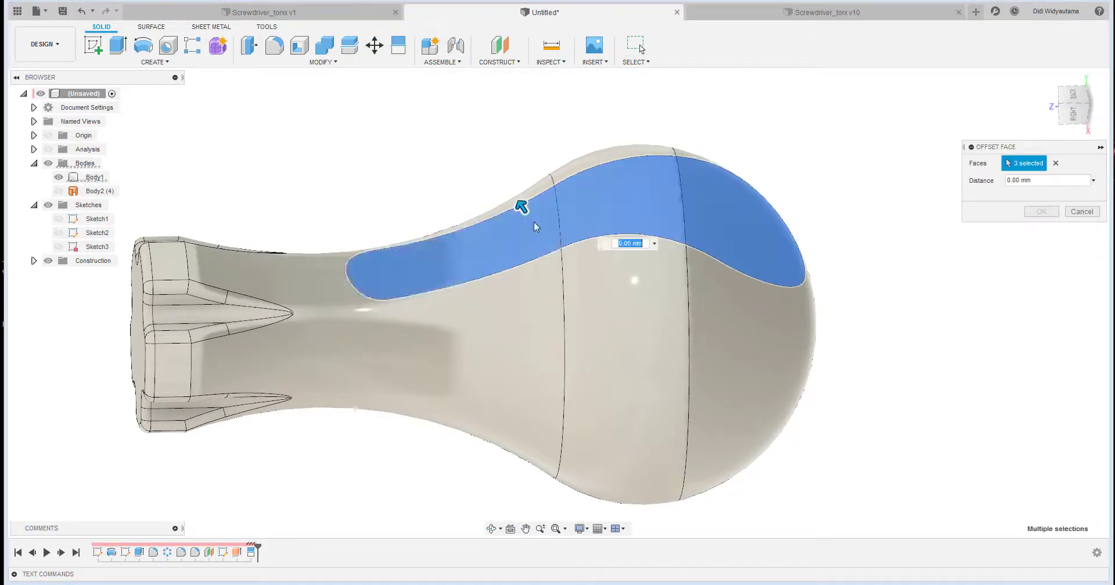
text(0.2)
key(Return)
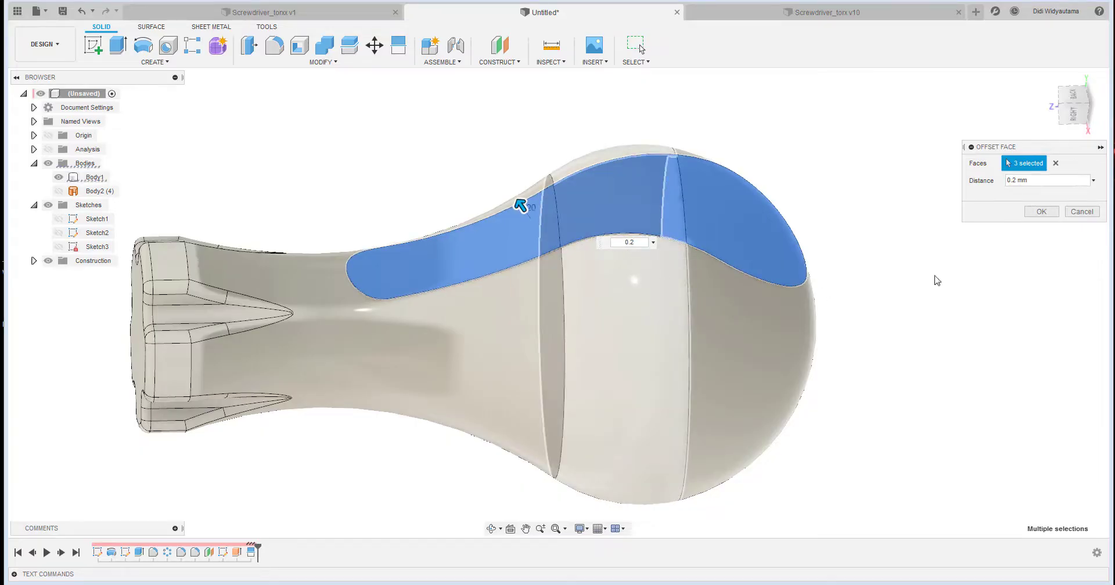
click(1040, 212)
Orient the view squarely onto the notched end of the handle in the upright top view
shift+middle_drag(978, 231, 1075, 114)
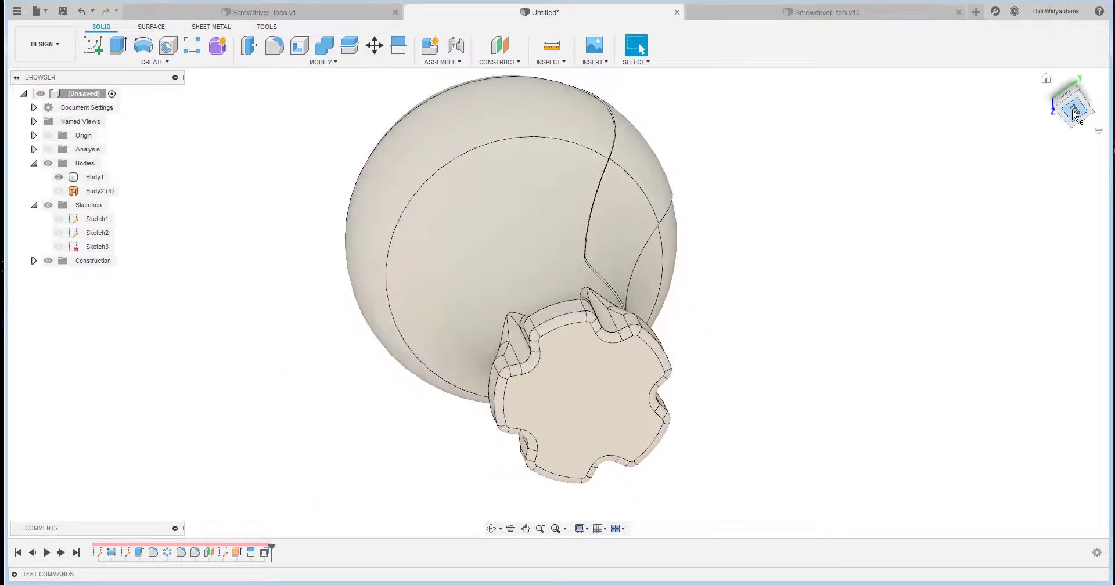
click(1075, 113)
click(1090, 84)
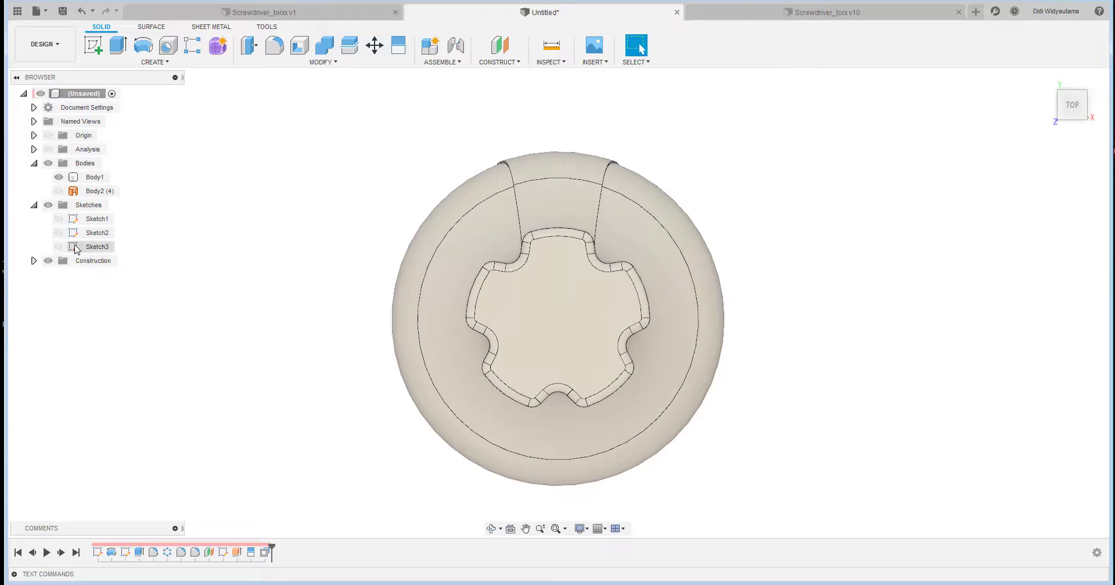
Show Sketch2 over the handle's notched end to compare its profile with the grip area, and hide the sketch again
click(59, 233)
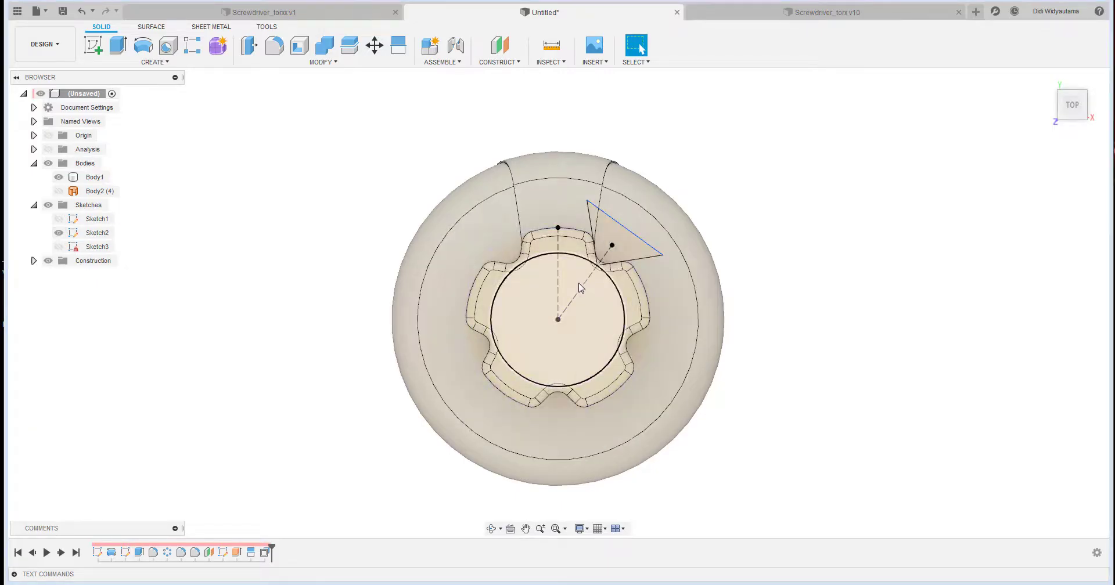
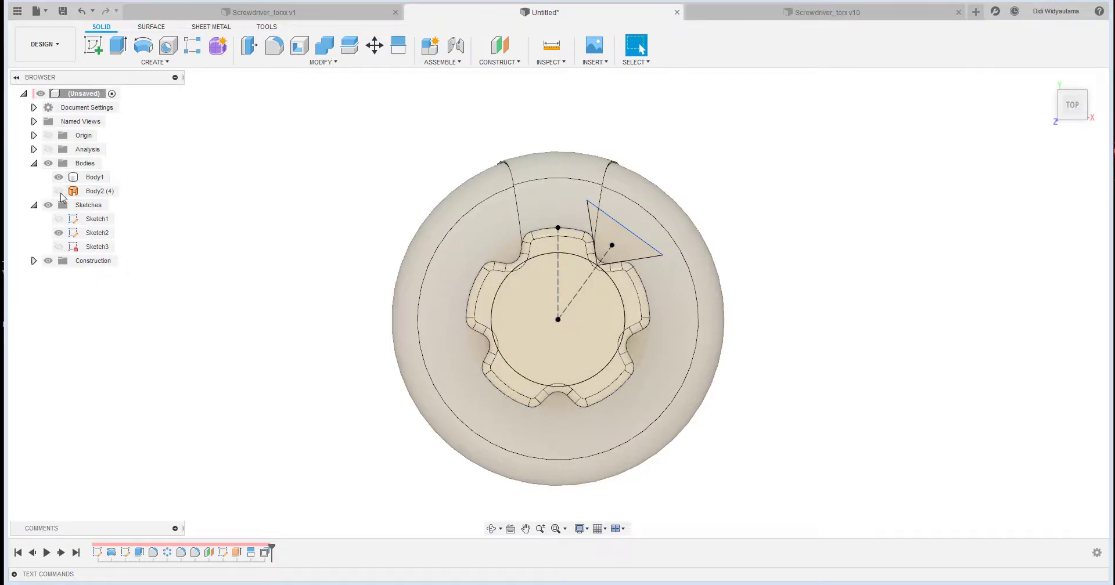
click(58, 233)
Try to circular-pattern the face offset feature around the handle's Z axis with quantity 5 and the Adjust compute option
mouse_move(789, 249)
shift+middle_down()
mouse_move(321, 301)
mouse_move(402, 438)
mouse_move(951, 266)
mouse_move(179, 87)
mouse_move(299, 73)
shift+middle_up()
click(157, 63)
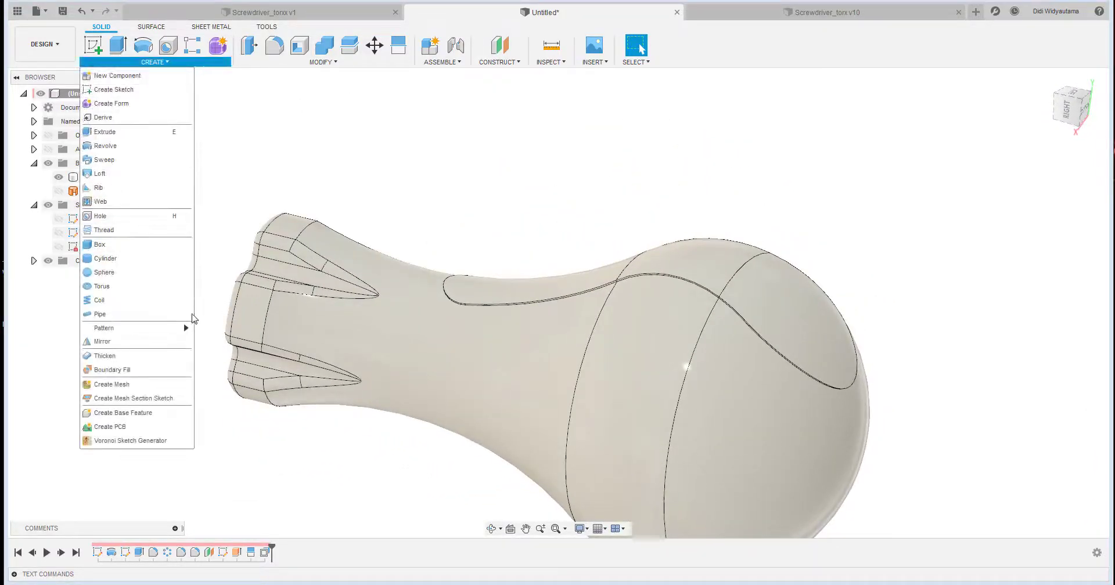
mouse_move(177, 329)
click(227, 341)
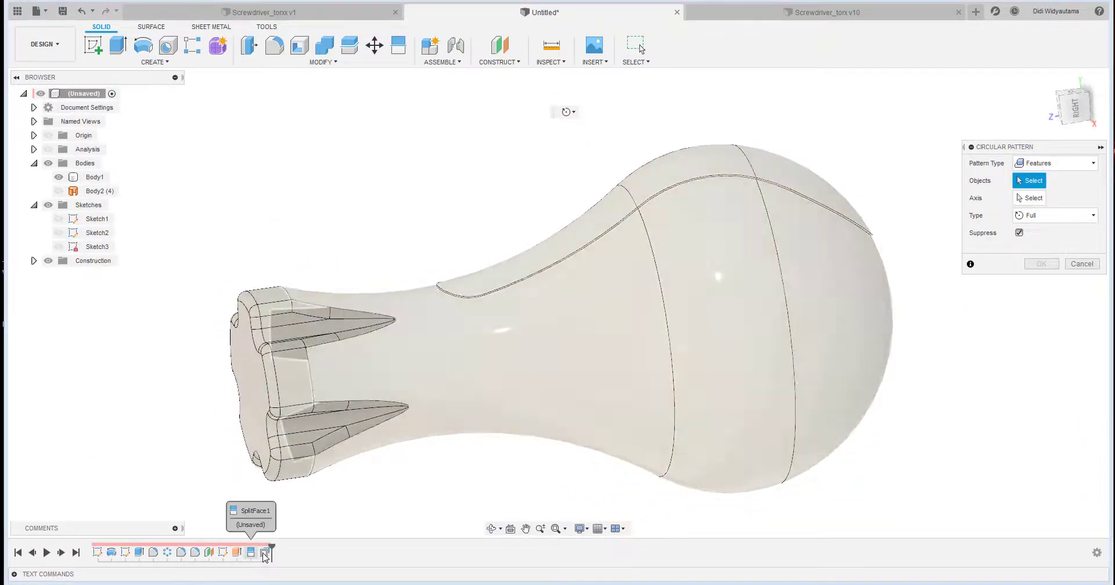
click(264, 552)
click(1035, 201)
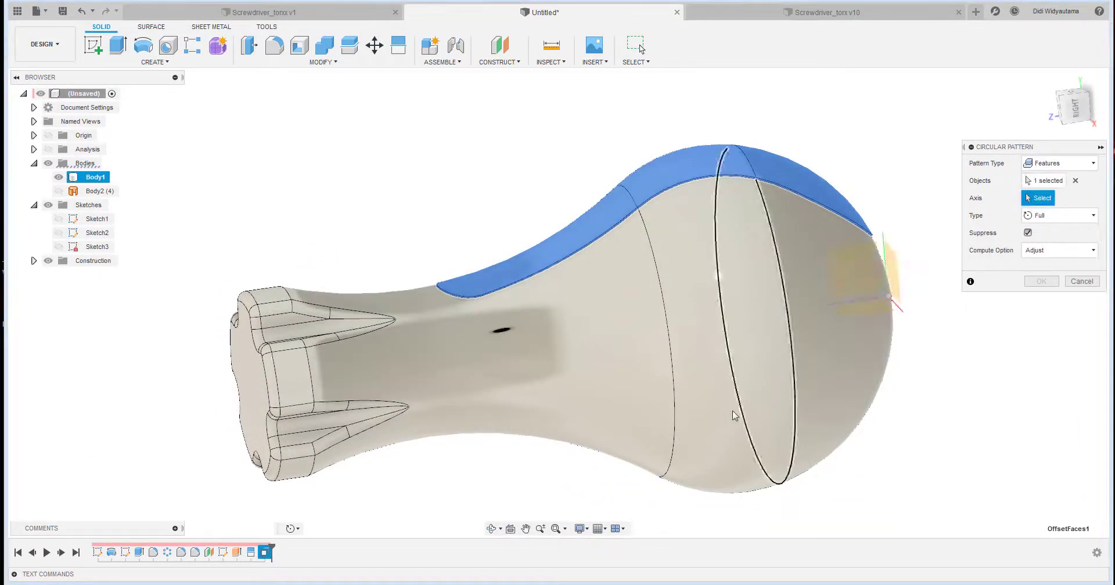
click(858, 301)
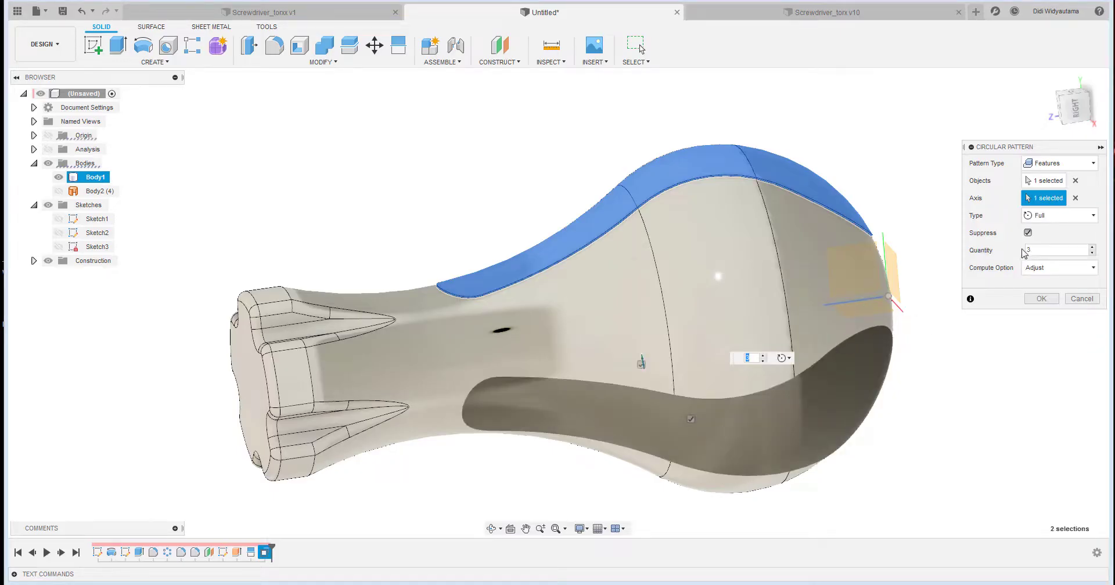
text(5)
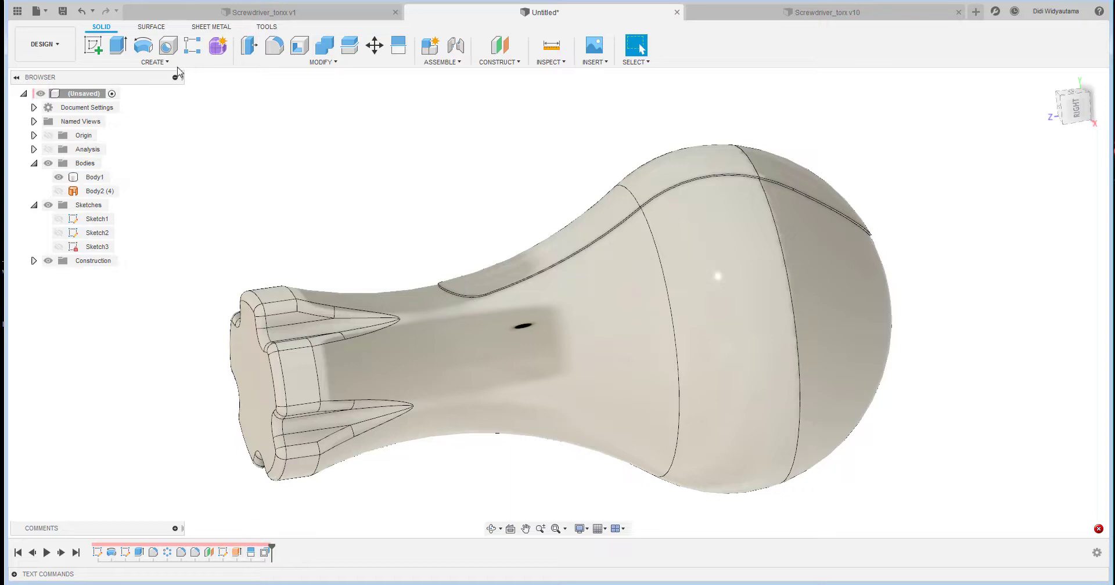
Circular-pattern the face offset feature around the handle's Z axis with quantity 5 and the Optimized compute option
click(155, 62)
mouse_move(133, 328)
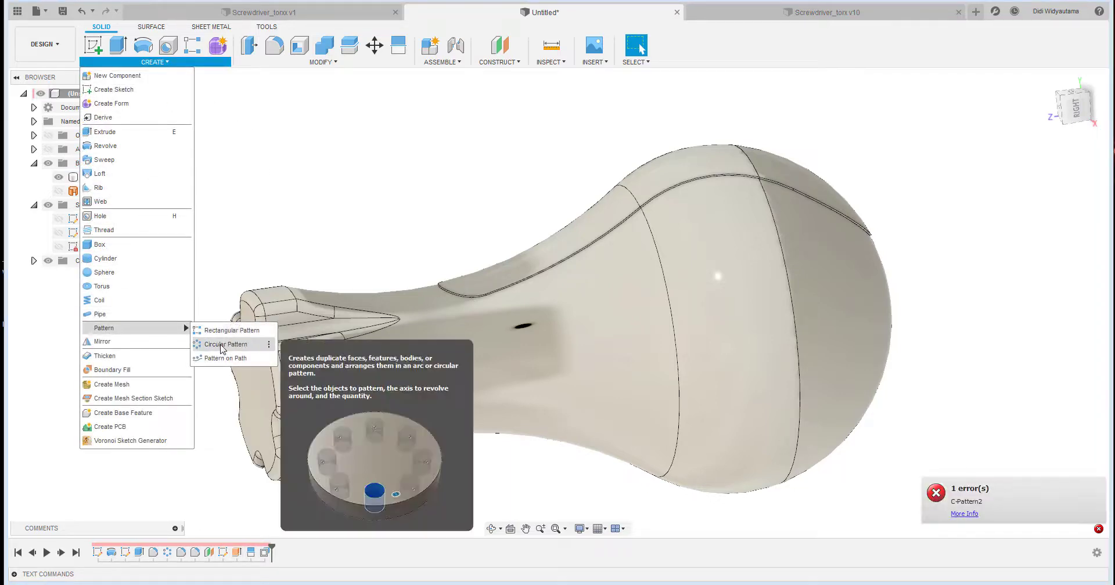
click(222, 346)
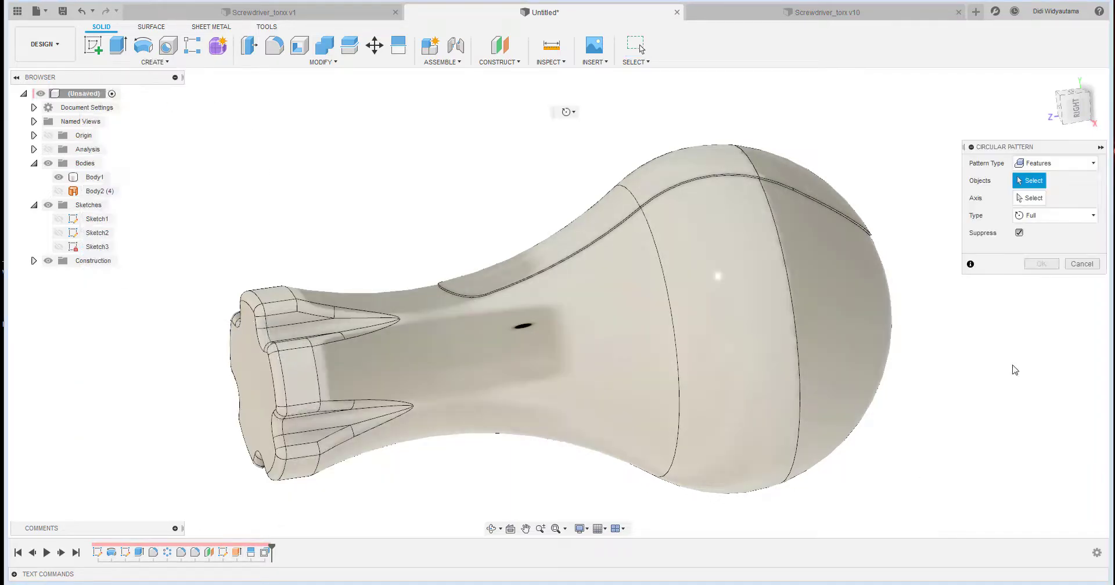
click(265, 552)
click(1041, 198)
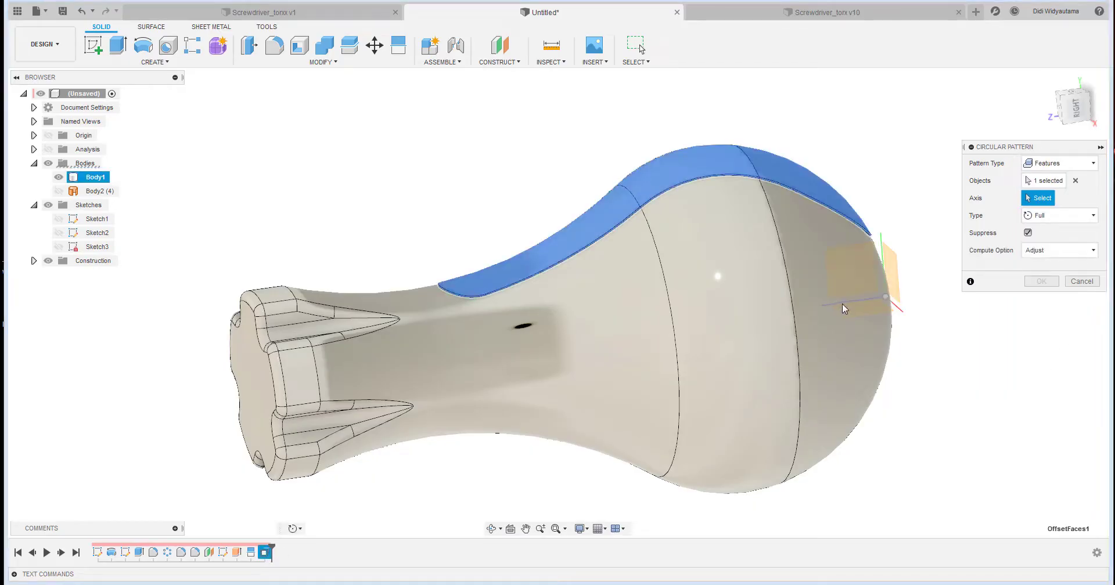
click(844, 307)
click(1059, 271)
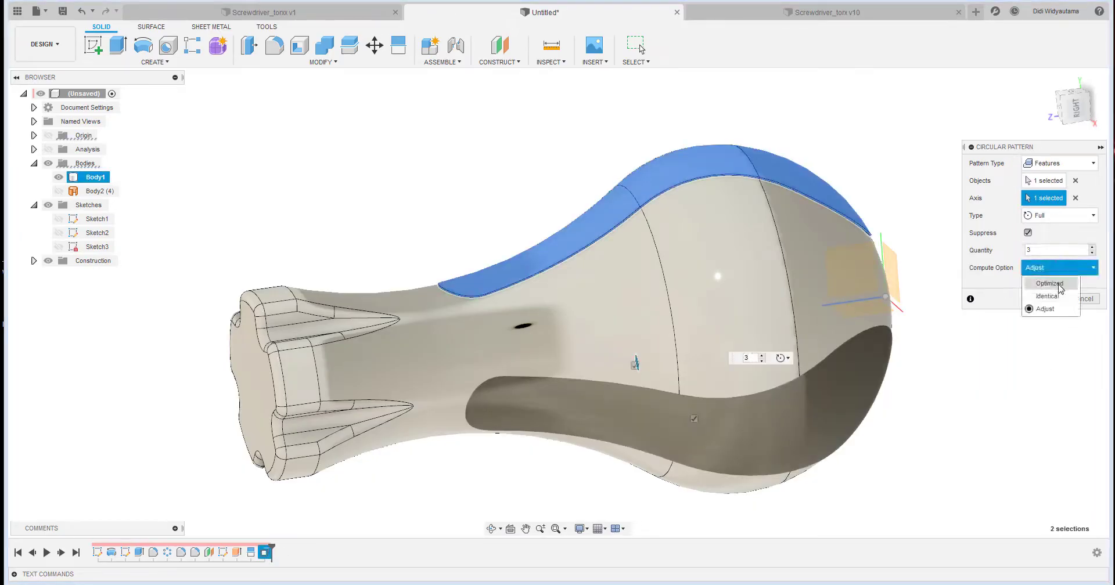
click(1058, 284)
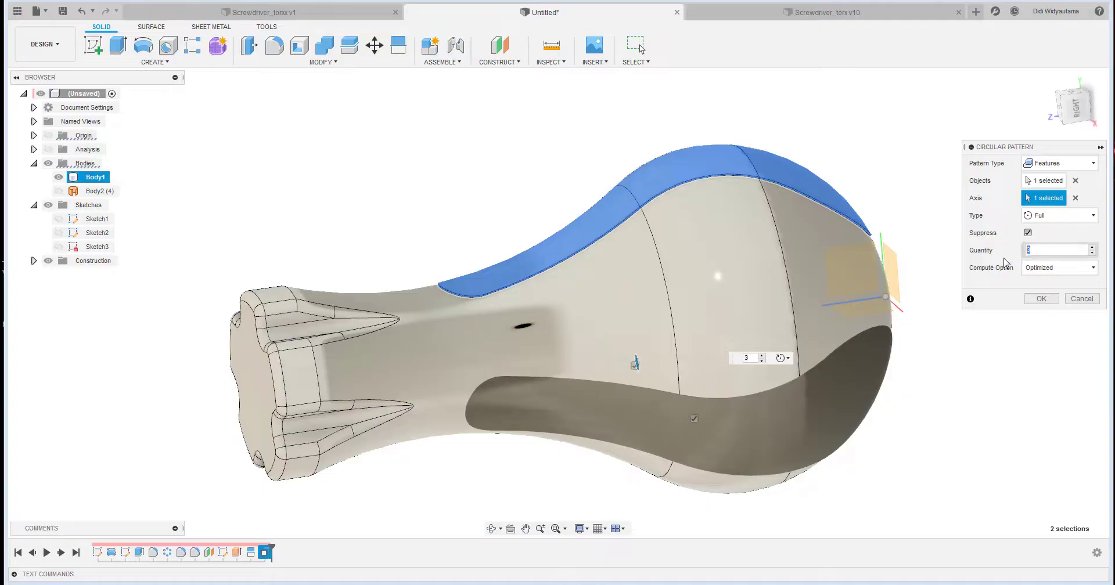
text(5)
click(1041, 298)
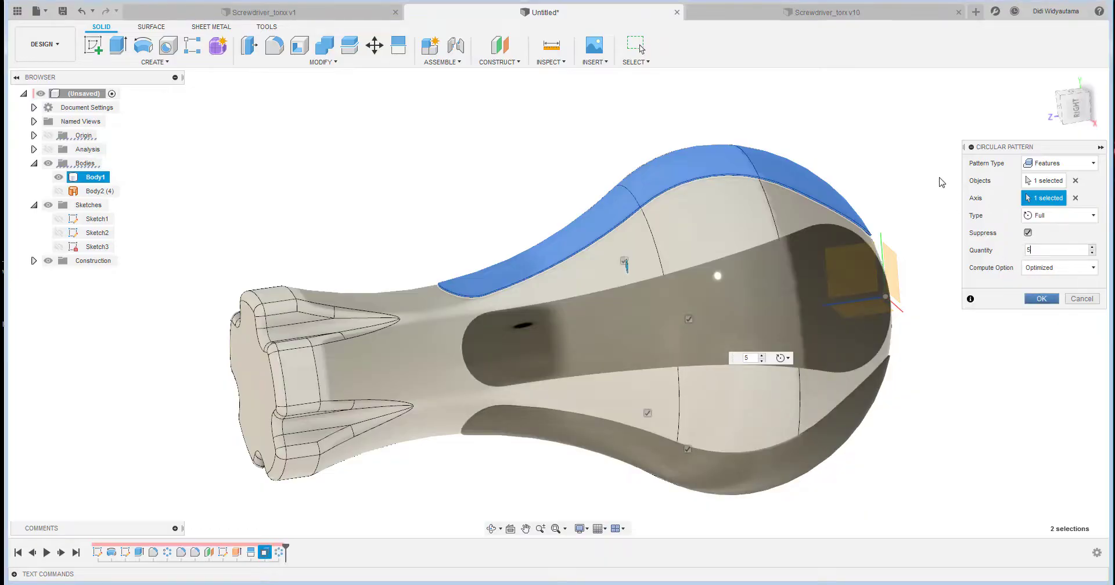
Edit the grip outline sketch so the large rounded end has a 16 mm diameter, and finish the sketch
shift+middle_drag(978, 278, 659, 383)
mouse_move(807, 358)
shift+middle_down()
mouse_move(296, 348)
mouse_move(279, 395)
shift+middle_up()
click(222, 556)
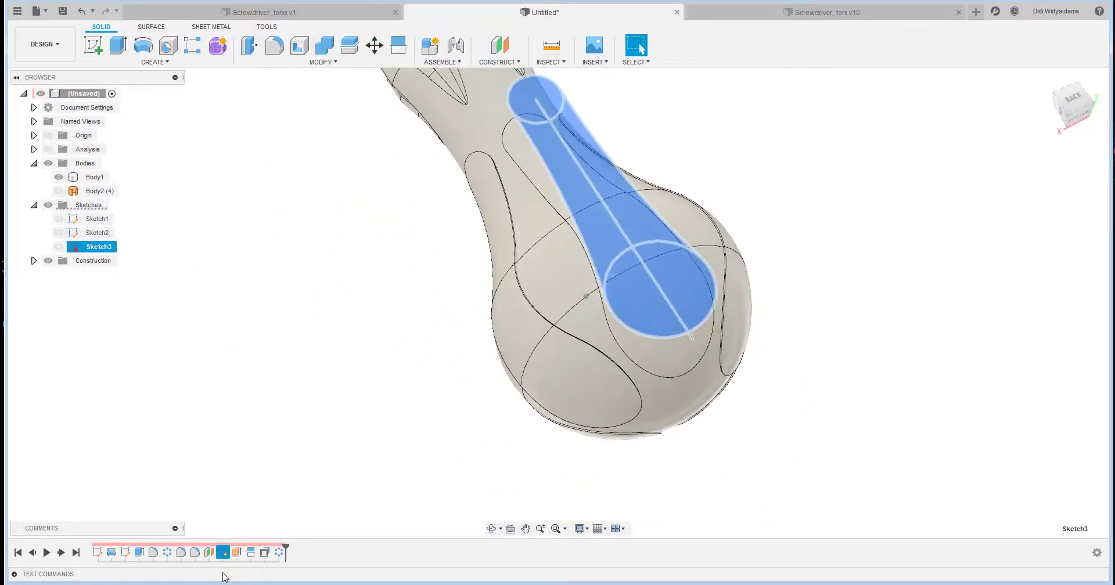
double_click(223, 555)
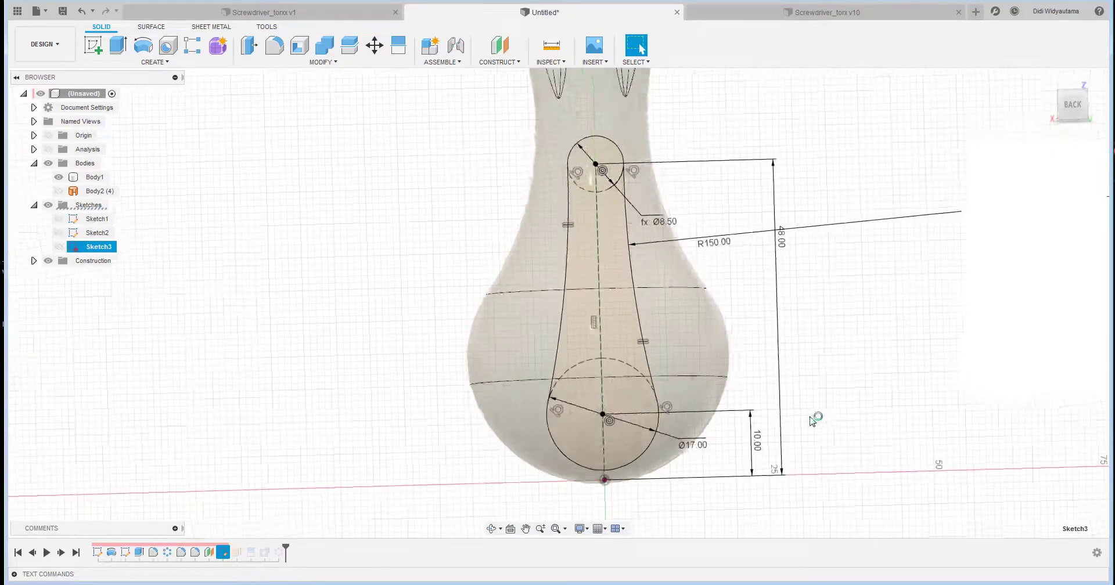
double_click(684, 454)
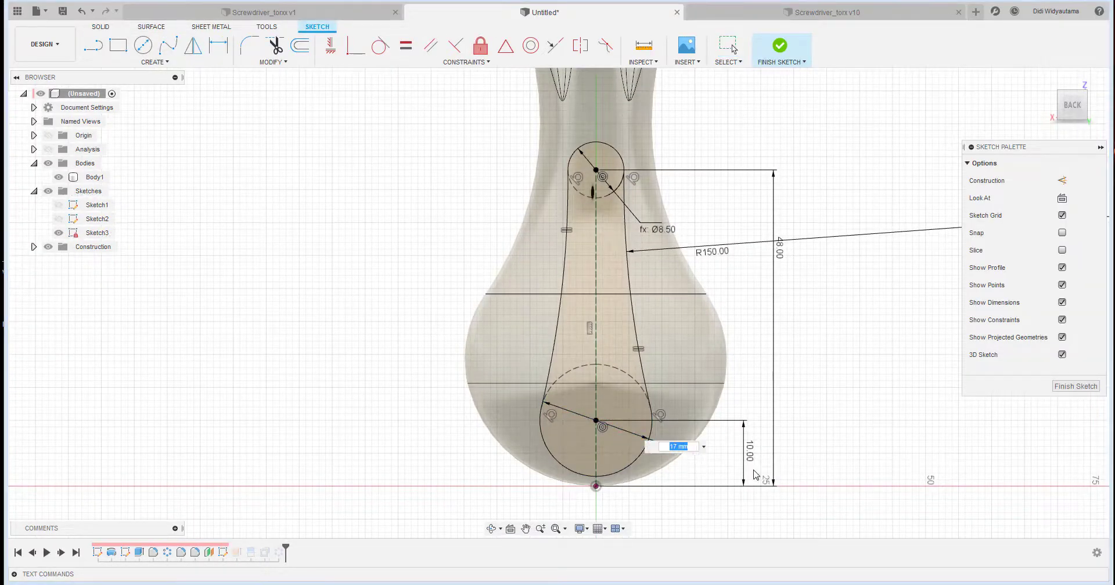
key(Return)
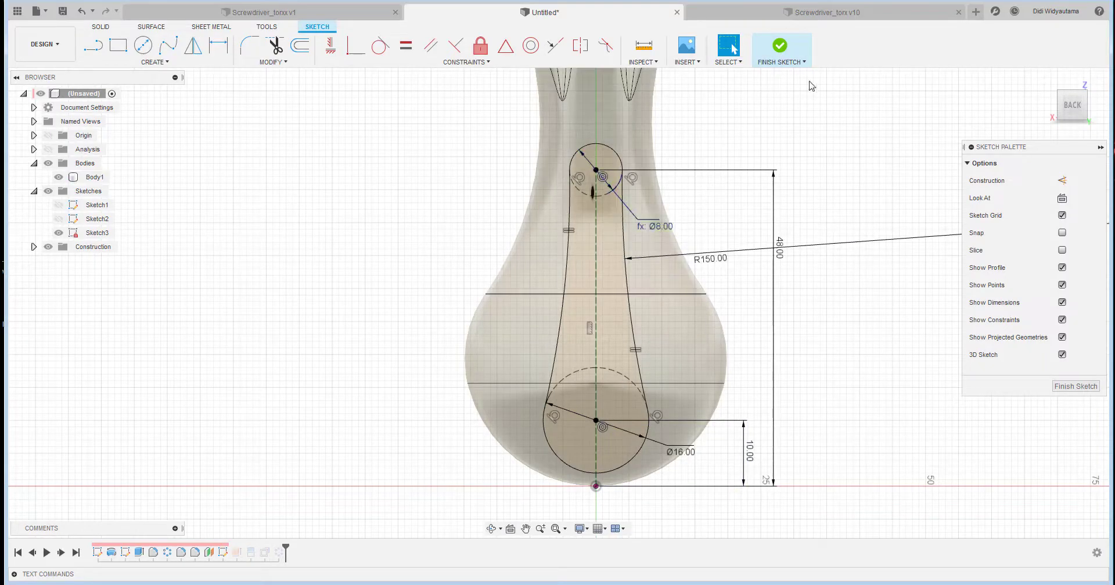
click(782, 46)
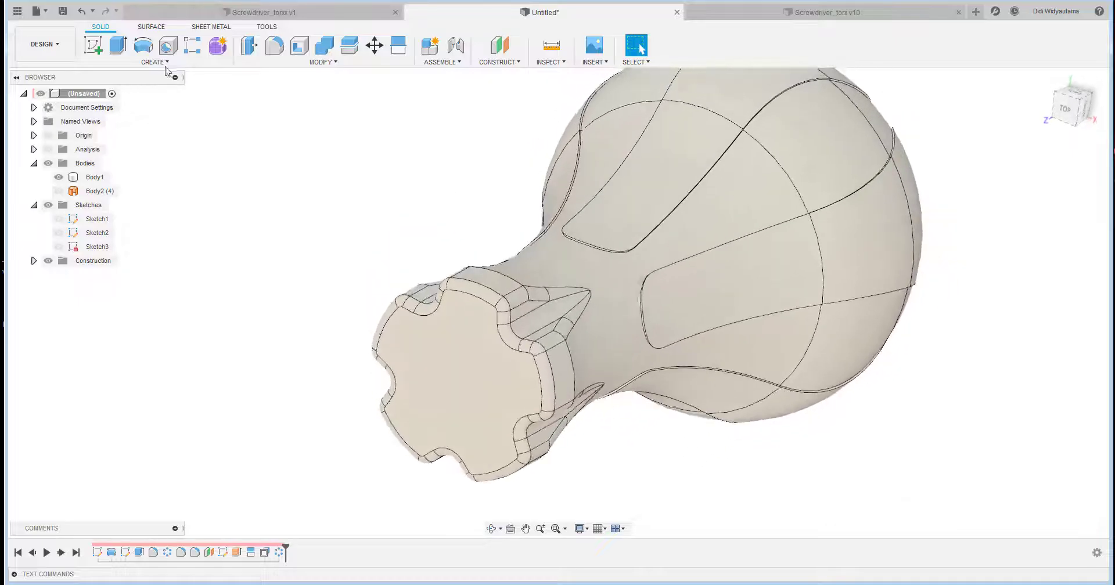
Sketch an 8 mm diameter circle centred on the origin on the handle's flat notched end face
click(93, 45)
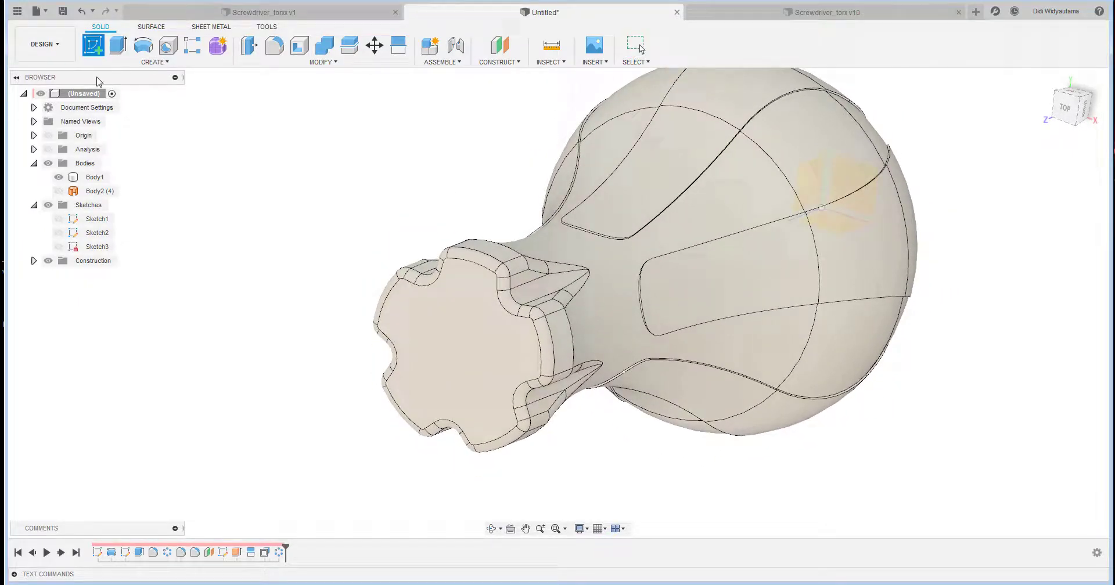
click(458, 325)
click(144, 45)
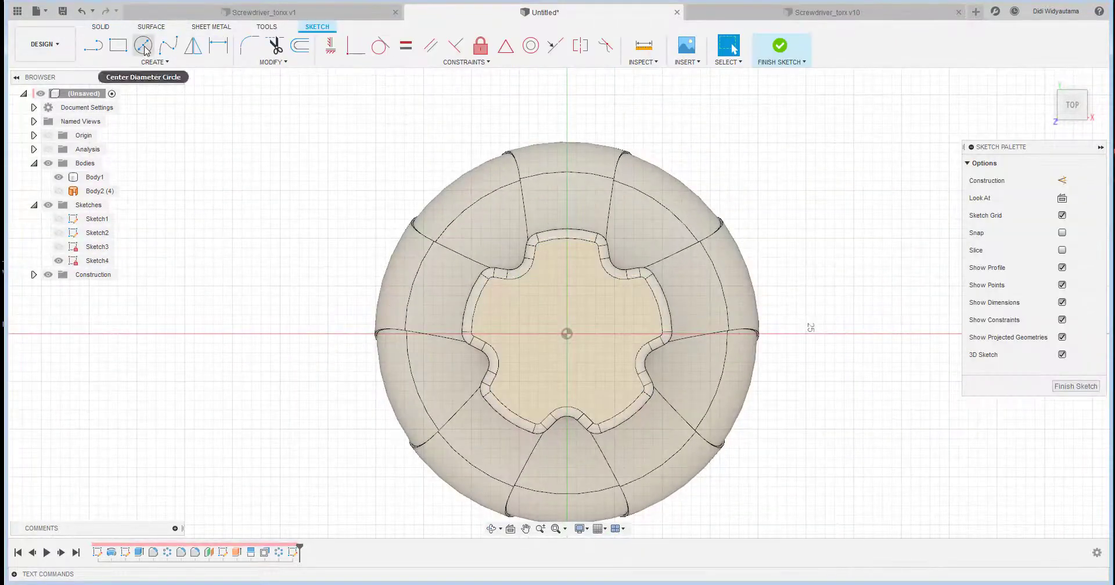
click(569, 334)
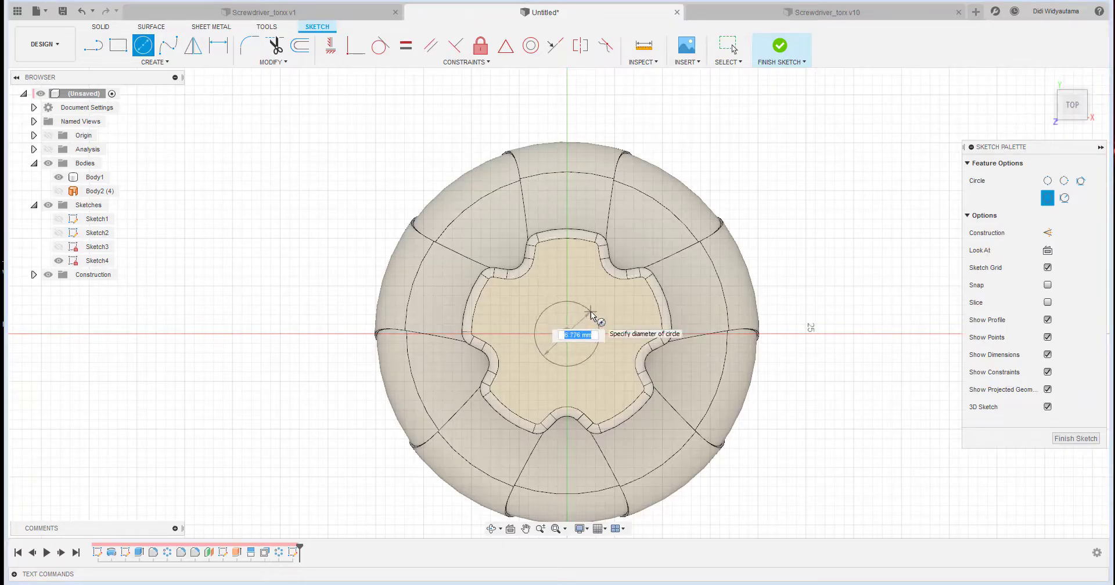
text(8)
key(Return)
key(Escape)
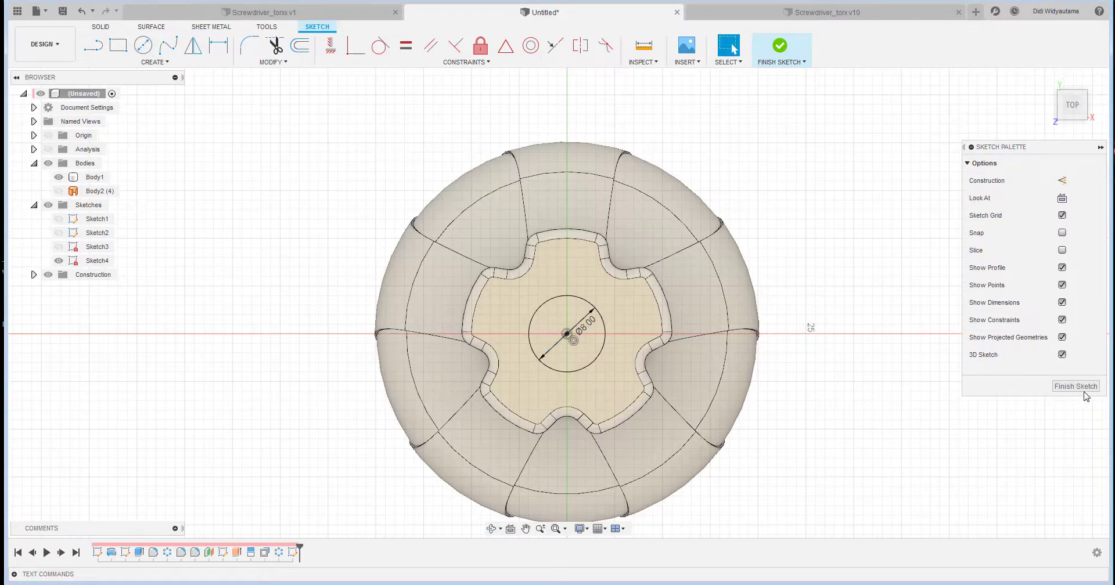
click(1082, 387)
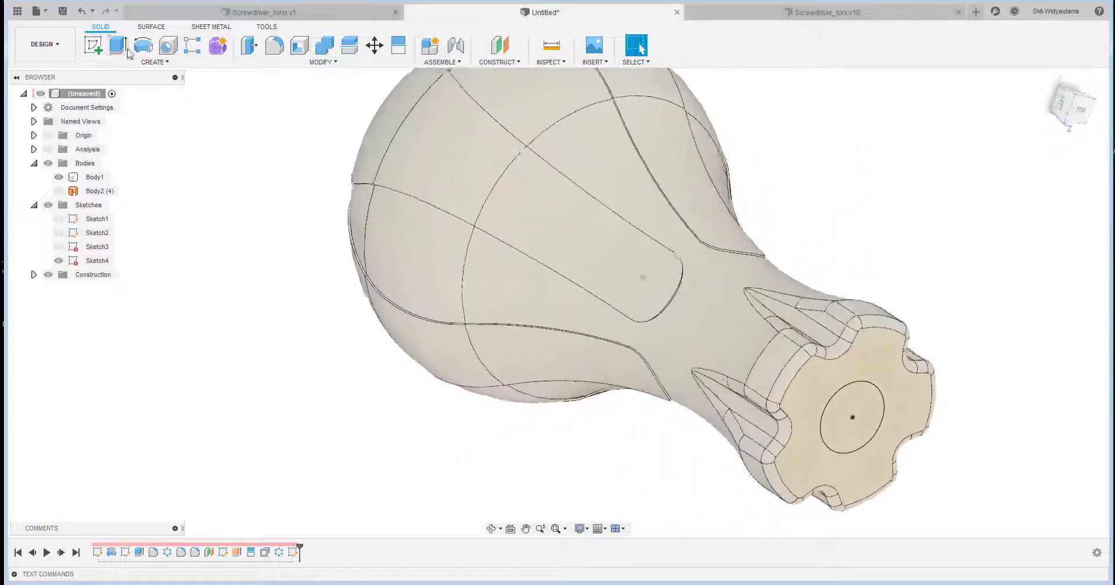
Extrude the 8 mm circle outward from the handle's notched end as a new body to form the screwdriver shaft
click(125, 50)
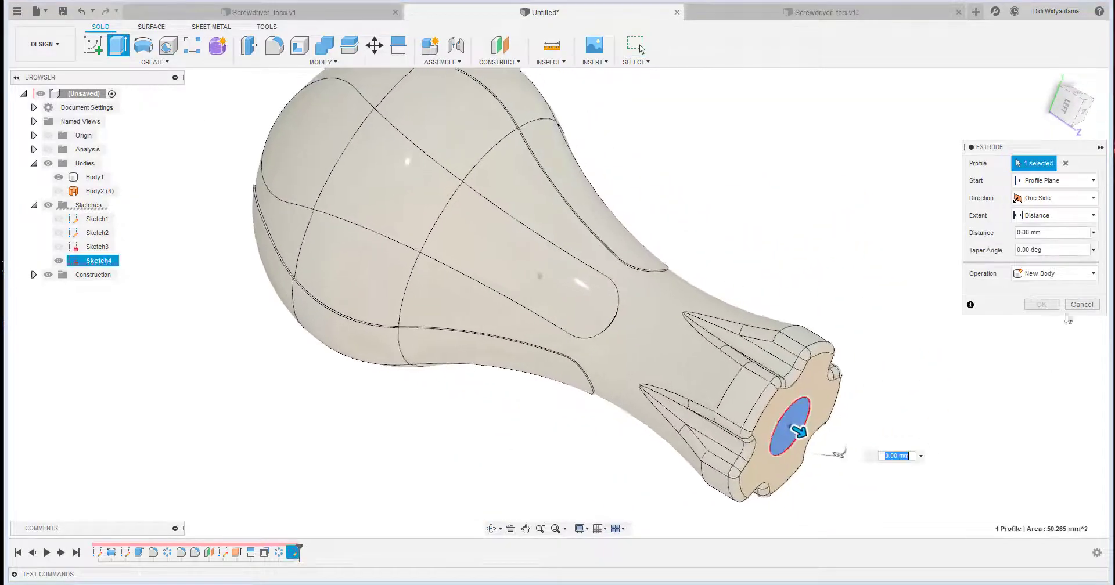
drag(670, 402, 909, 488)
click(1057, 273)
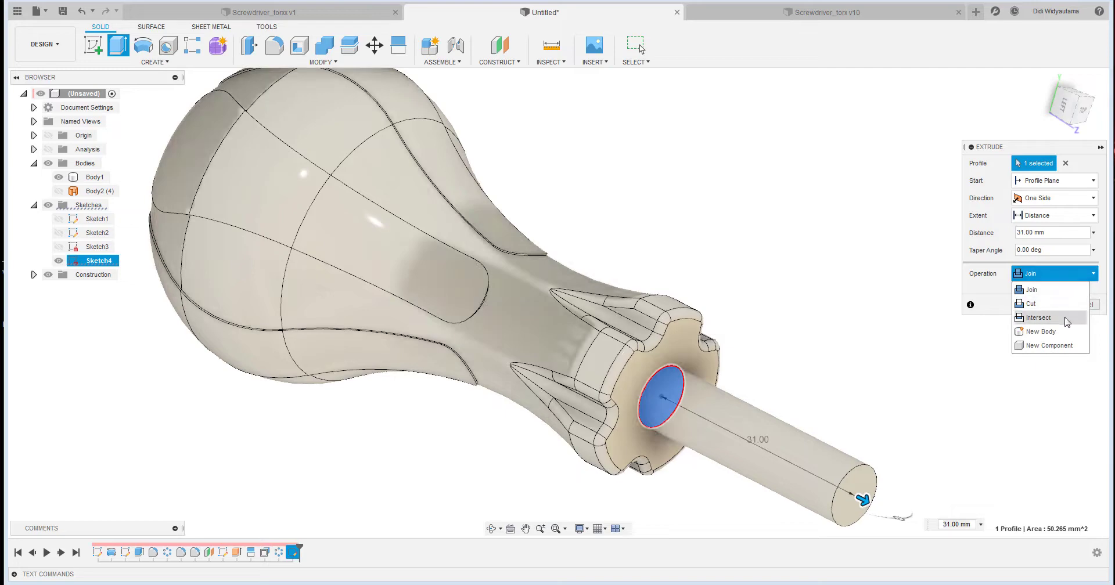
click(1070, 335)
shift+middle_drag(816, 385, 798, 401)
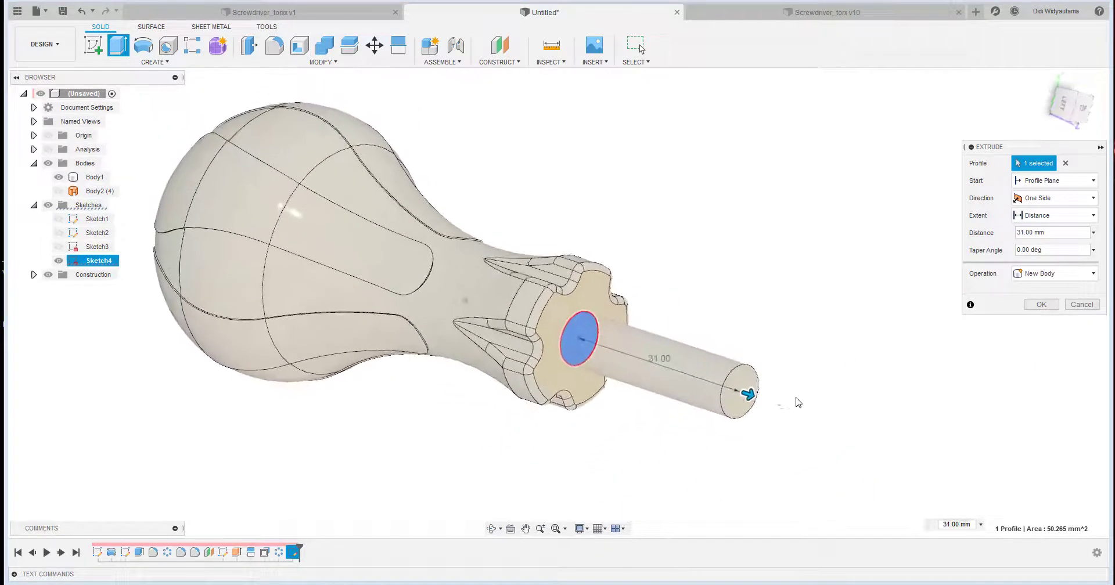
drag(755, 395, 891, 445)
shift+middle_drag(774, 406, 1030, 389)
scroll(1040, 390, down, 3)
drag(841, 384, 846, 382)
mouse_move(847, 382)
shift+middle_down()
mouse_move(863, 309)
mouse_move(388, 159)
mouse_move(754, 217)
mouse_move(407, 151)
shift+middle_up()
click(1042, 306)
Create a sketch on the vertical origin XZ plane and project the circular edge of the shaft's free end into it
click(93, 44)
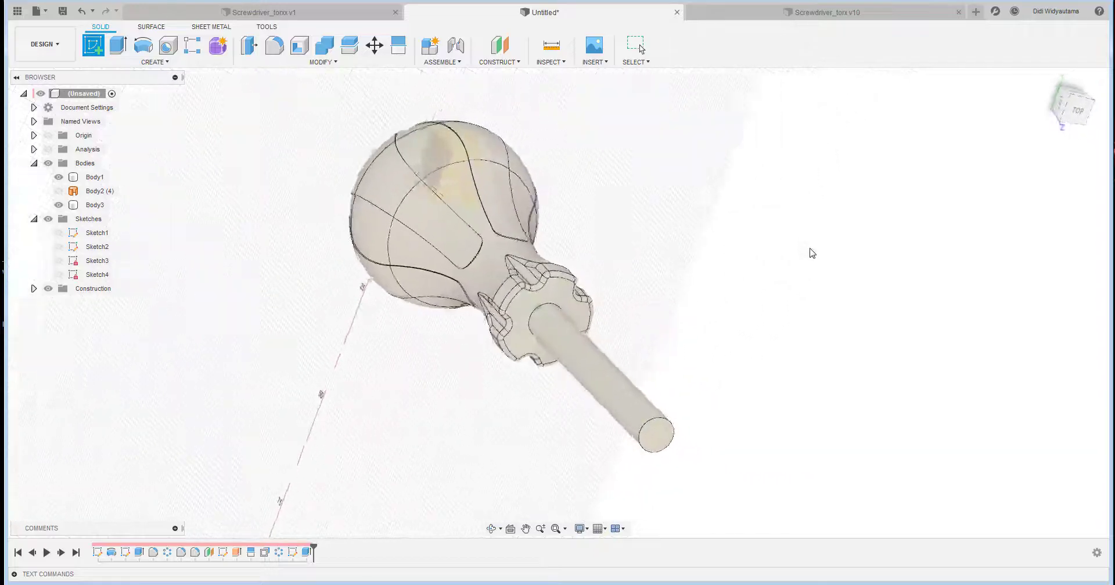
mouse_move(809, 249)
shift+middle_down()
mouse_move(819, 282)
mouse_move(722, 505)
mouse_move(823, 444)
mouse_move(874, 330)
shift+middle_up()
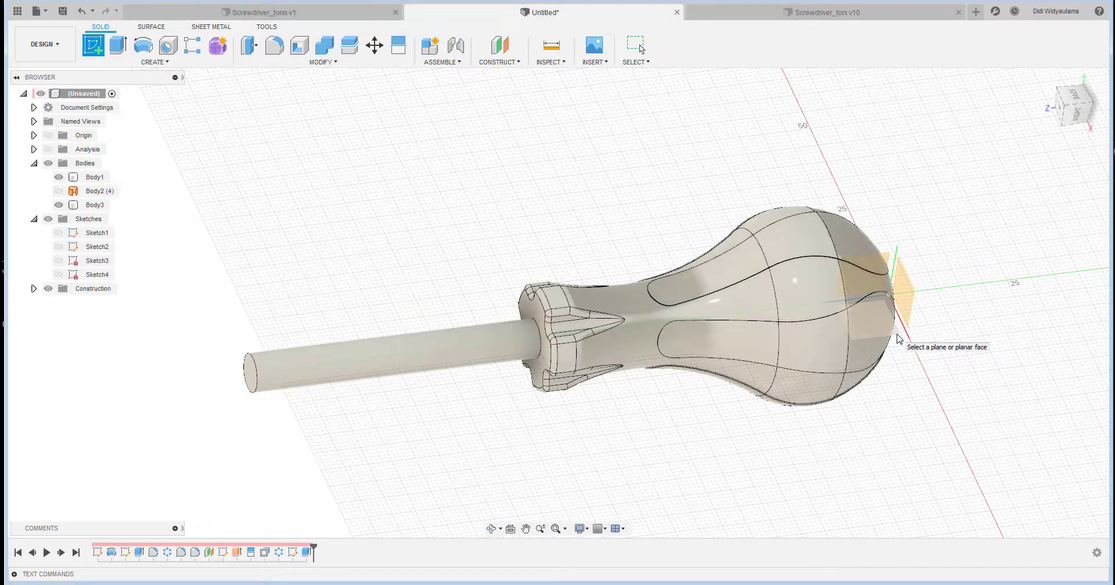
click(897, 339)
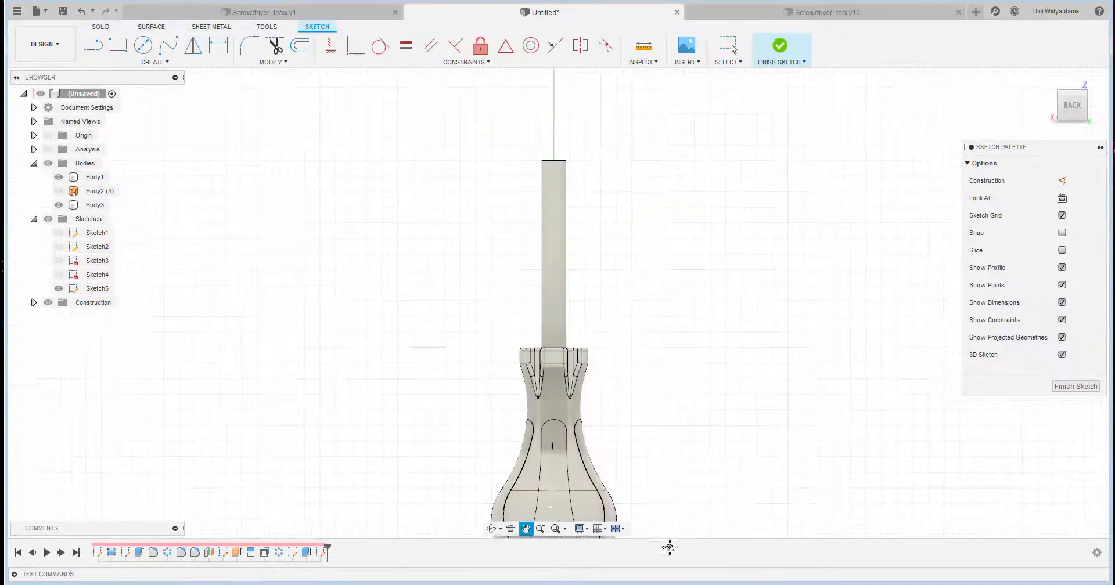
scroll(557, 181, up, 5)
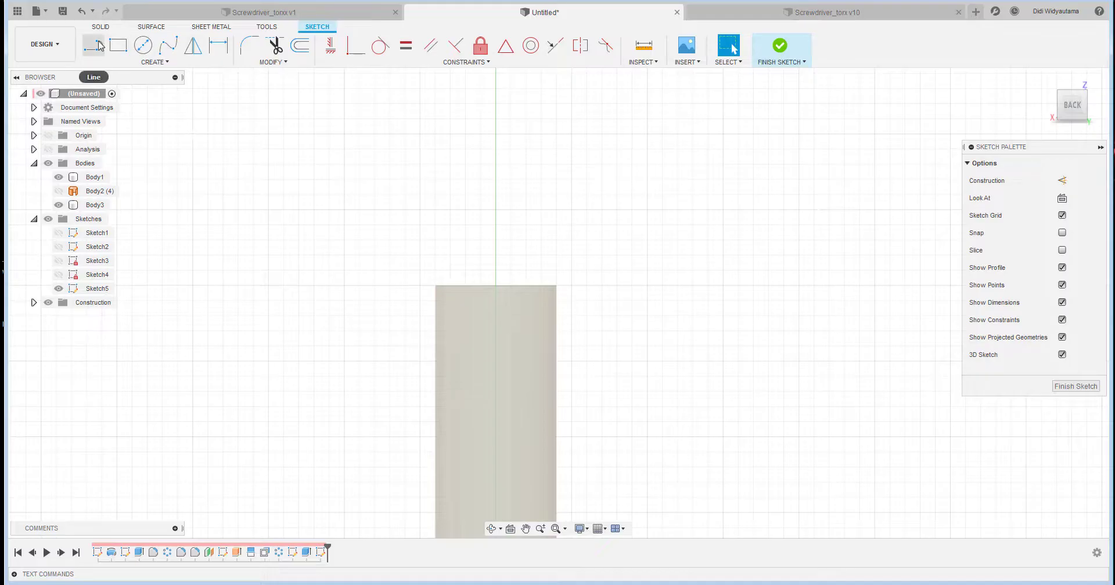
click(142, 61)
mouse_move(168, 277)
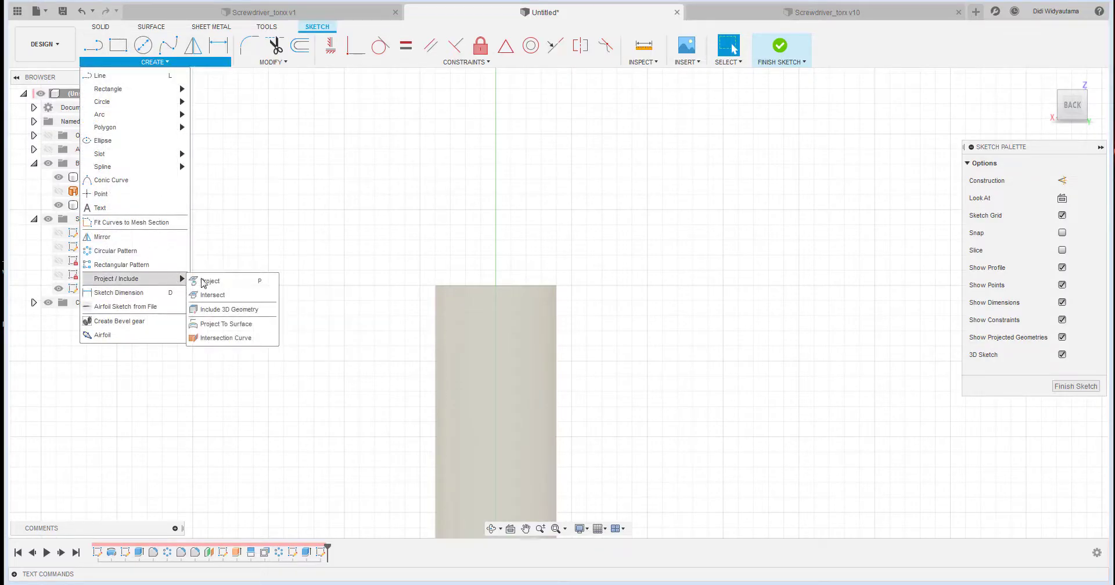
click(277, 290)
click(522, 286)
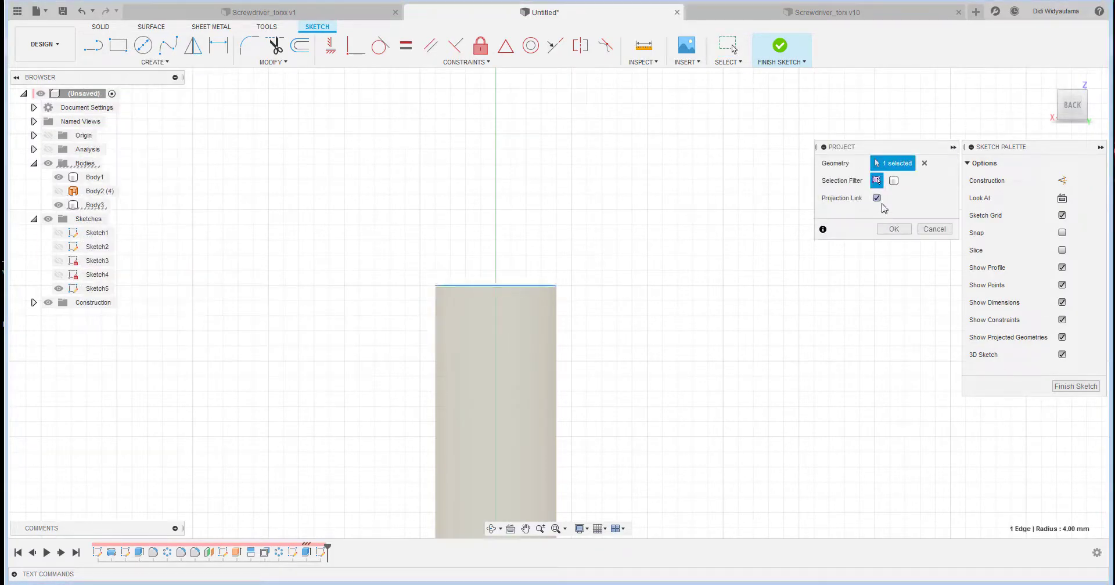
click(893, 229)
Draw an 8 mm vertical line outward from the midpoint of the projected shaft edge
click(93, 45)
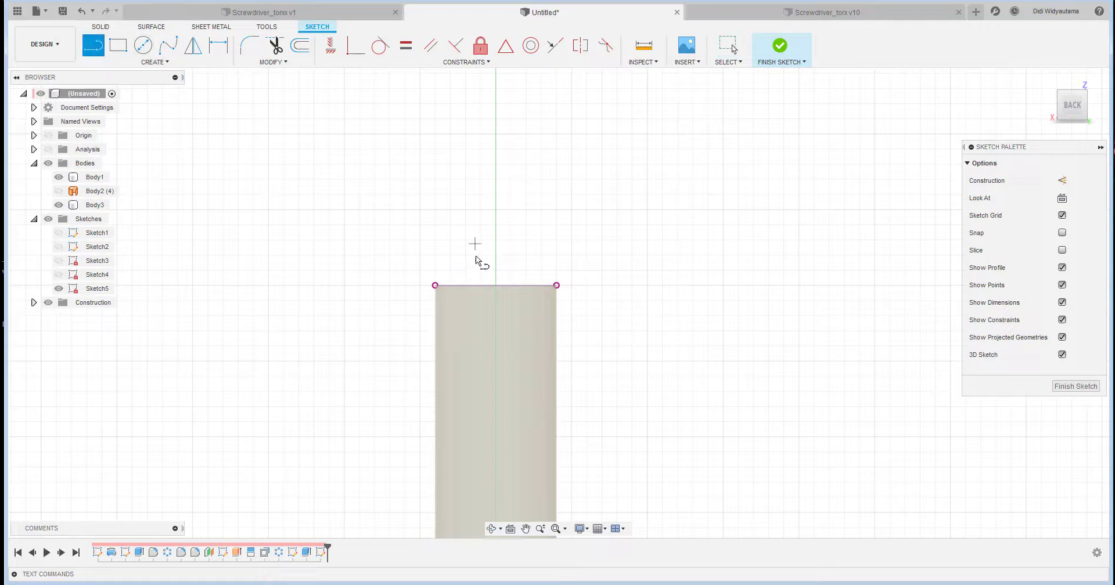
click(495, 286)
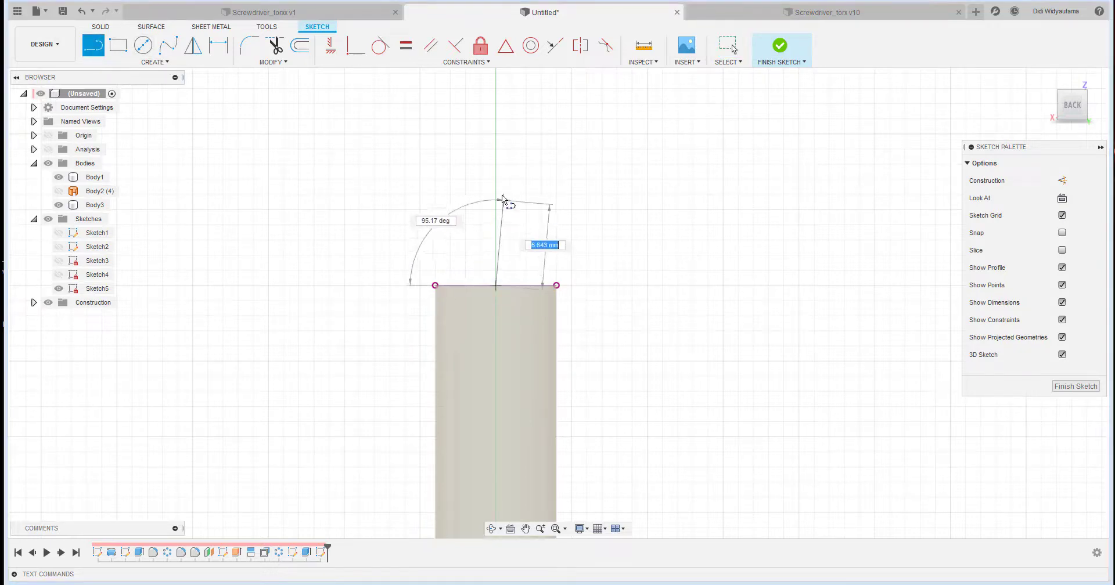
text(8)
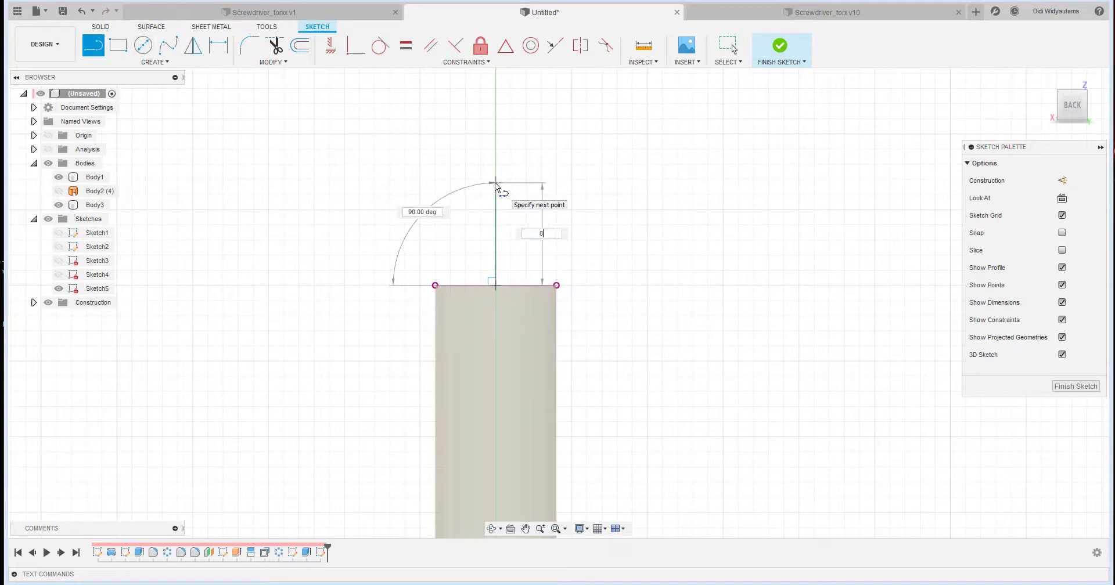
key(Return)
key(Escape)
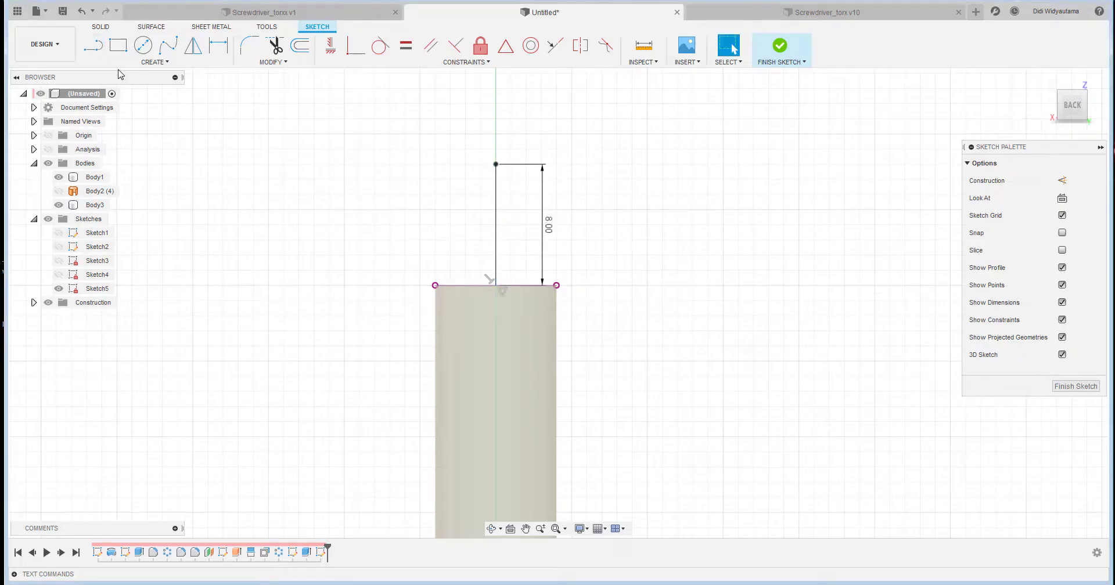
Draw a horizontal line about 1.8 mm long from the free end of the vertical line
click(93, 45)
click(496, 164)
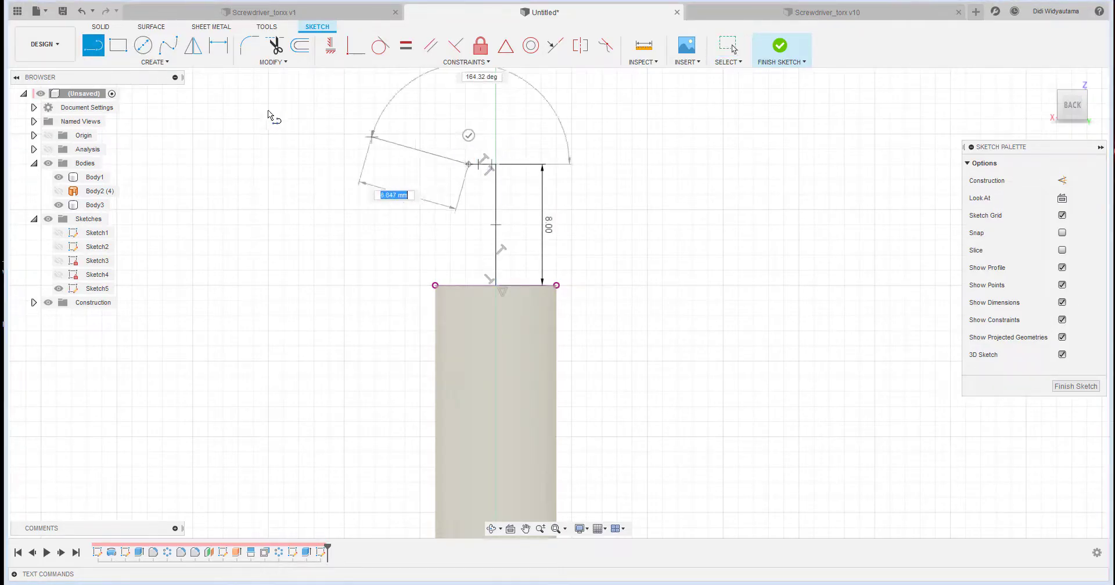
click(468, 164)
Add a 5 mm diameter dimension between the vertical centre line and the free end of the short horizontal line
key(d)
scroll(472, 166, up, 5)
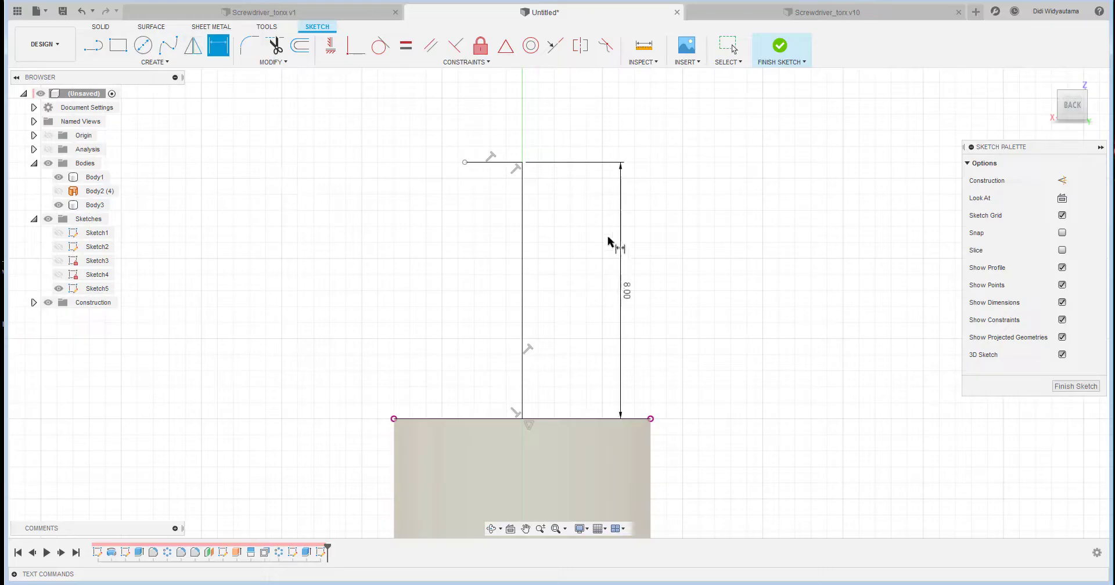
click(522, 178)
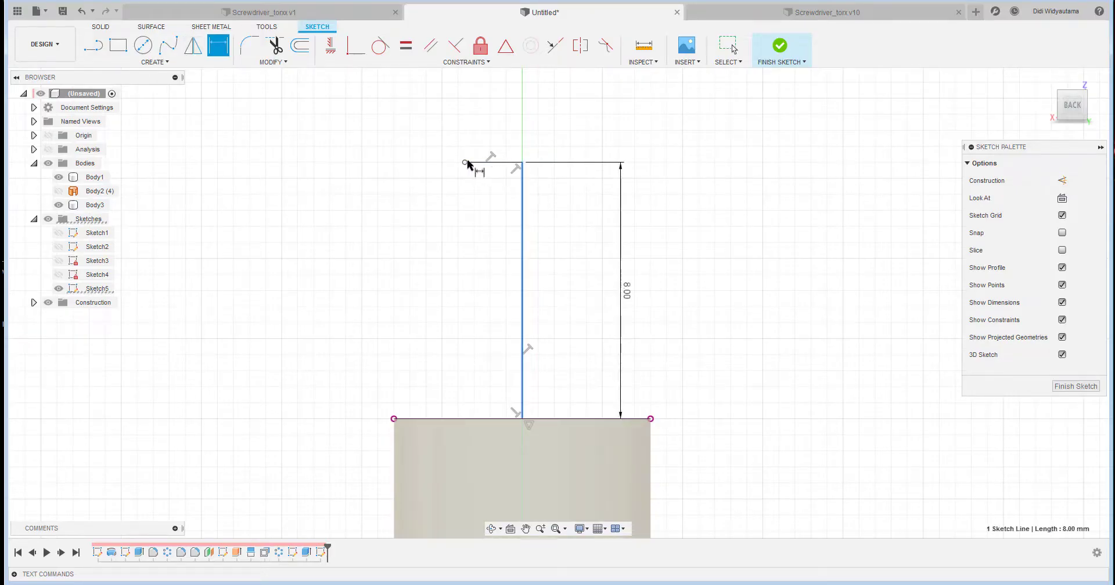
click(465, 162)
right_click(491, 129)
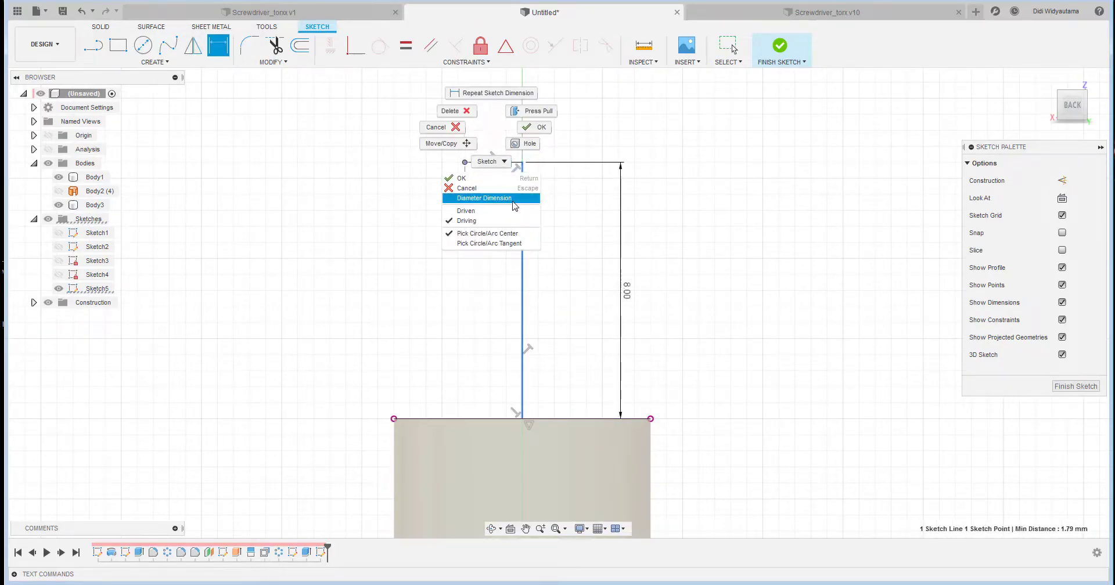
click(513, 198)
click(526, 106)
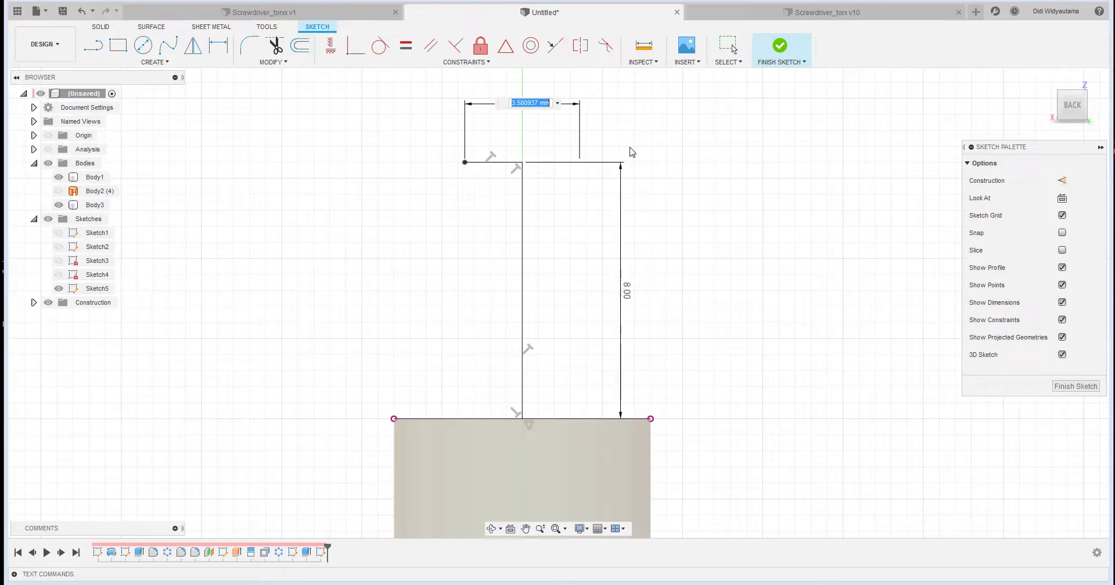
text(5)
key(Return)
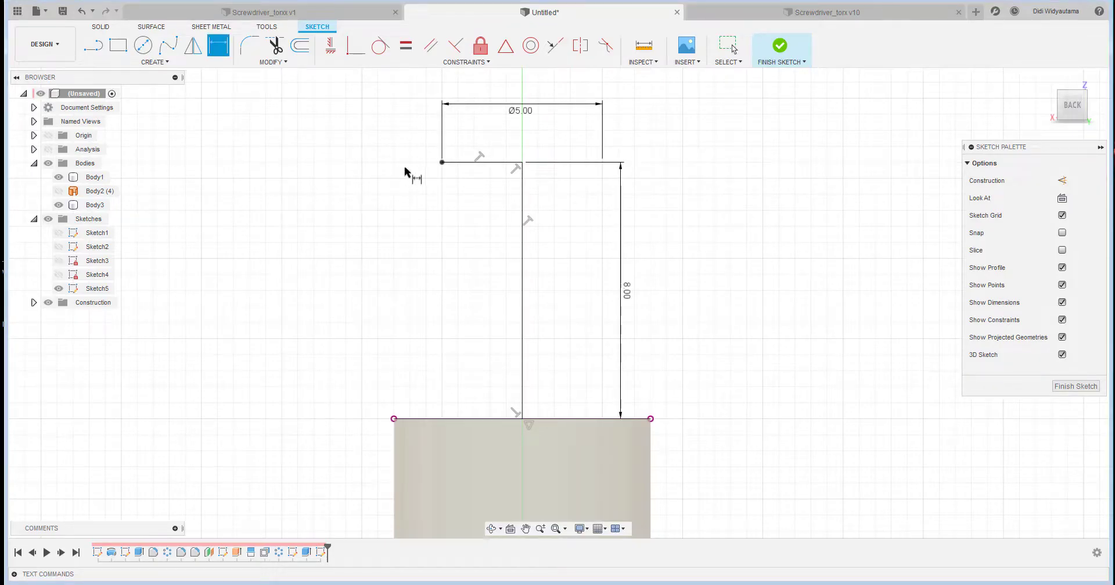
Draw a conic curve with Rho 0.75 from the short line's free end to the shaft's corner, its control point straight below the start
scroll(431, 221, down, 1)
middle_drag(685, 247, 675, 214)
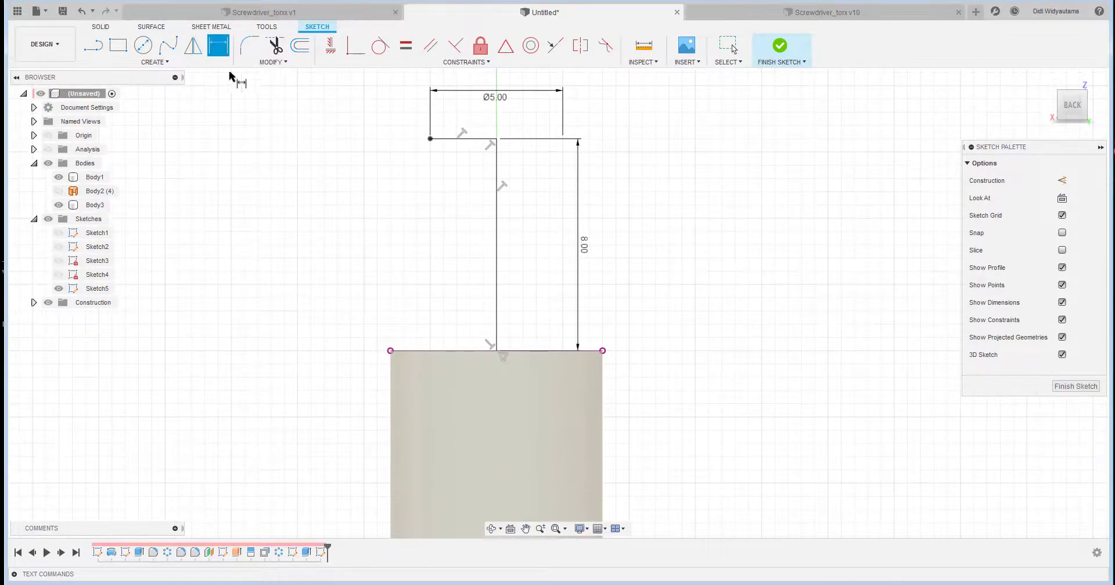
click(154, 62)
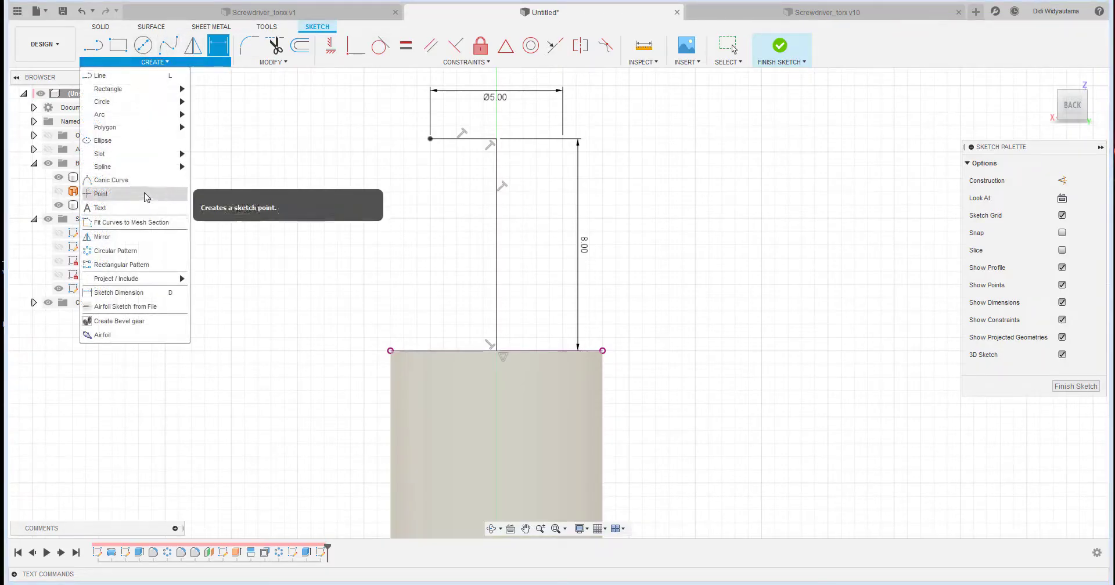
click(117, 180)
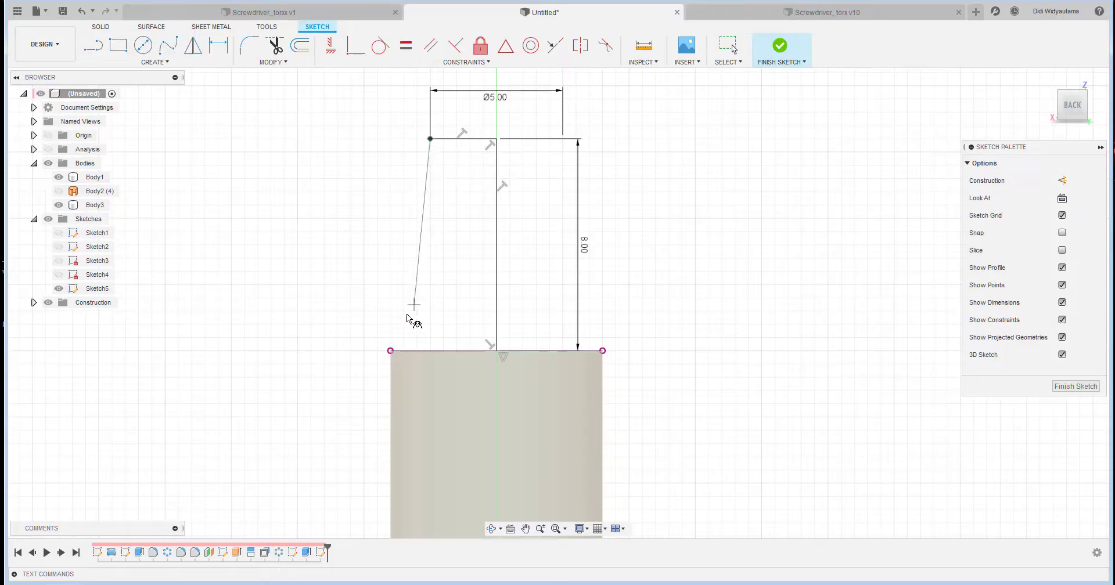
click(390, 351)
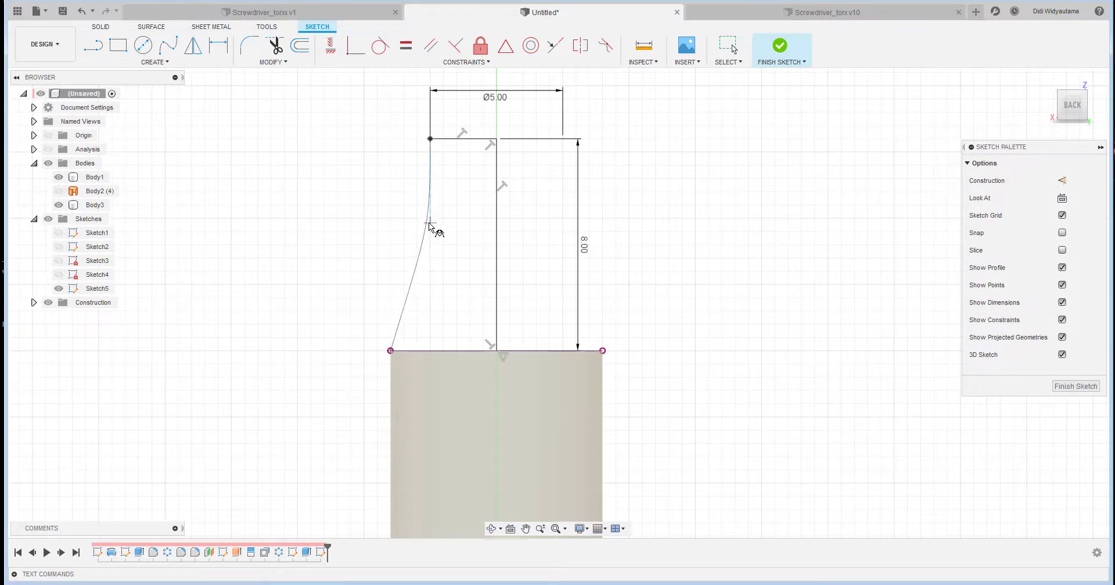
click(435, 298)
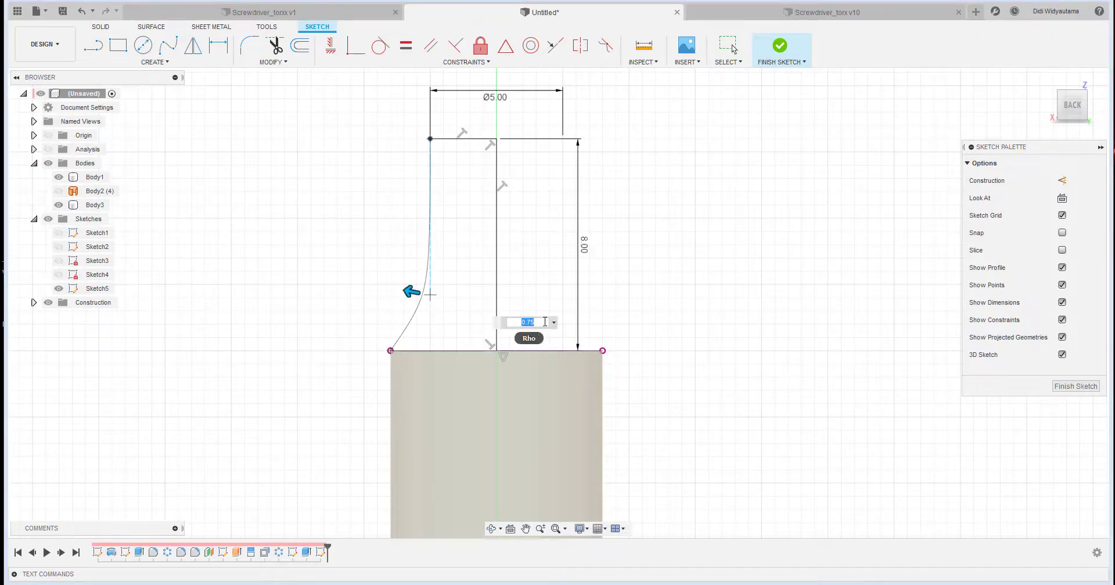
text(0.8)
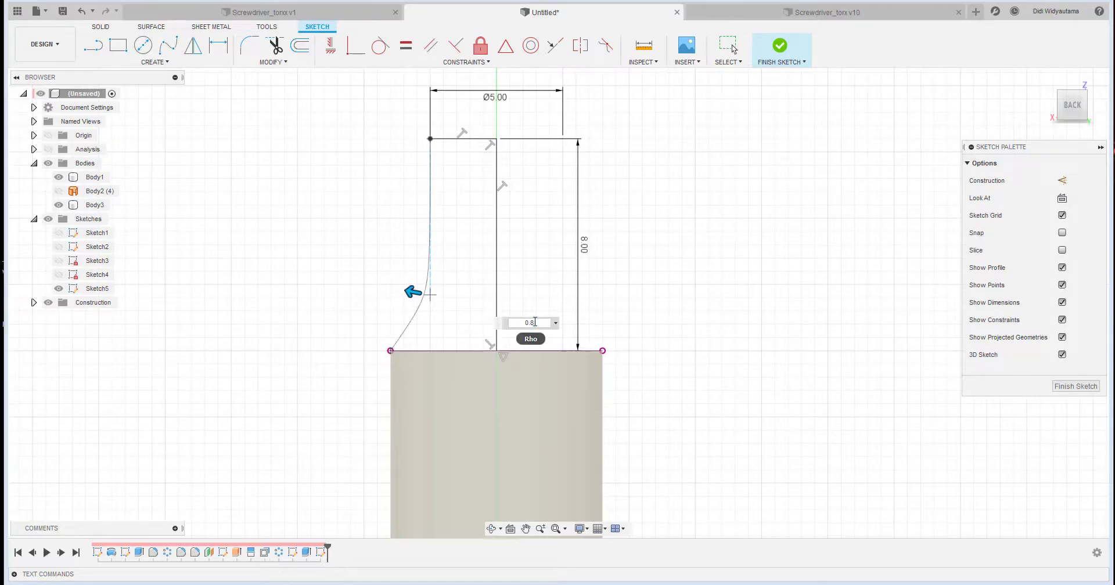
key(BackSpace)
text(5)
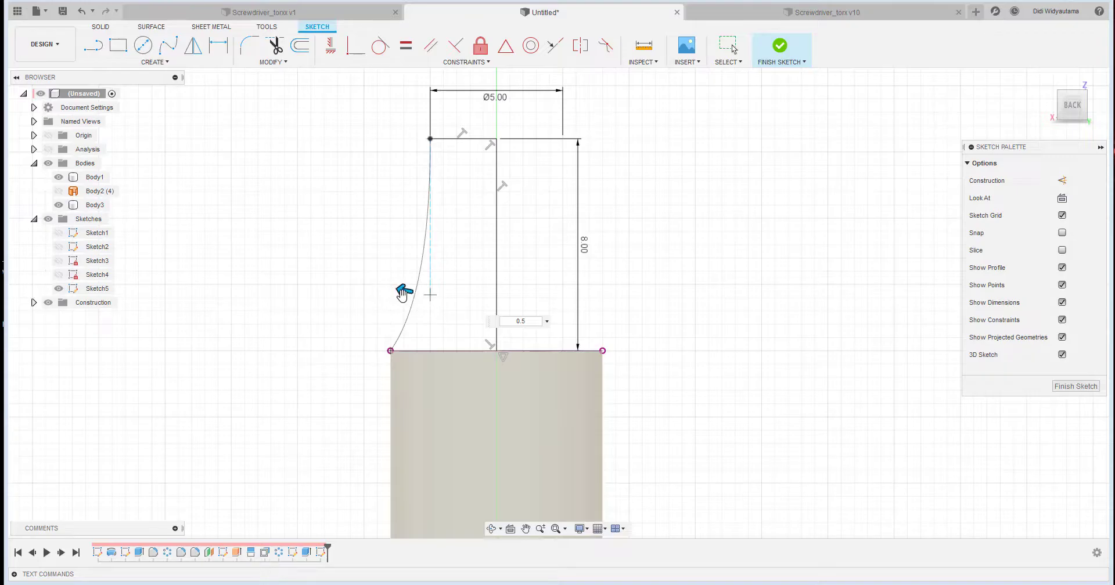
drag(395, 288, 412, 297)
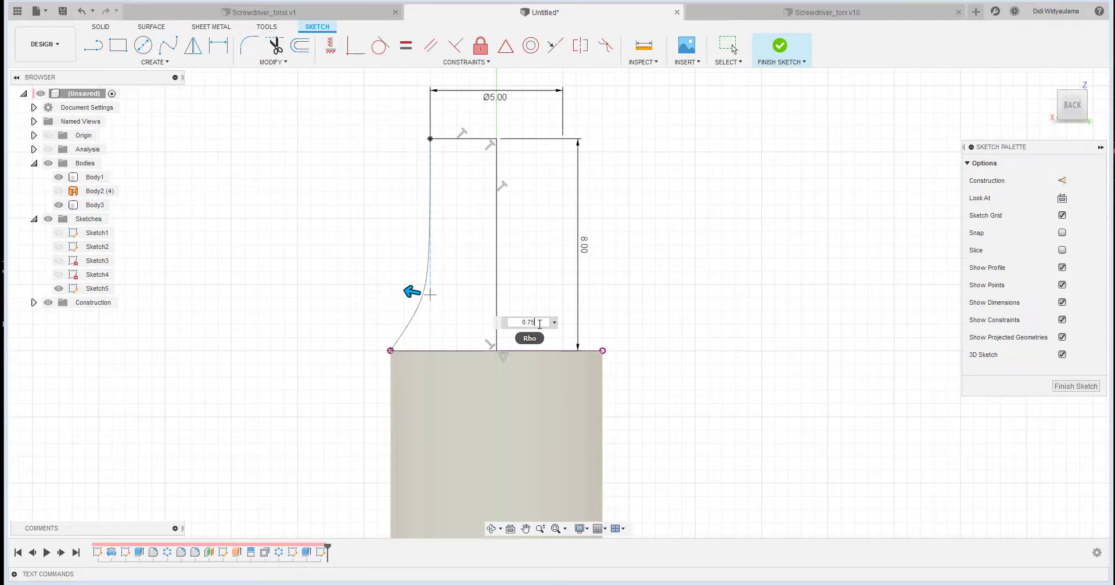
key(Return)
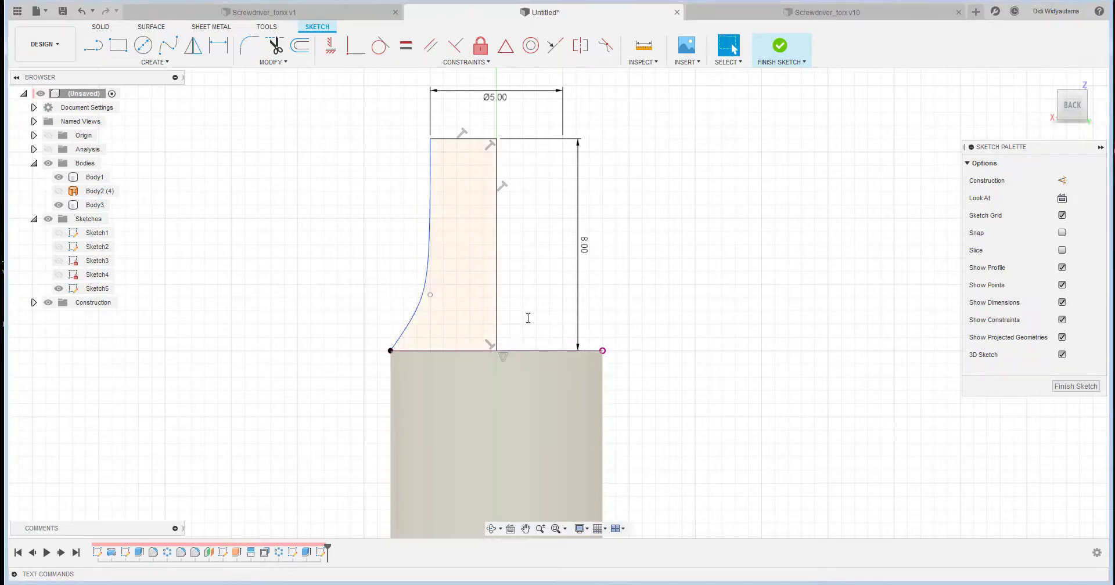
Dimension the conic curve's control point 6 mm from the short horizontal line at the tip end
click(218, 46)
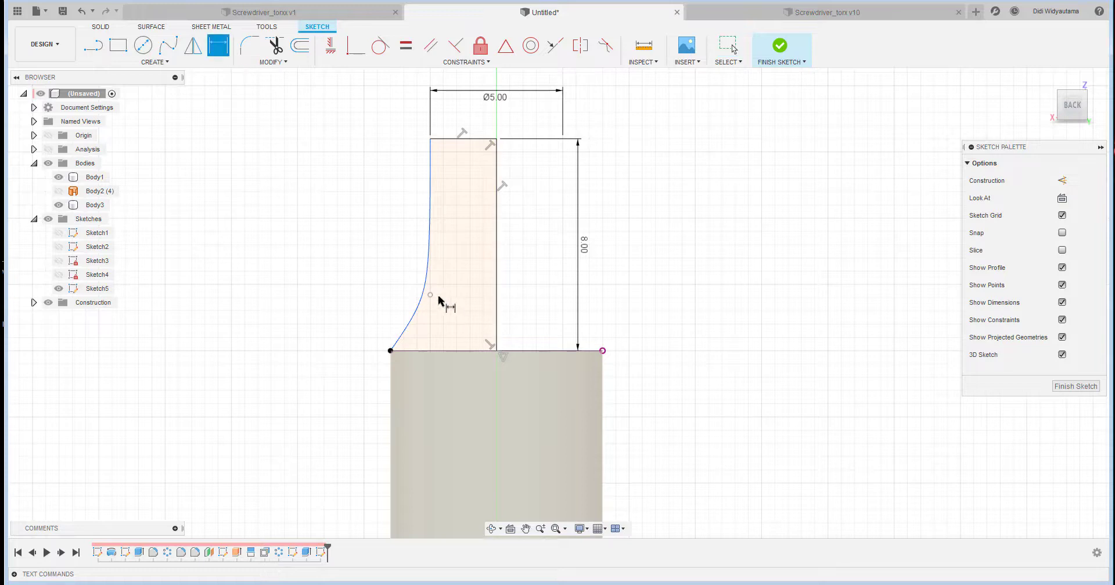
click(430, 295)
click(442, 140)
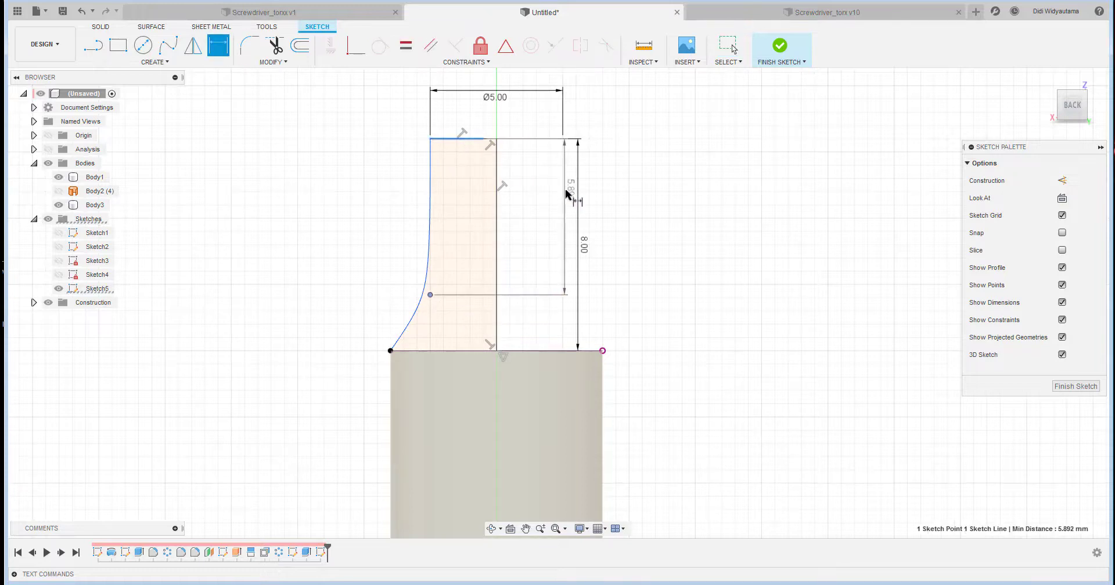
click(558, 201)
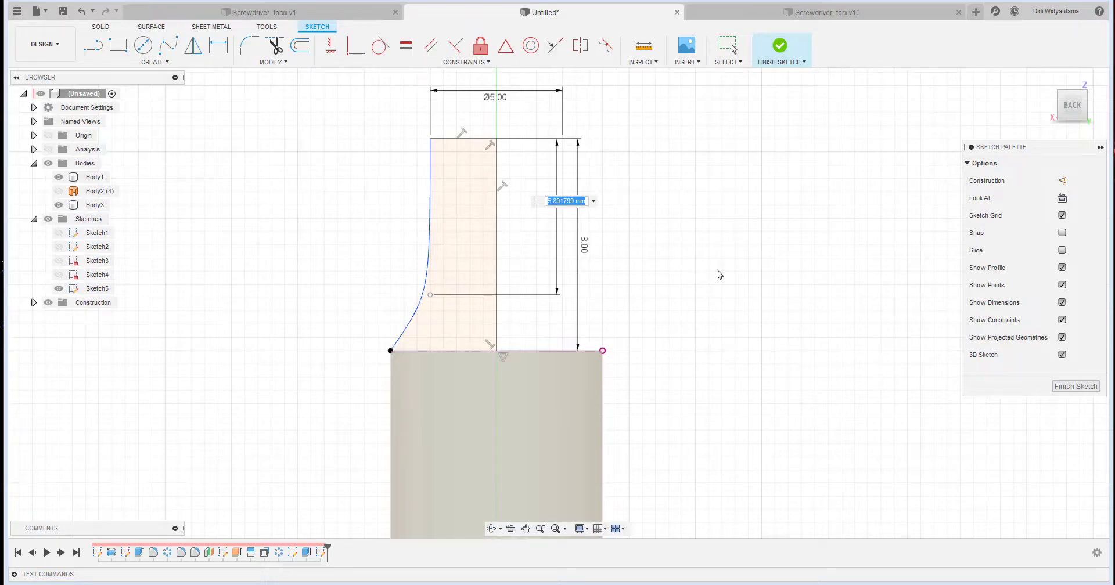
text(6)
key(Return)
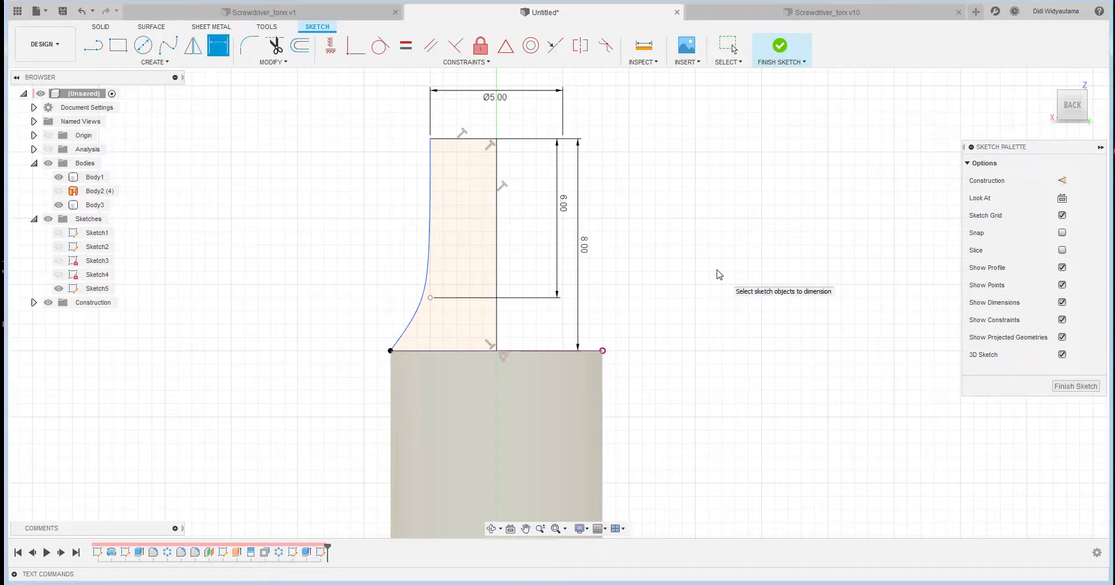
double_click(564, 204)
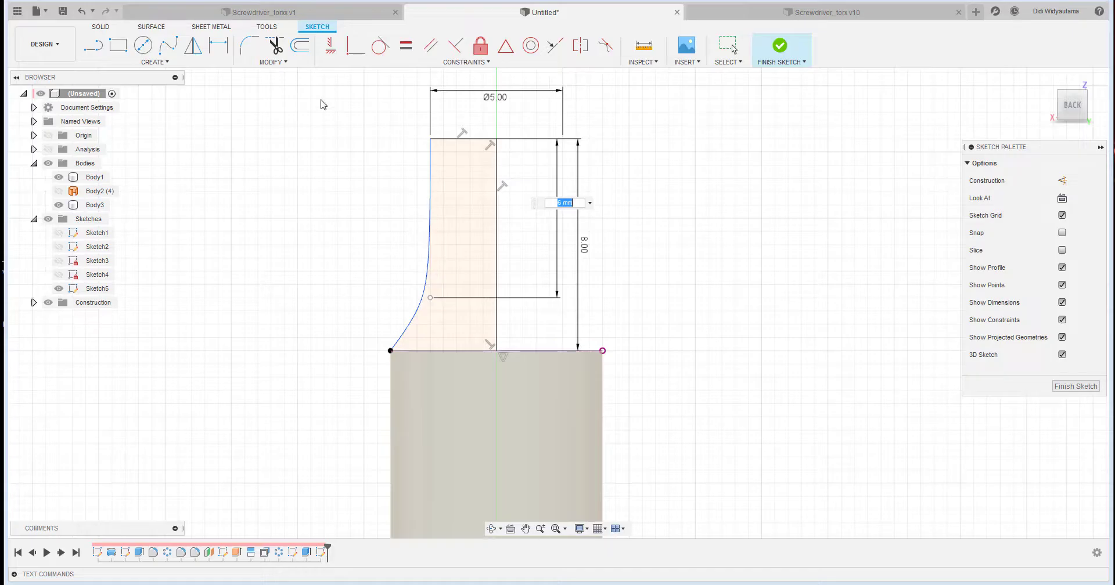
key(Escape)
Dimension the conic's control point from the vertical centre line with the expression d34/2, and finish the sketch
key(d)
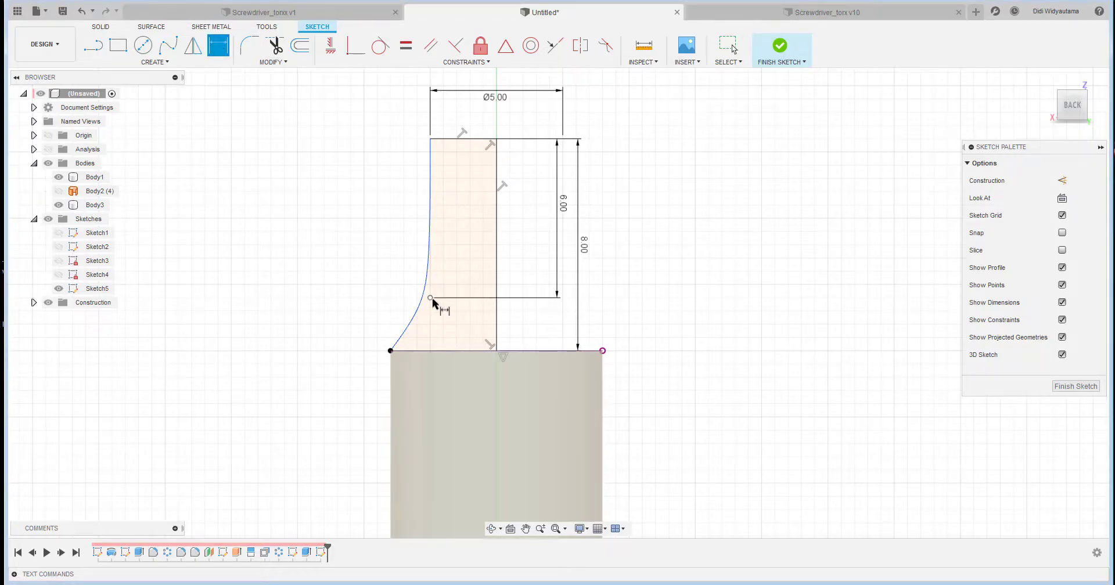
click(496, 240)
click(430, 297)
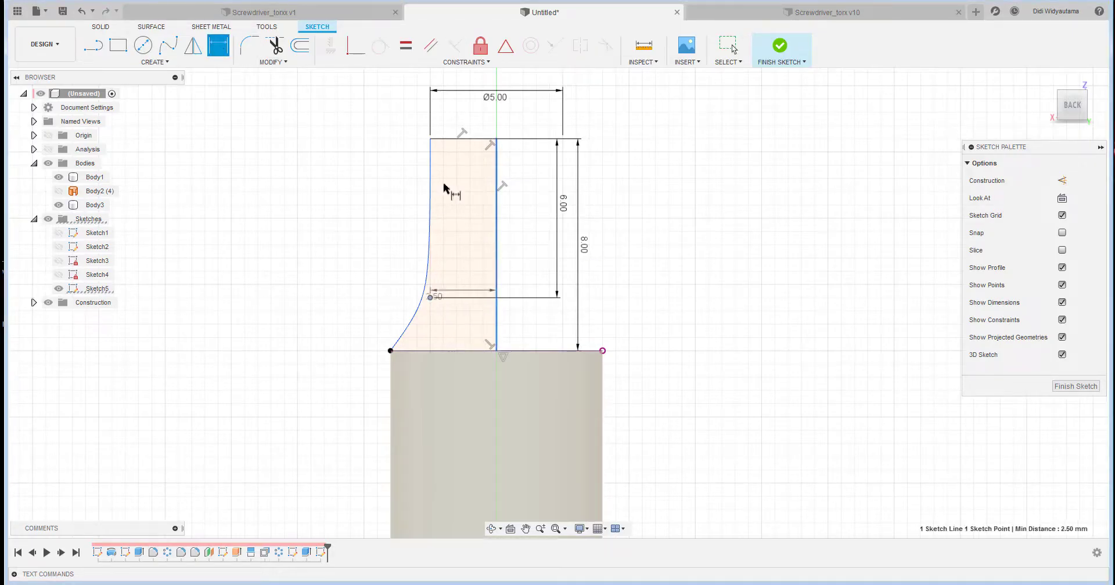
click(459, 117)
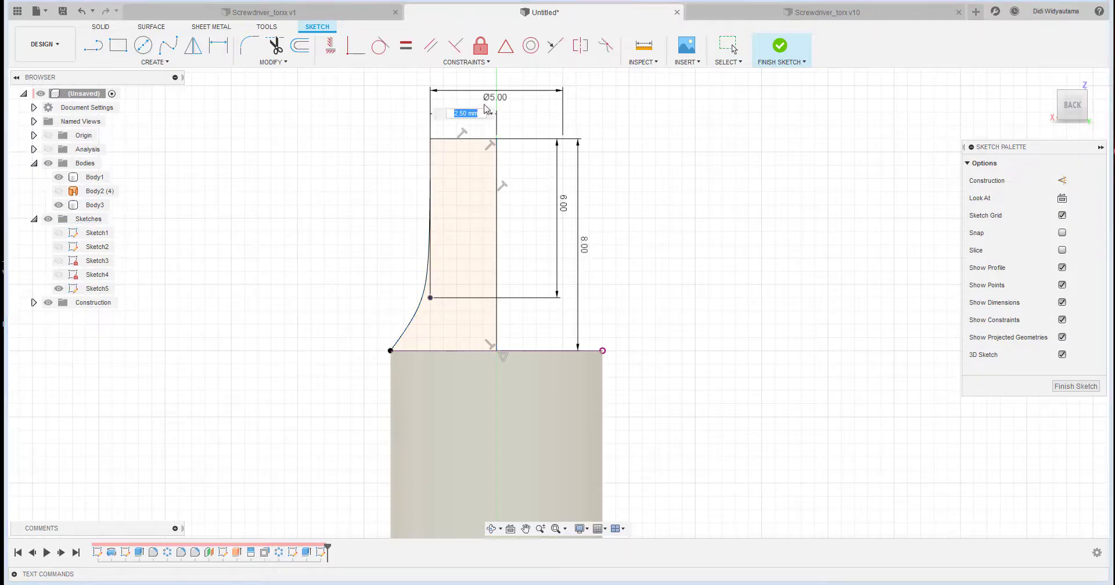
click(528, 145)
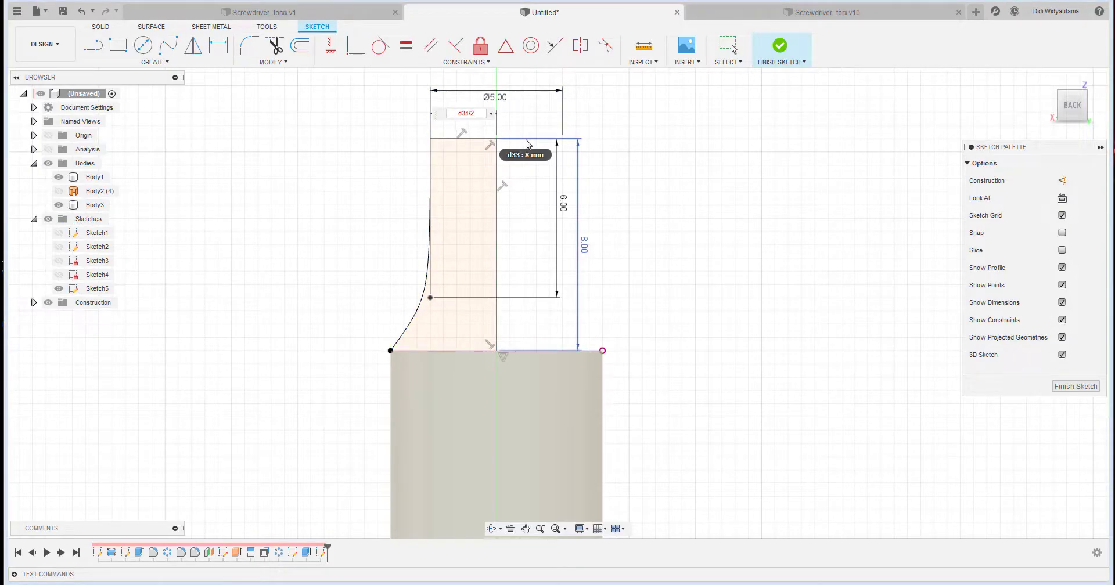
key(Return)
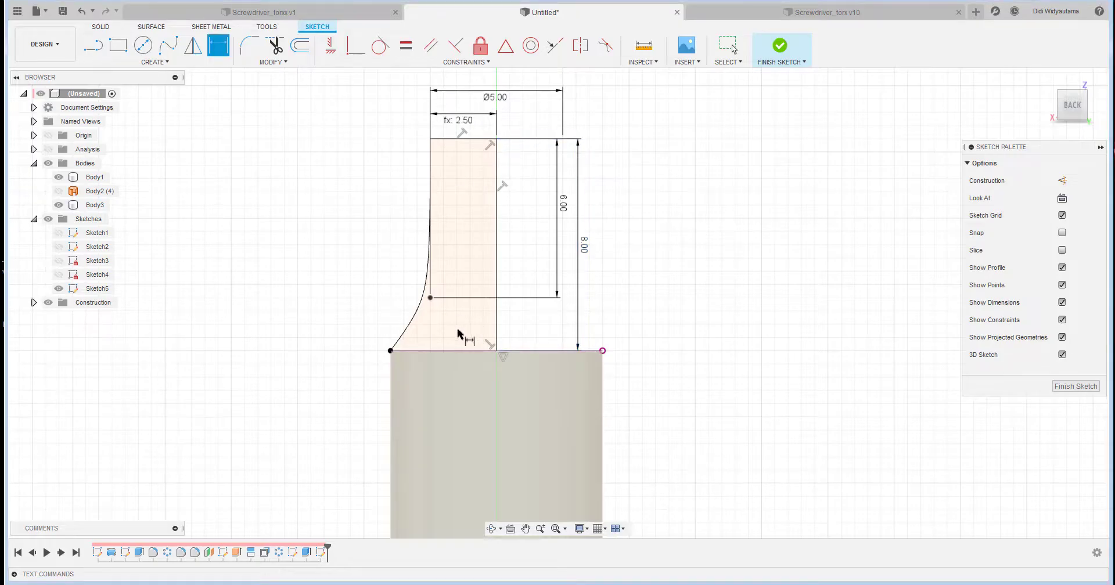
right_click(634, 155)
click(584, 154)
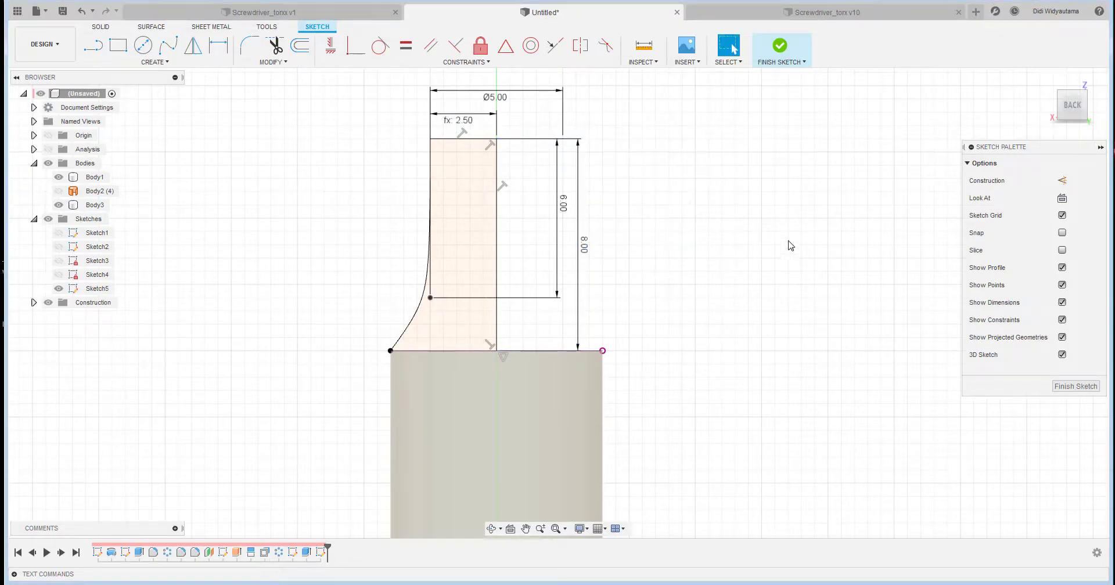
click(781, 46)
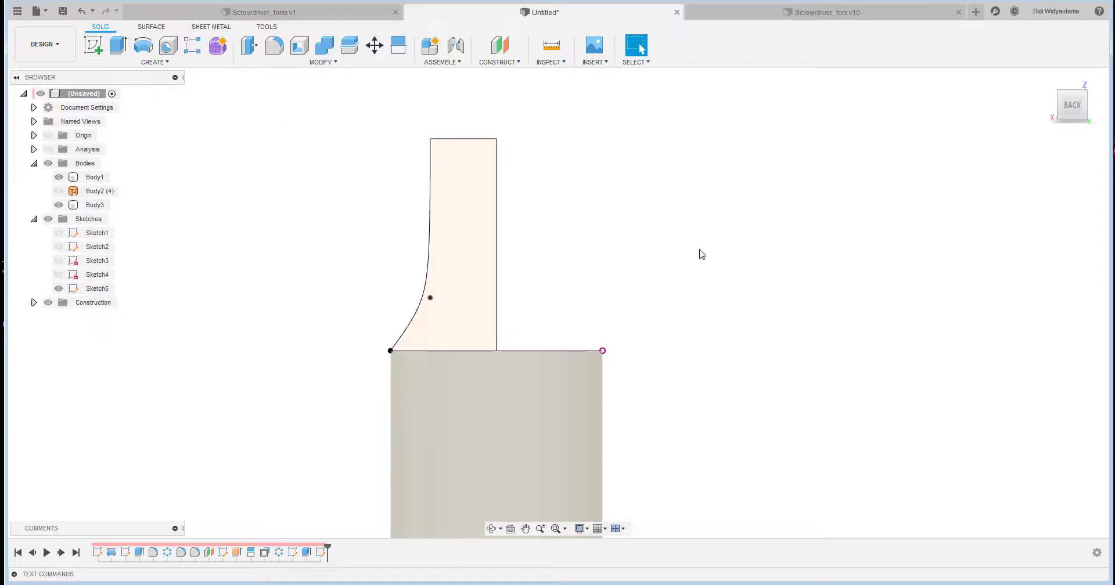
Revolve the tip profile a full turn around its 8 mm centre line, joined to the shaft body
click(143, 45)
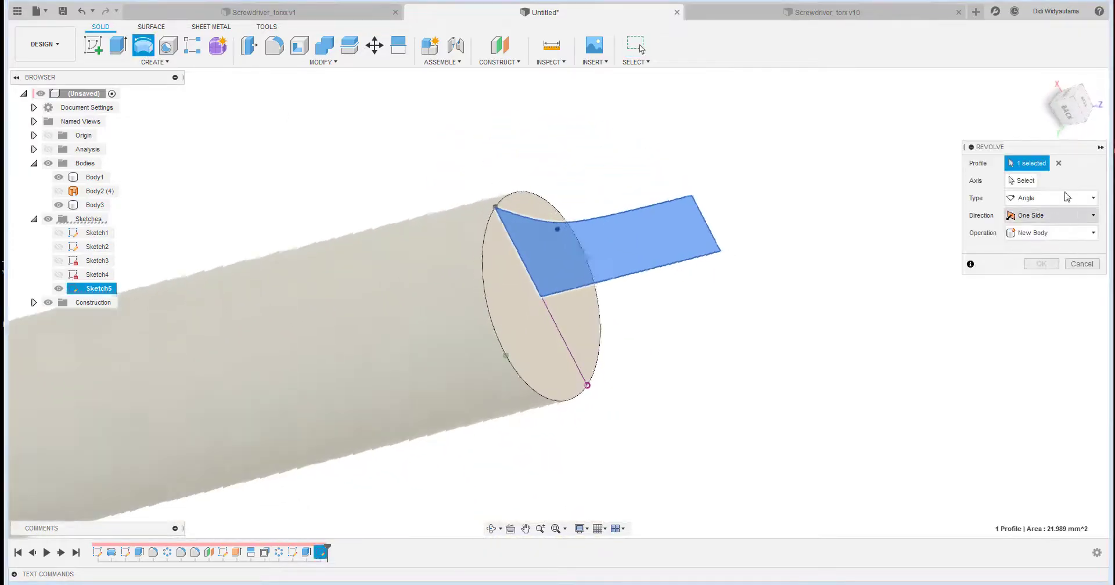
click(1032, 181)
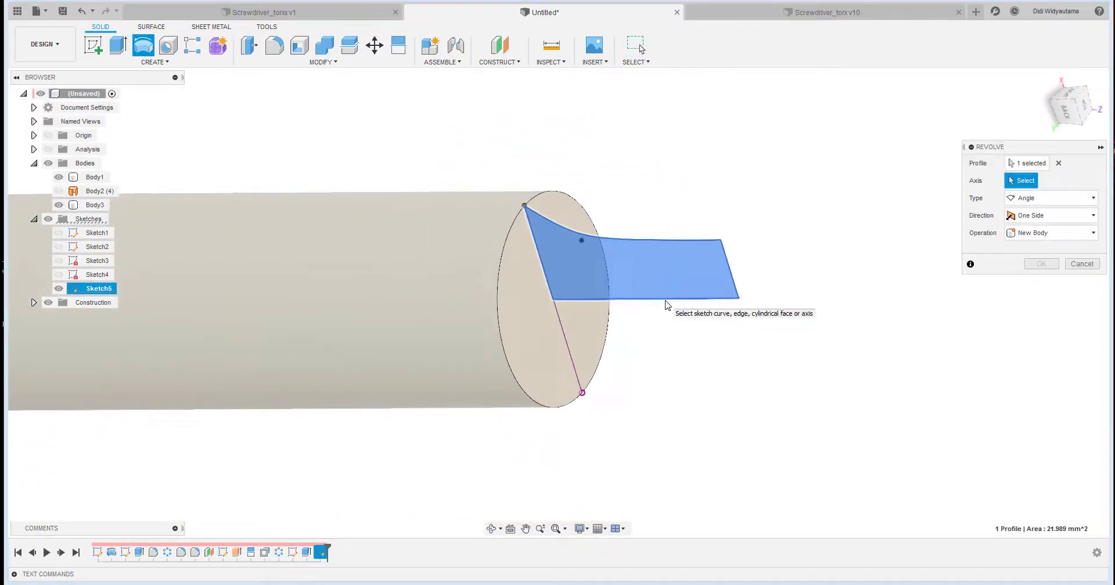
click(667, 300)
click(1043, 284)
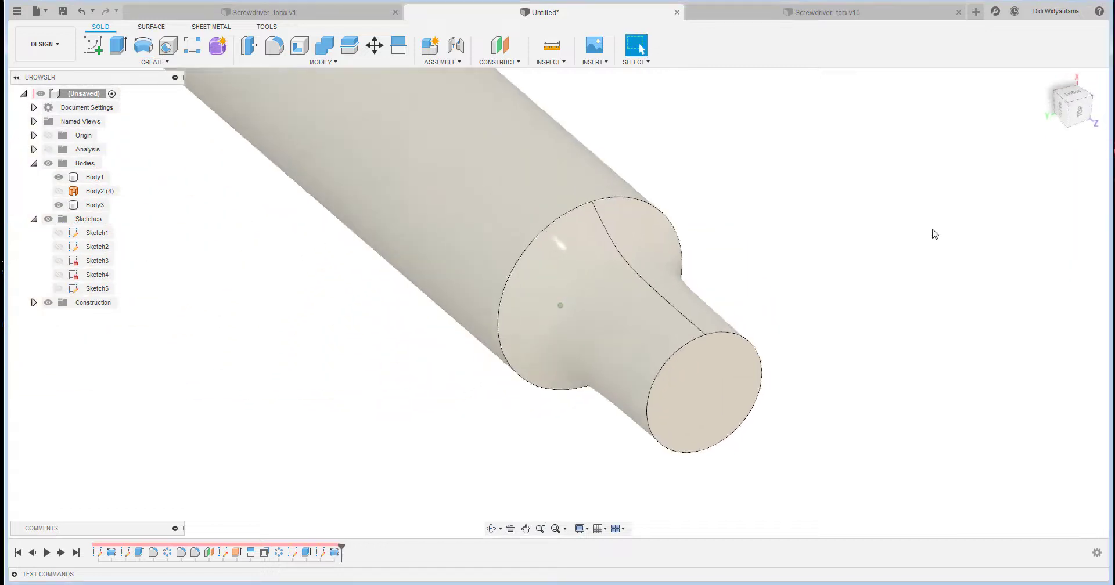
Start a sketch on the small end face of the screwdriver's tip and look at it straight on
click(91, 46)
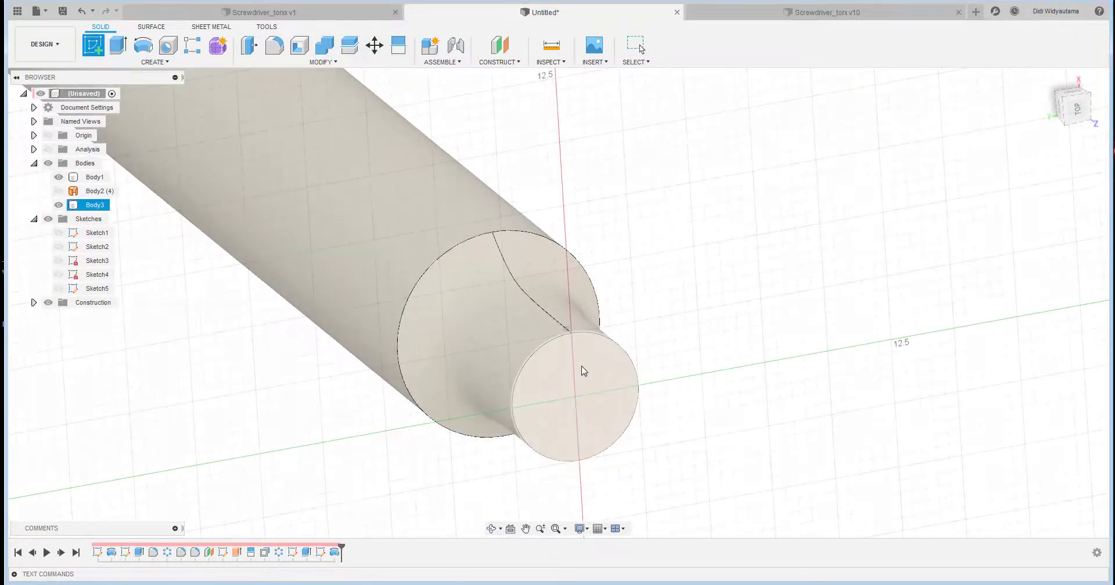
click(583, 371)
scroll(698, 274, down, 10)
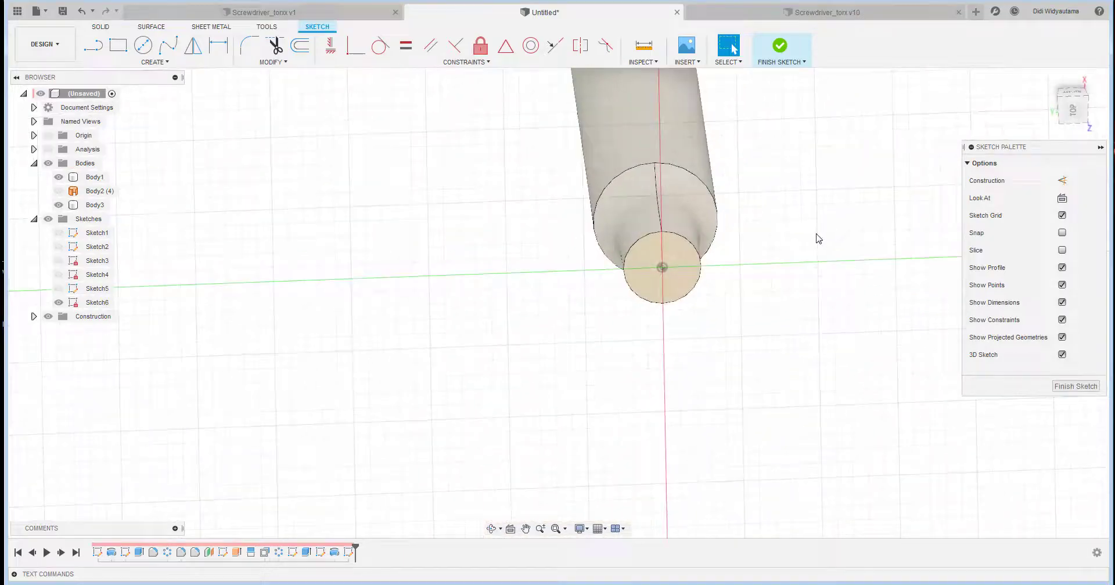
shift+middle_drag(816, 239, 828, 168)
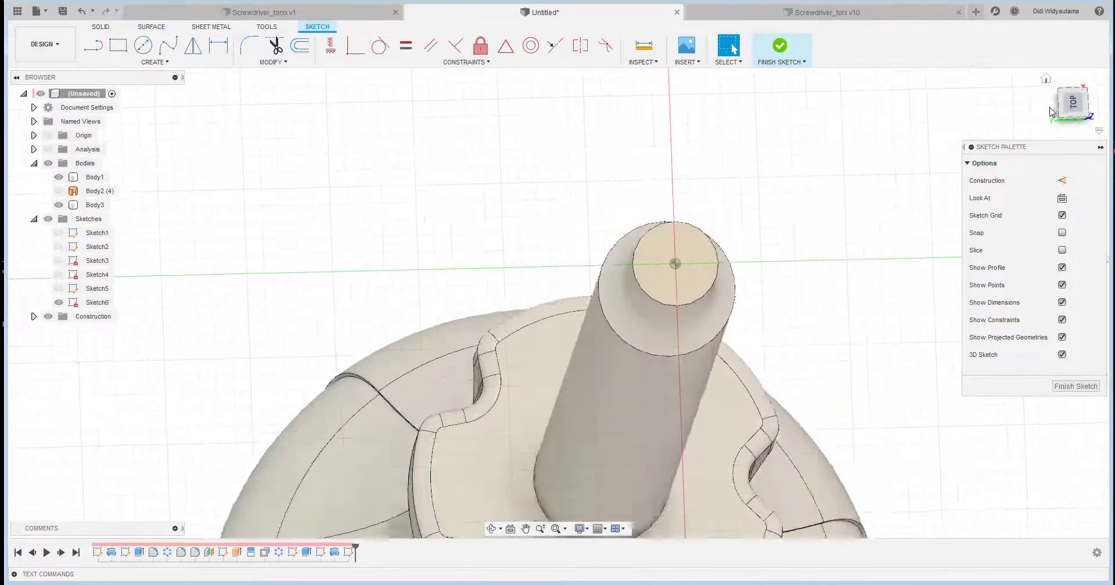
click(1072, 113)
scroll(688, 257, up, 4)
middle_drag(698, 260, 528, 320)
scroll(528, 320, down, 2)
scroll(565, 249, down, 2)
middle_drag(565, 249, 560, 289)
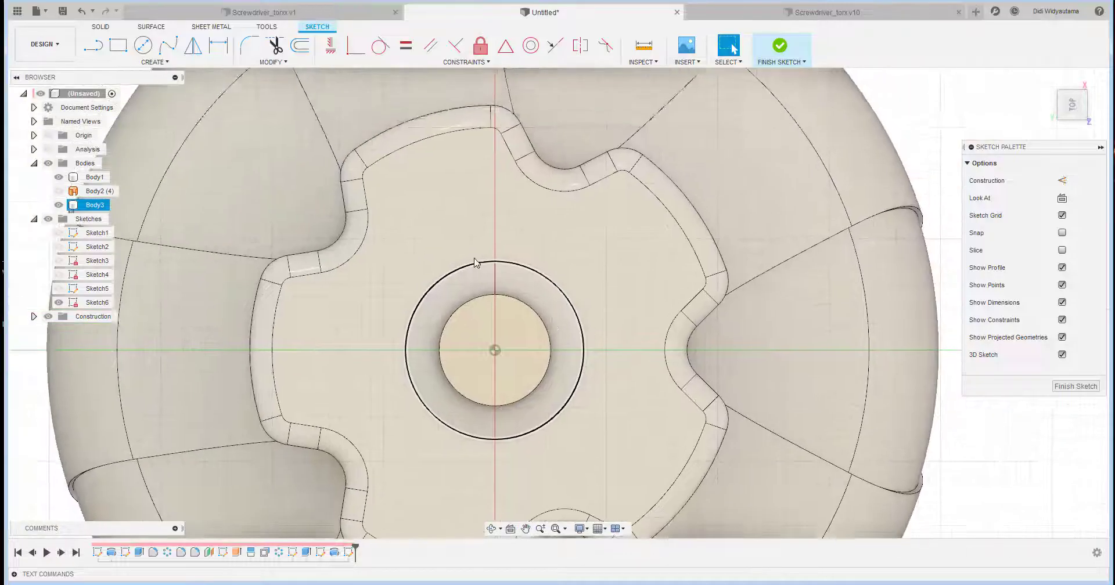
Draw a 2.5 mm vertical line from the end face's centre to its circular edge and make it a construction line
click(93, 45)
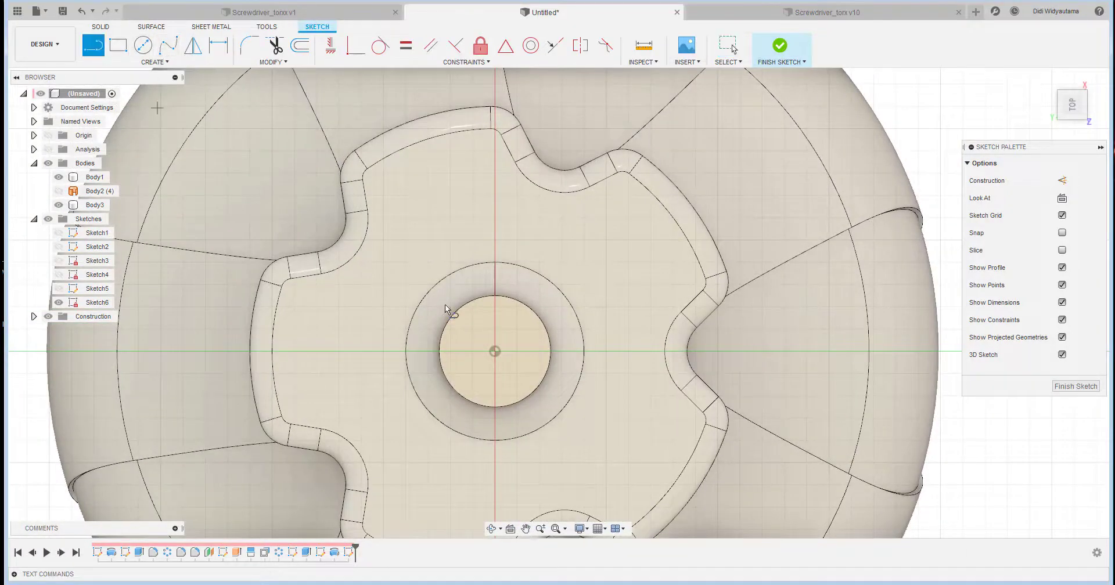
click(495, 351)
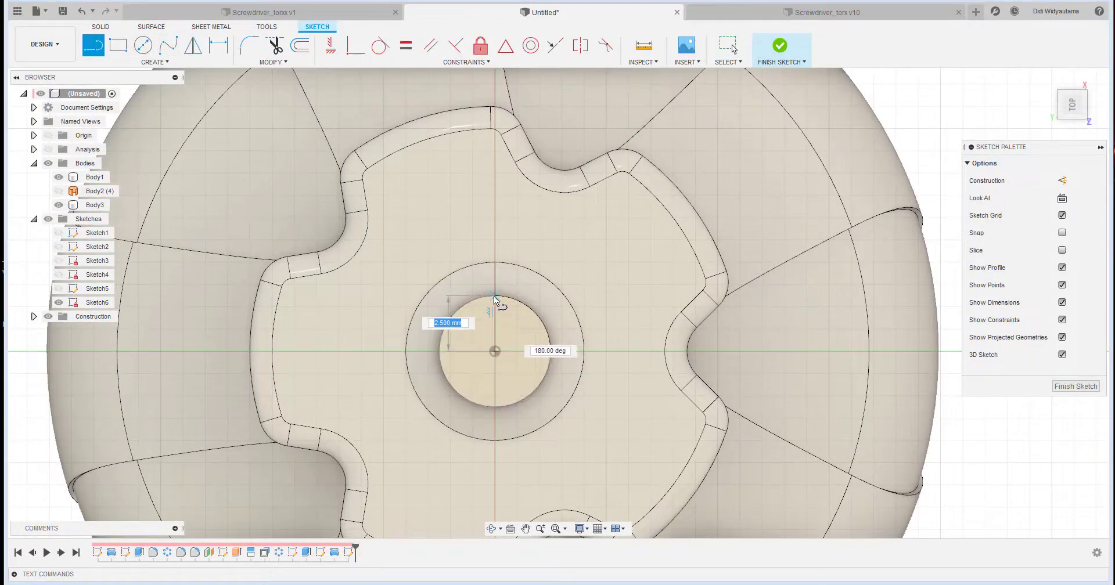
click(495, 296)
right_click(512, 298)
click(555, 299)
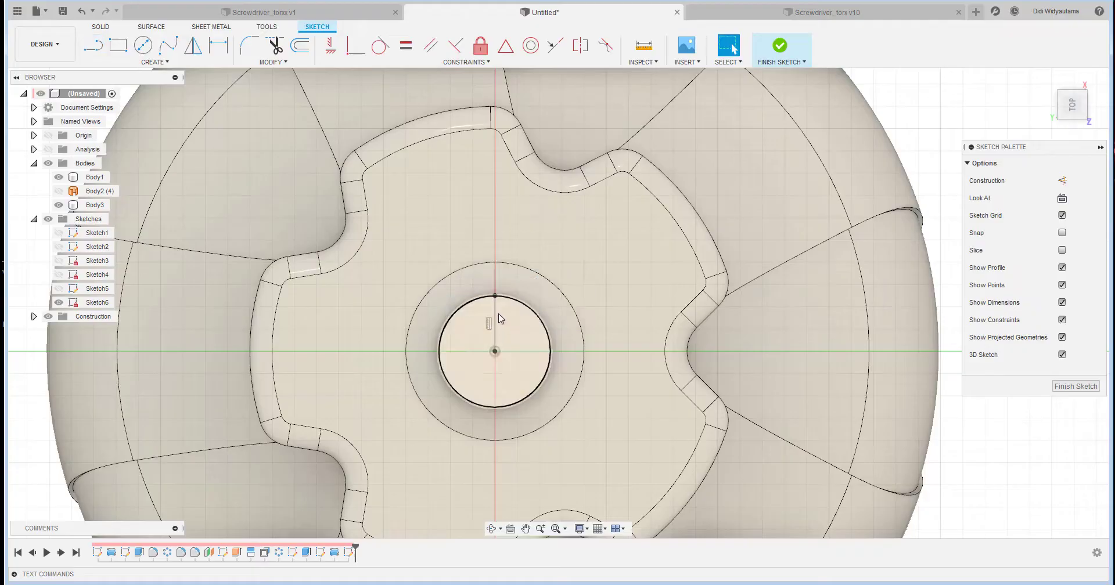
click(495, 319)
click(1063, 180)
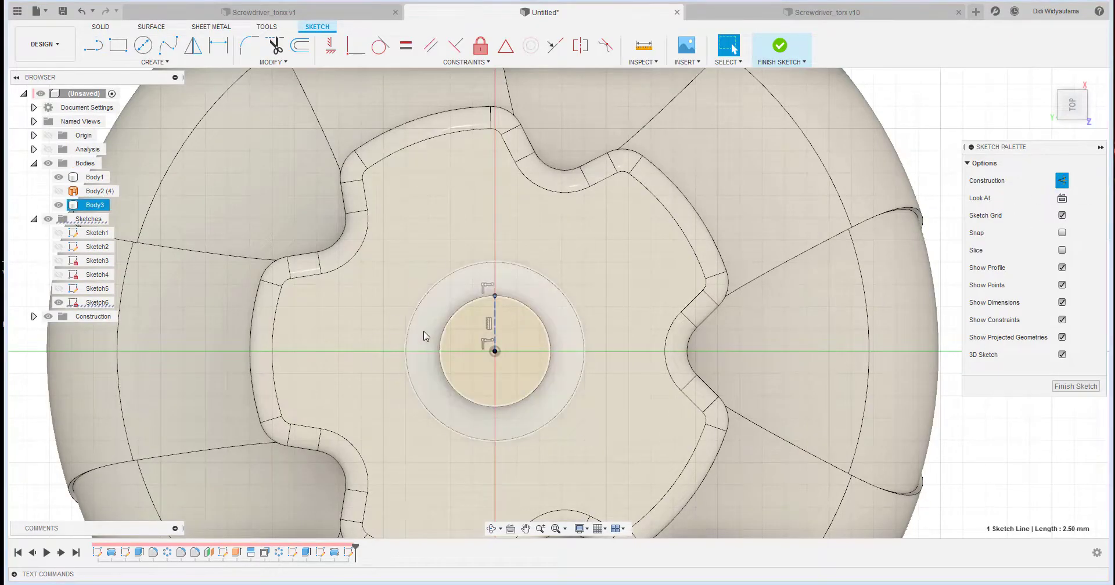
Draw a closed triangle with its lower vertex on the construction line and its horizontal side beyond the tip's circle
scroll(426, 331, up, 5)
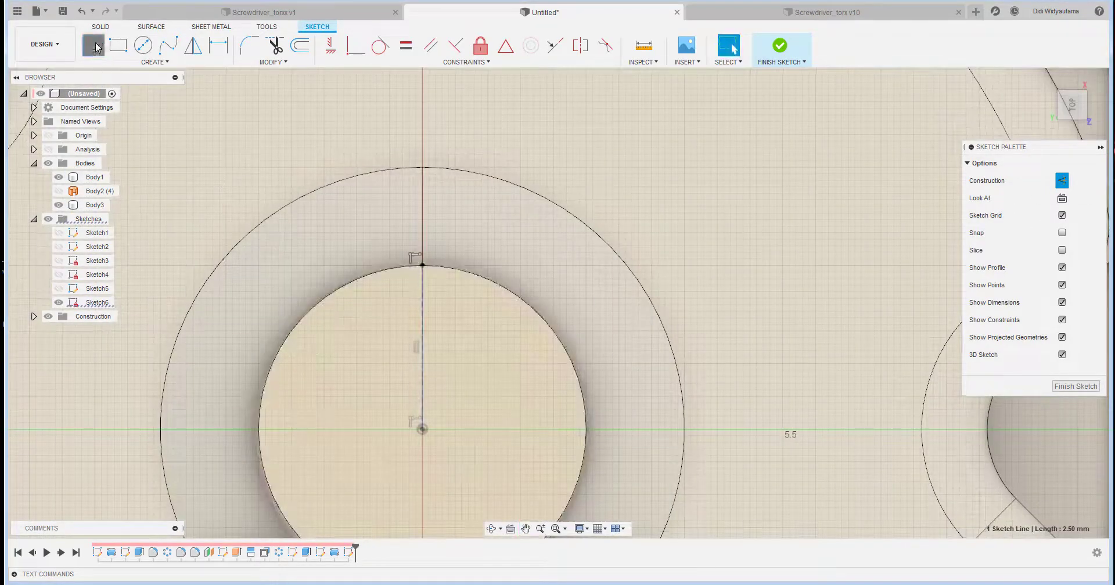
click(94, 46)
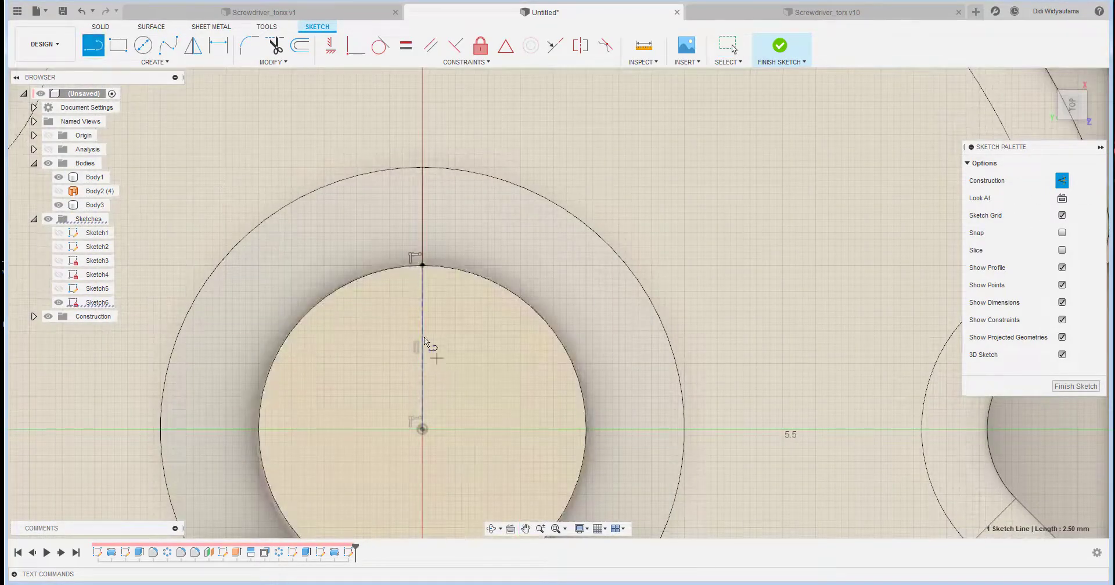
click(421, 318)
click(201, 114)
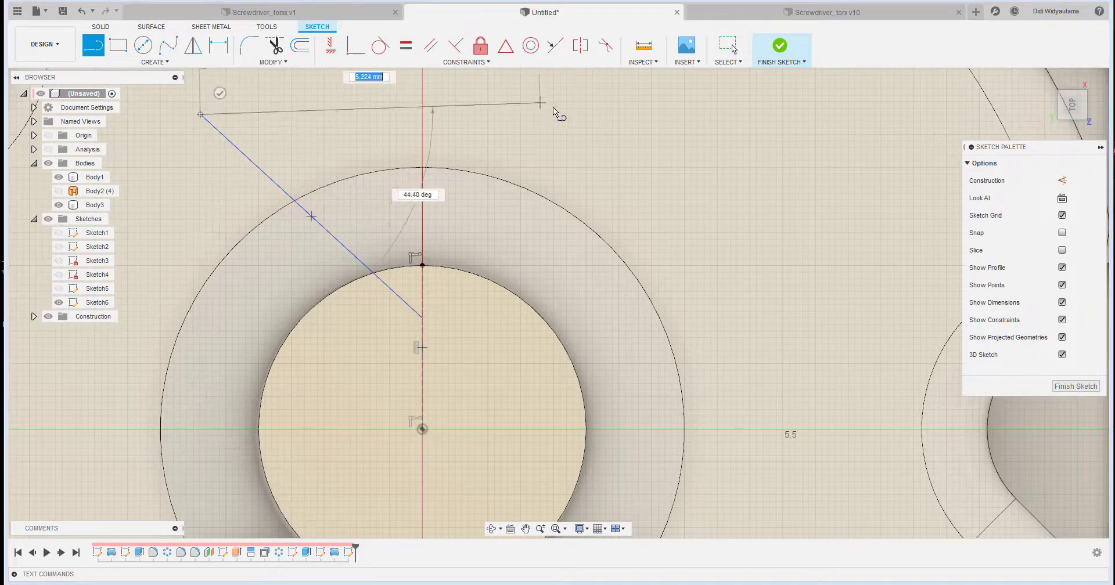
click(659, 115)
right_click(574, 218)
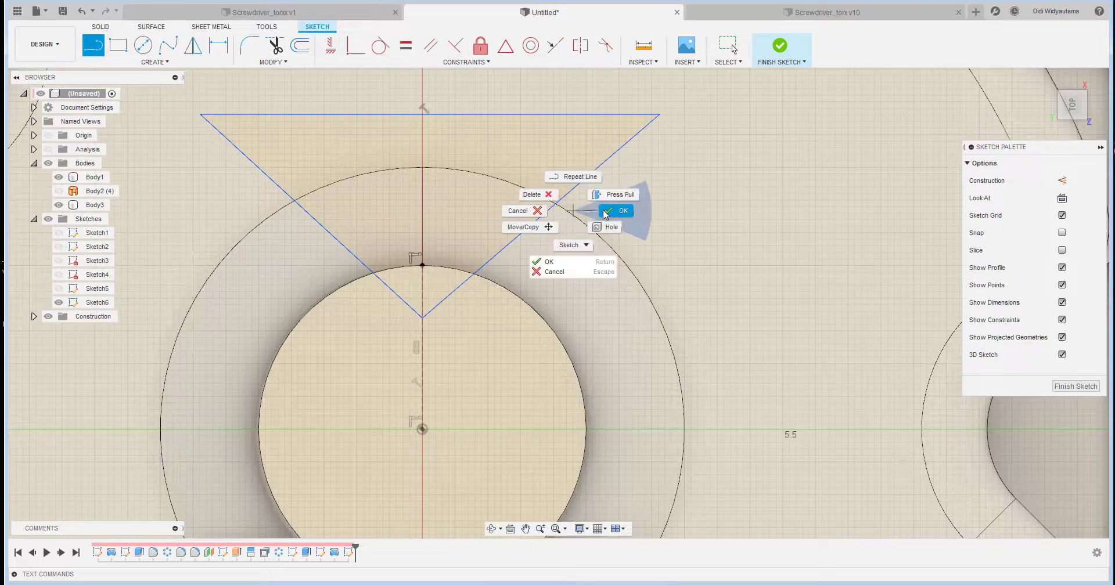
click(609, 215)
Dimension the angle between the triangle's two slanted sides as 120 degrees
key(d)
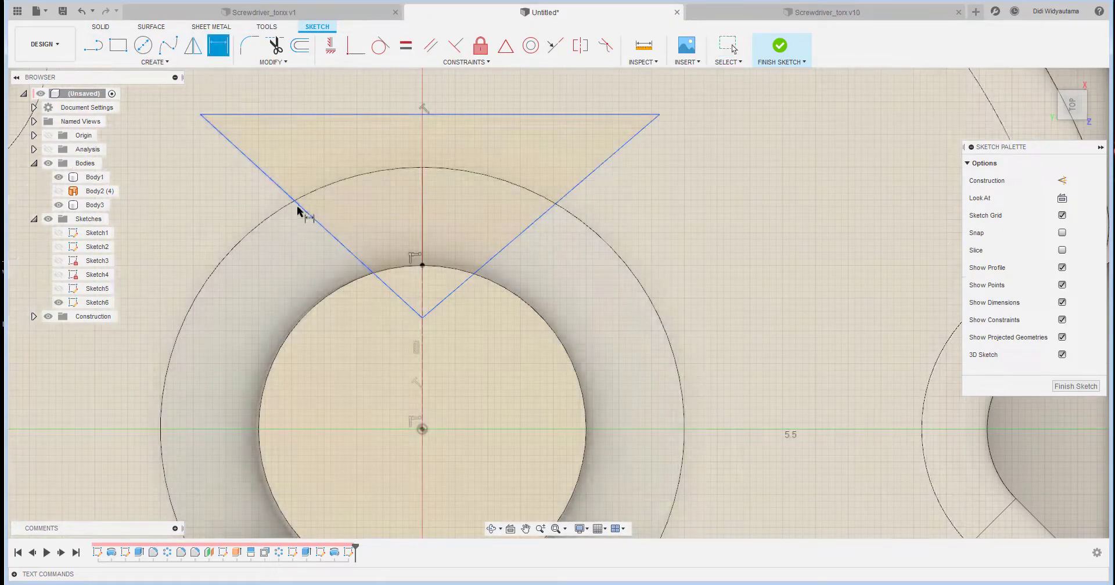
click(322, 224)
click(510, 243)
click(428, 194)
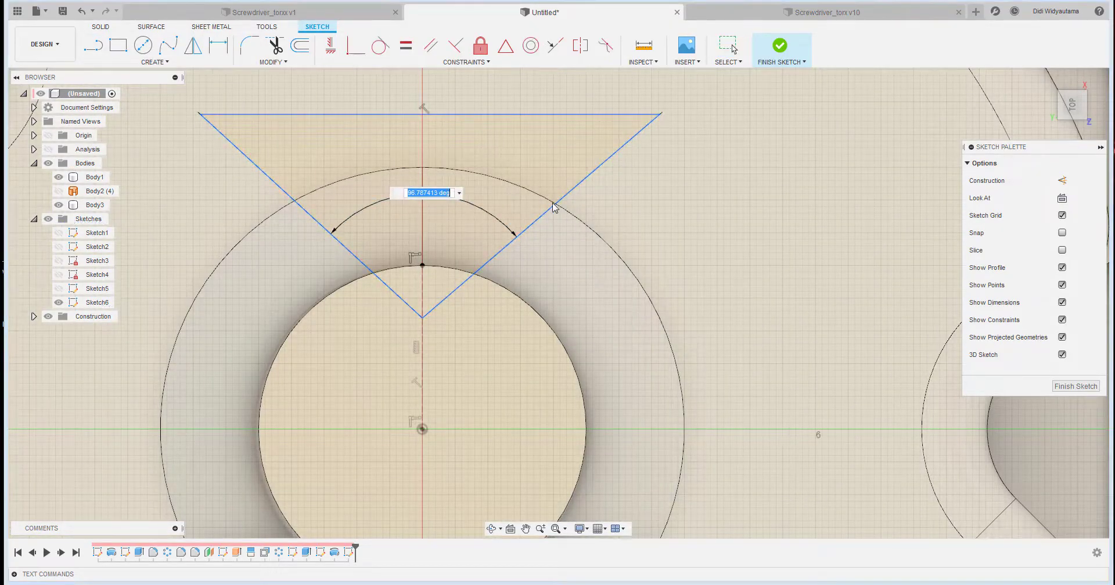
text(120)
key(Return)
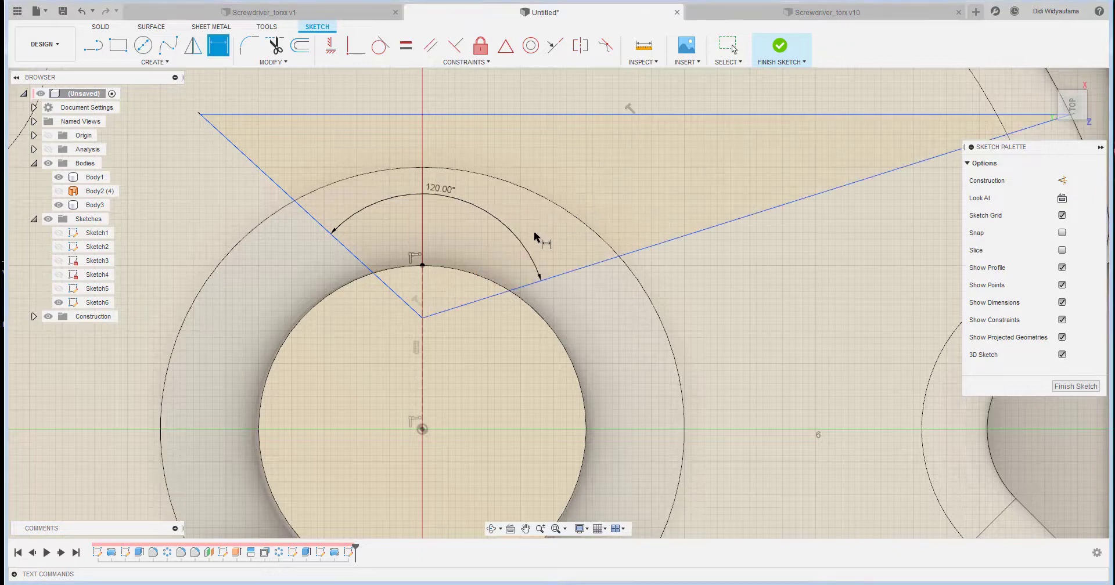
Make the triangle's slanted sides equal and move their shared vertex inside the tip's circle, about 1.6 mm from the centre
scroll(573, 291, down, 5)
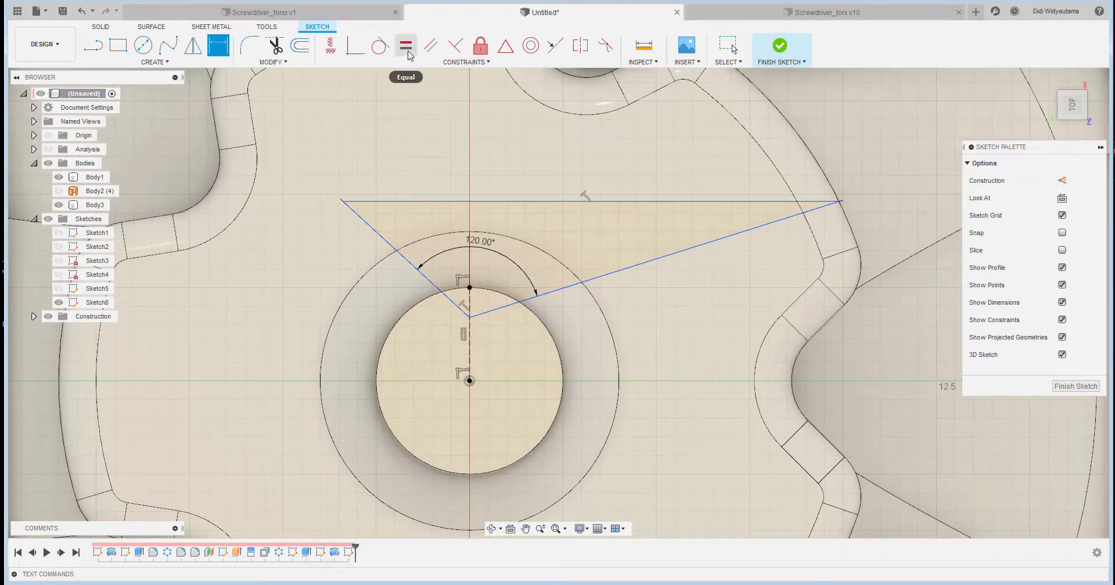
click(406, 46)
click(390, 246)
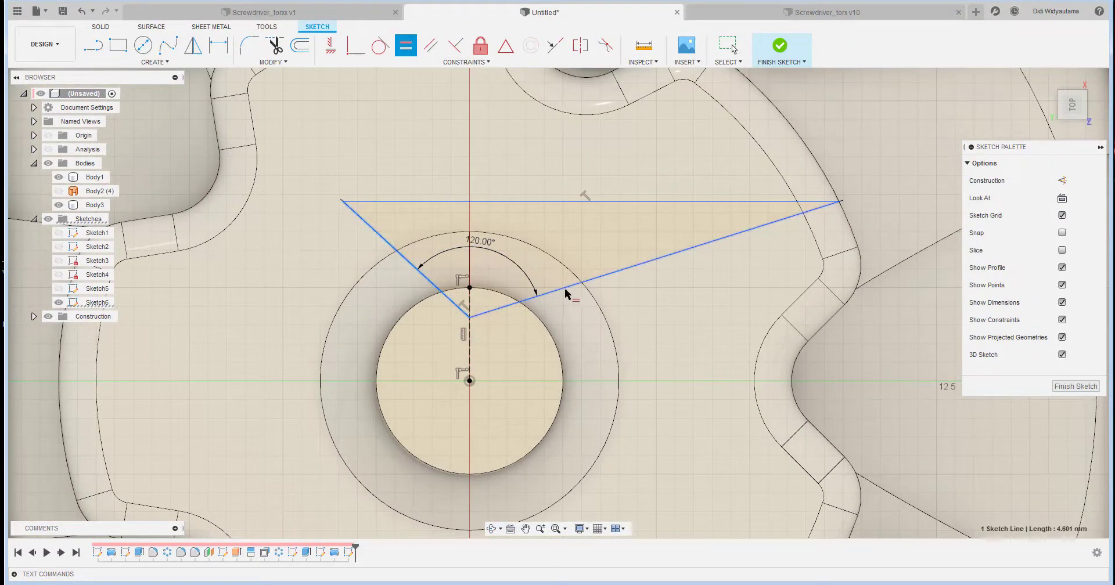
click(566, 289)
right_click(495, 231)
click(534, 228)
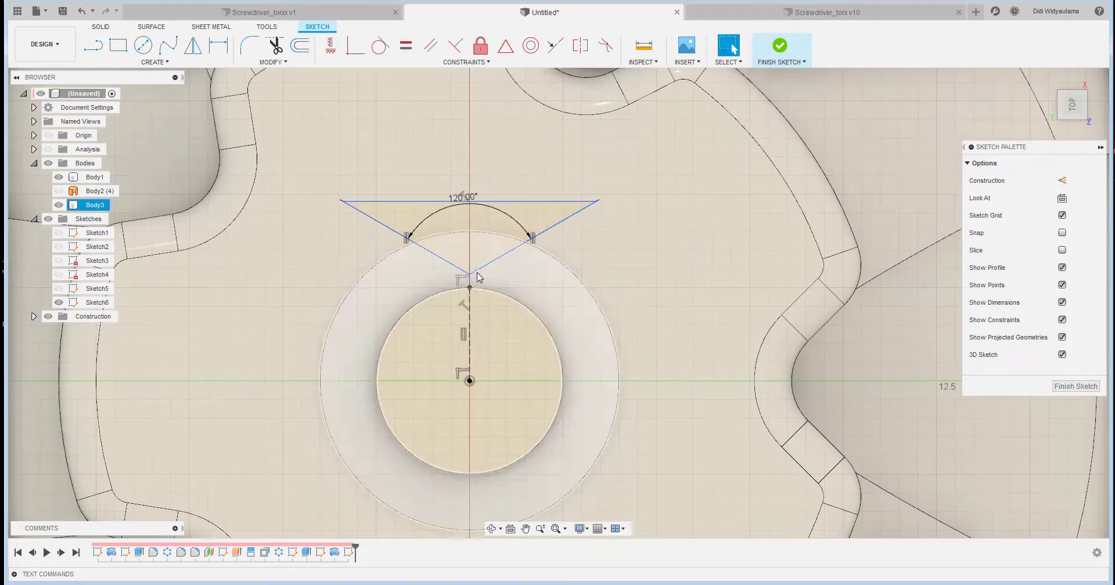
drag(469, 274, 482, 327)
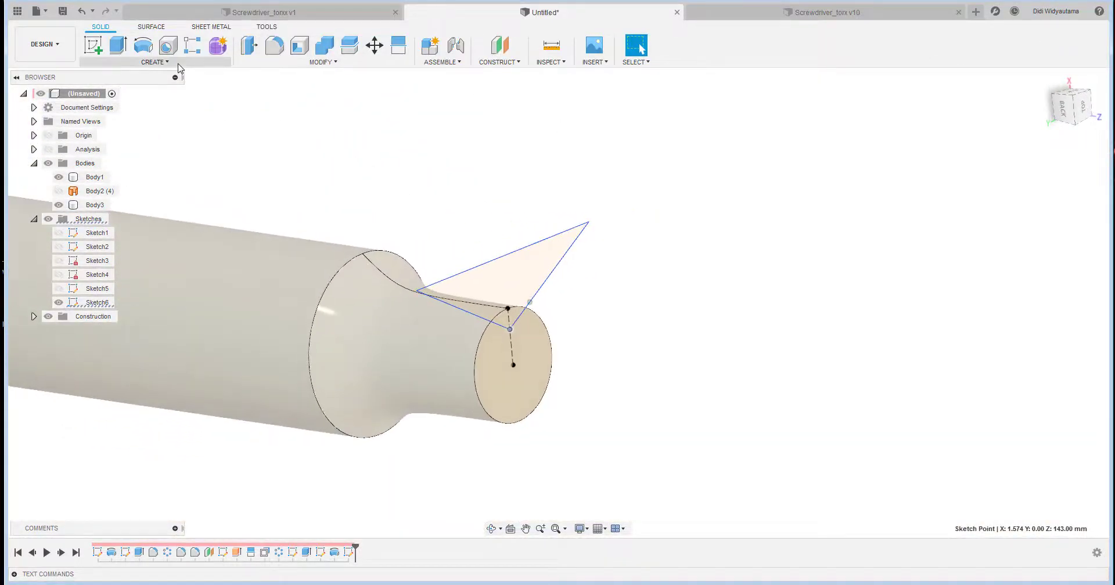
Set up a single-path sweep of both triangle profile regions along the curved edge of the tip's neck
click(175, 62)
click(145, 159)
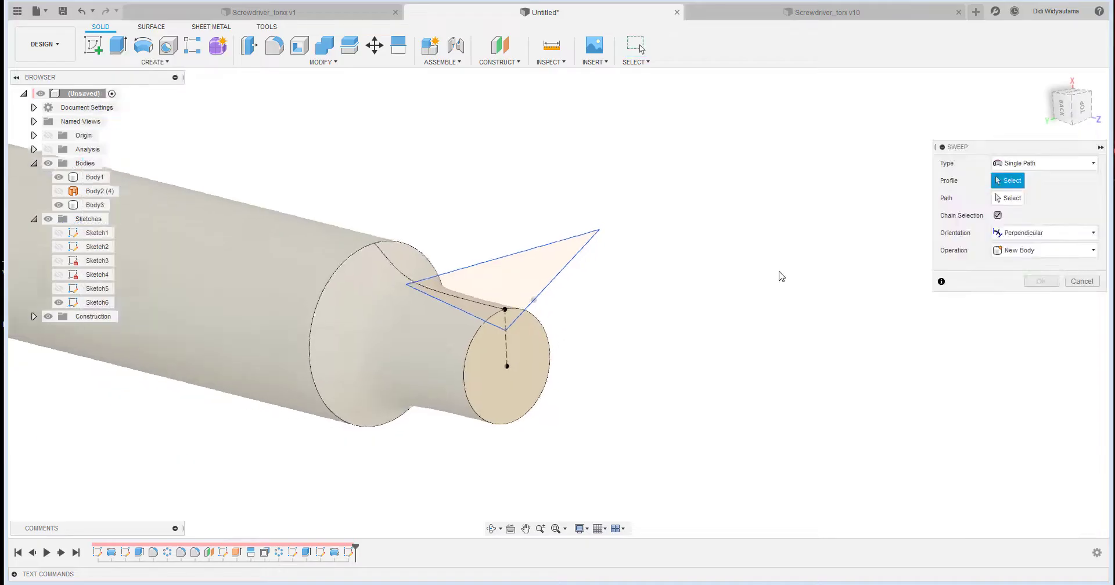
click(519, 279)
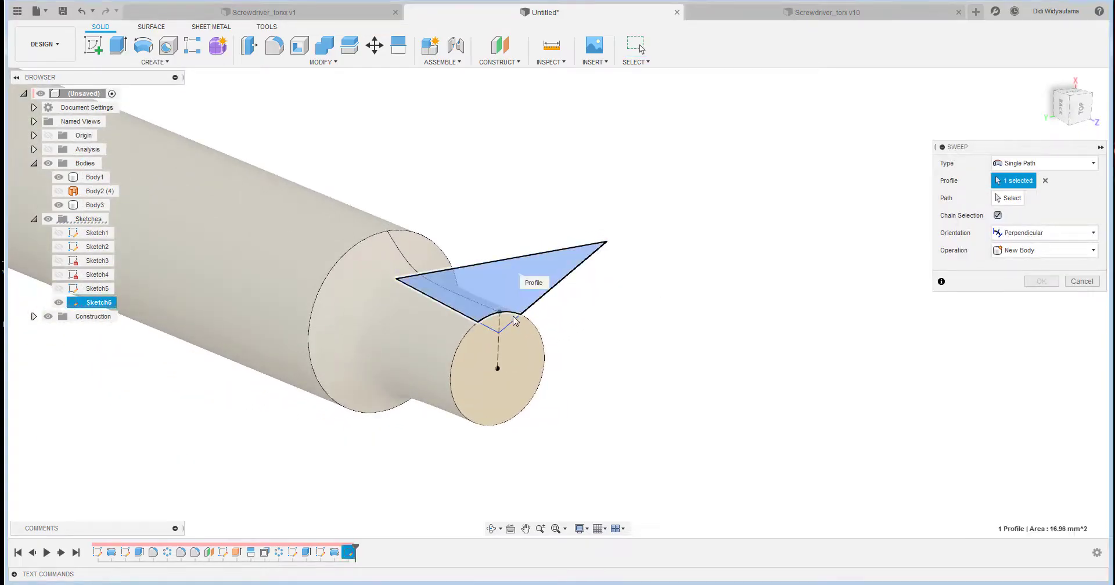
click(465, 293)
click(1014, 201)
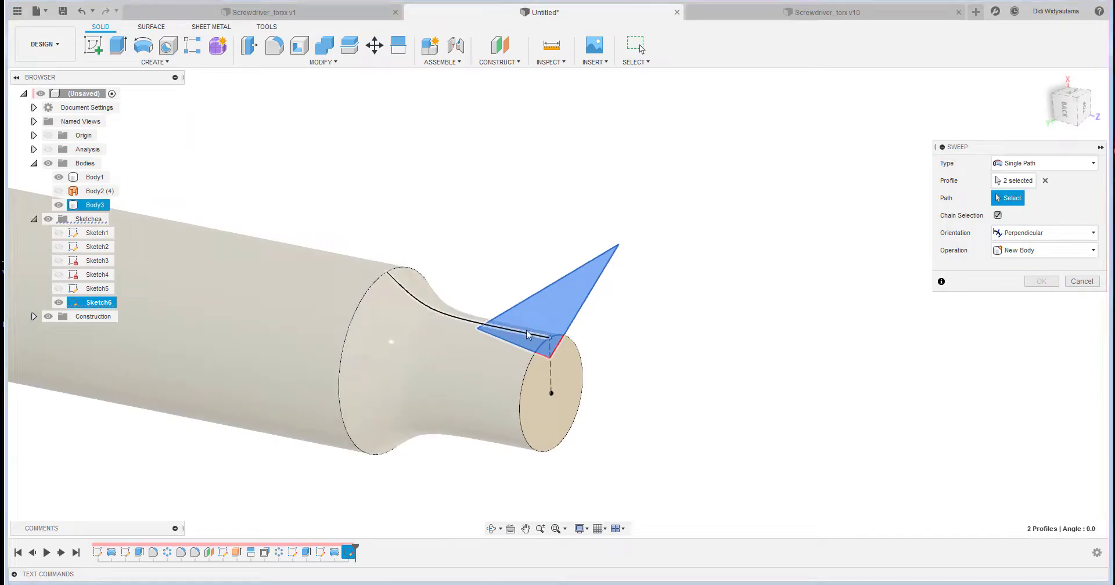
click(427, 311)
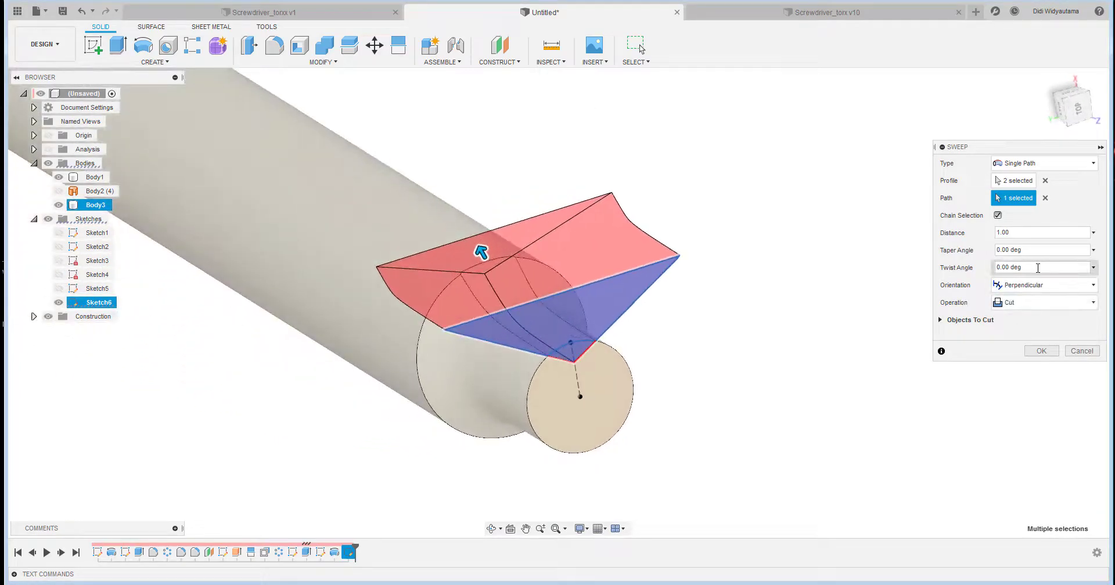
Give the sweep a -5.5 degree taper and a 0 degree twist, and apply it as a cut
click(1037, 267)
key(Return)
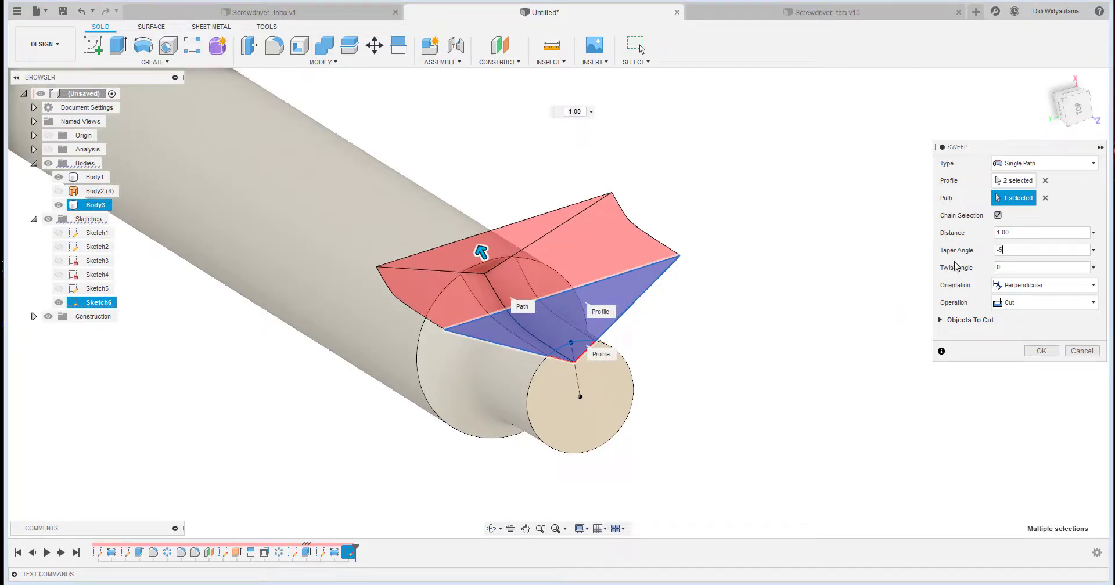
shift+middle_drag(678, 263, 679, 266)
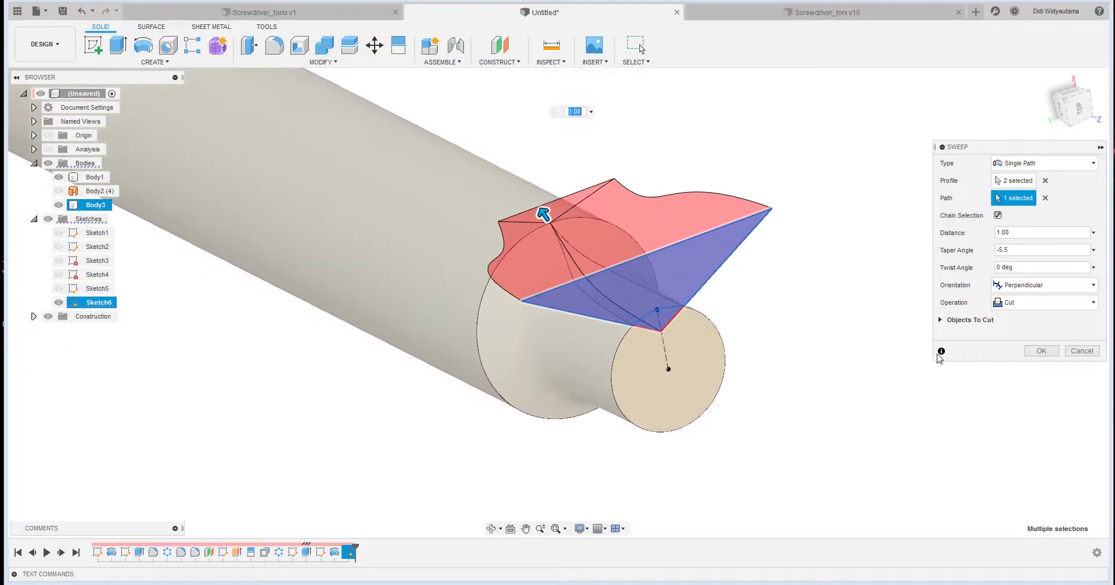
click(1042, 351)
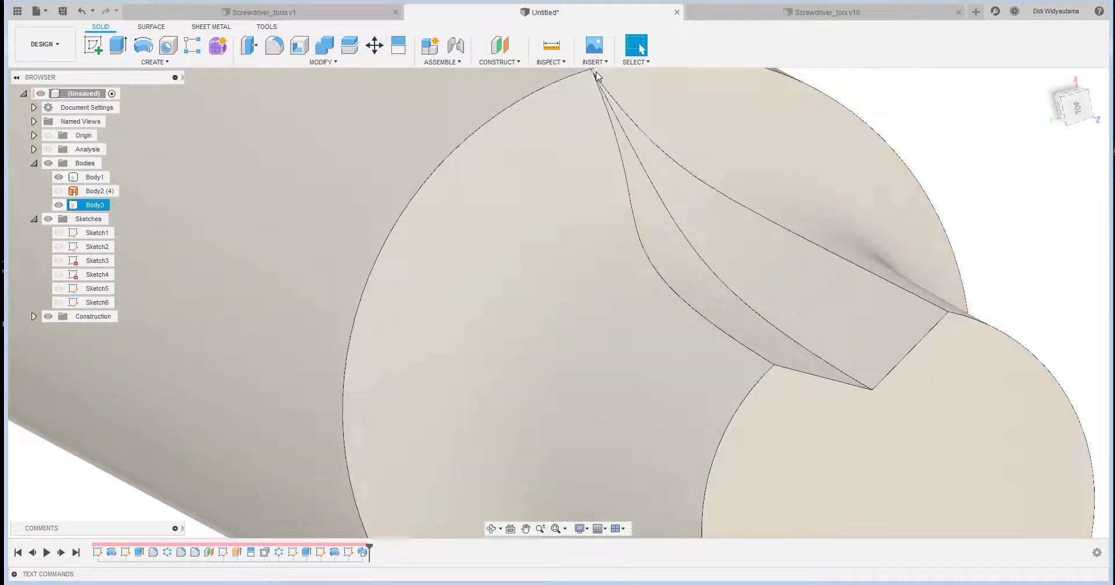
Start a circular pattern of features with the swept notch on the tip as its object
scroll(598, 82, up, 3)
scroll(599, 84, down, 5)
click(894, 215)
shift+middle_drag(894, 215, 598, 250)
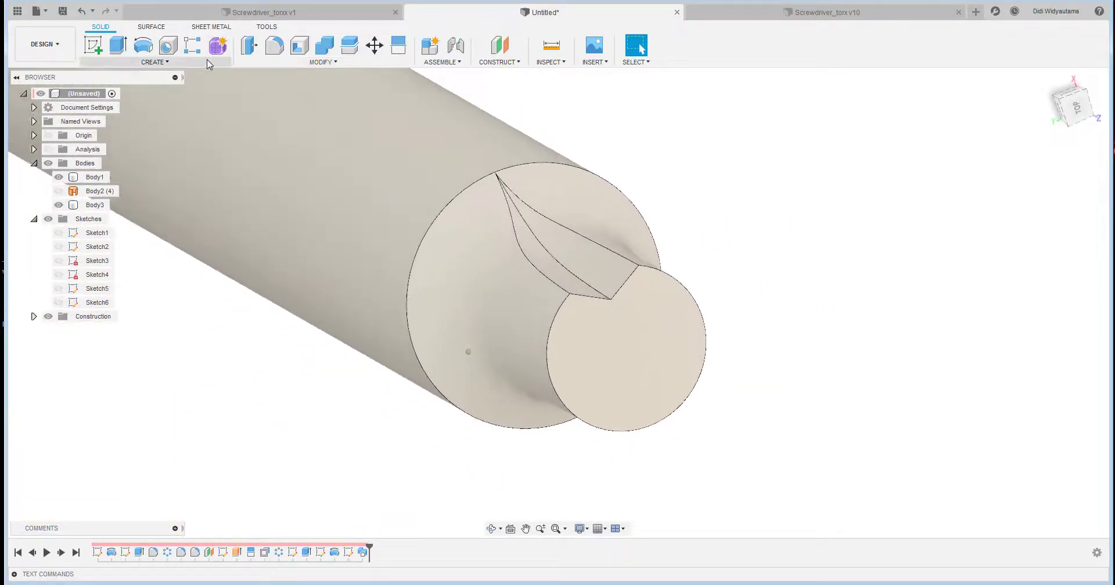
click(155, 62)
click(211, 343)
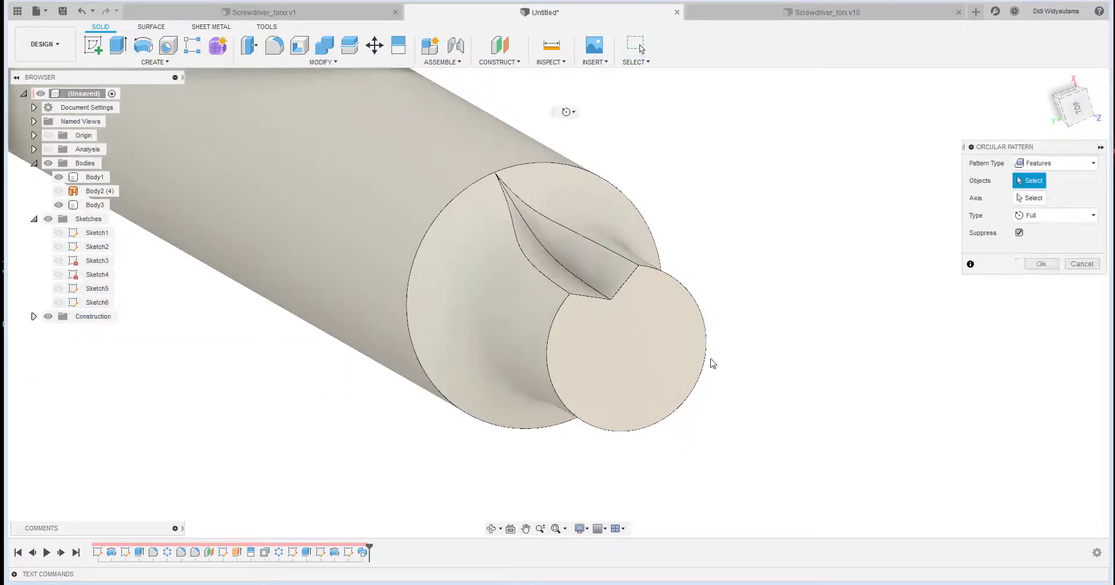
click(363, 553)
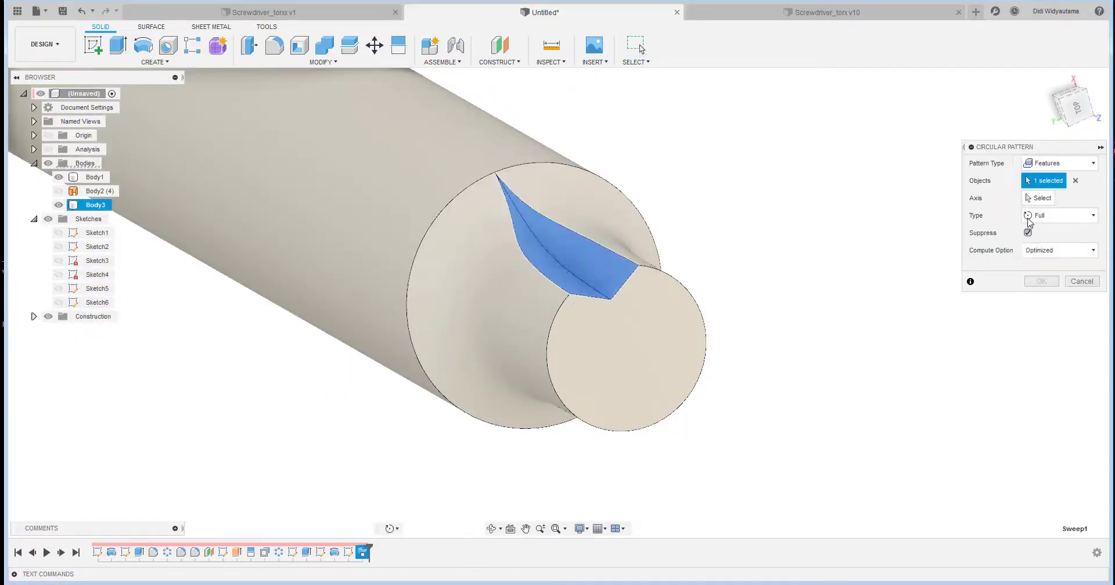
Pattern the notch fully around the Z axis with a quantity of 6
scroll(810, 316, down, 5)
scroll(559, 224, down, 6)
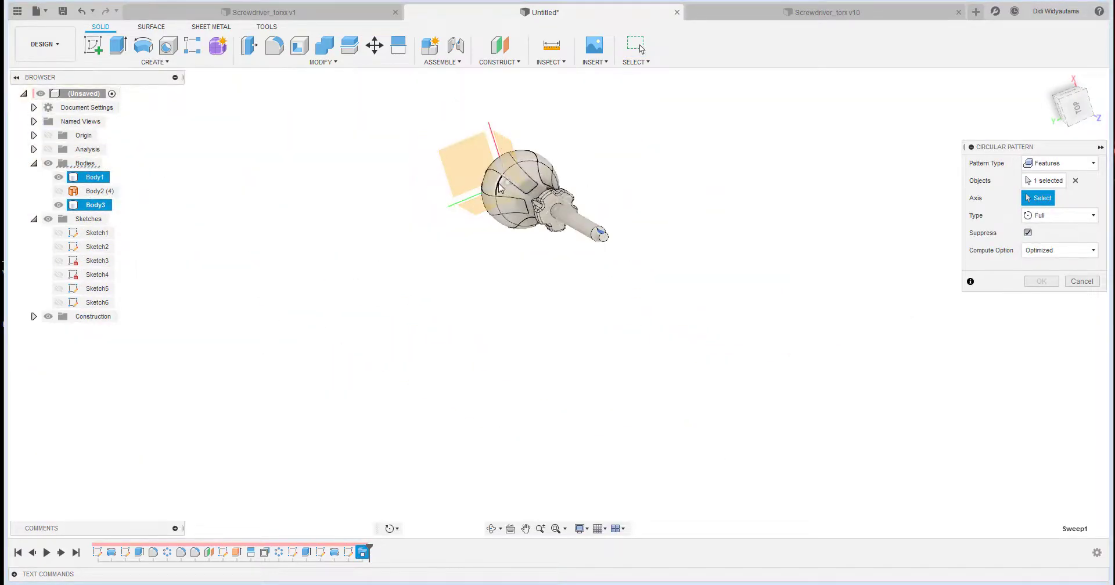
shift+middle_drag(406, 183, 458, 187)
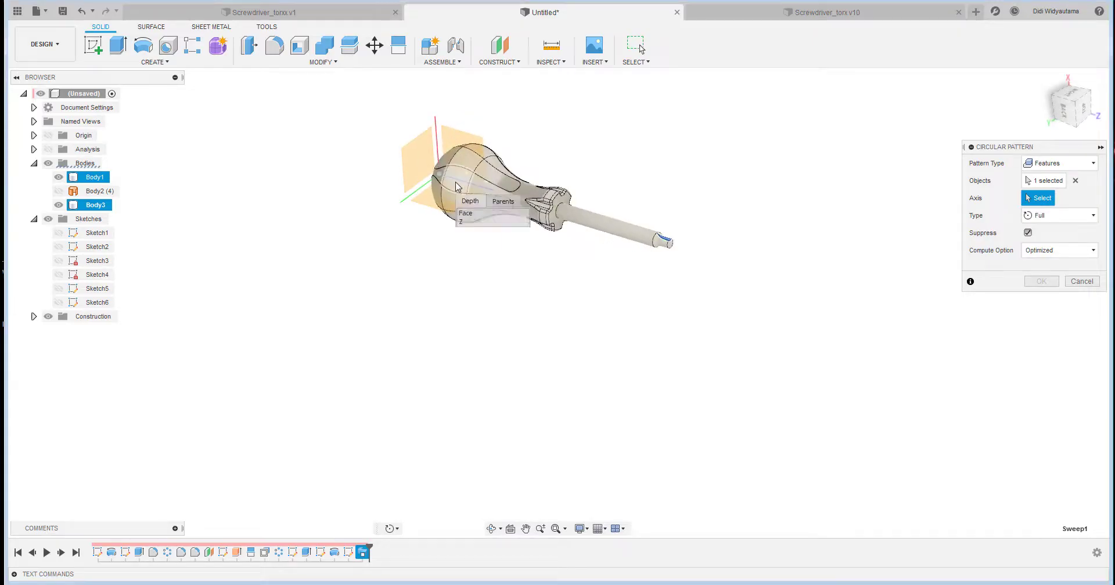
click(462, 221)
scroll(924, 269, up, 10)
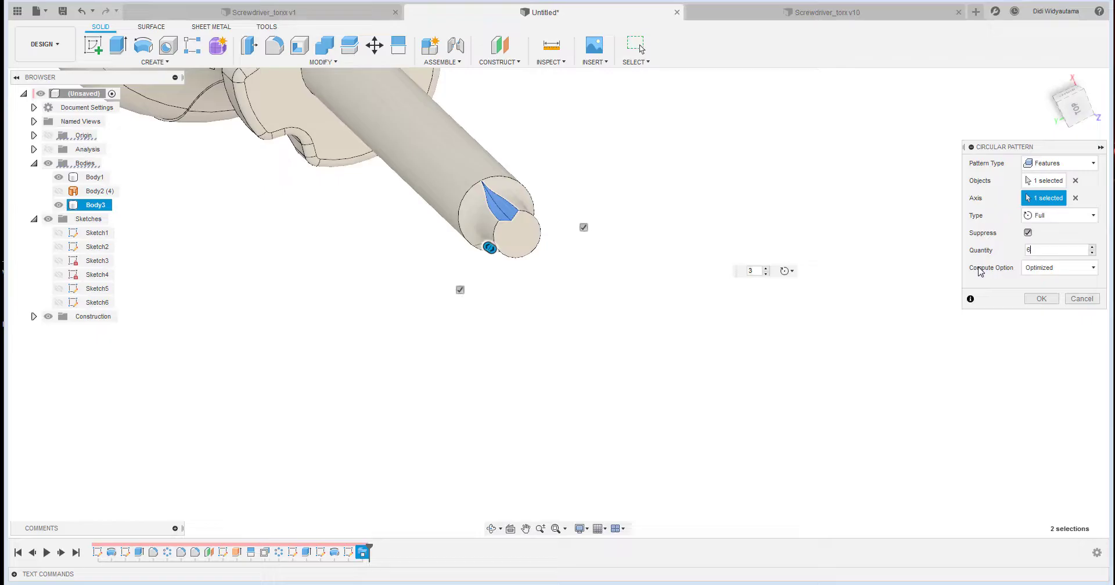
scroll(513, 236, up, 5)
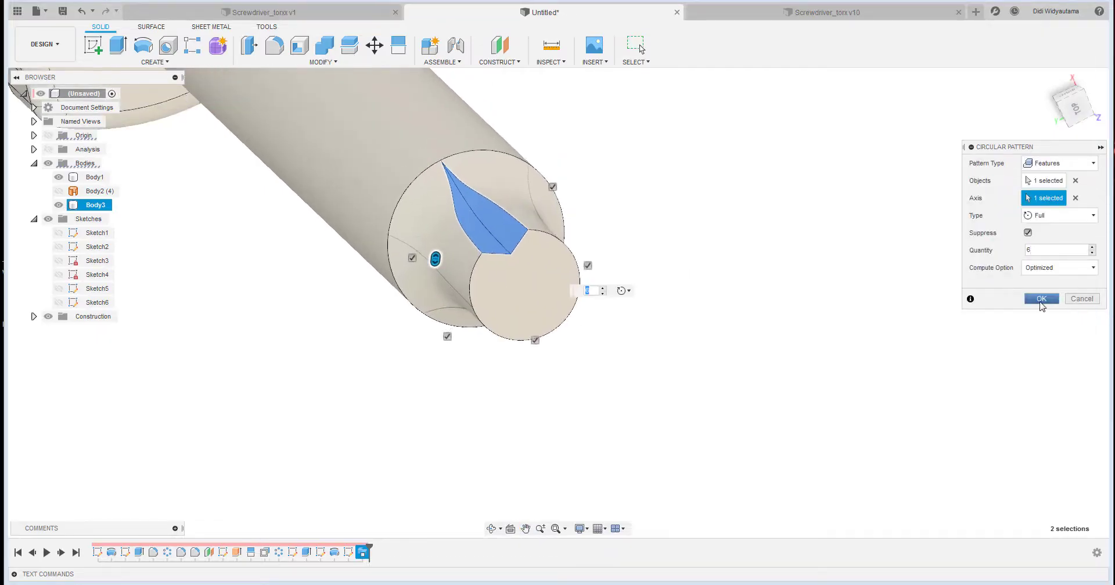
click(1040, 302)
Edit the triangle notch sketch, dimension the triangle's apex 1.57 mm from the tip's centre, and finish the sketch
shift+middle_drag(725, 332, 635, 301)
scroll(535, 308, up, 4)
shift+middle_drag(535, 308, 517, 282)
double_click(347, 552)
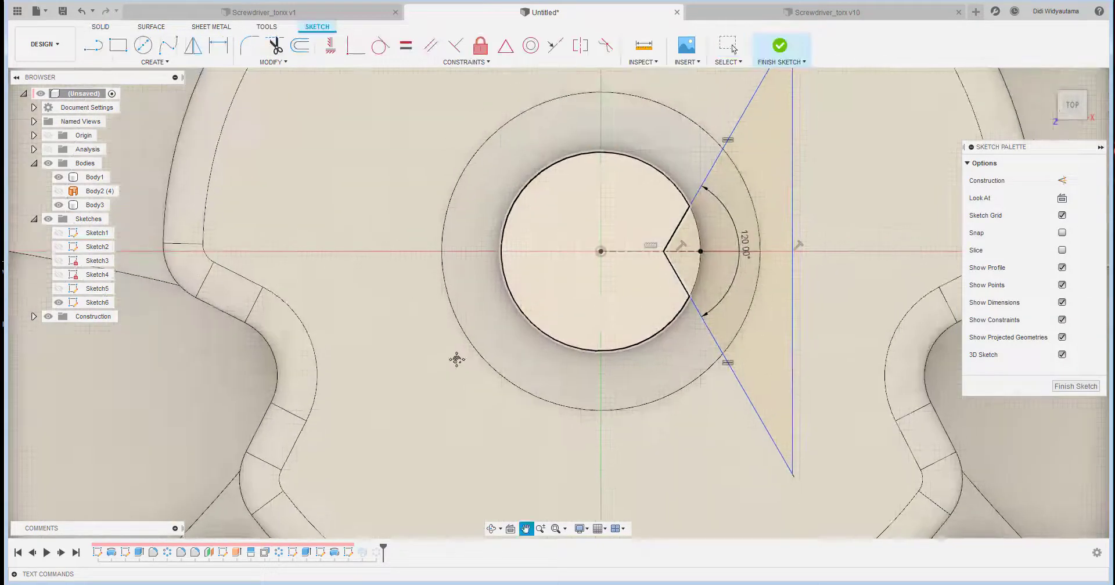
drag(457, 359, 234, 437)
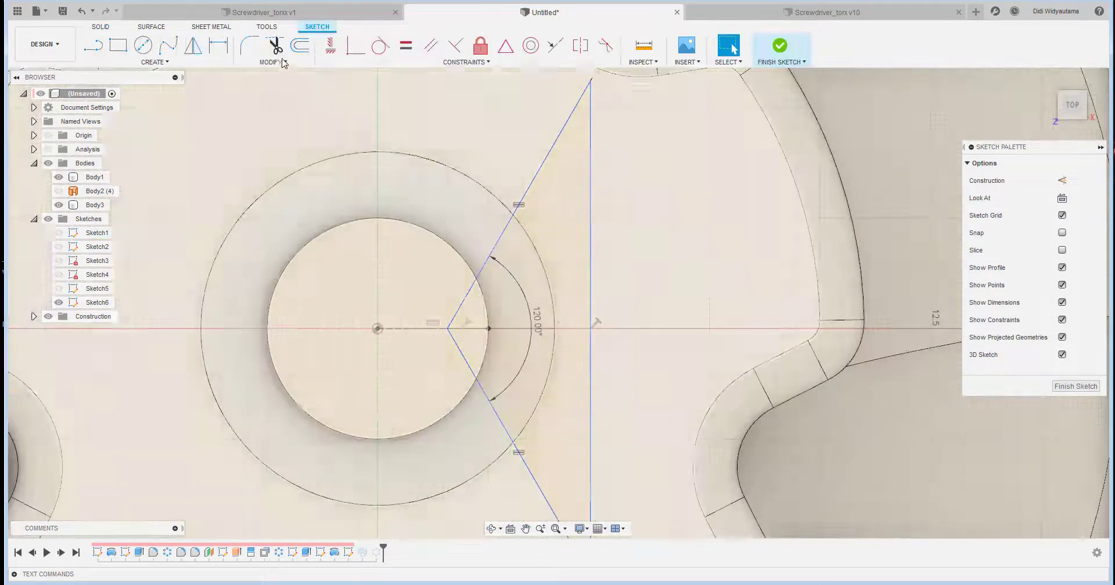
key(d)
click(448, 329)
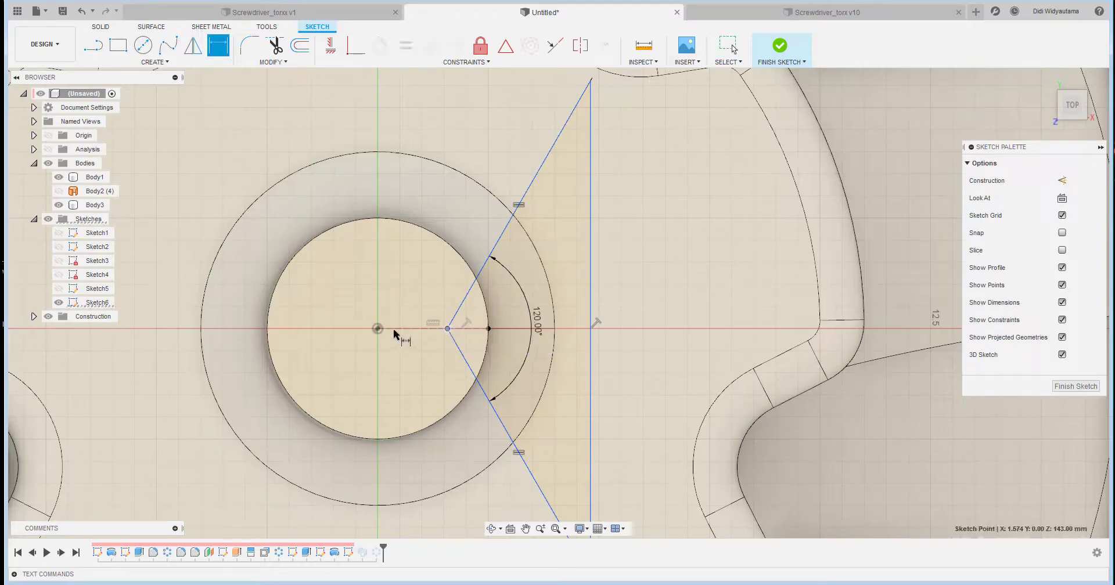
click(378, 329)
click(407, 375)
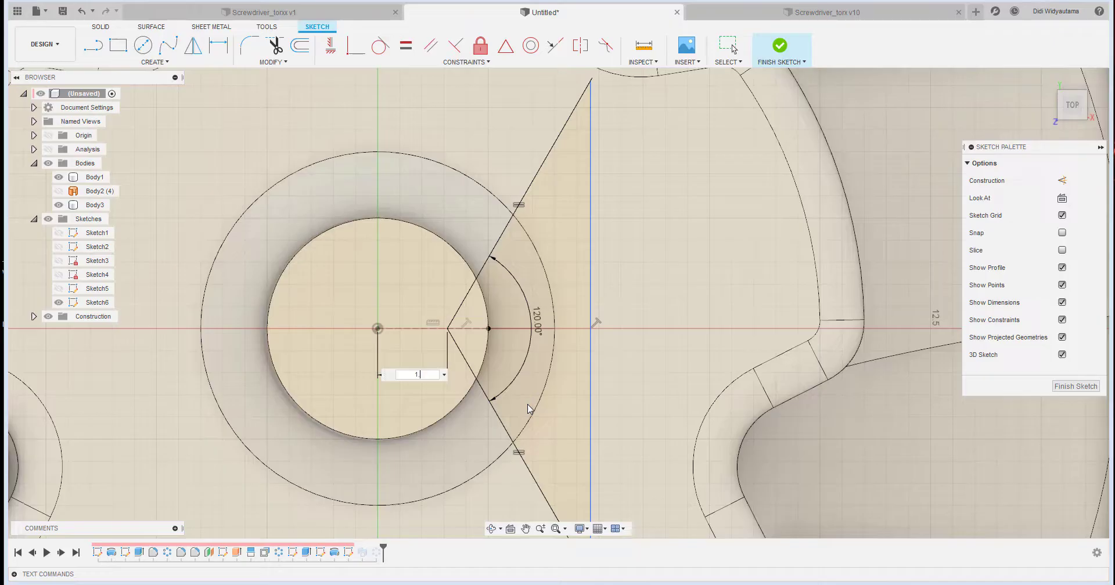
text(1.57)
key(Return)
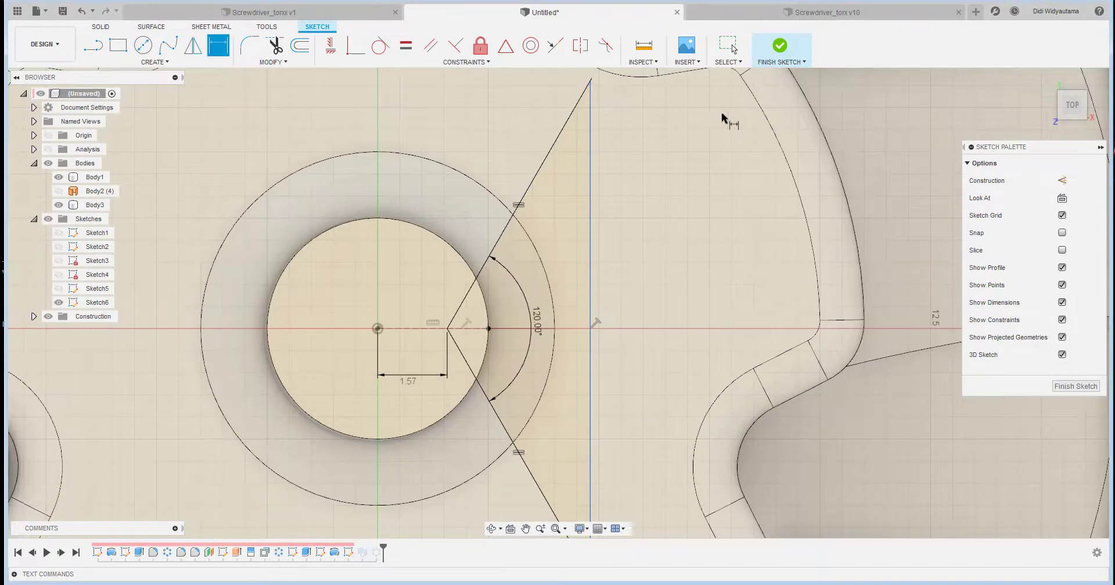
click(787, 51)
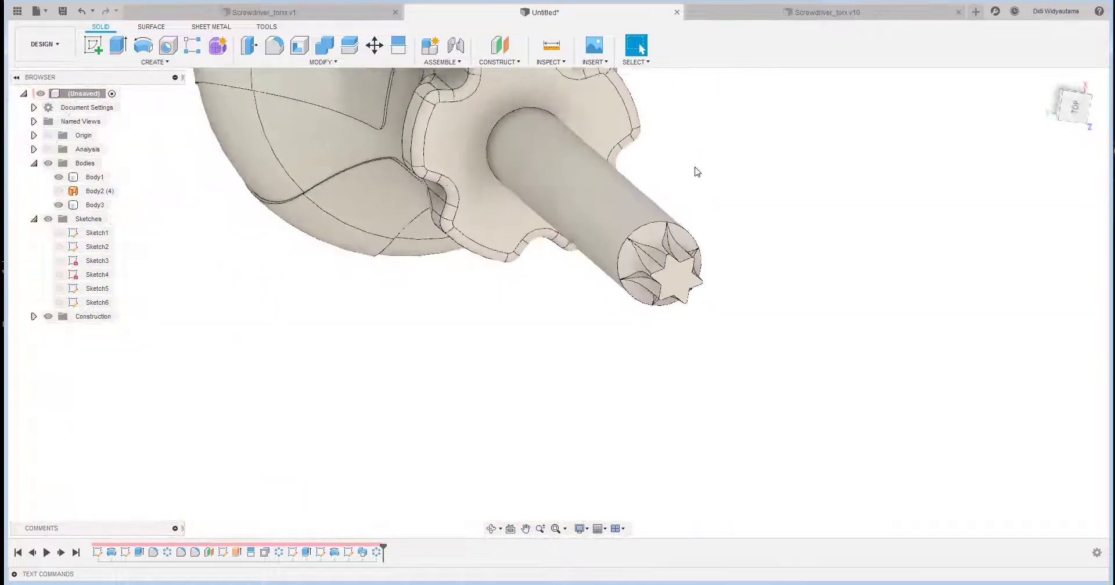
Start a fillet on the inner valley edge of one notch and try a constant radius of 0.5 mm
scroll(824, 421, up, 8)
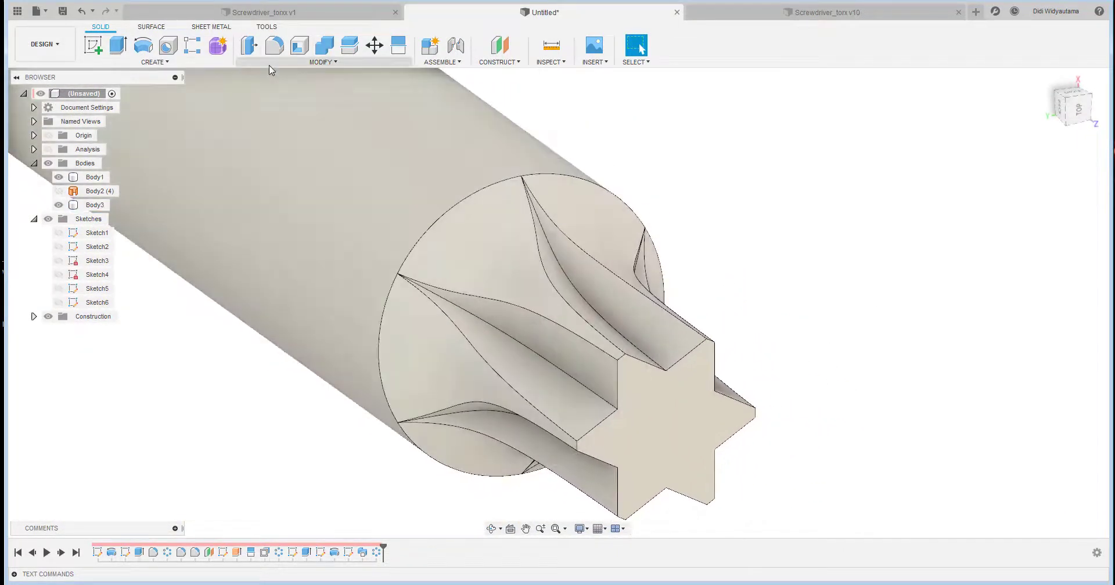
click(270, 62)
click(274, 50)
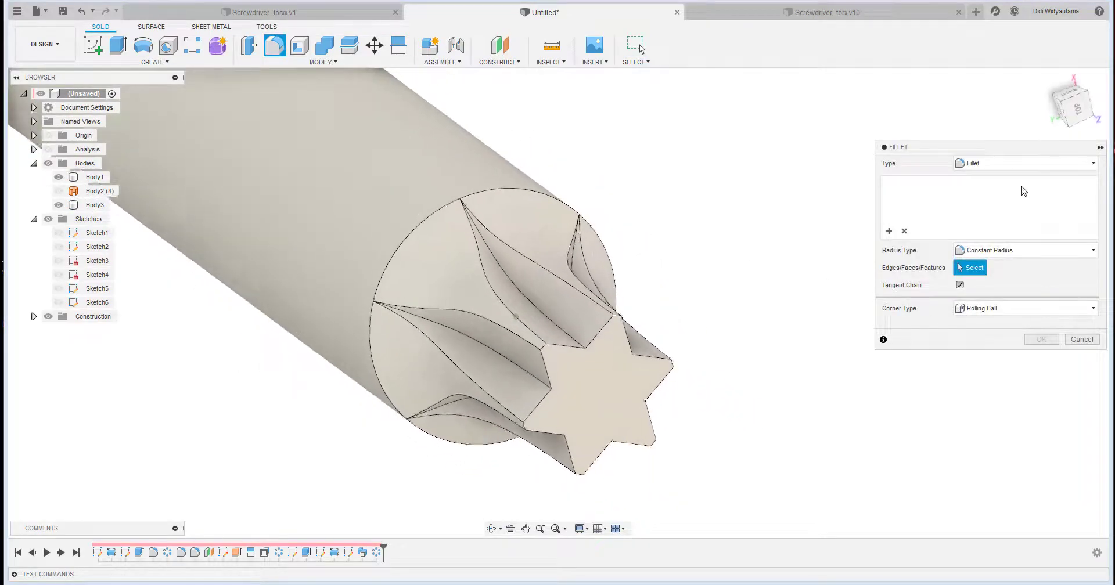
click(542, 306)
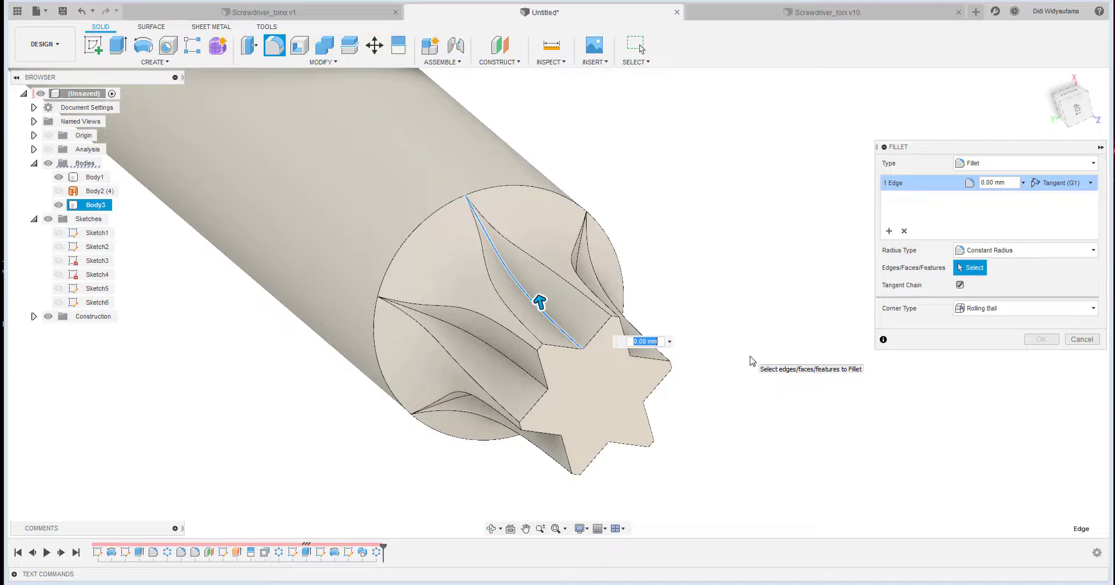
key(Return)
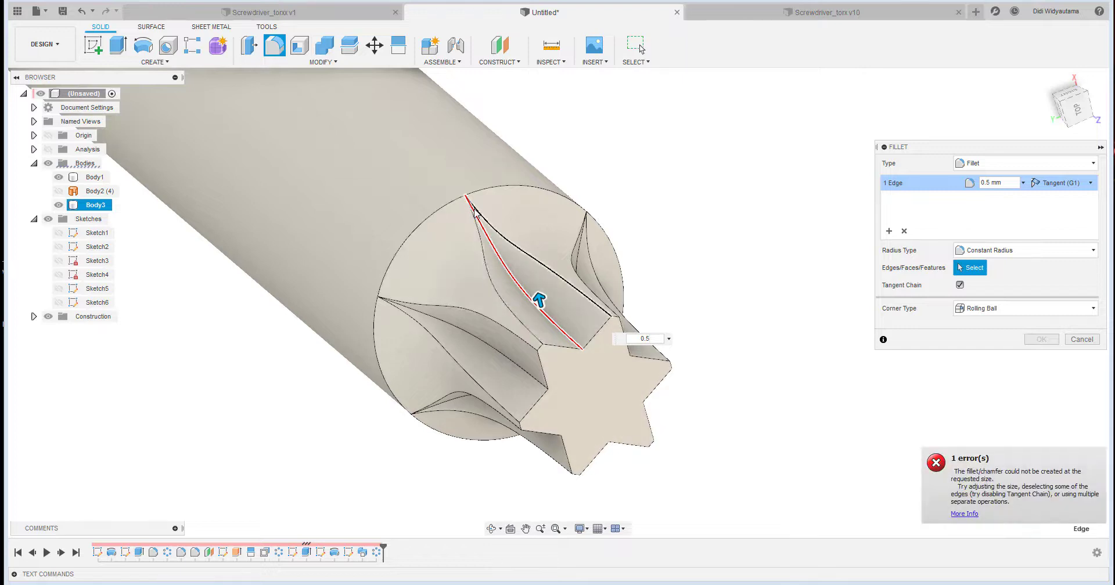
Change the valley edge fillet to variable radius with a 0.6 mm start and a 0.1 mm end
scroll(463, 199, up, 1)
scroll(463, 199, up, 3)
scroll(471, 209, down, 2)
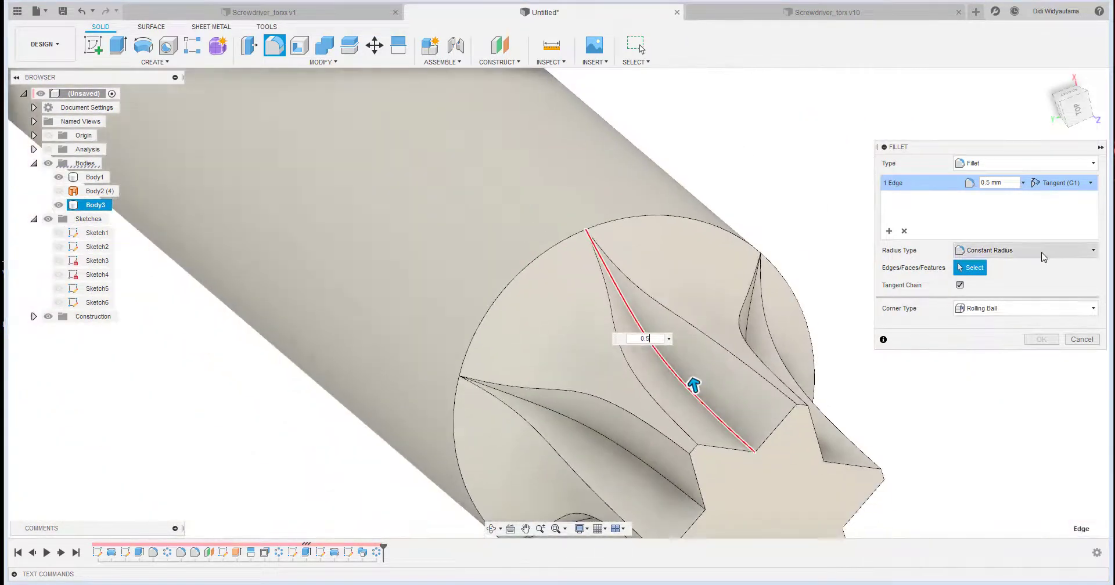
click(1042, 252)
click(991, 294)
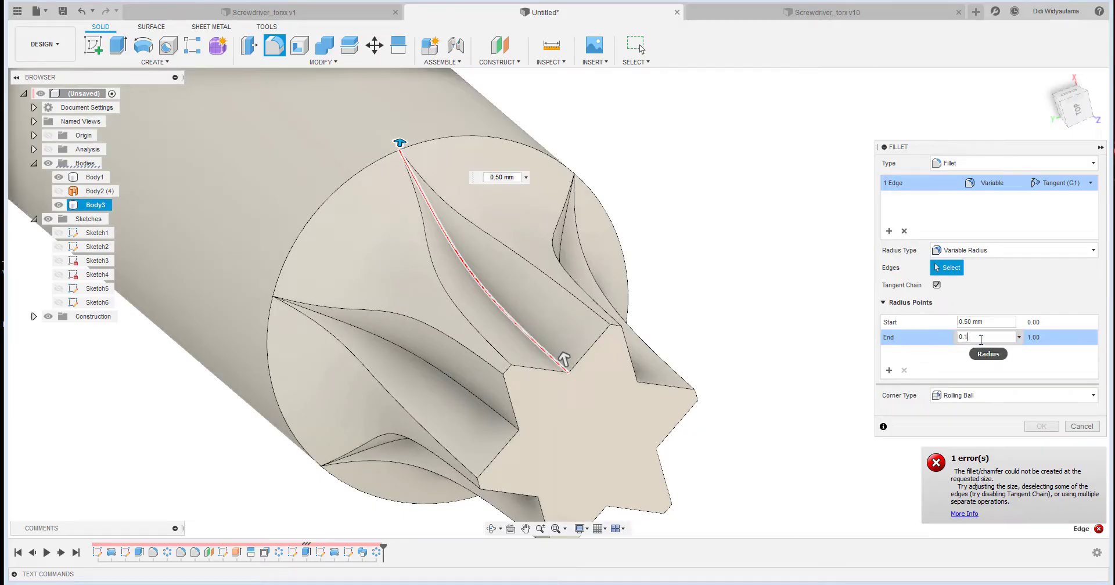
click(923, 324)
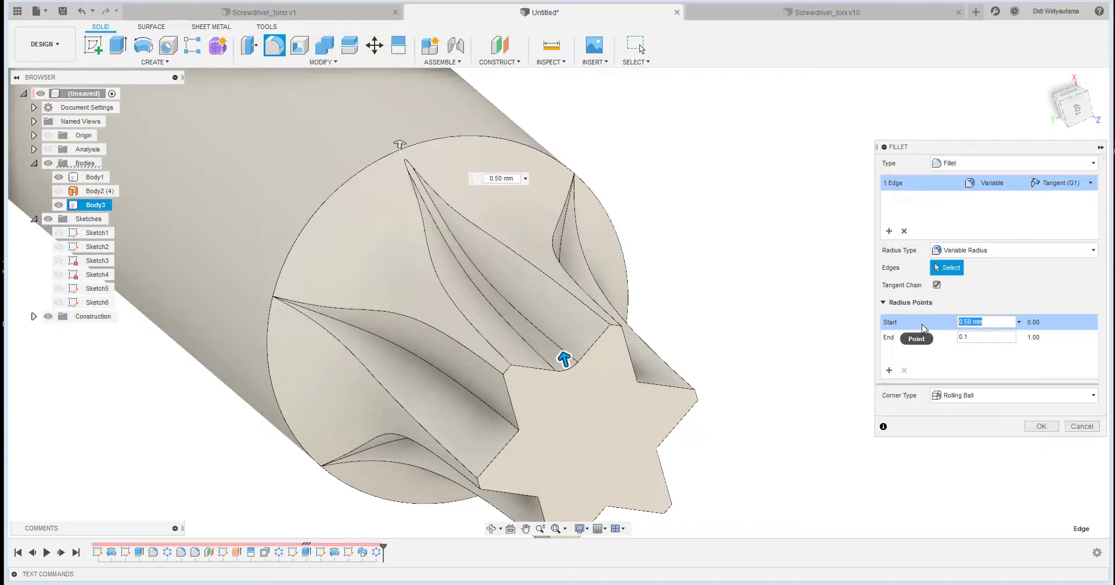
key(Return)
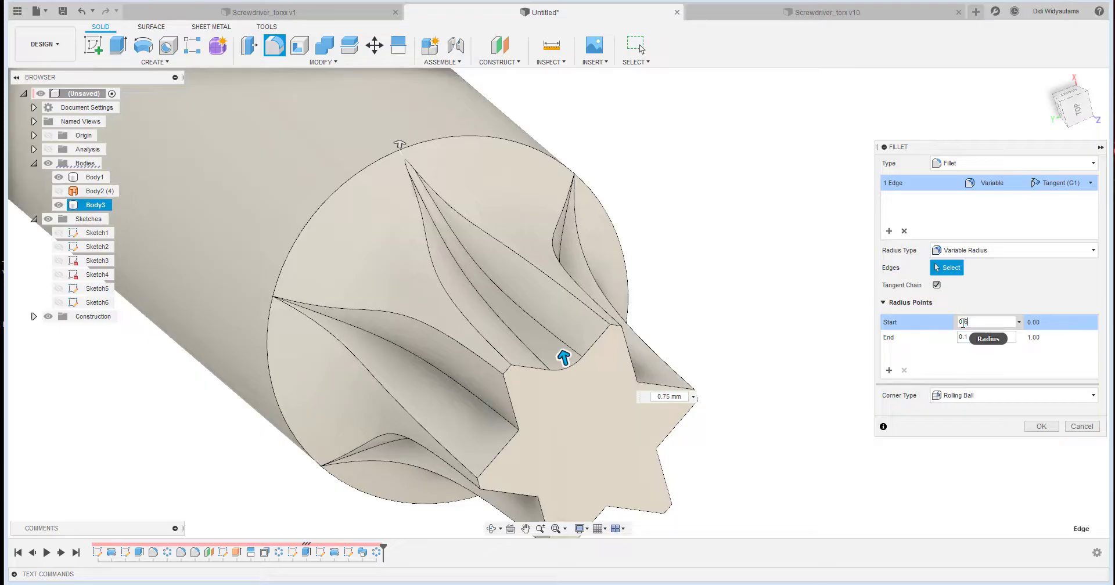
key(Return)
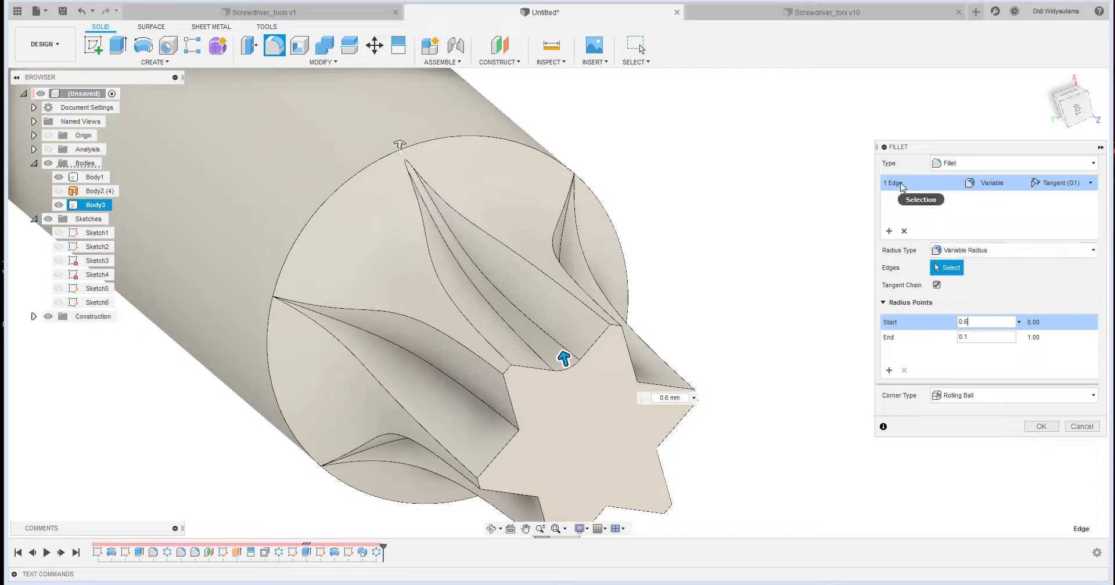
Add the adjacent notch's valley edge as a second variable-radius selection with an end radius of 0.1 mm
click(890, 231)
shift+middle_drag(550, 373, 469, 388)
click(469, 385)
drag(991, 337, 891, 358)
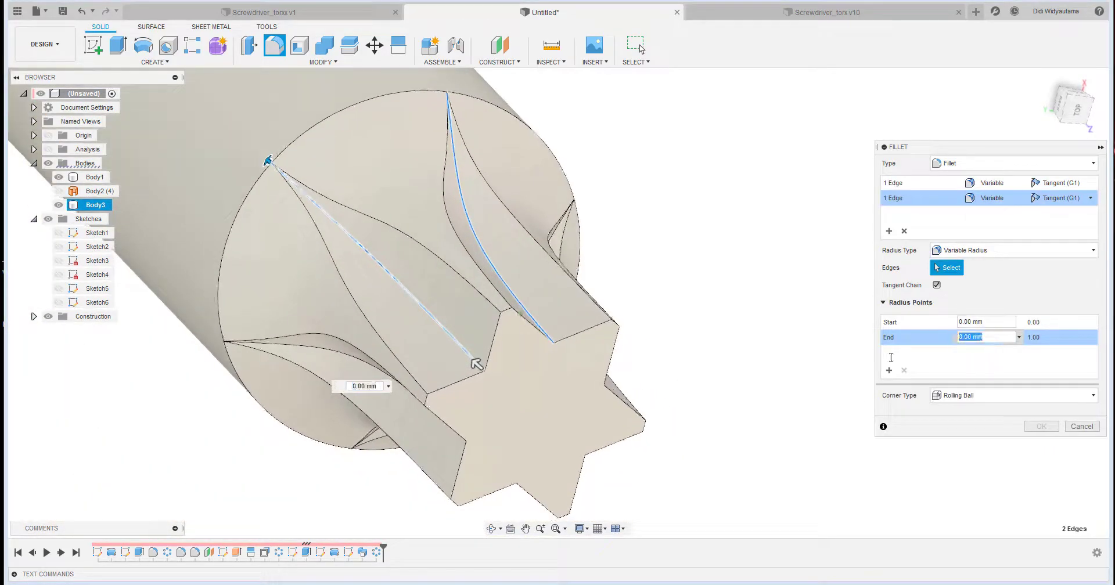
text(0.1)
drag(986, 322, 947, 328)
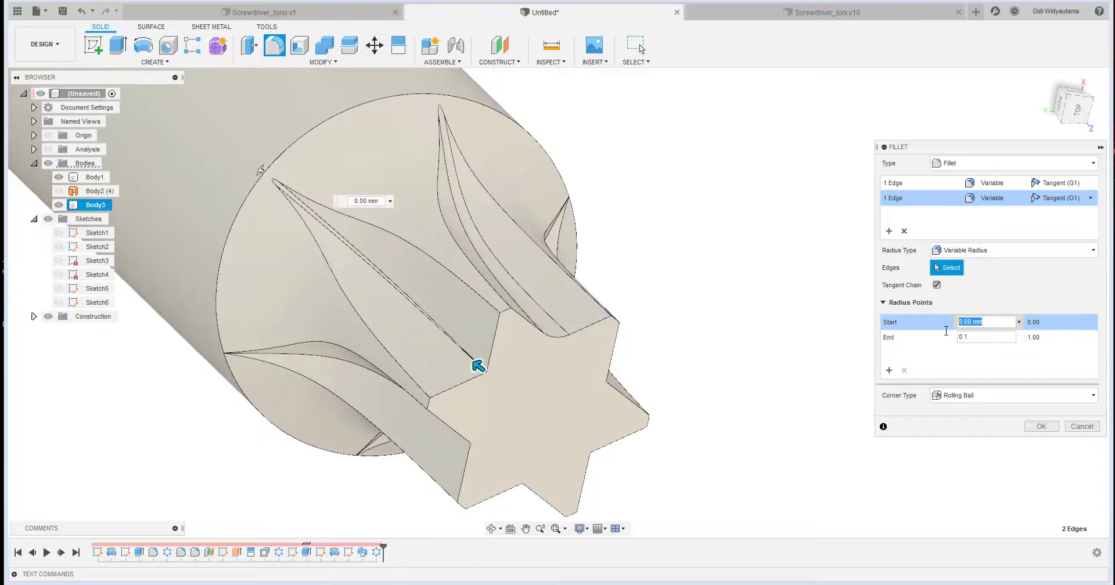
Add a third notch's valley edge to the fillet with a 0.6 mm start and 0.1 mm end radius
click(890, 232)
shift+middle_drag(586, 335, 372, 409)
click(372, 413)
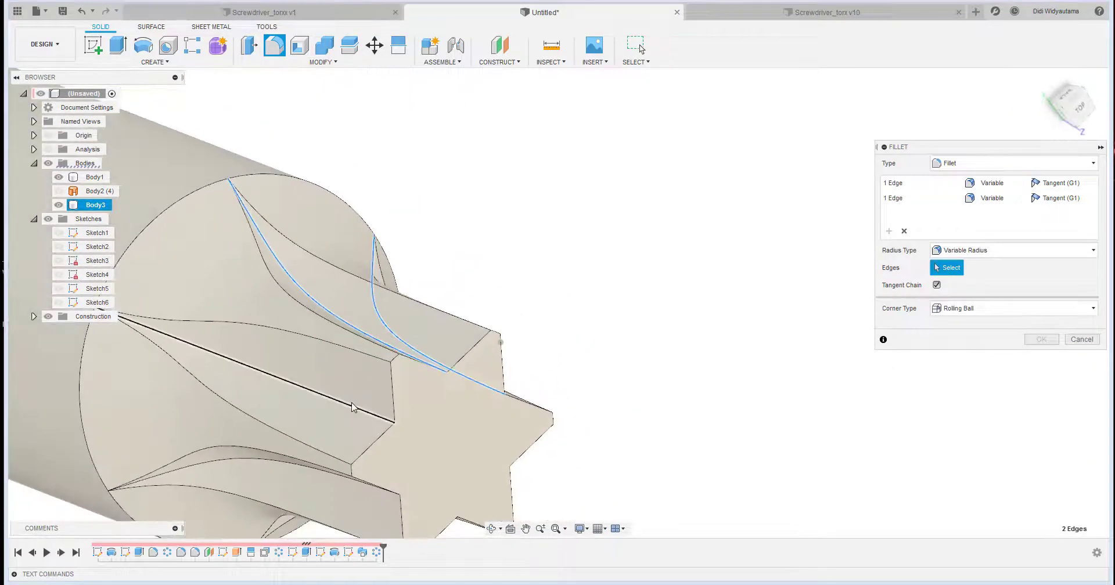
click(991, 335)
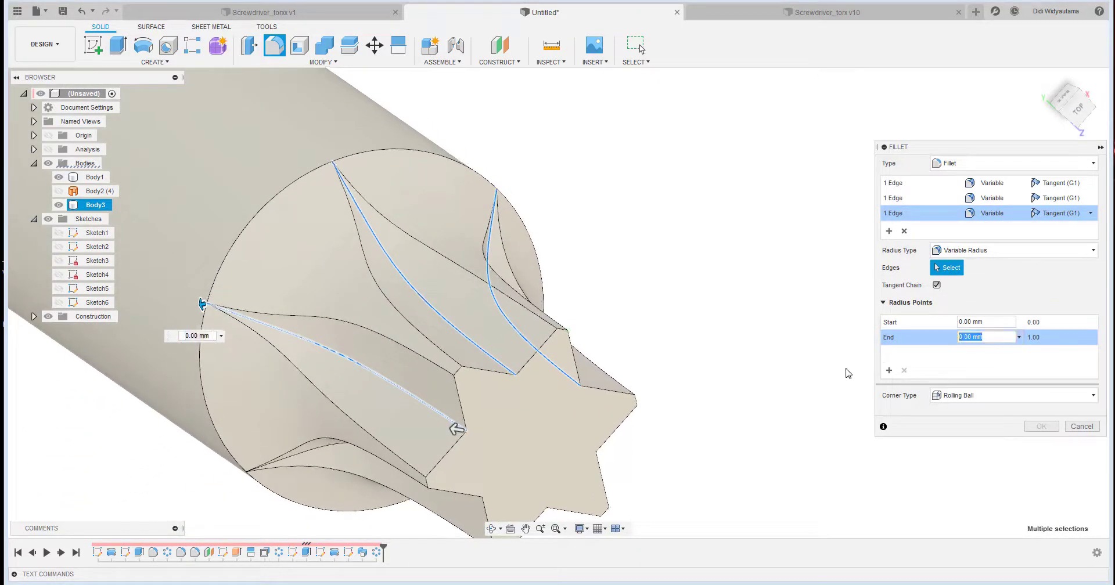
click(930, 328)
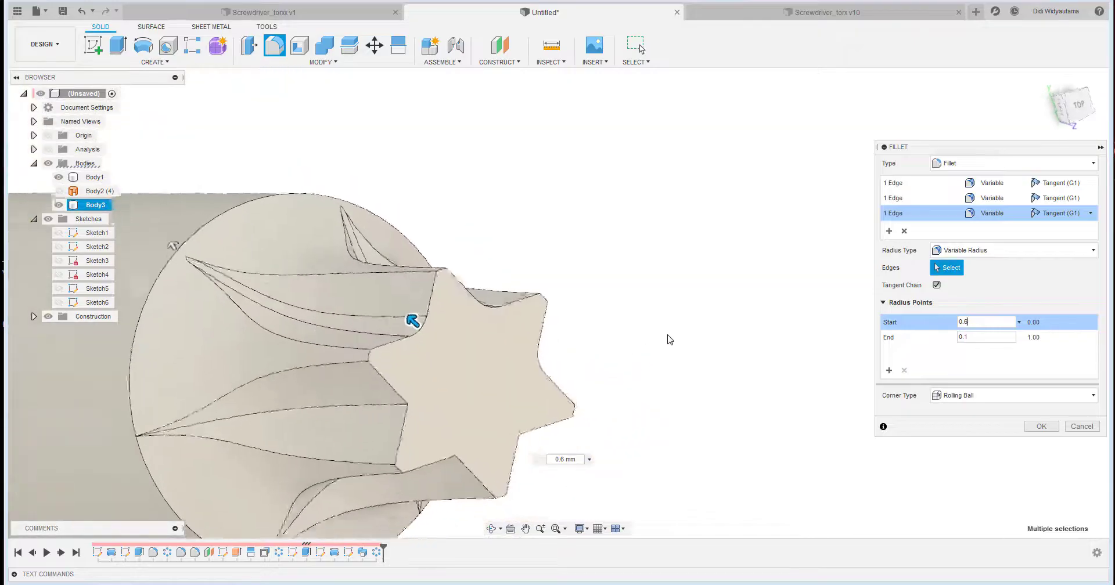
Add a fourth notch's valley edge as another variable-radius selection, 0.6 mm at the start and 0.1 mm at the end
click(889, 231)
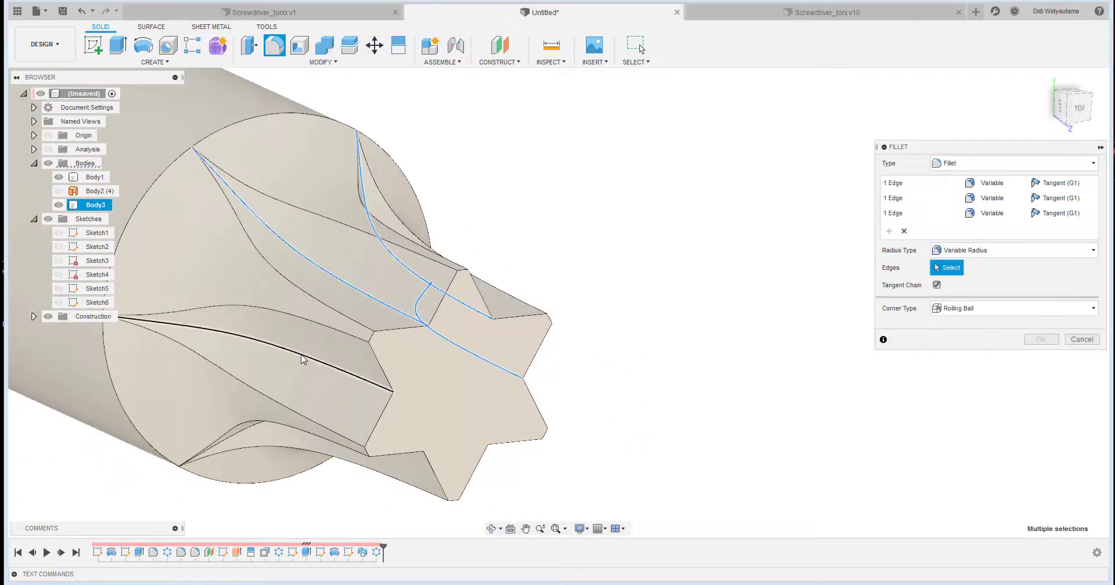
click(303, 362)
click(987, 338)
text(0.6)
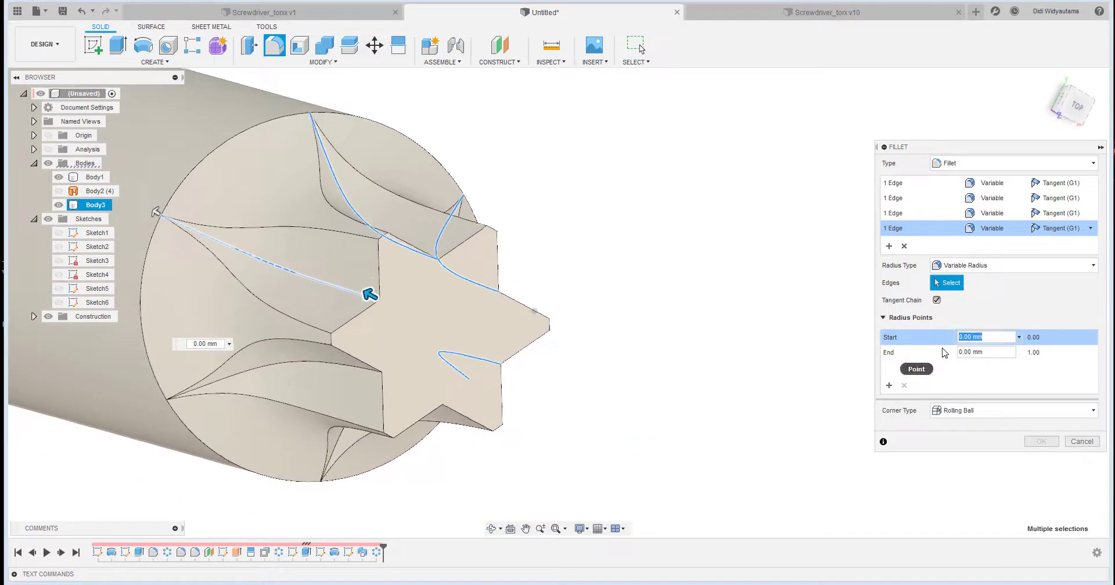
click(990, 352)
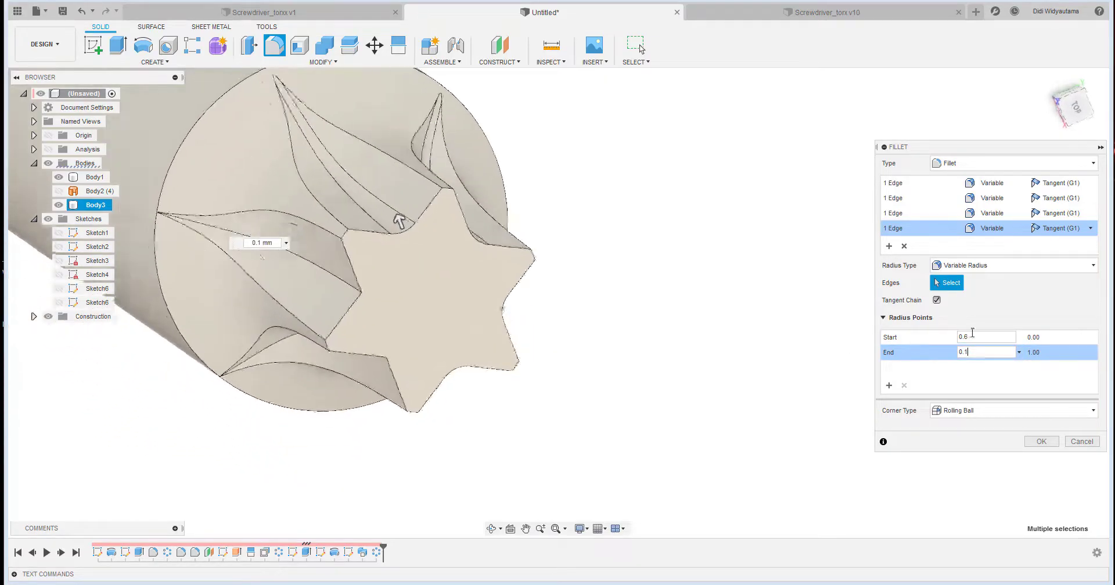
Add the remaining notch valley edges as variable-radius selections and apply the fillet
click(890, 246)
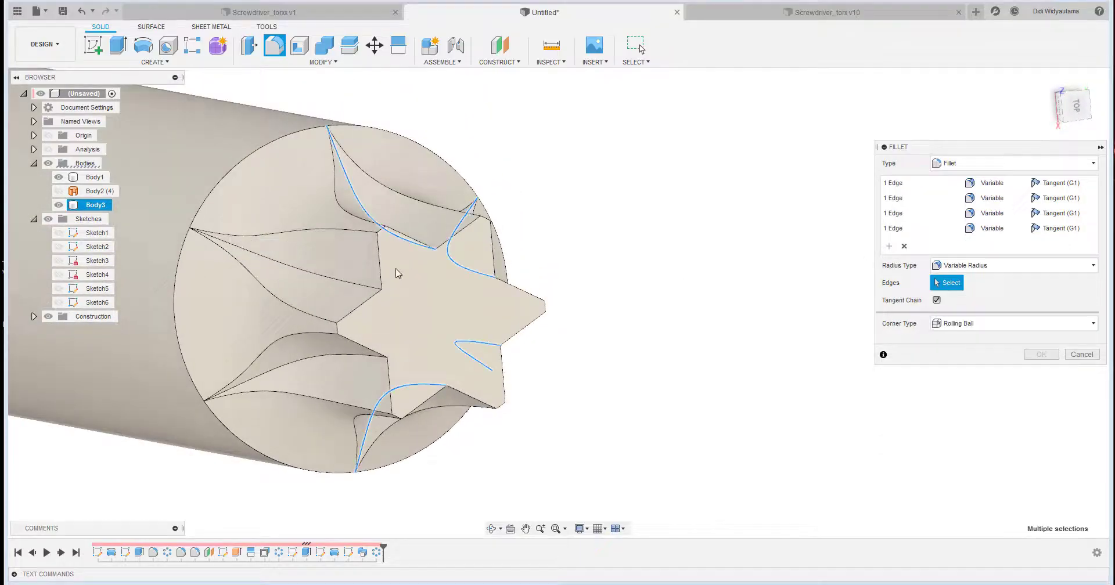
click(346, 278)
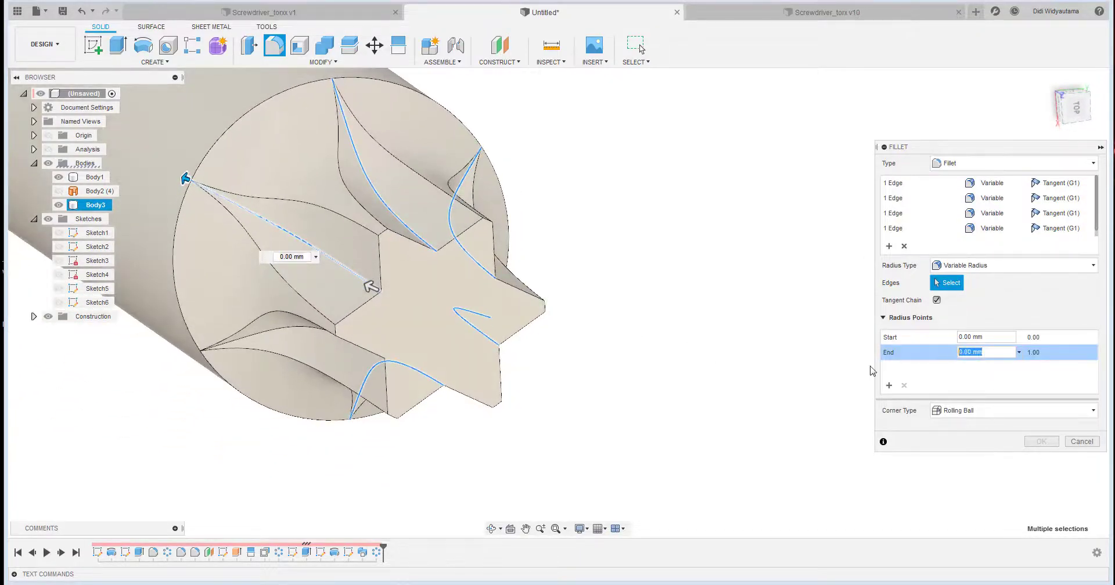
click(952, 340)
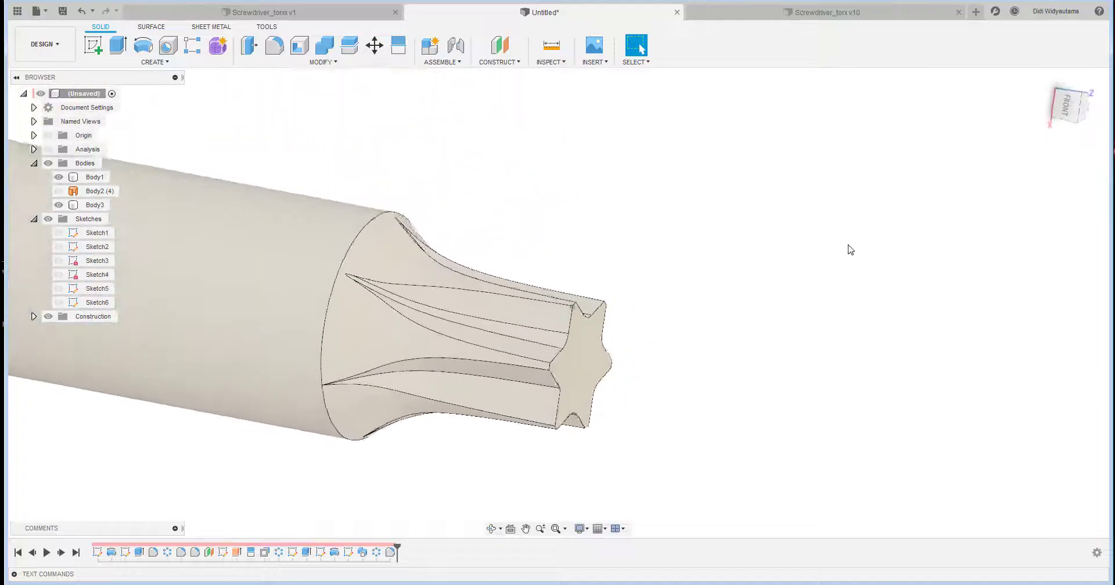
Start a new fillet on one notch's outline at the tip's end face with a constant radius of 0.2 mm
click(278, 55)
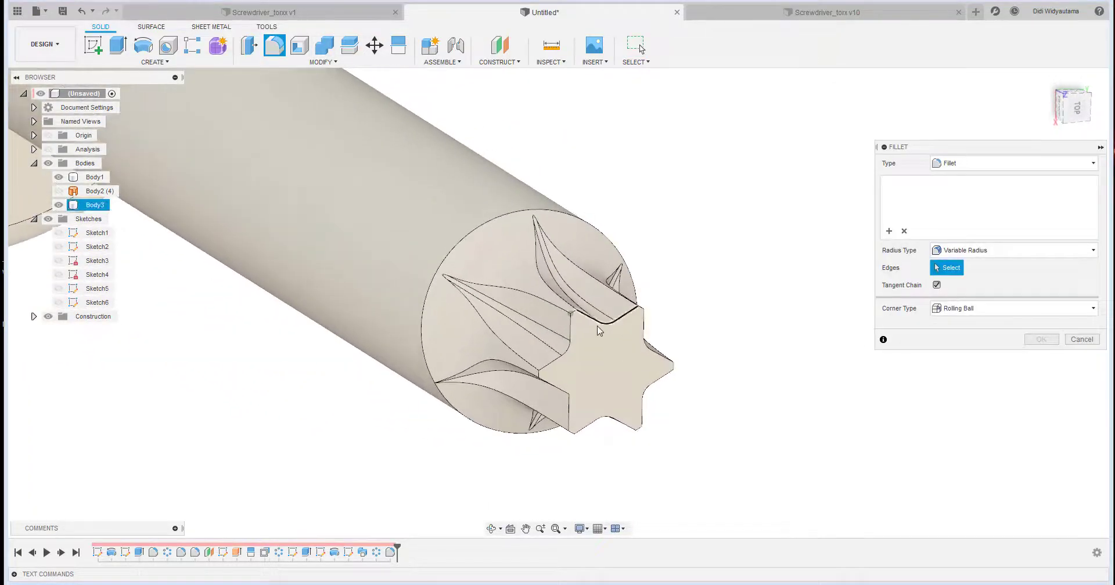
scroll(590, 322, up, 3)
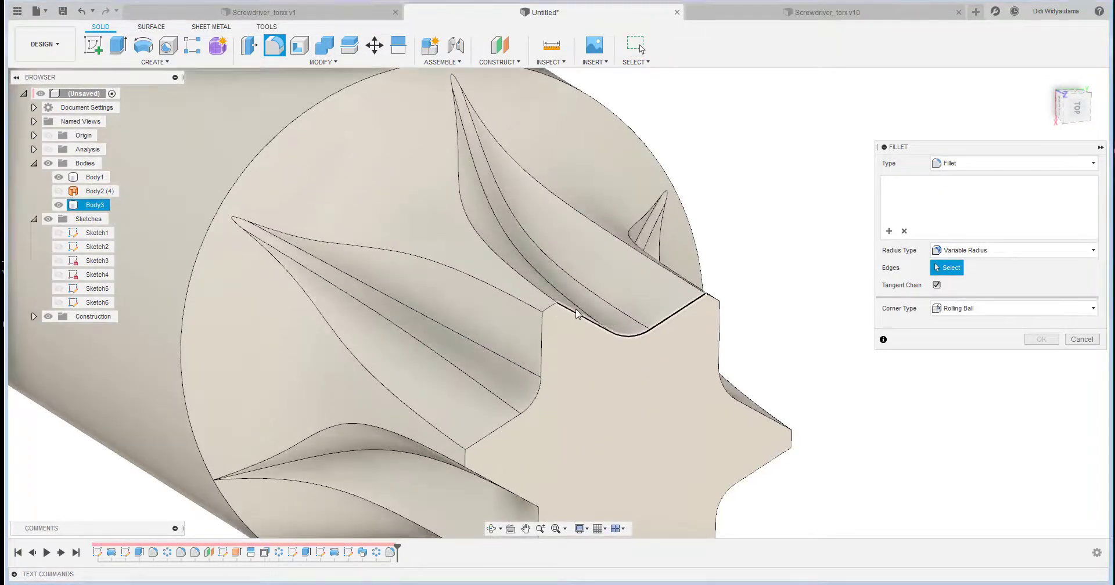
click(577, 313)
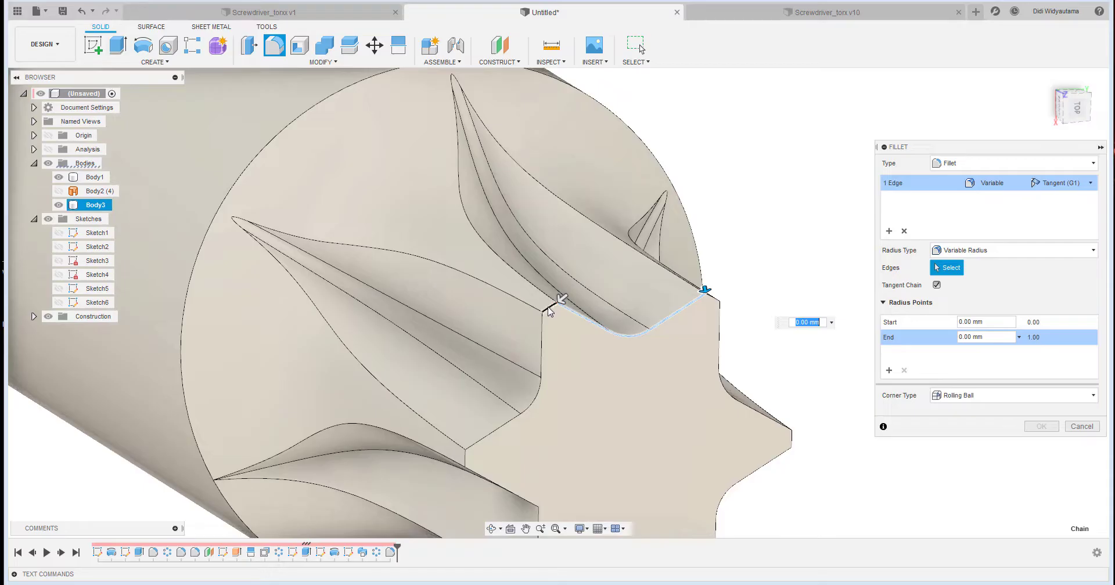
click(994, 252)
click(964, 264)
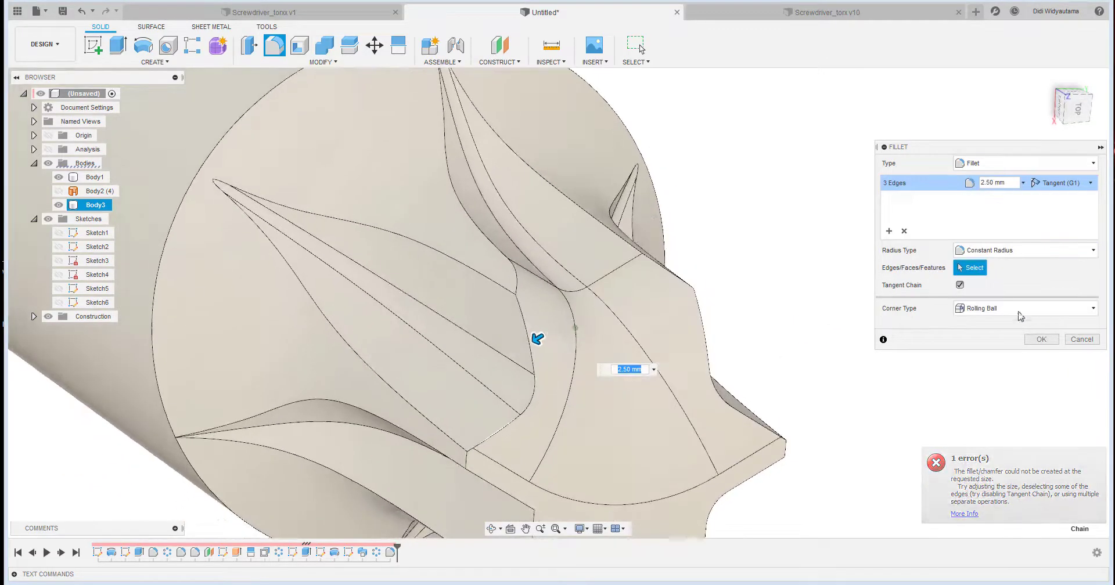
click(999, 182)
text(0.2)
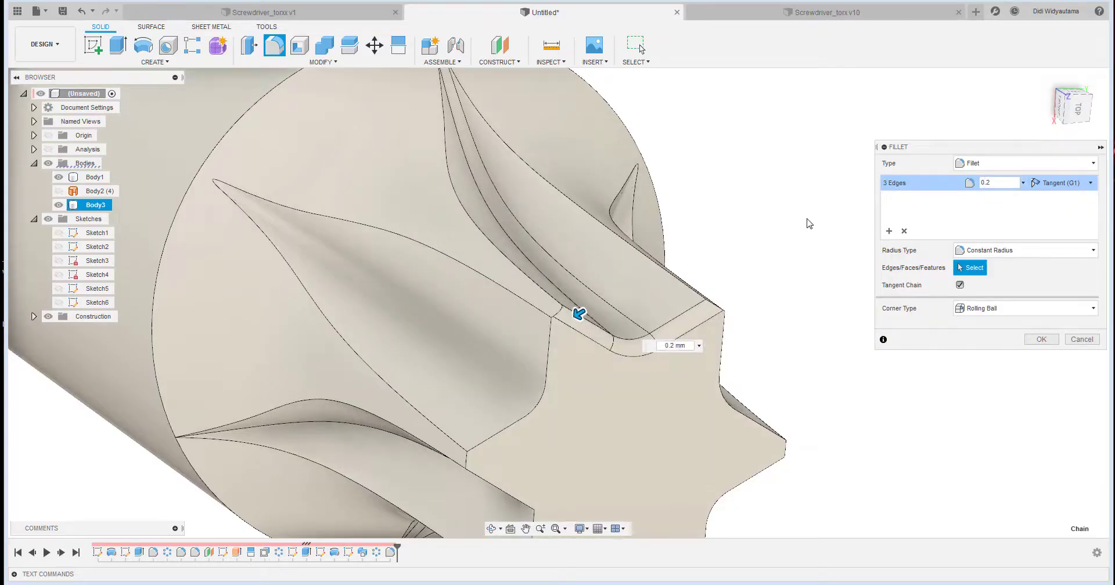
Add the remaining notch outlines and point edges of the tip's end face to the 0.2 mm fillet and apply it
shift+middle_drag(535, 326, 559, 320)
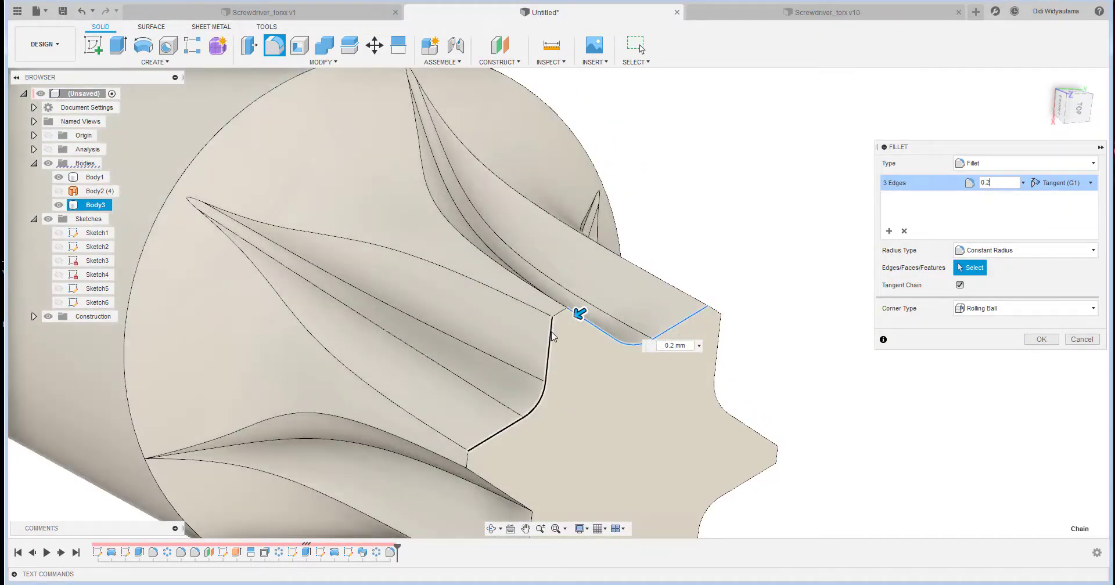
click(561, 317)
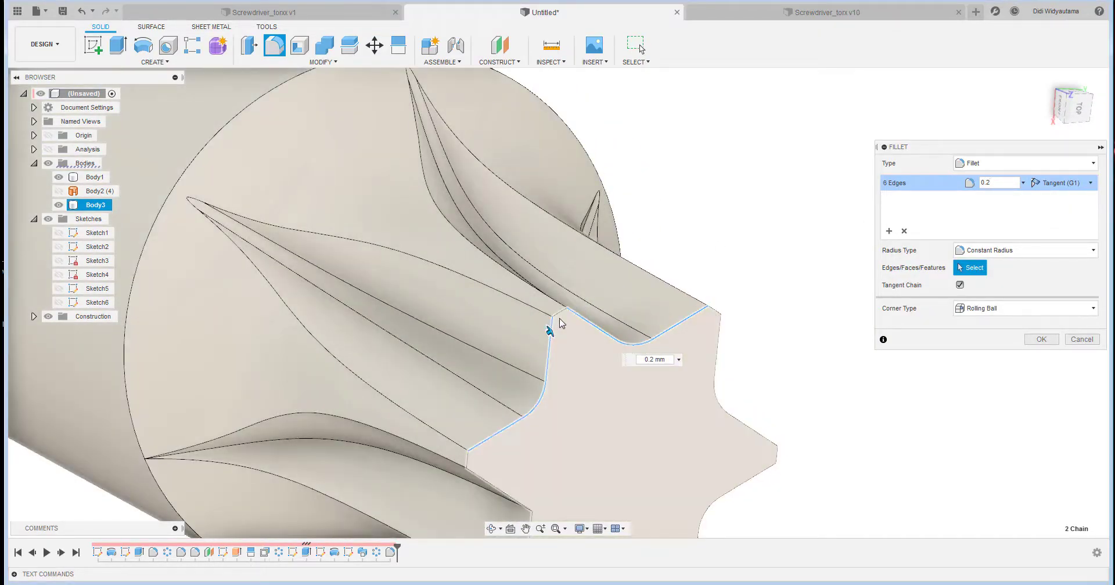
click(472, 468)
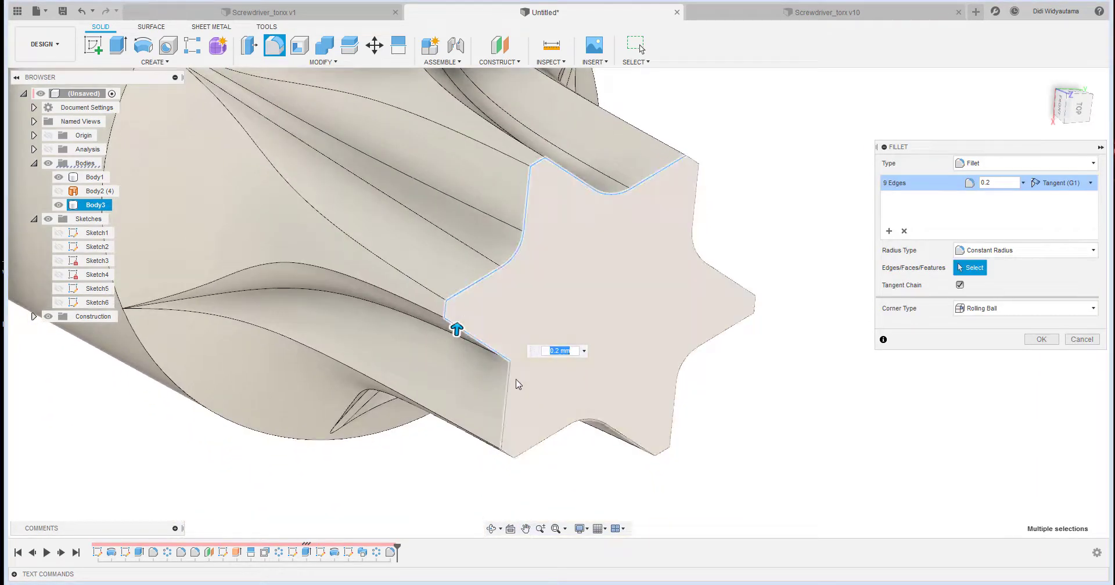
click(509, 369)
click(522, 453)
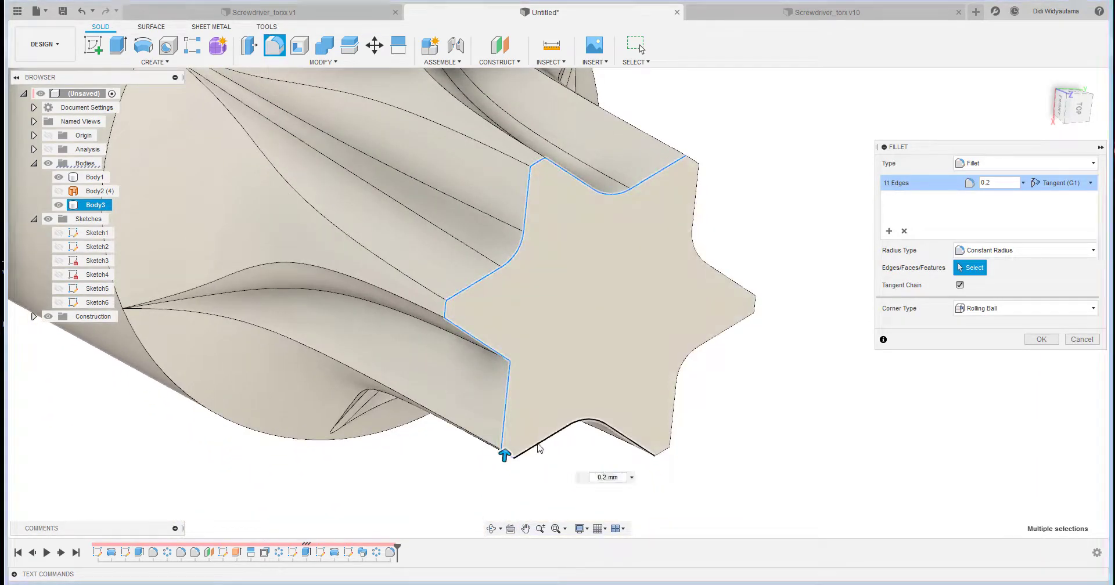
click(663, 453)
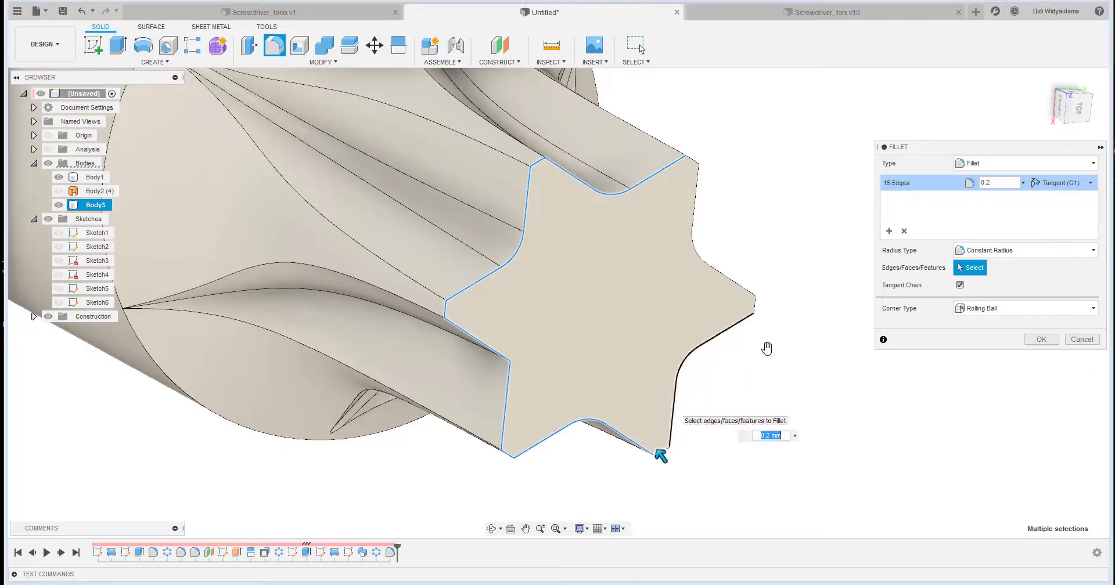
click(689, 161)
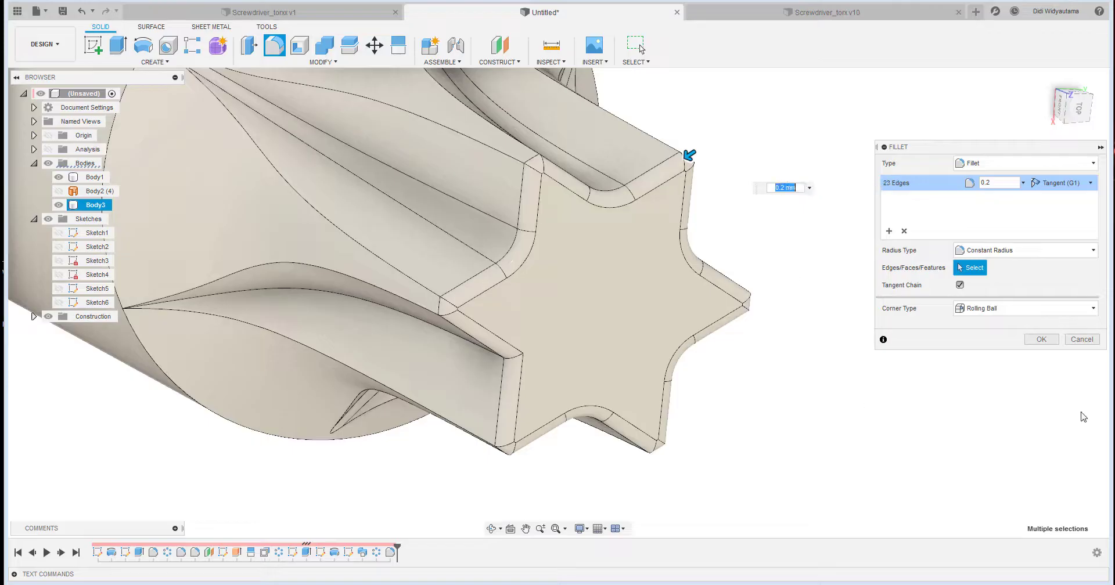
click(1043, 343)
Examine the whole screwdriver model from the filleted Torx tip to the handle
scroll(785, 268, down, 2)
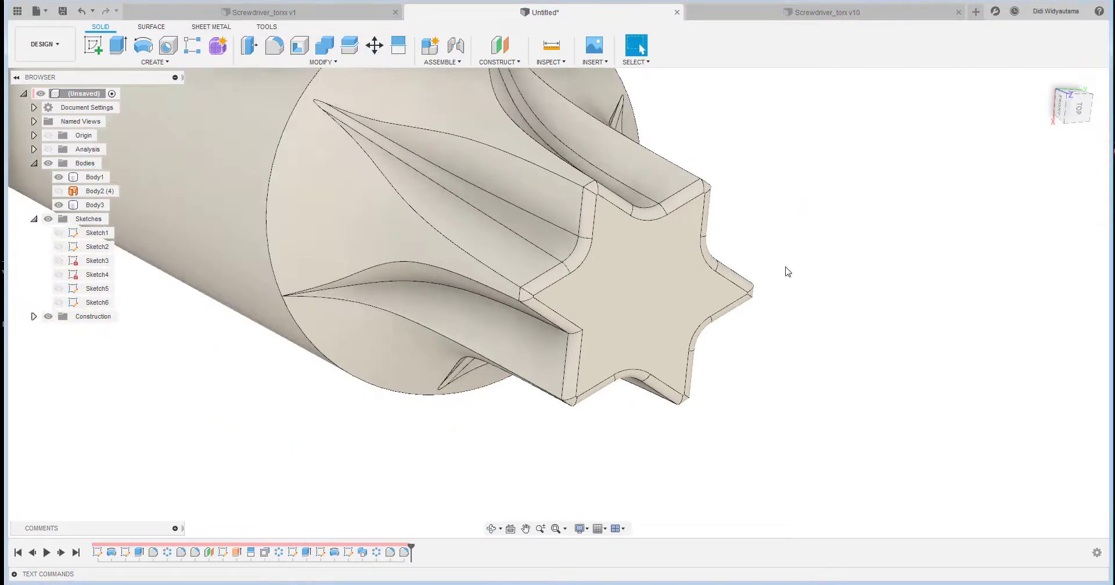
scroll(890, 297, down, 2)
middle_drag(890, 299, 881, 370)
scroll(940, 316, down, 5)
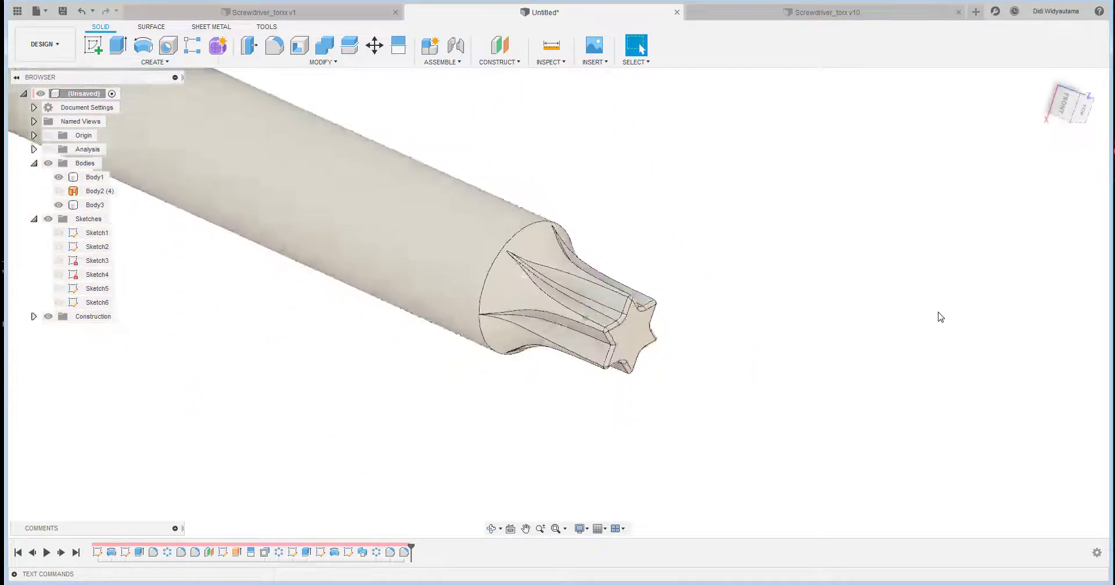
shift+middle_drag(714, 341, 372, 320)
scroll(692, 208, down, 3)
shift+middle_drag(373, 373, 208, 191)
click(96, 178)
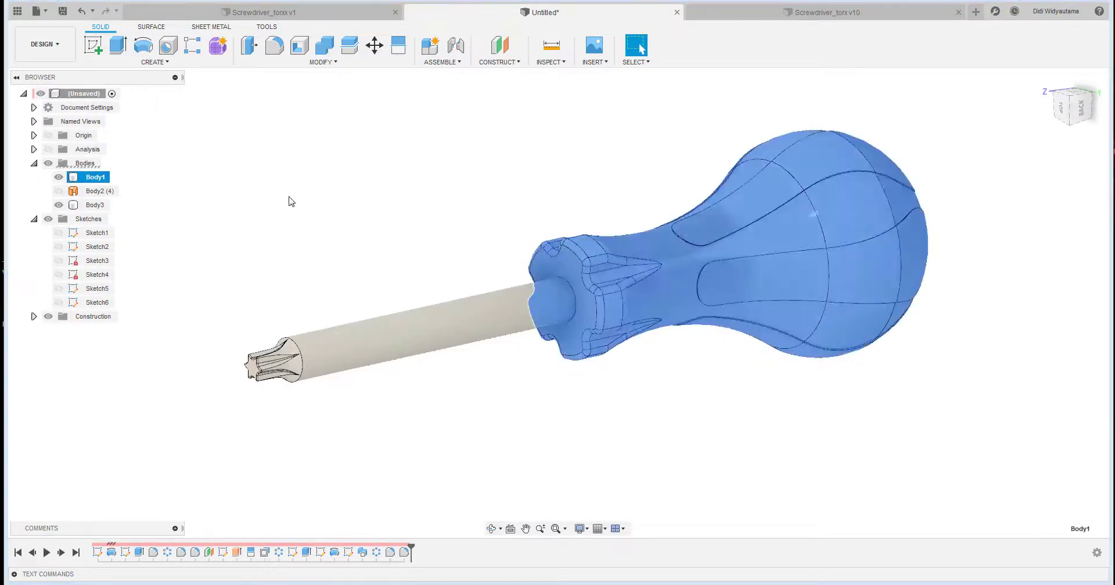
click(292, 202)
shift+middle_drag(292, 202, 301, 217)
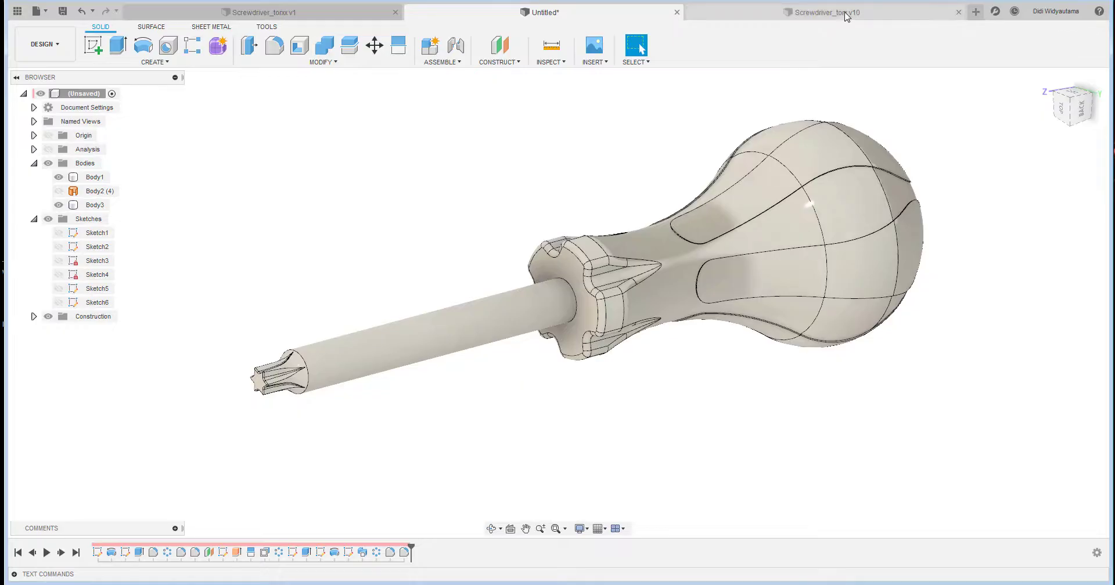
shift+middle_drag(1050, 249, 829, 50)
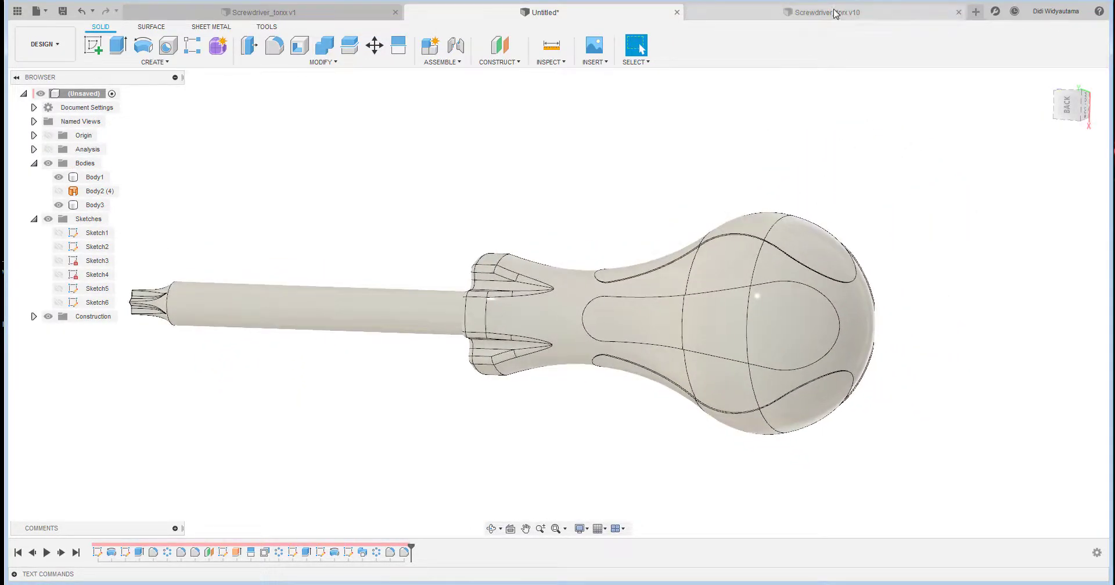
Inspect the coloured handle in the Screwdriver_torx v10 design and return to the unsaved design
click(825, 12)
shift+middle_drag(340, 266, 346, 399)
scroll(345, 398, up, 5)
shift+middle_drag(511, 284, 865, 224)
scroll(567, 270, down, 2)
scroll(866, 224, down, 3)
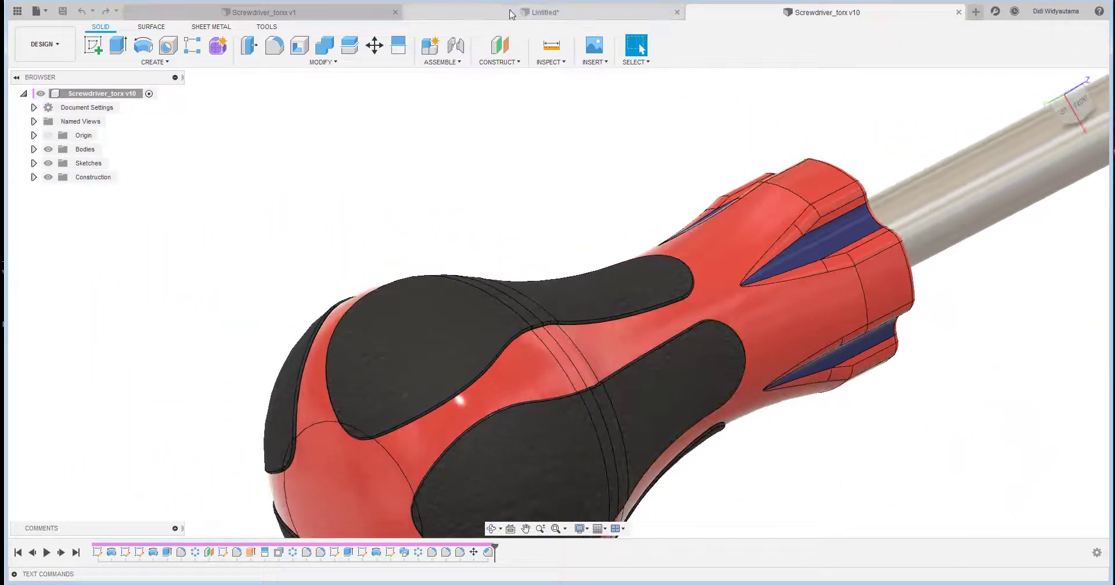
click(535, 12)
shift+middle_drag(676, 221, 707, 175)
middle_drag(792, 207, 727, 169)
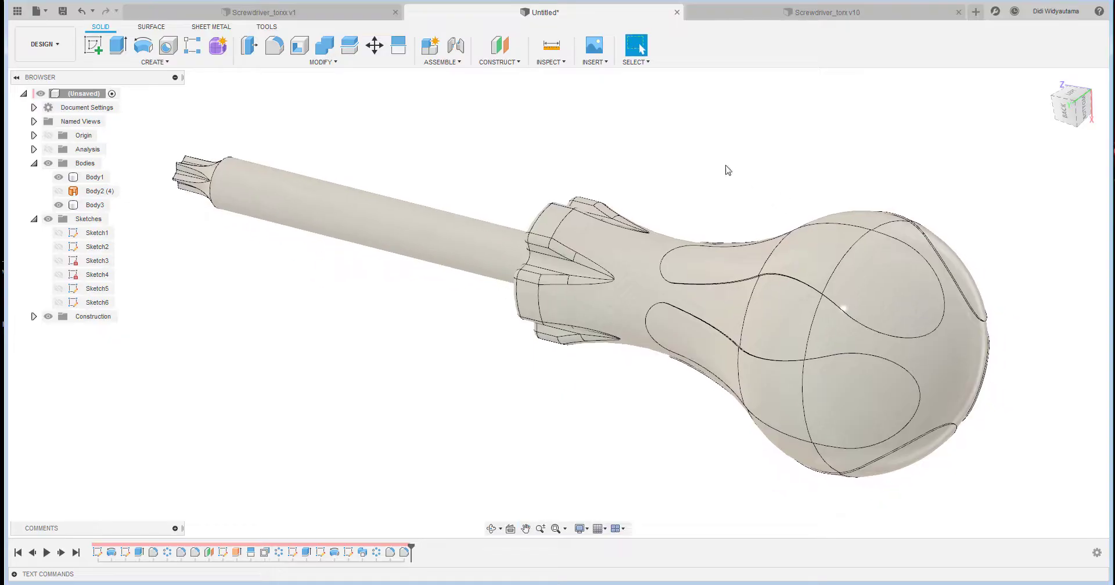
click(50, 49)
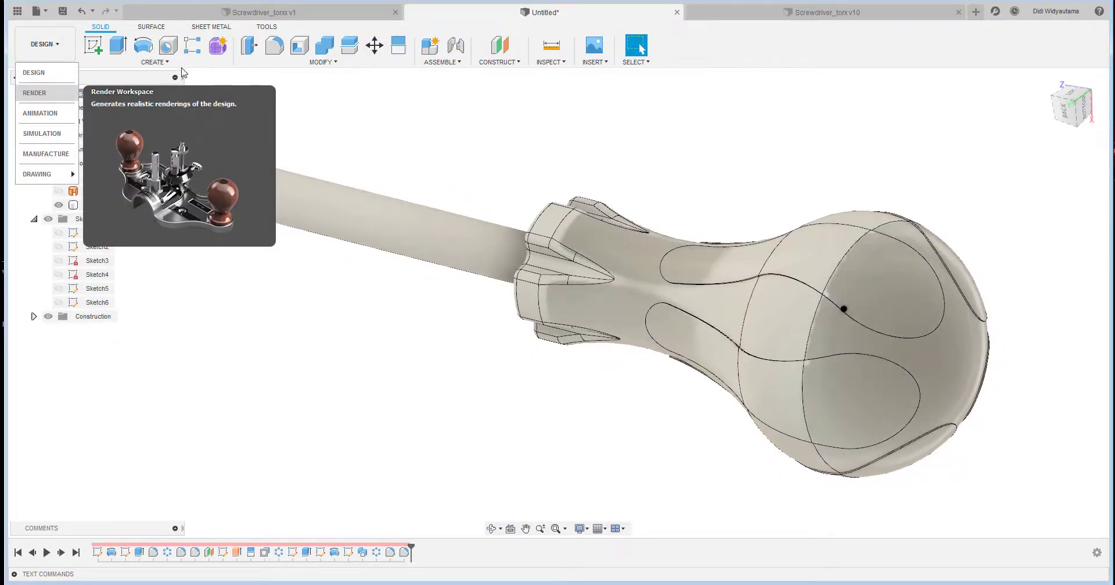
click(315, 65)
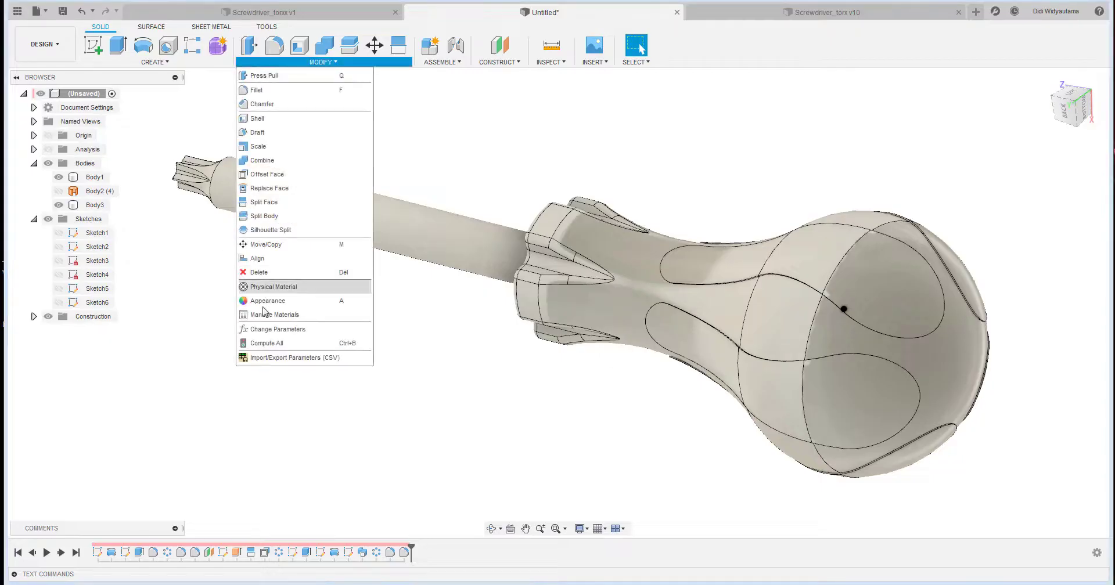
click(287, 301)
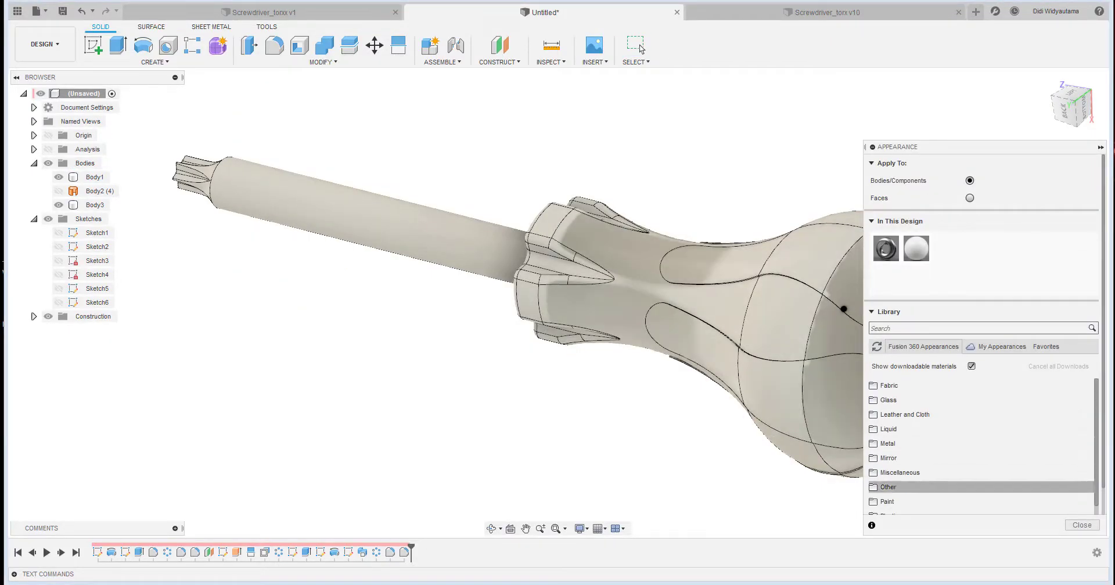
click(1084, 525)
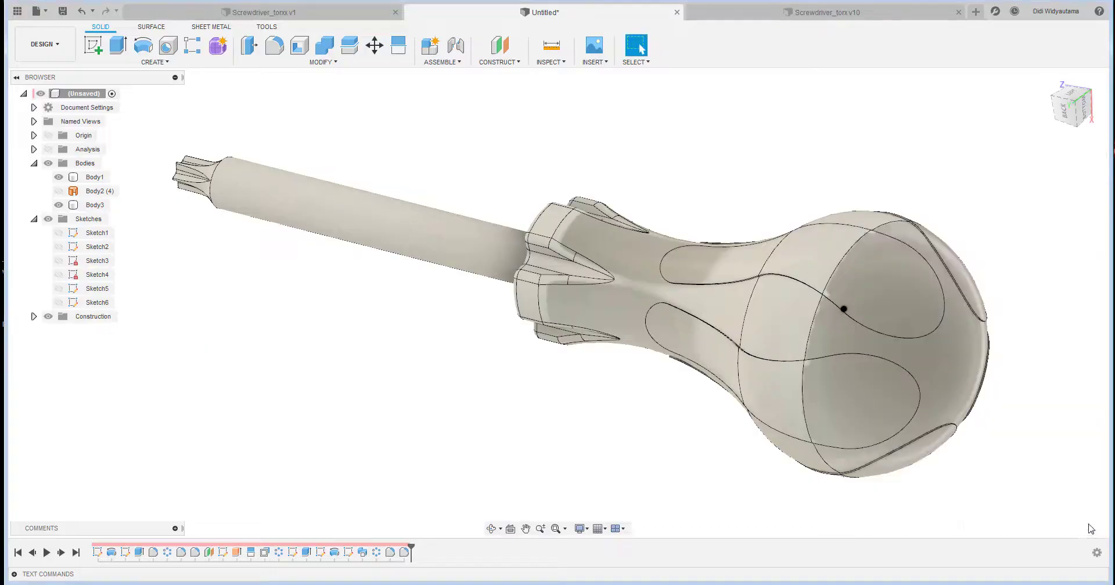
Apply the Aluminum - Satin appearance from the Metal library to the shaft body
click(265, 63)
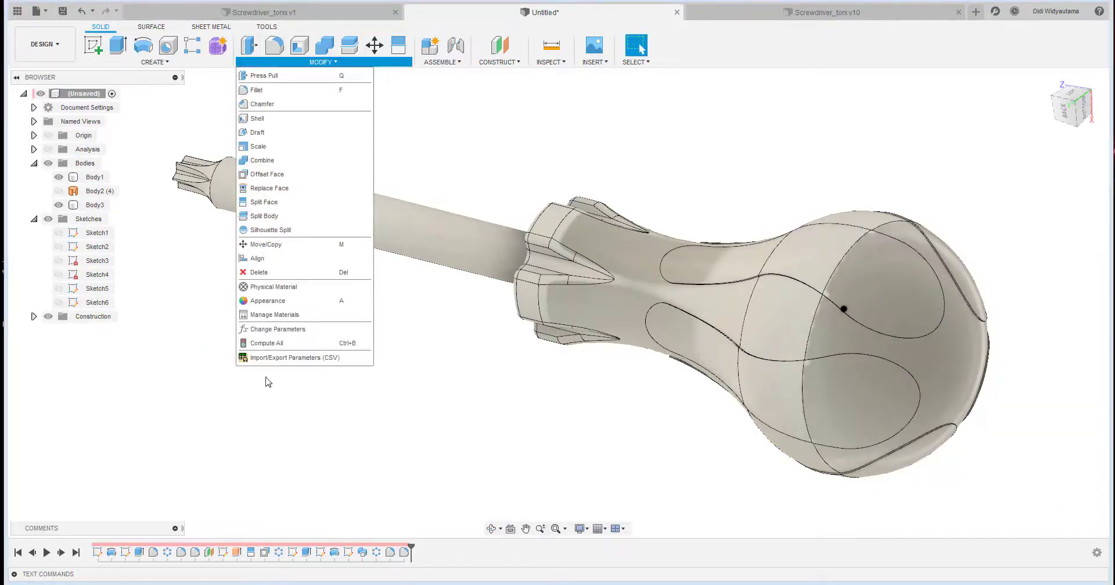
click(290, 305)
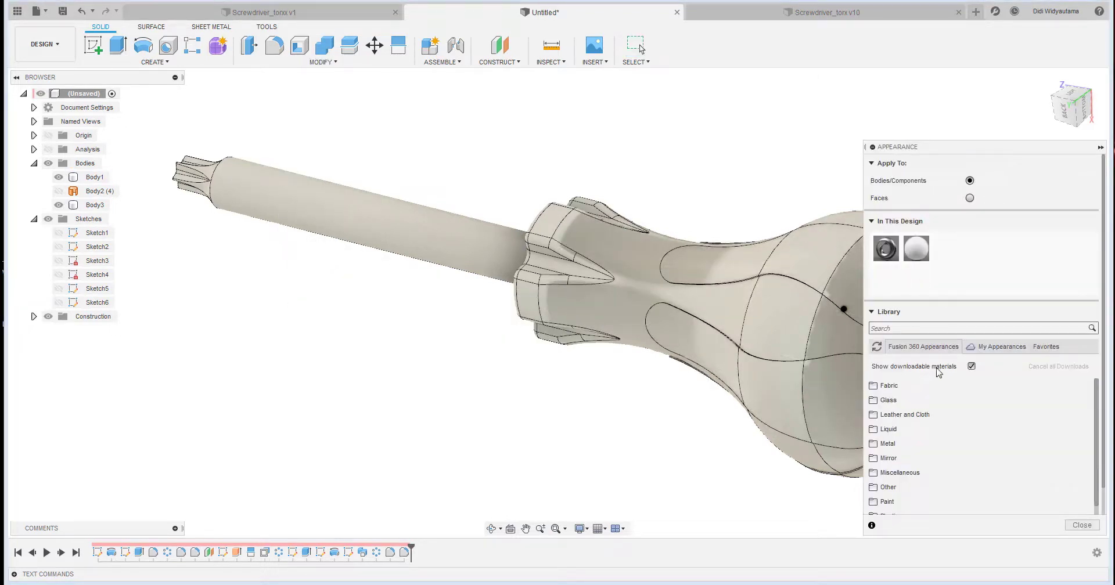
click(940, 444)
click(932, 458)
scroll(971, 465, down, 5)
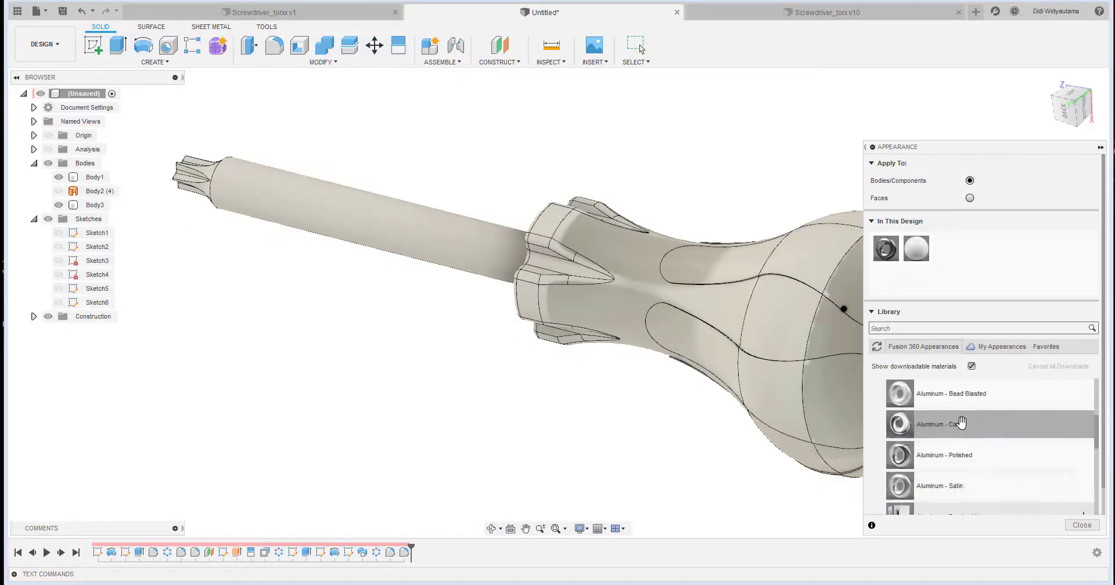
scroll(1006, 443, down, 2)
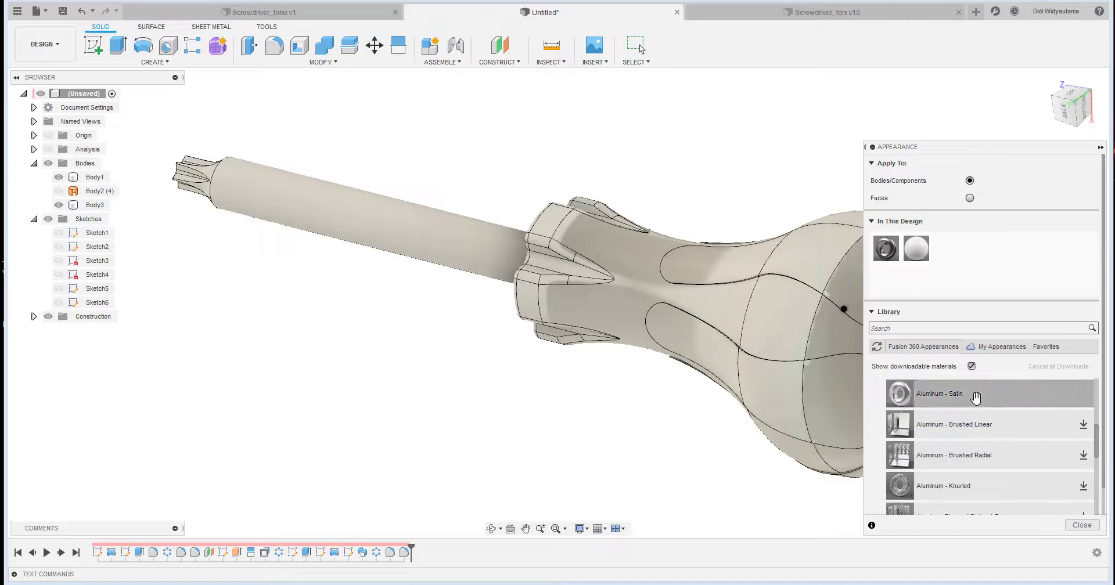
drag(993, 396, 431, 231)
scroll(236, 186, up, 5)
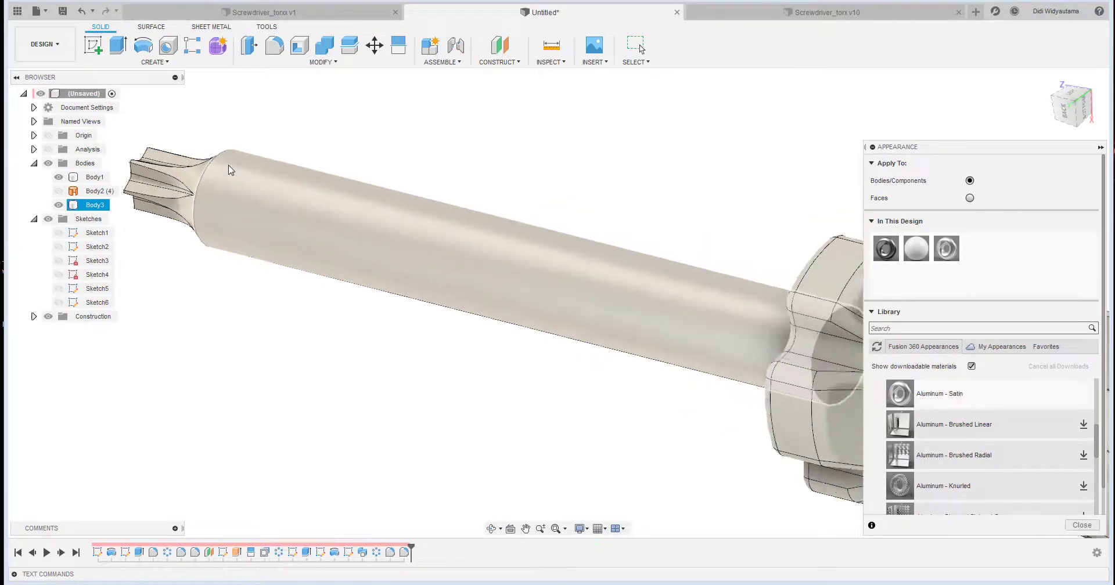
scroll(672, 306, down, 5)
shift+middle_drag(535, 333, 750, 416)
scroll(749, 416, up, 3)
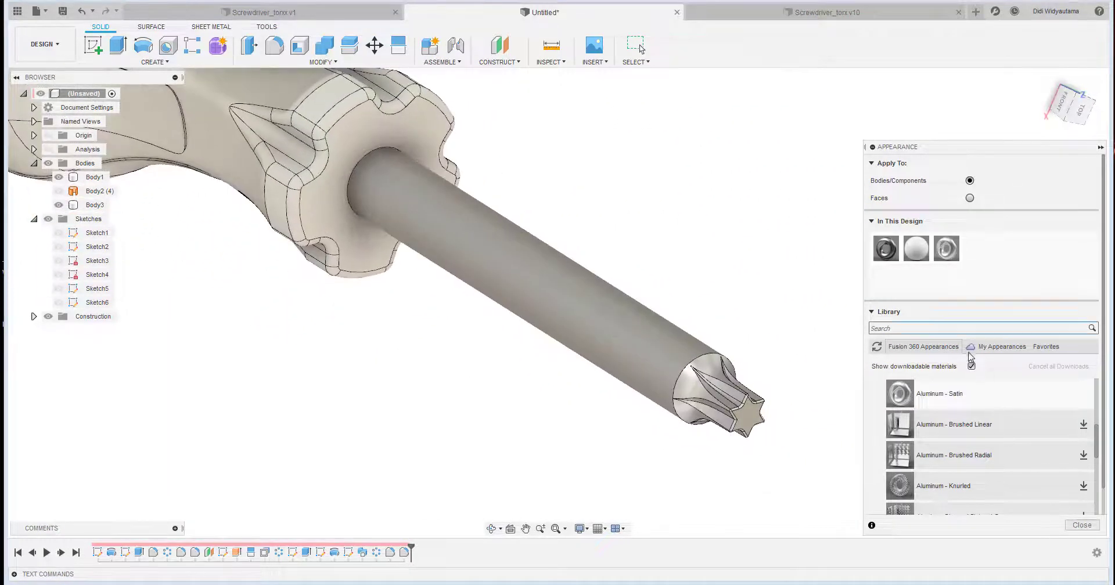
Apply the Paint - Enamel Glossy (Red) appearance from the glossy paints to the handle body
scroll(967, 418, up, 10)
click(925, 457)
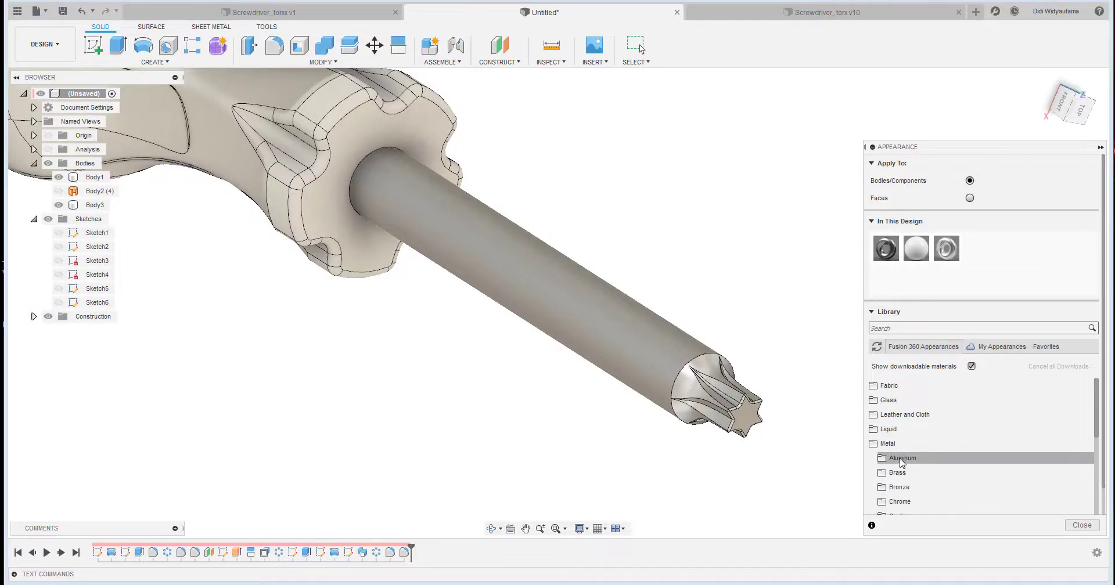
click(891, 446)
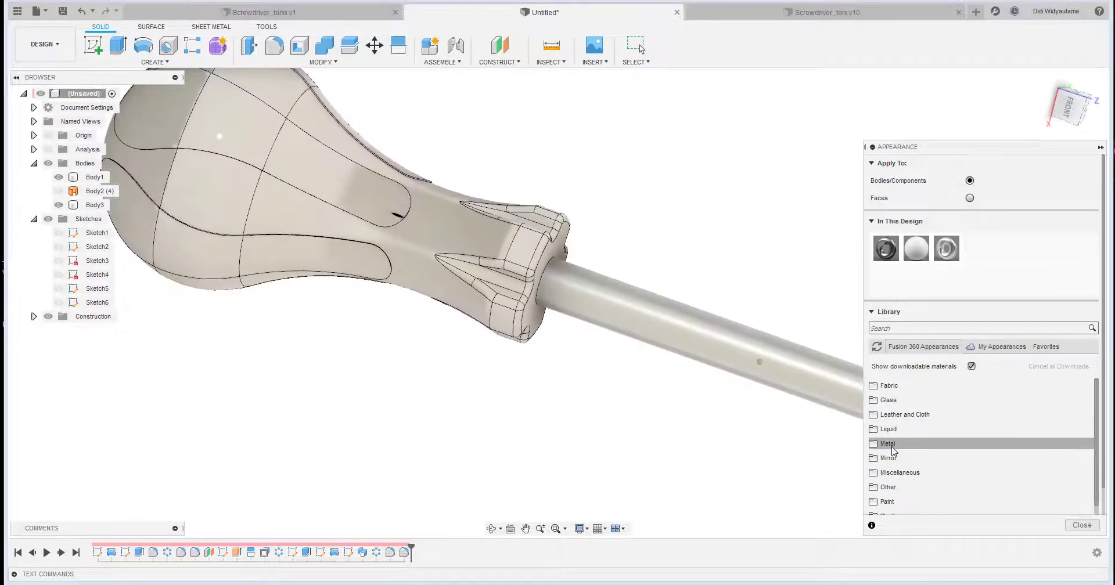
scroll(905, 457, down, 5)
click(953, 430)
click(952, 444)
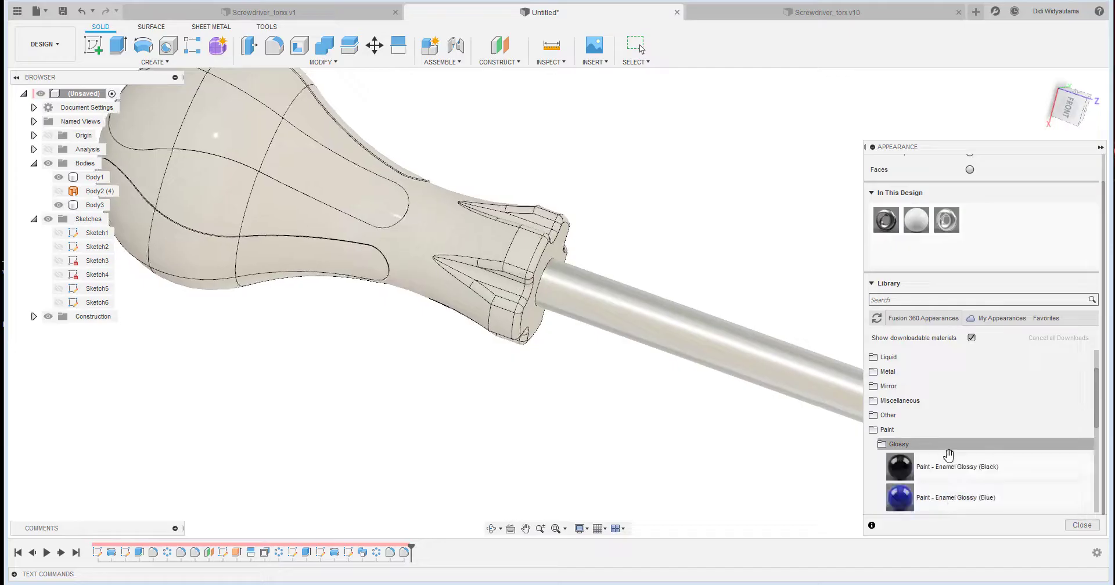
scroll(956, 465, down, 3)
scroll(957, 471, down, 3)
drag(902, 457, 572, 287)
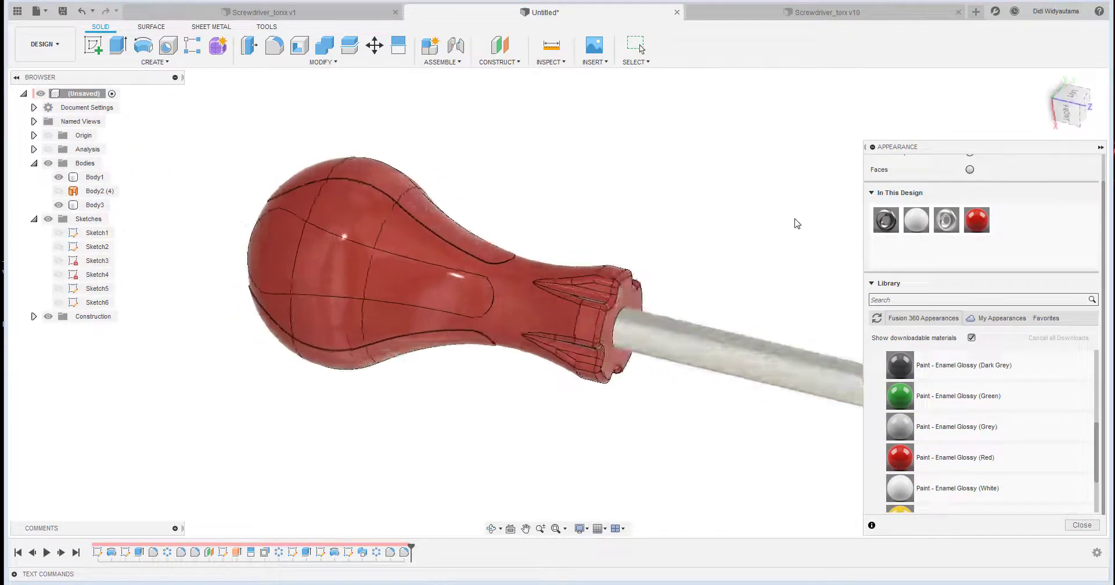
scroll(958, 443, down, 3)
Download the Rubber - Bumpy appearance from the Rubber category under Other and set appearances to apply to faces
scroll(958, 442, up, 8)
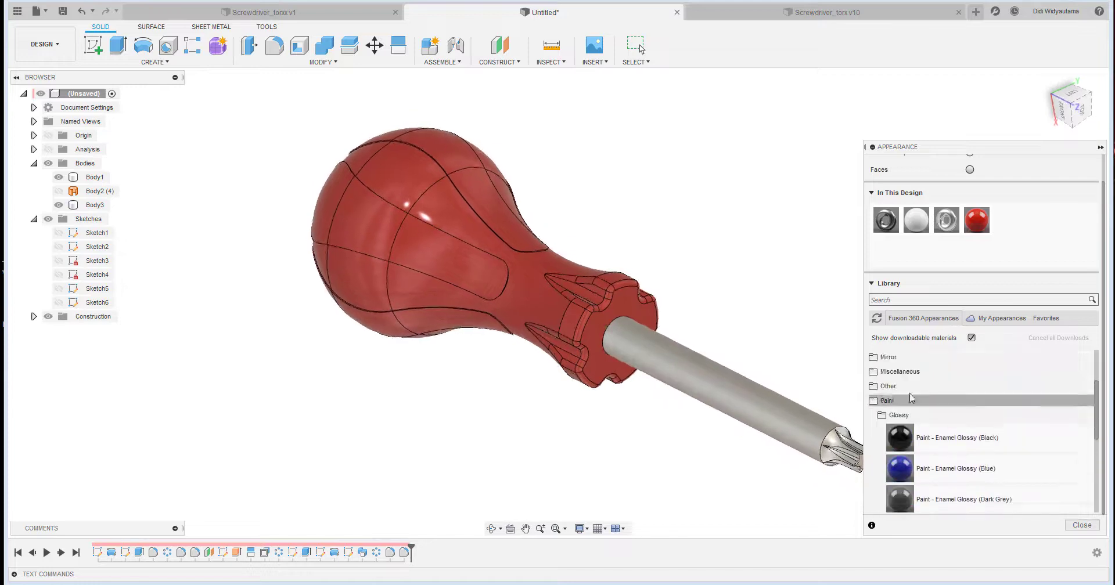
click(898, 415)
click(887, 401)
click(978, 399)
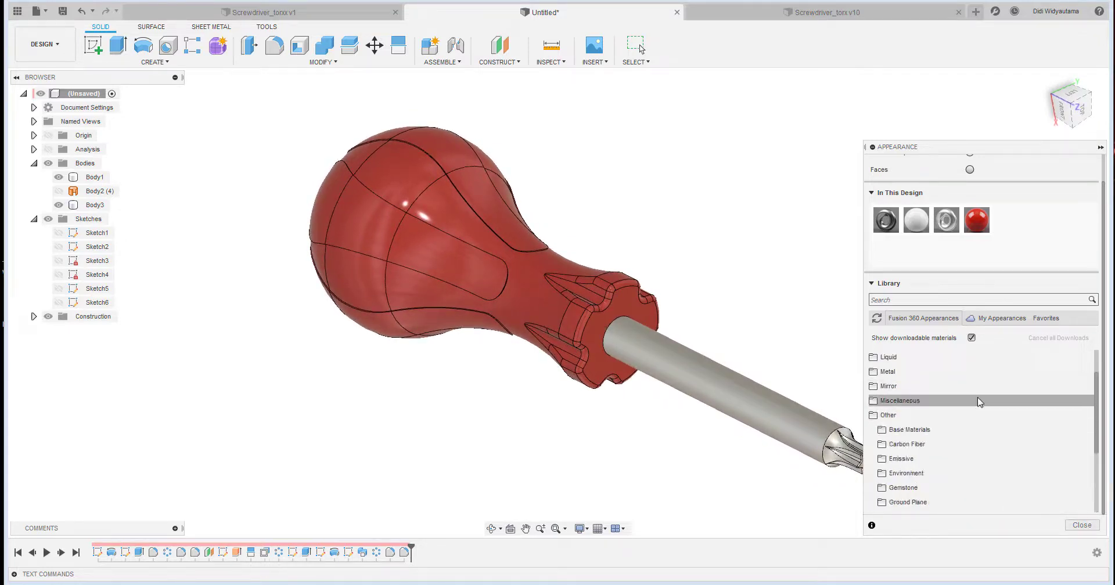
scroll(981, 393, down, 2)
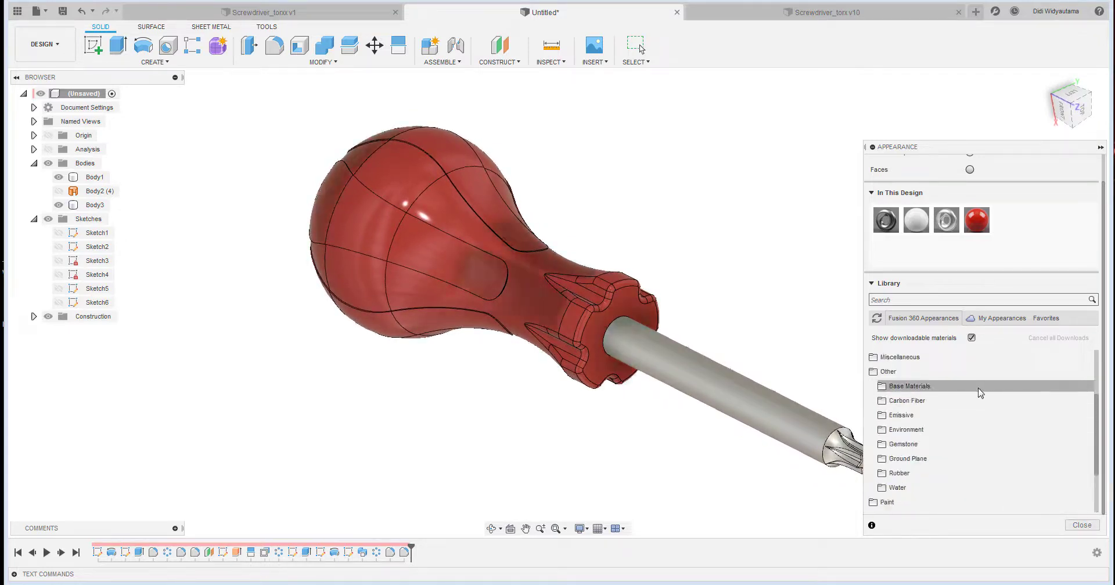
click(927, 387)
click(927, 387)
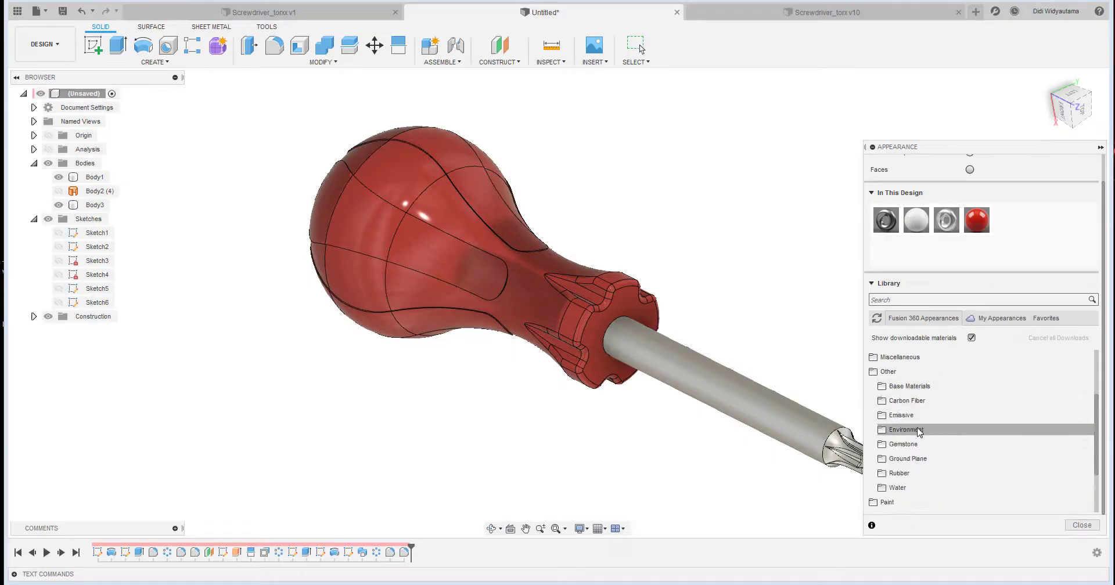
click(924, 466)
scroll(1006, 444, down, 3)
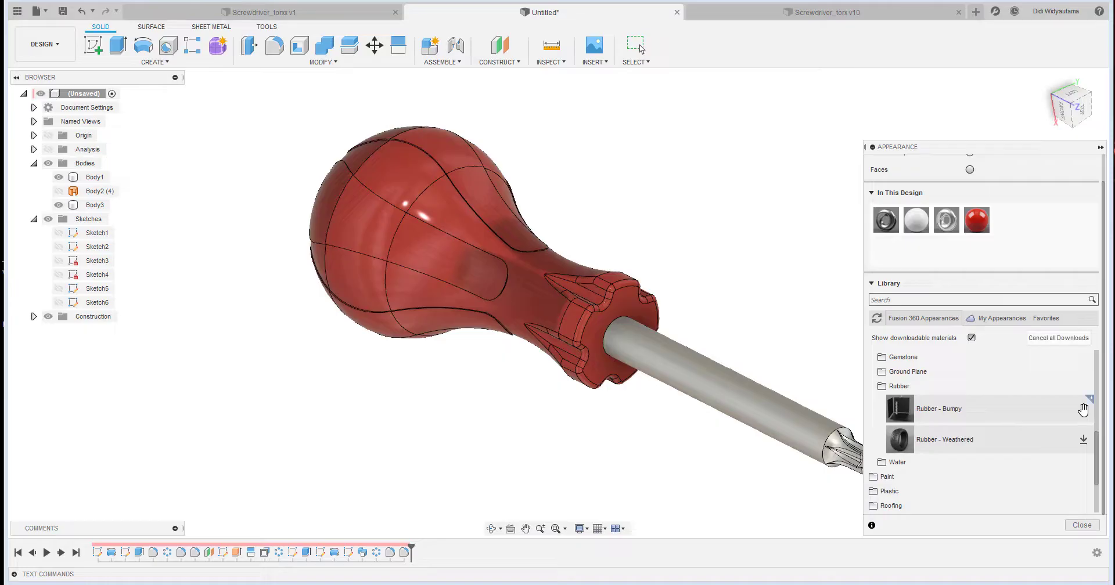
click(999, 411)
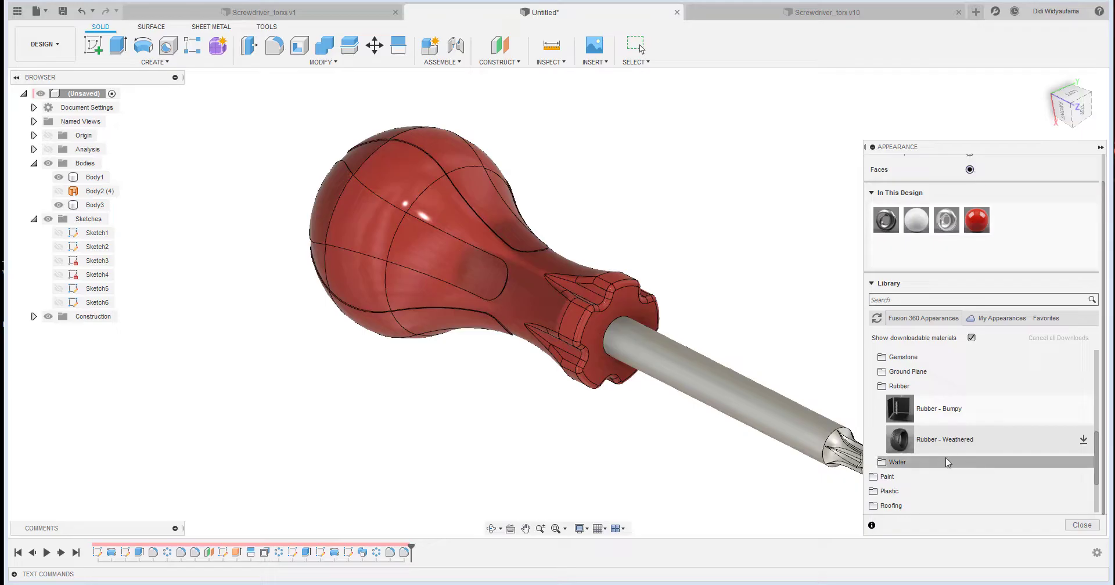
Apply the Rubber - Bumpy appearance to the three faces of the first grip pad on the handle
drag(939, 410, 457, 262)
shift+middle_drag(453, 368, 876, 472)
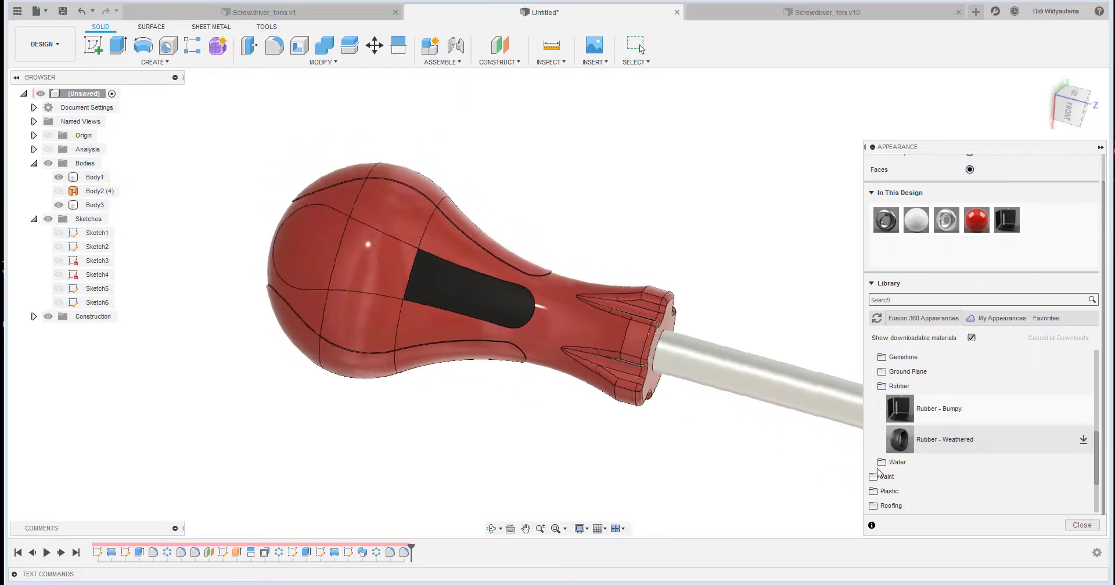
drag(950, 415, 440, 330)
shift+middle_drag(441, 330, 523, 349)
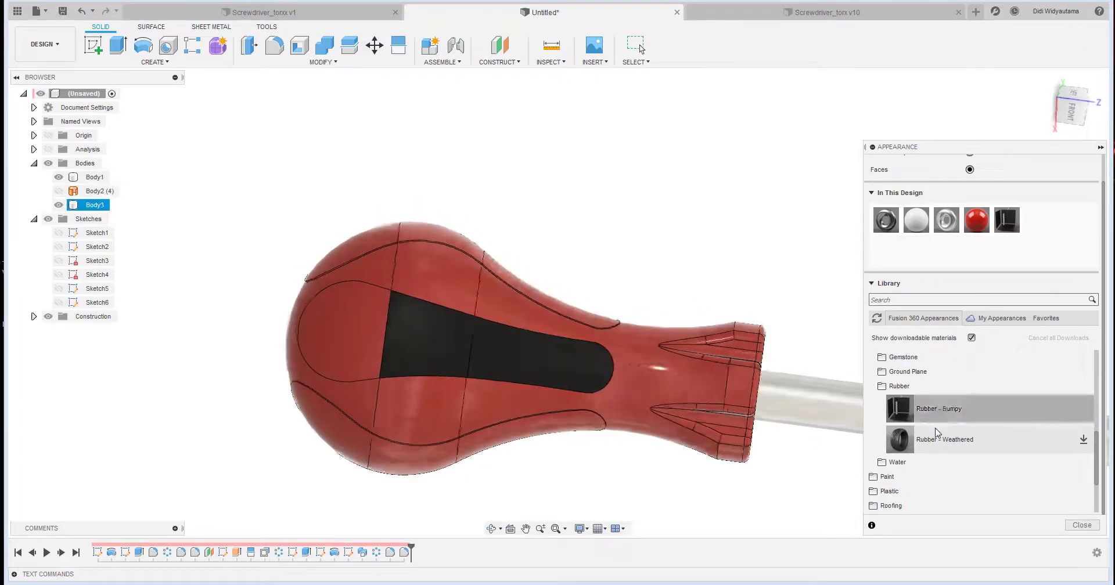
drag(953, 416, 372, 320)
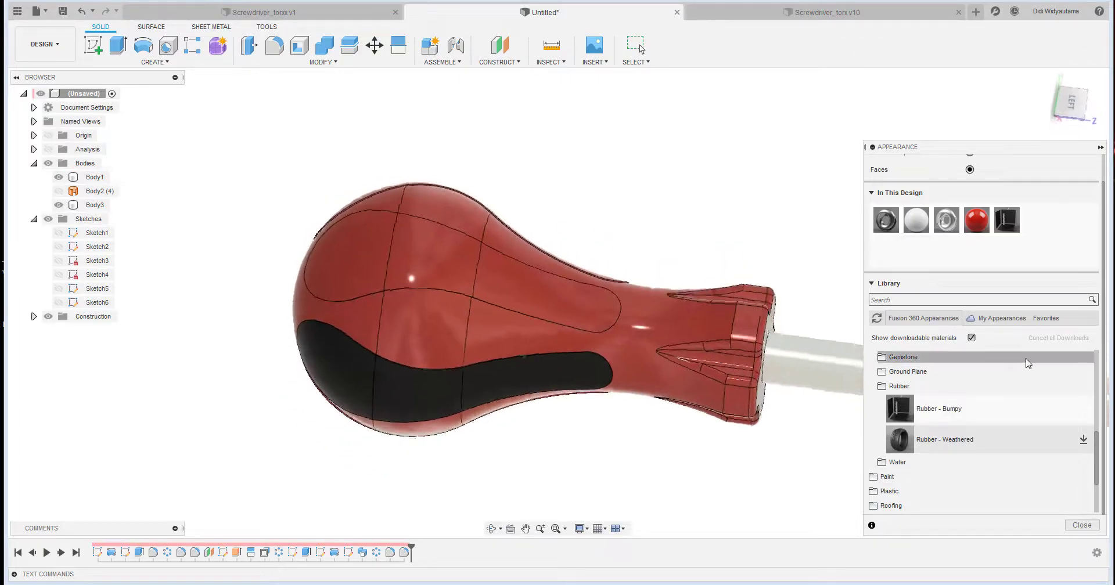
Apply the Rubber - Bumpy appearance to the faces of the next two grip pads around the handle
drag(917, 416, 545, 316)
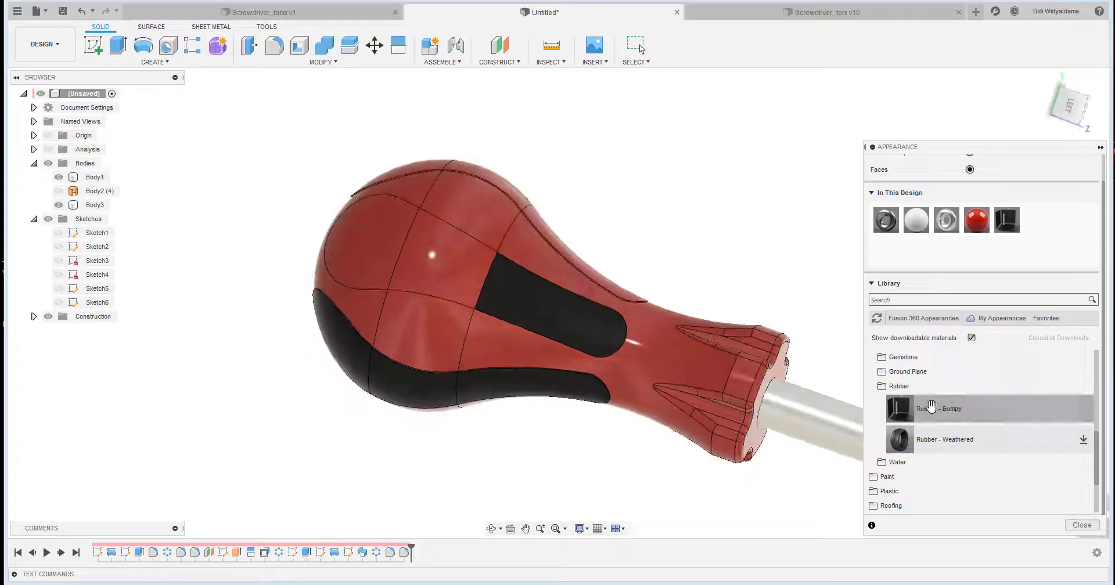
drag(918, 421, 381, 317)
shift+middle_drag(494, 349, 650, 401)
drag(955, 410, 546, 298)
drag(930, 410, 514, 259)
shift+middle_drag(610, 378, 650, 343)
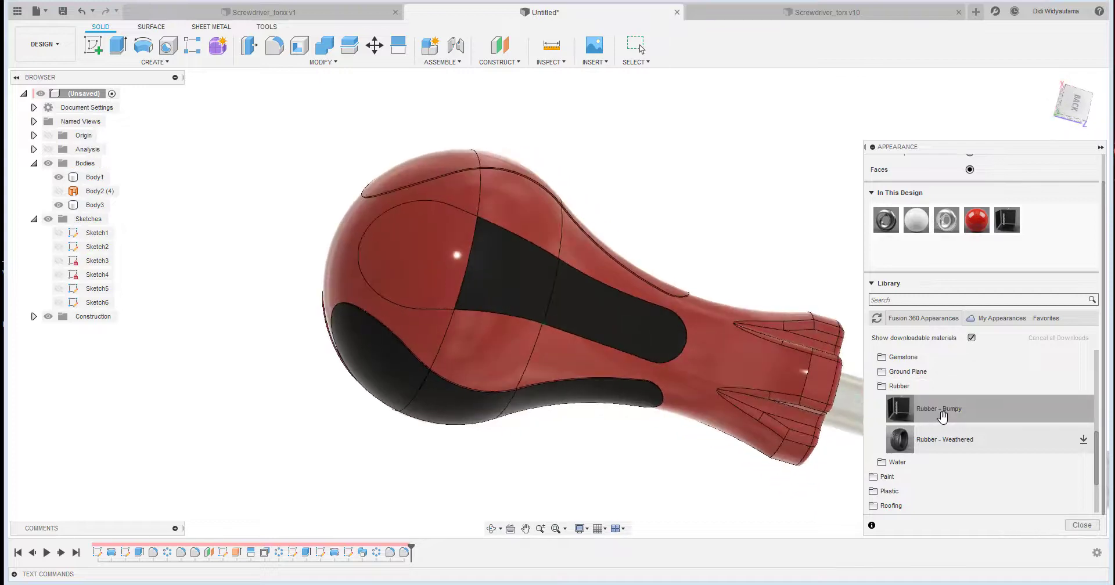
drag(942, 414, 427, 247)
shift+middle_drag(697, 279, 755, 325)
Apply the Rubber - Bumpy appearance to the remaining red grip pad faces, completing all pads around the handle
drag(929, 410, 514, 331)
shift+middle_drag(578, 347, 631, 356)
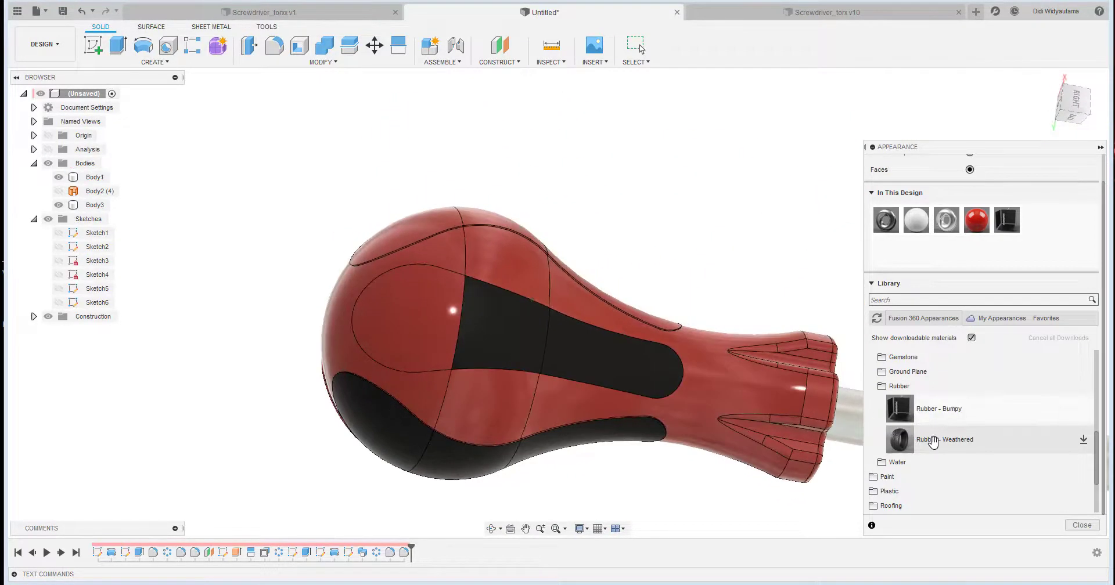
drag(932, 413, 429, 321)
shift+middle_drag(627, 316, 714, 401)
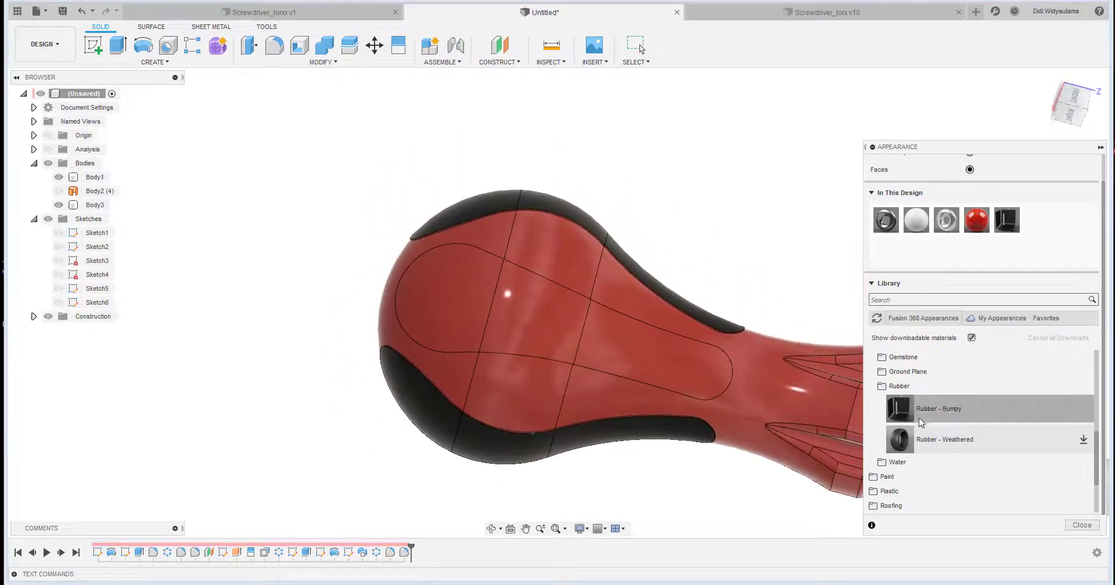
drag(922, 416, 640, 350)
drag(925, 406, 556, 328)
shift+middle_drag(561, 330, 572, 346)
drag(912, 416, 443, 320)
shift+middle_drag(702, 254, 912, 432)
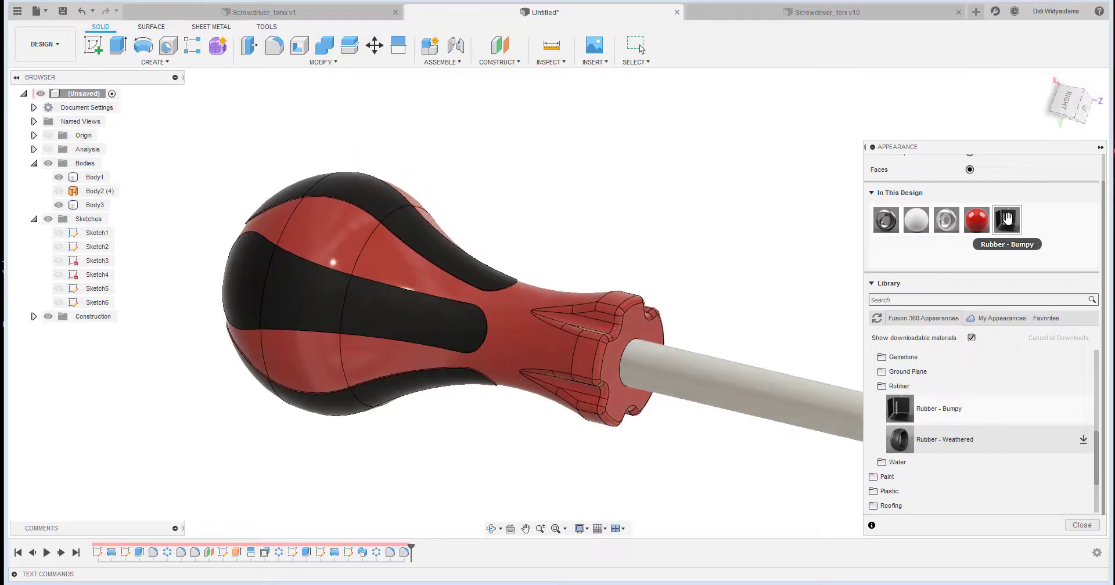
Open the advanced settings of the Rubber - Bumpy appearance and edit its relief pattern image in the Texture Editor
double_click(1007, 219)
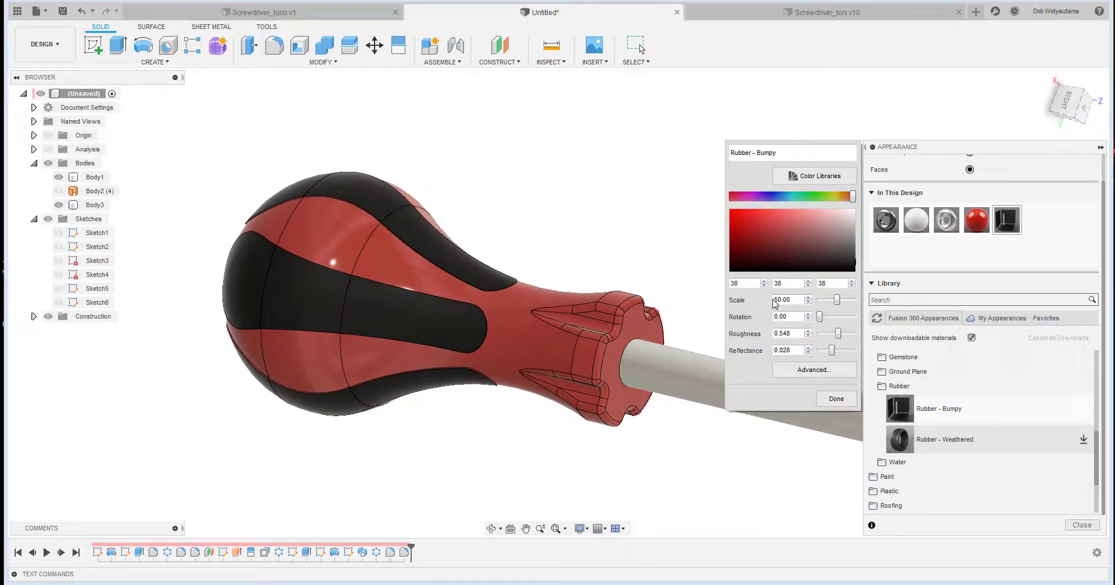
click(815, 372)
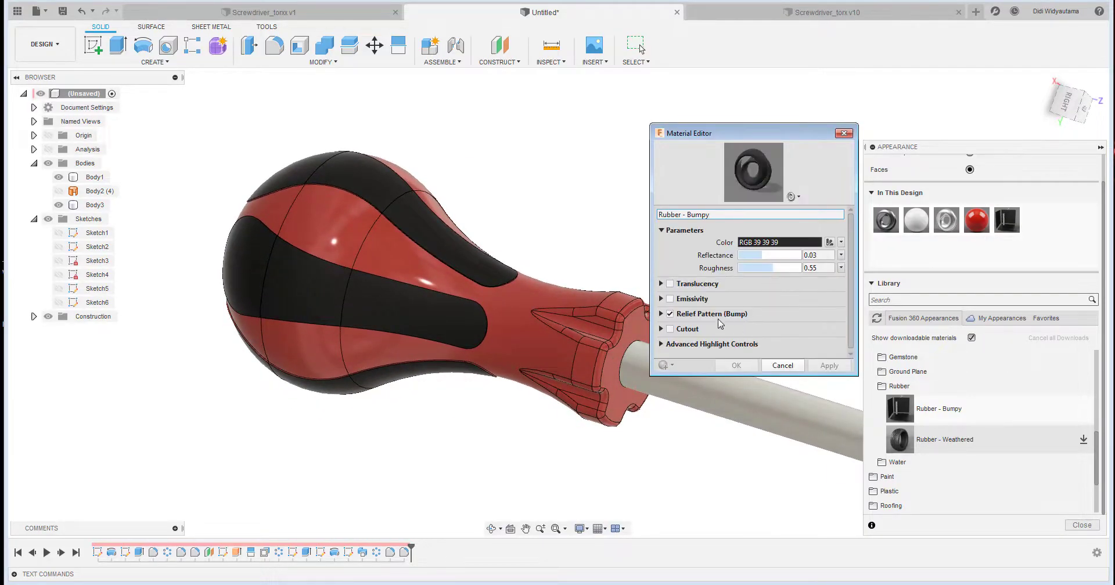
click(662, 315)
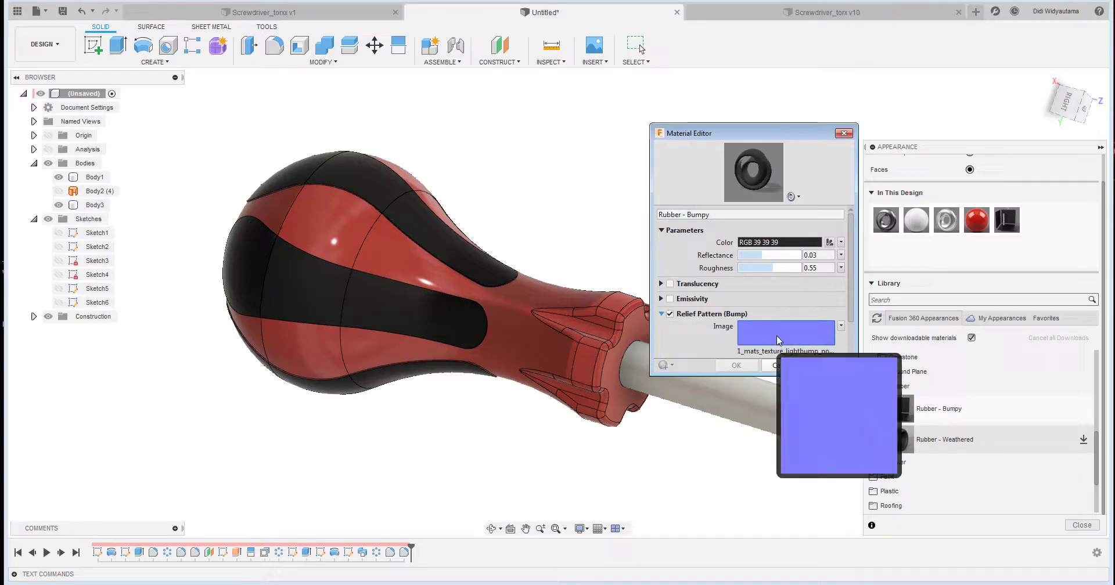
scroll(778, 336, down, 2)
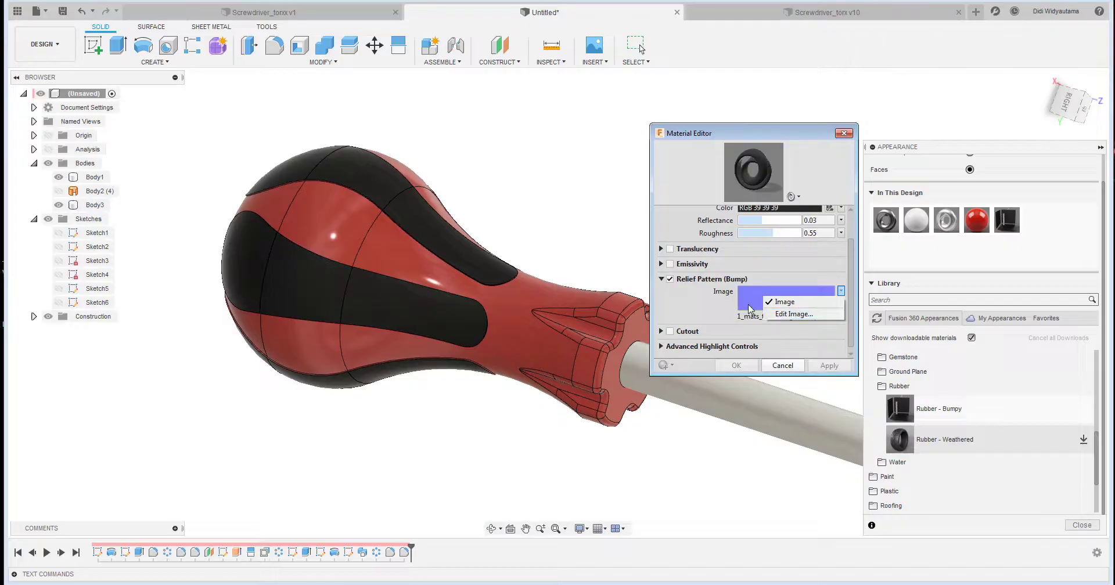
click(774, 314)
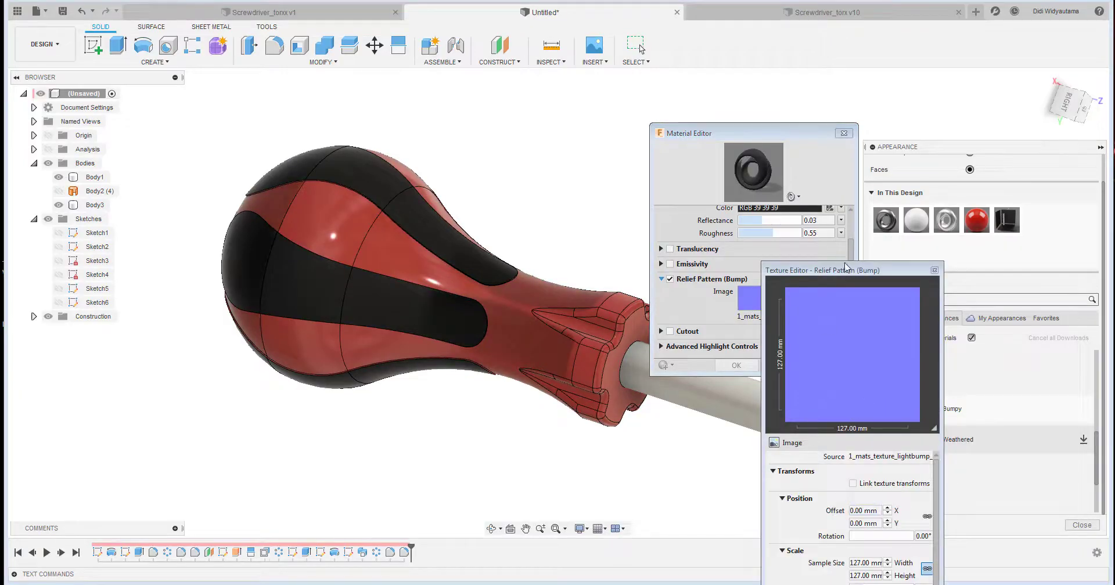
drag(846, 267, 849, 100)
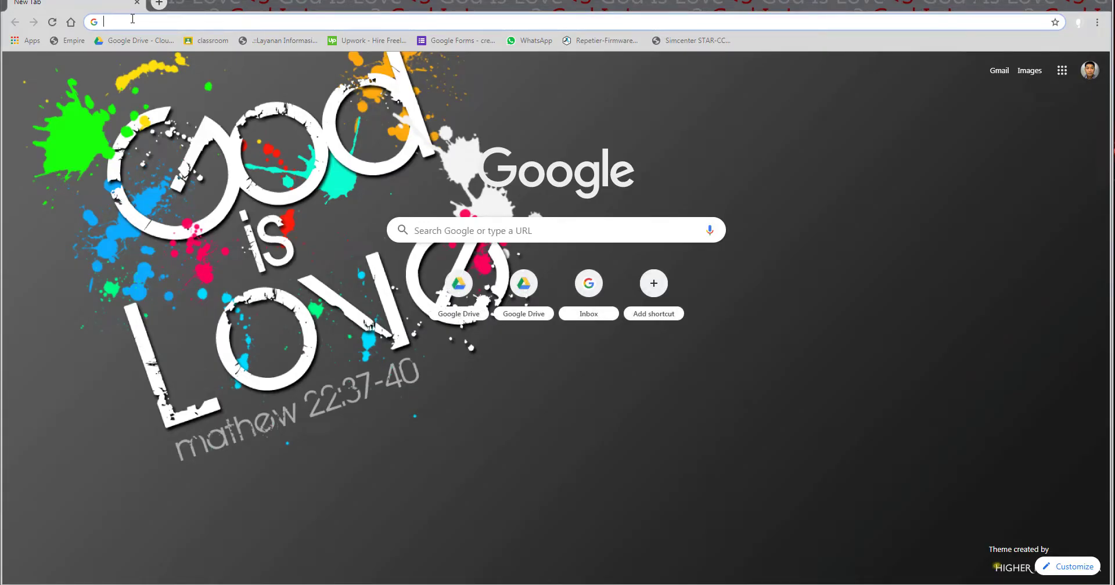
Switch to the web browser, search Google for "rubber texture" and preview the textured rubber matting image from amazon.com
text(rubbe)
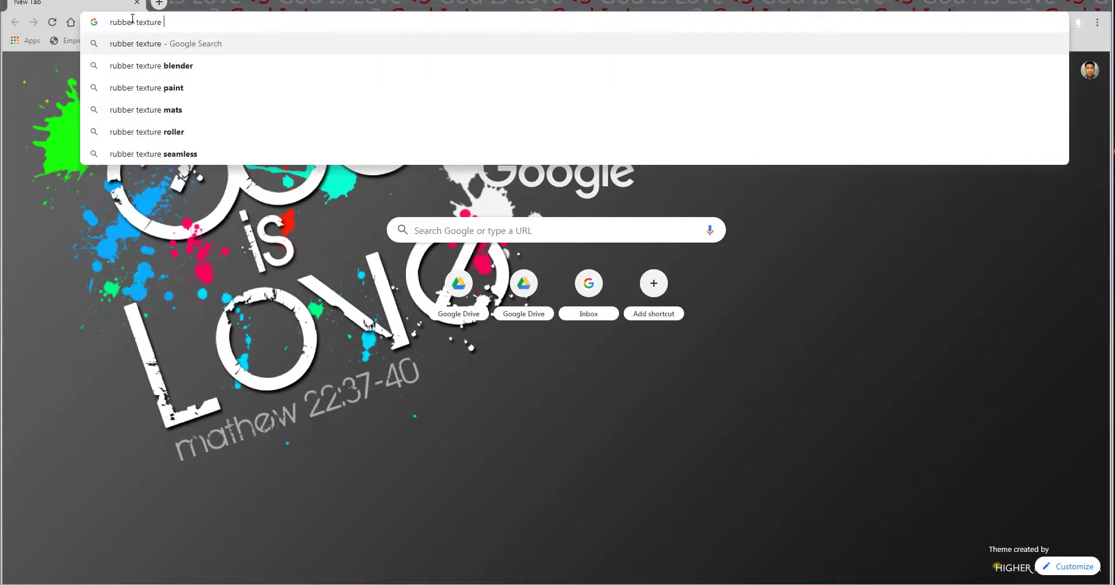
text(r texture)
key(Return)
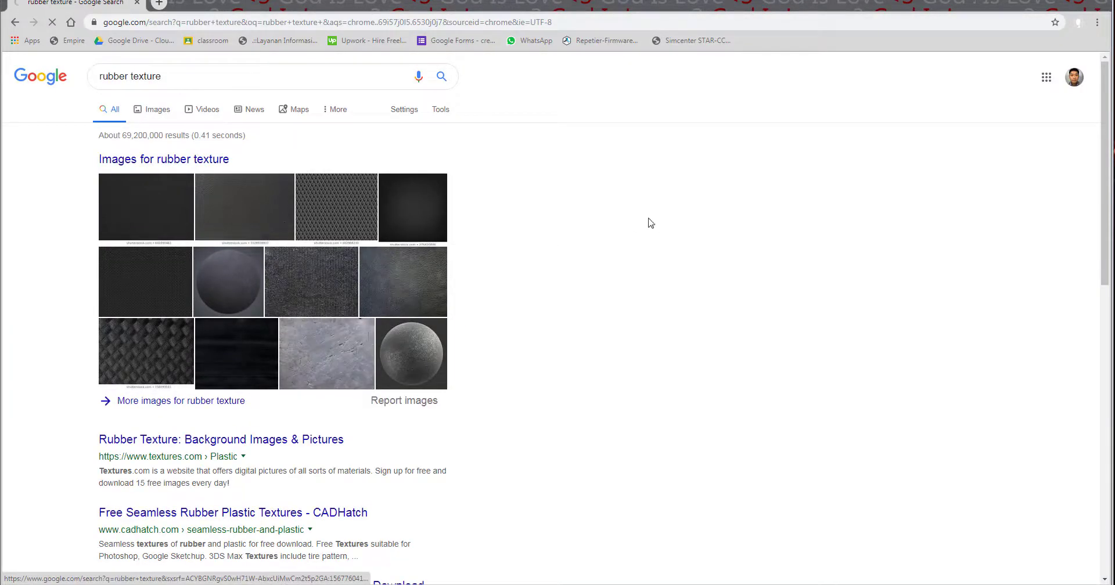
click(298, 224)
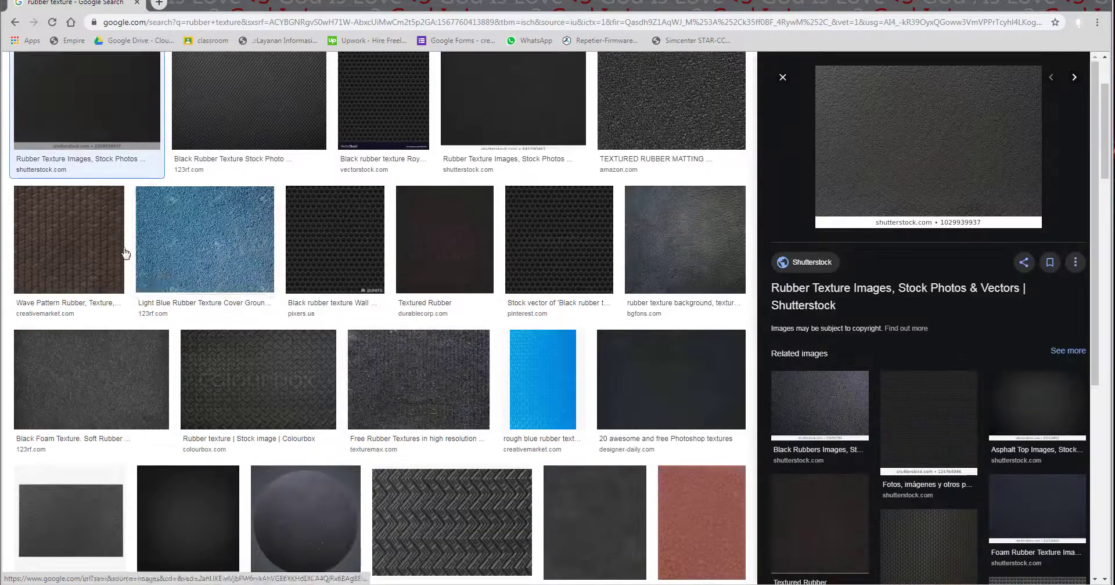
click(670, 128)
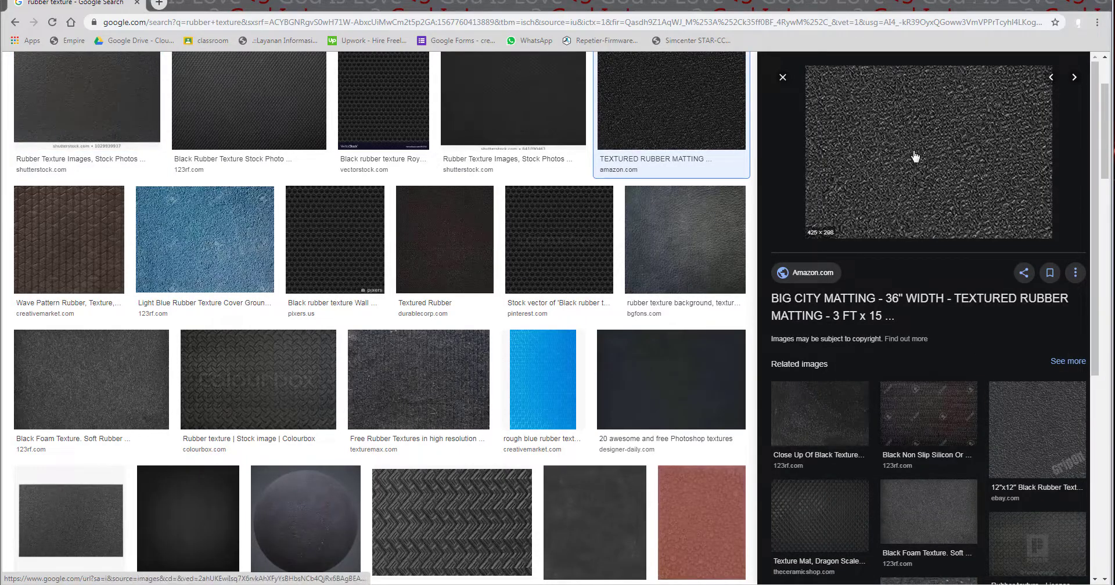
Save the textured rubber matting image to the Youtube_ku folder as a JPEG named texture
right_click(691, 113)
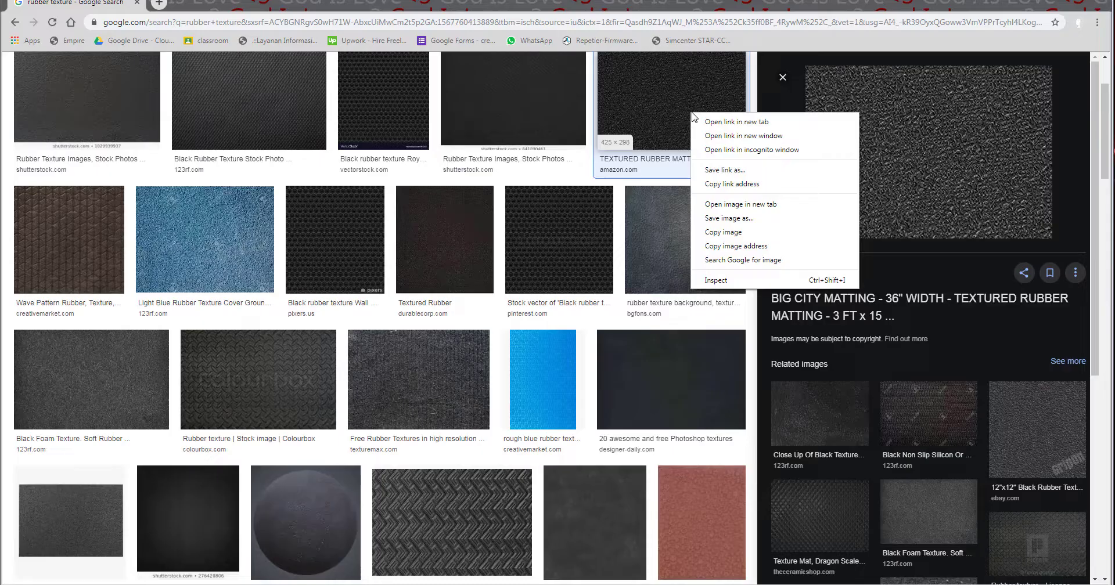
click(753, 219)
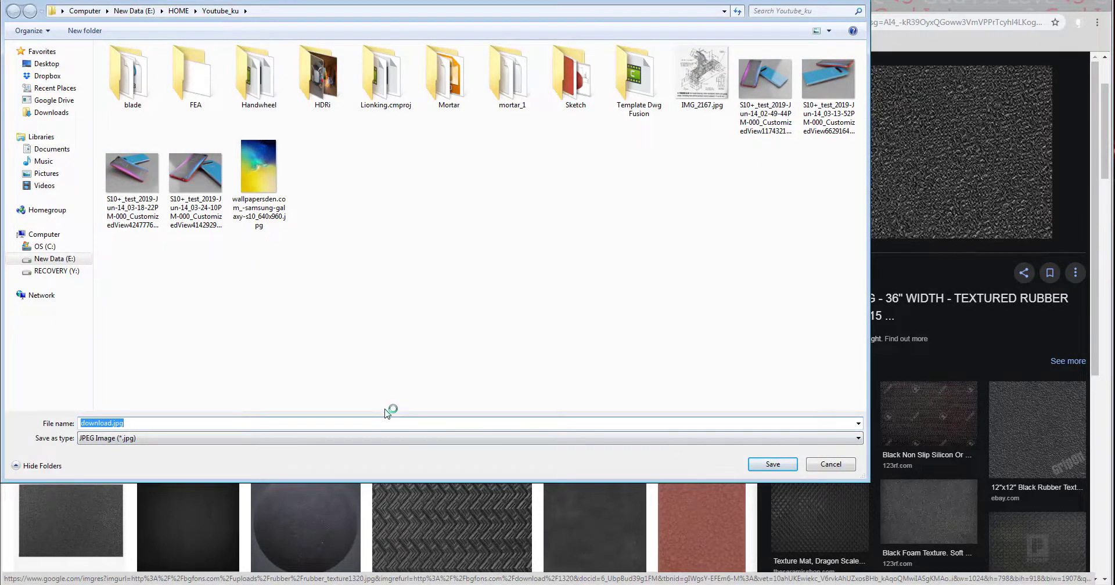
text(texture)
click(774, 465)
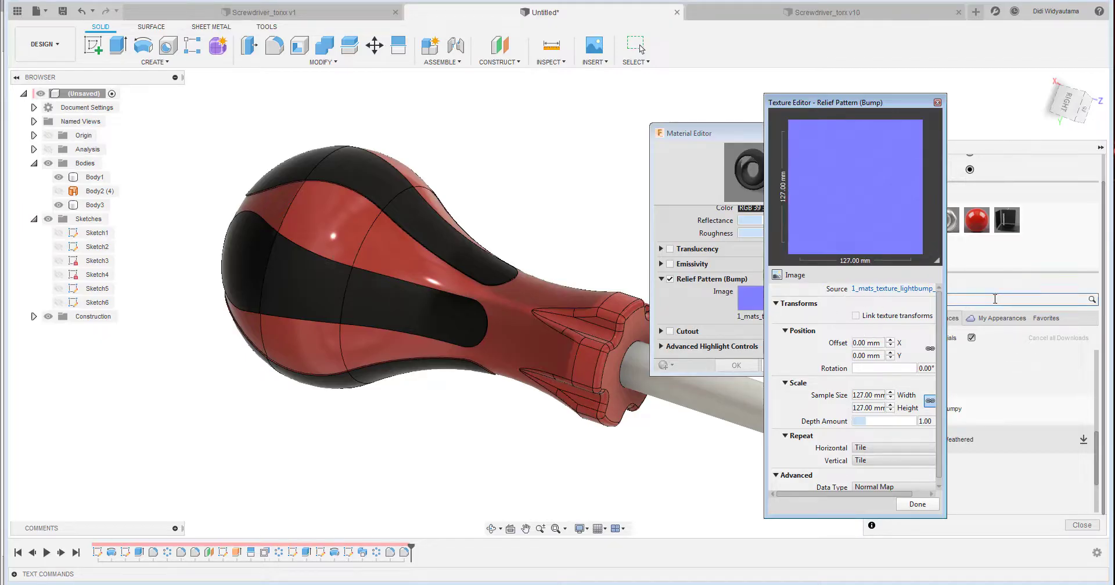
Back in Fusion 360, replace the relief pattern's source image with texture.jpg and set its data type to Height Map
click(879, 289)
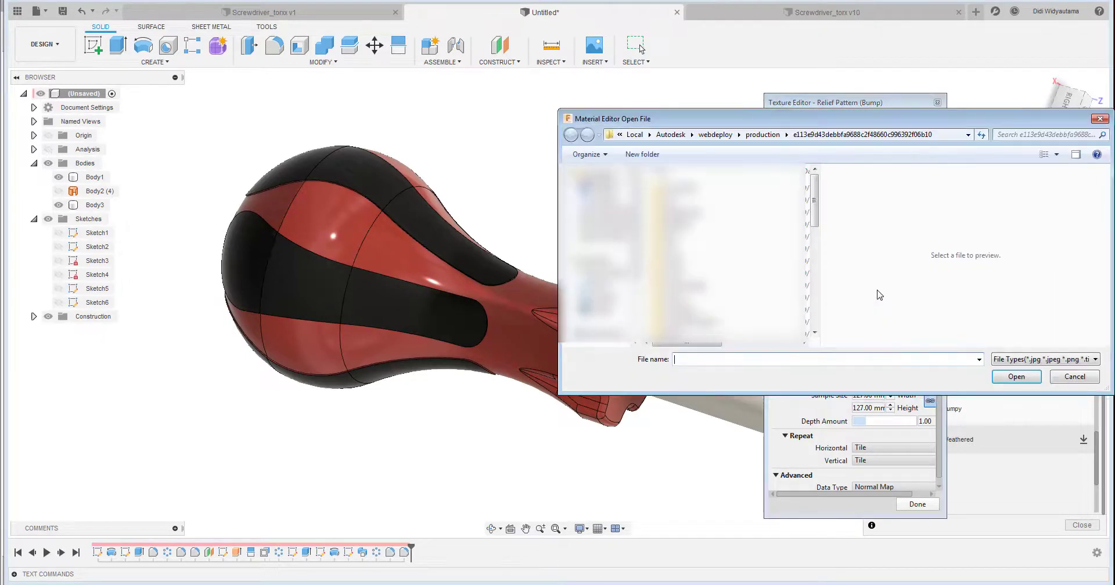
click(679, 317)
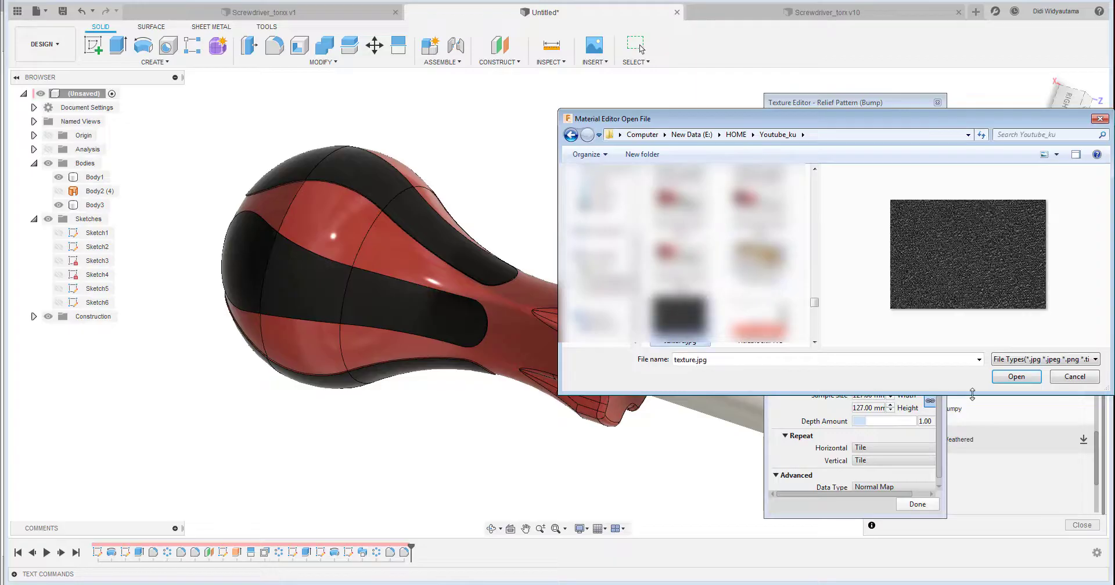
click(1014, 379)
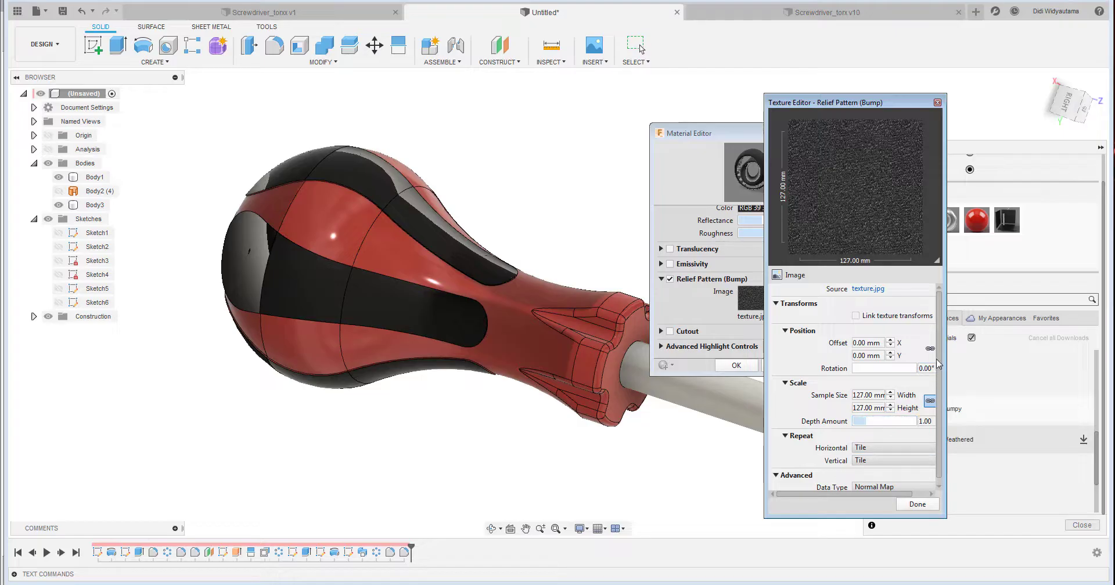
scroll(940, 382, down, 1)
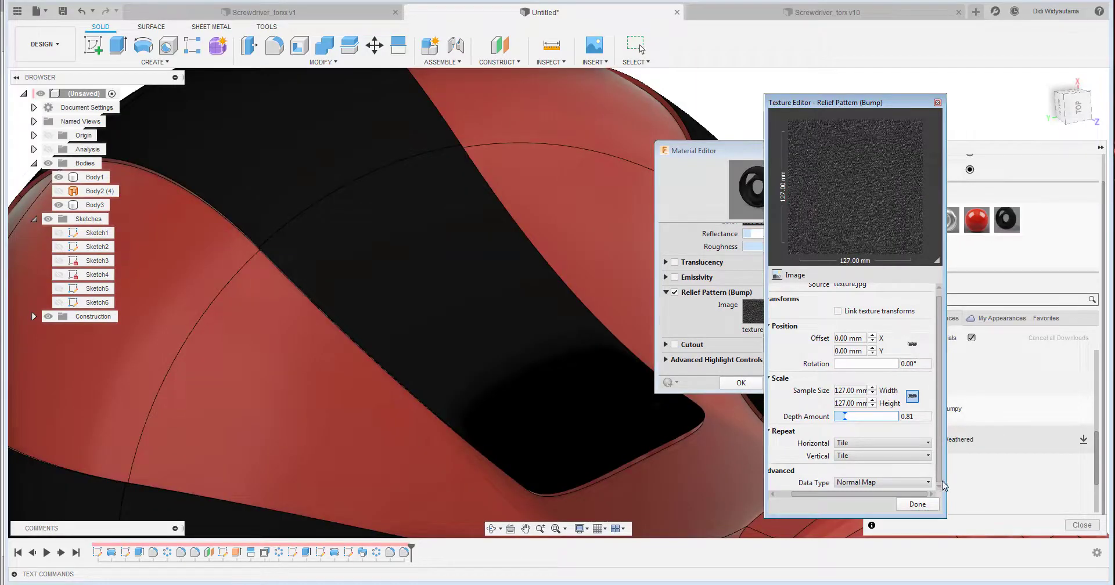
click(928, 483)
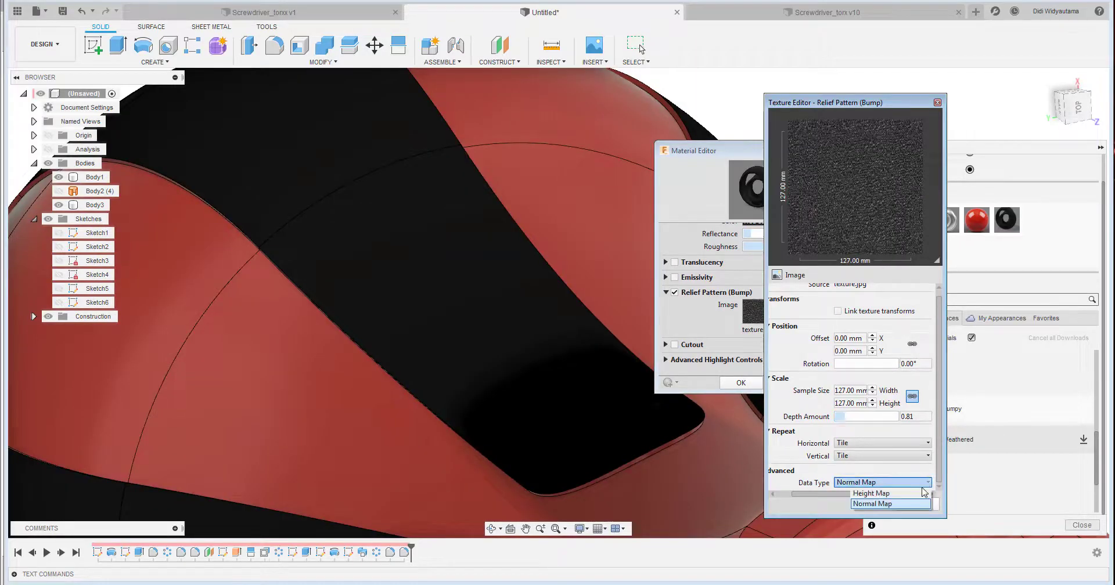
click(920, 495)
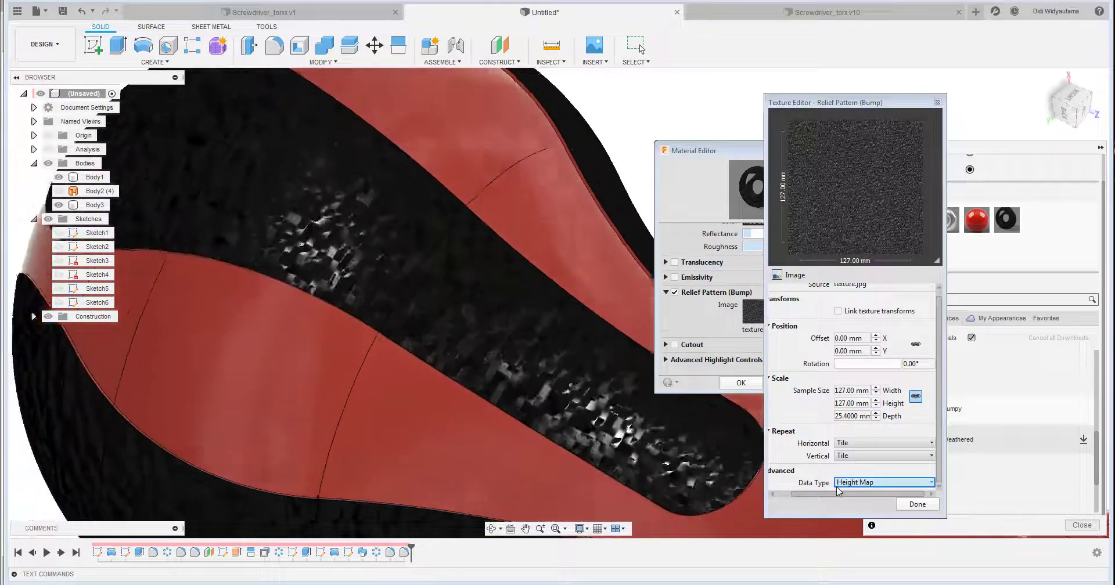
Set the relief pattern's depth to 2 mm, then finish the texture and accept the material changes
click(876, 419)
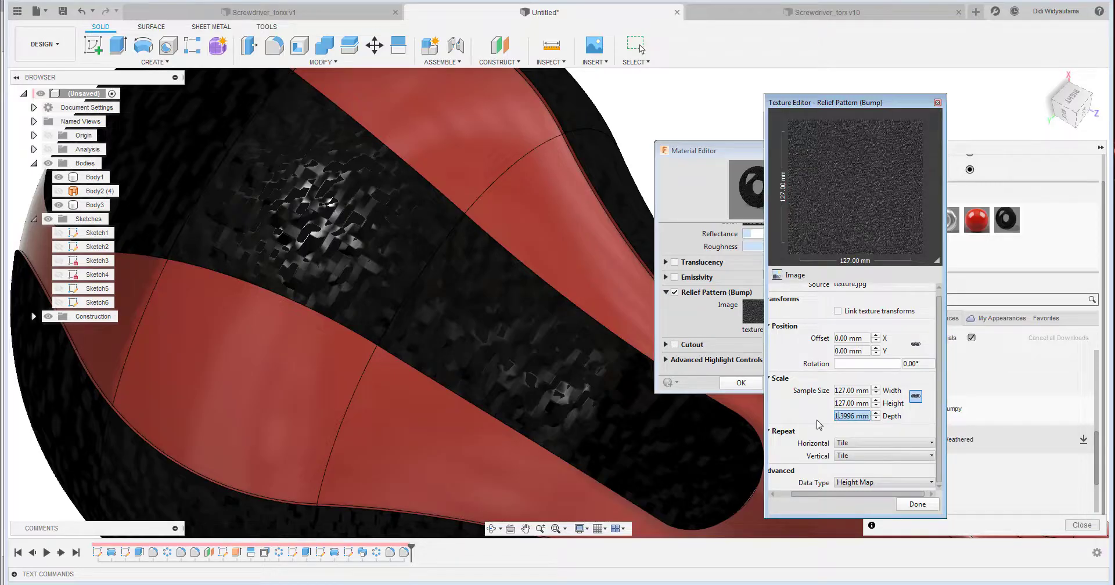
key(Return)
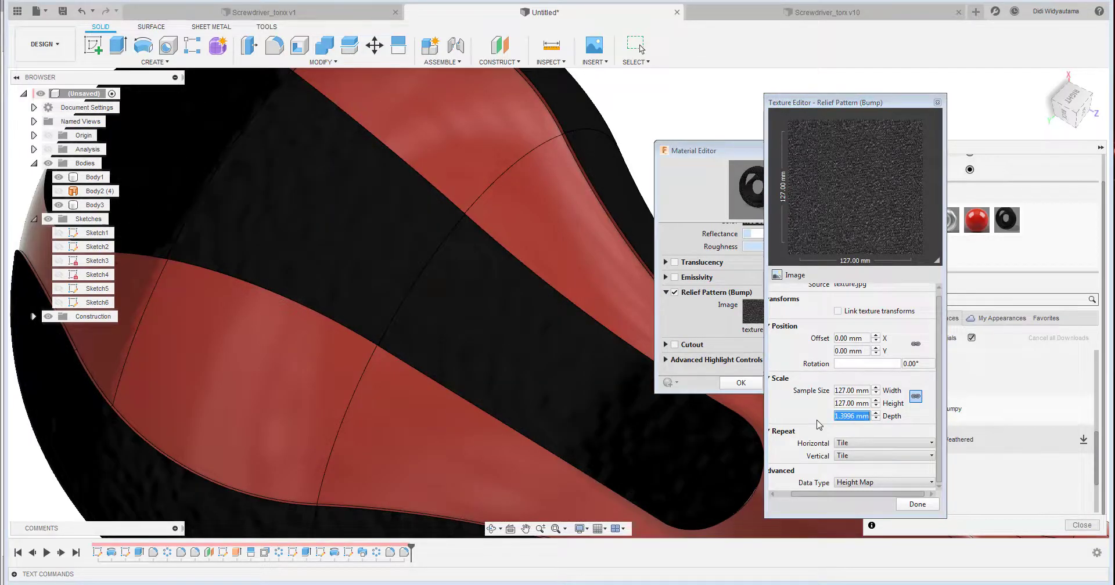
shift+middle_drag(709, 433, 746, 366)
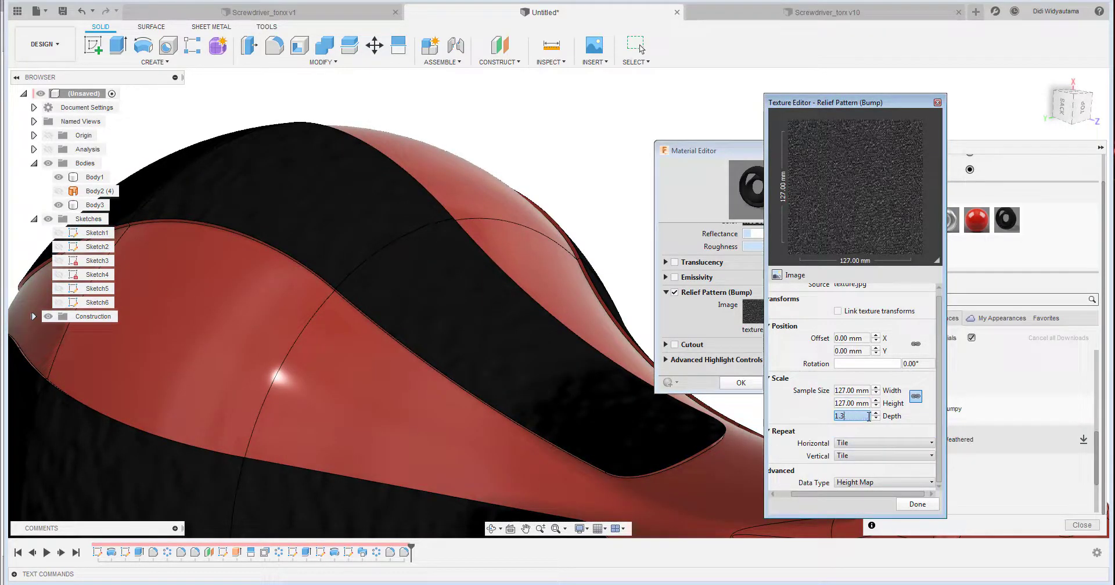
key(Return)
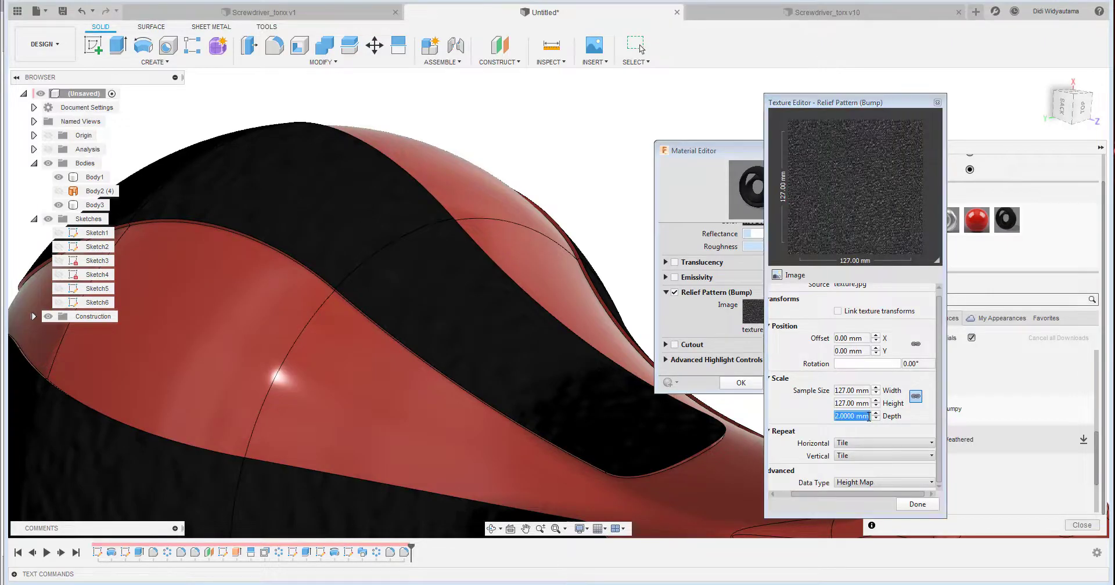
shift+middle_drag(633, 381, 889, 485)
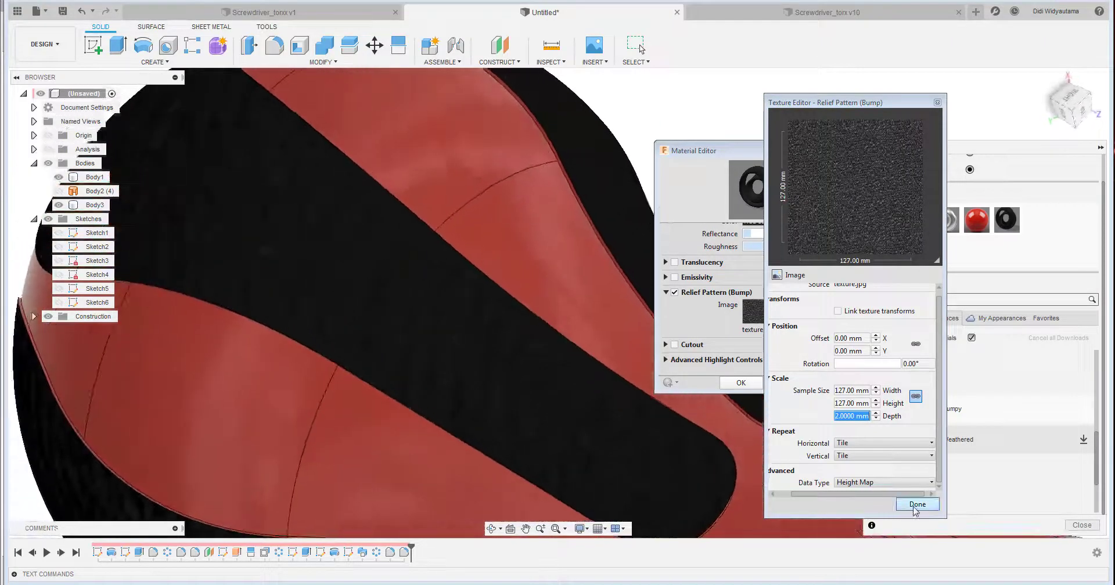
click(915, 507)
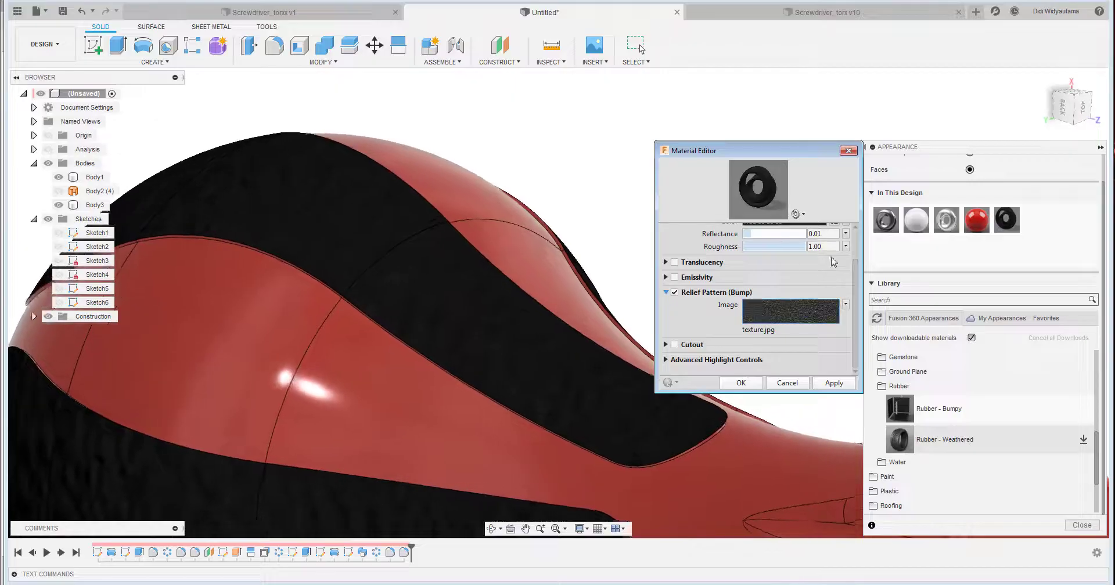
scroll(858, 290, up, 2)
click(758, 387)
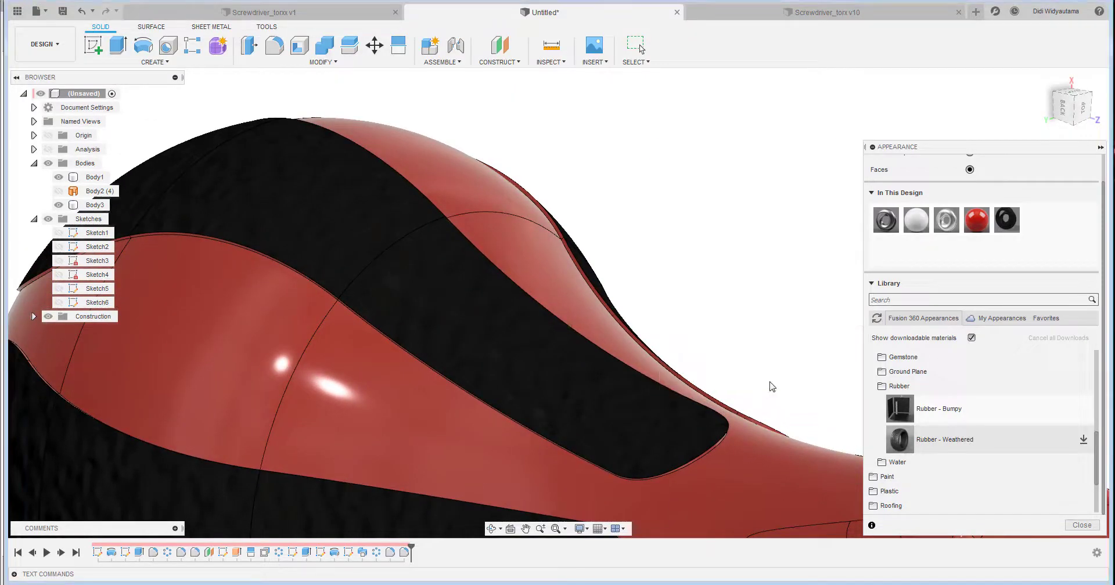
Edit the Rubber - Bumpy appearance of the black grip pads and set its roughness to 0.300
double_click(1007, 220)
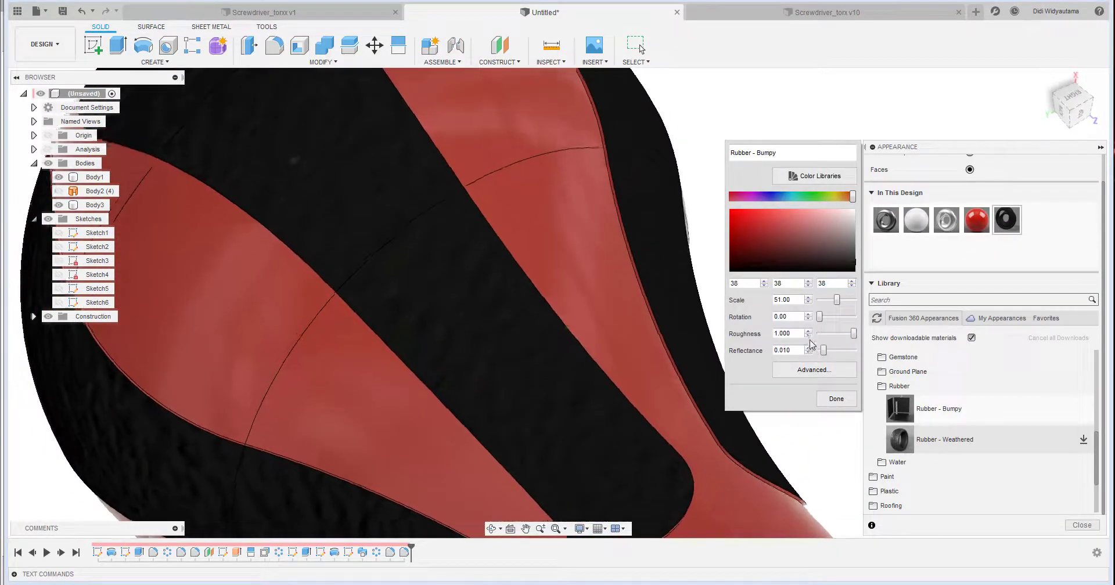
click(808, 336)
click(809, 337)
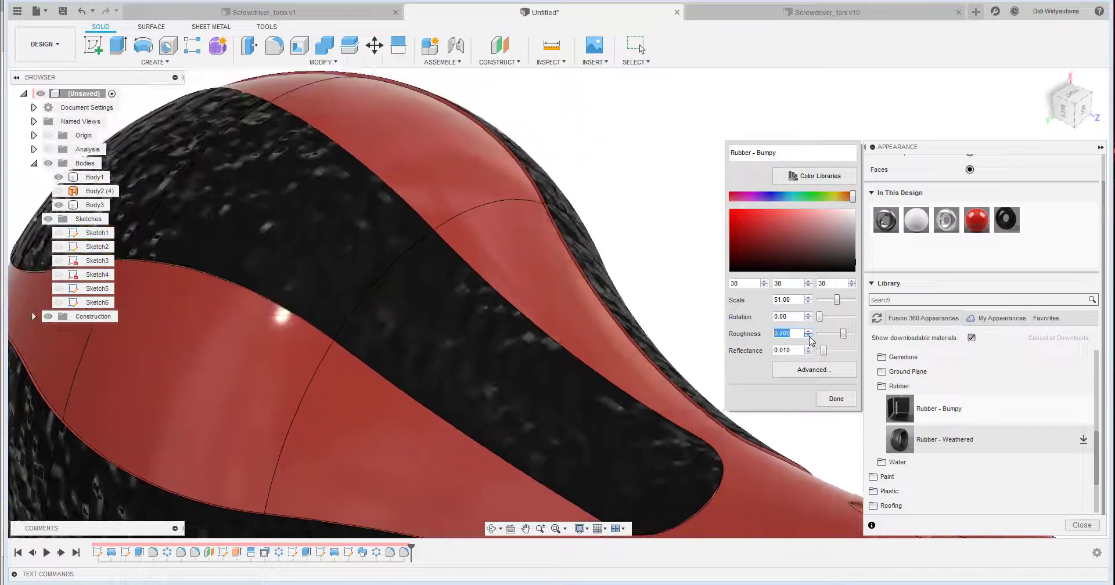
click(809, 337)
click(809, 337)
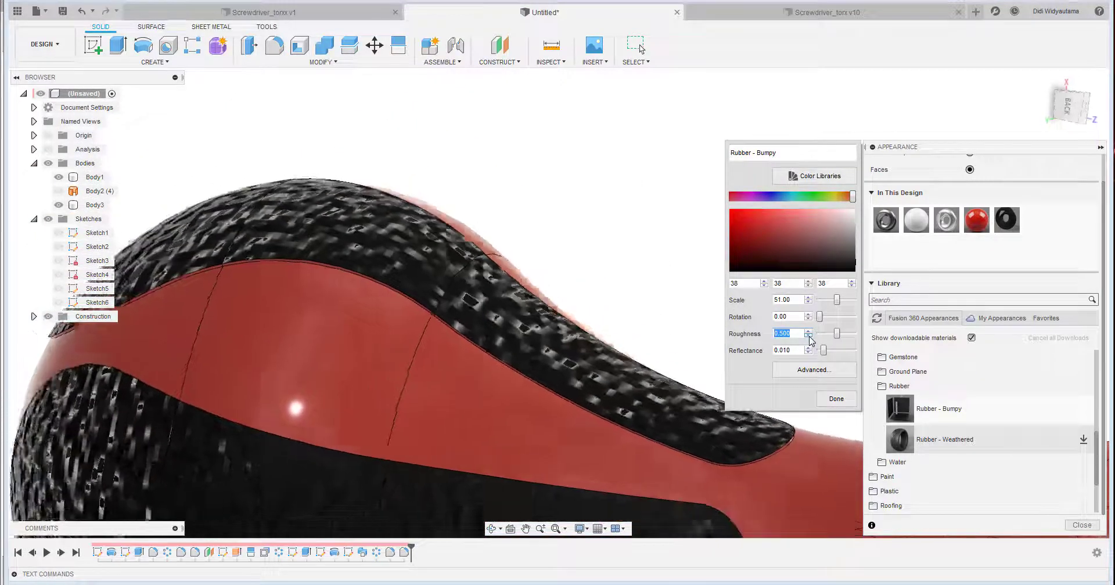
click(809, 337)
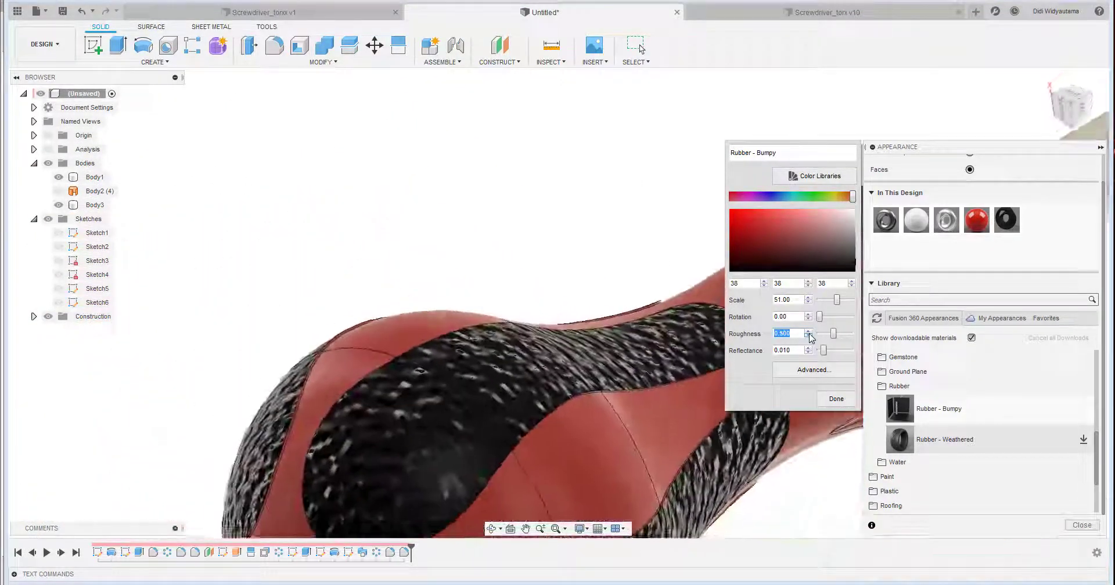
click(809, 337)
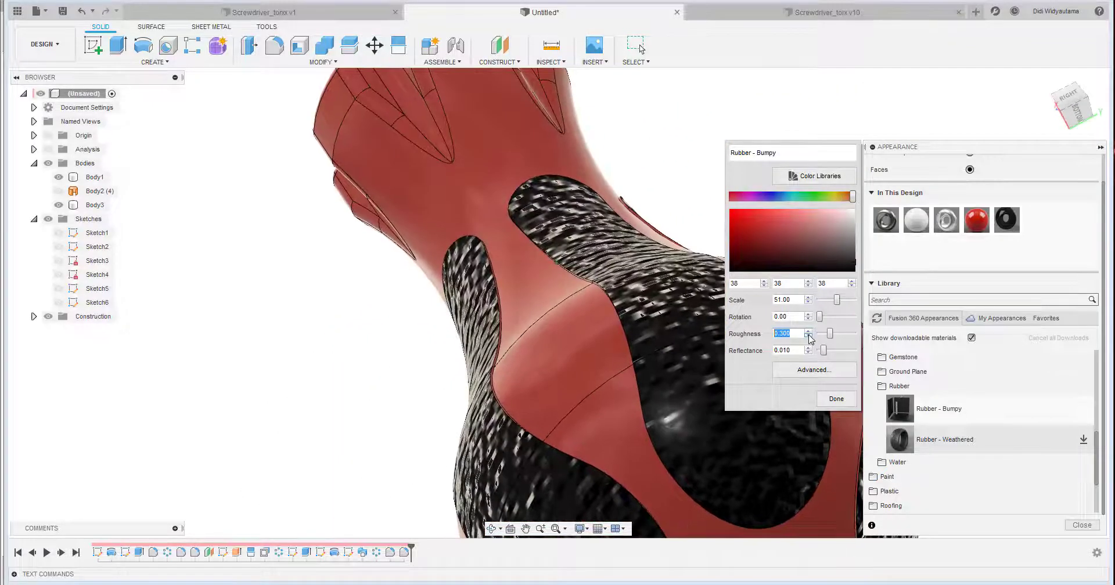
click(809, 336)
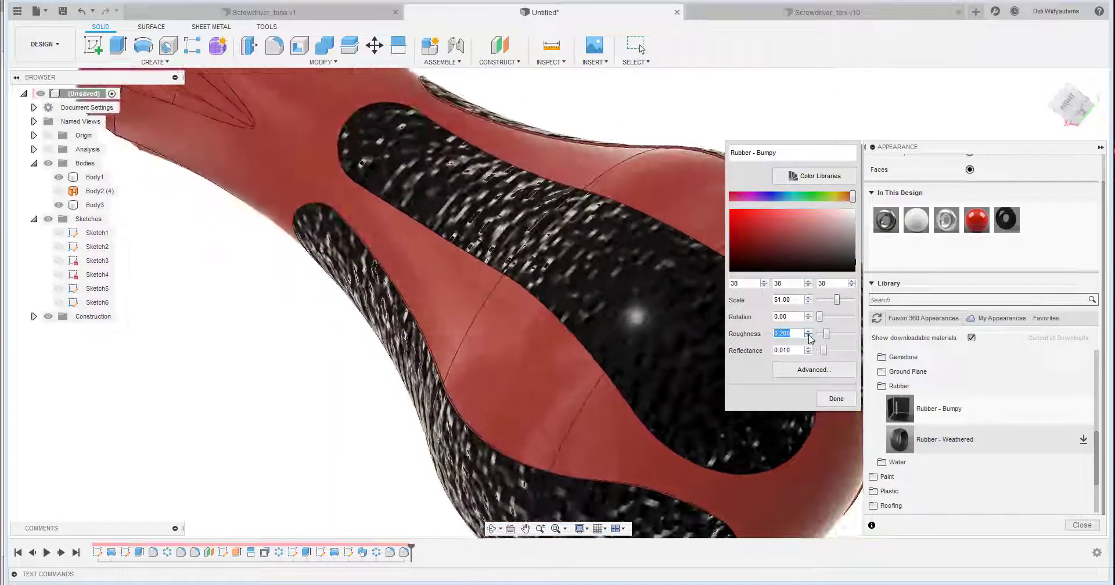
click(809, 331)
Set the Rubber - Bumpy texture scale to 46, then accept the appearance changes and finish editing appearances
click(808, 303)
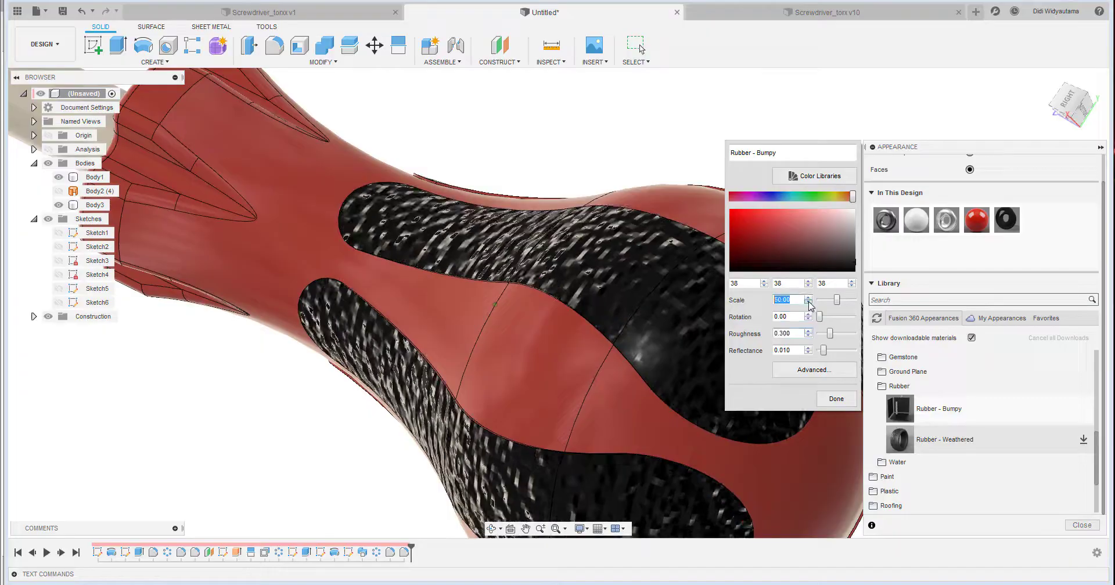
click(808, 302)
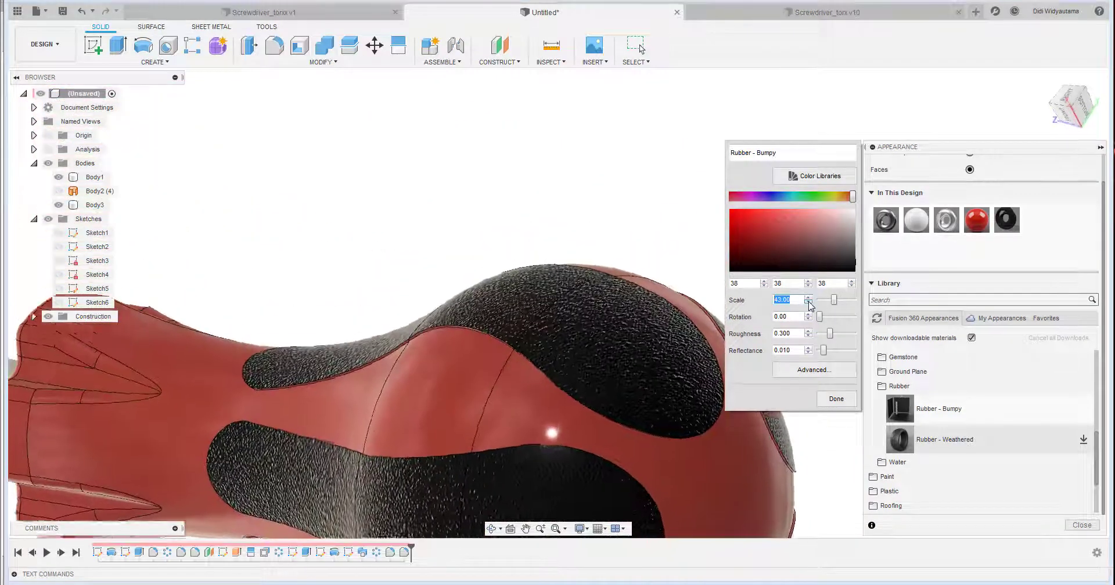
click(808, 298)
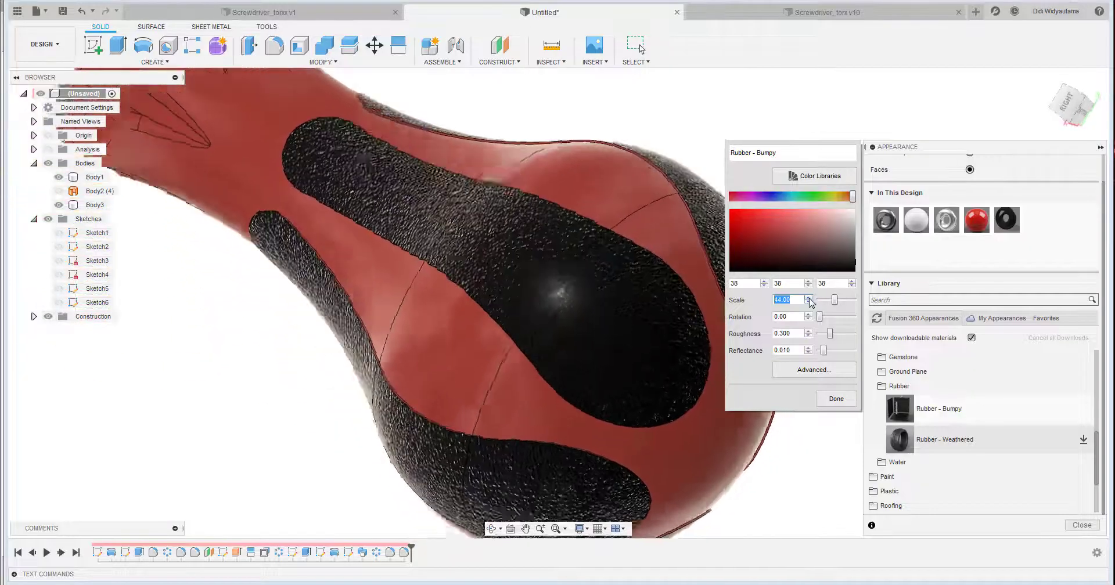
click(809, 302)
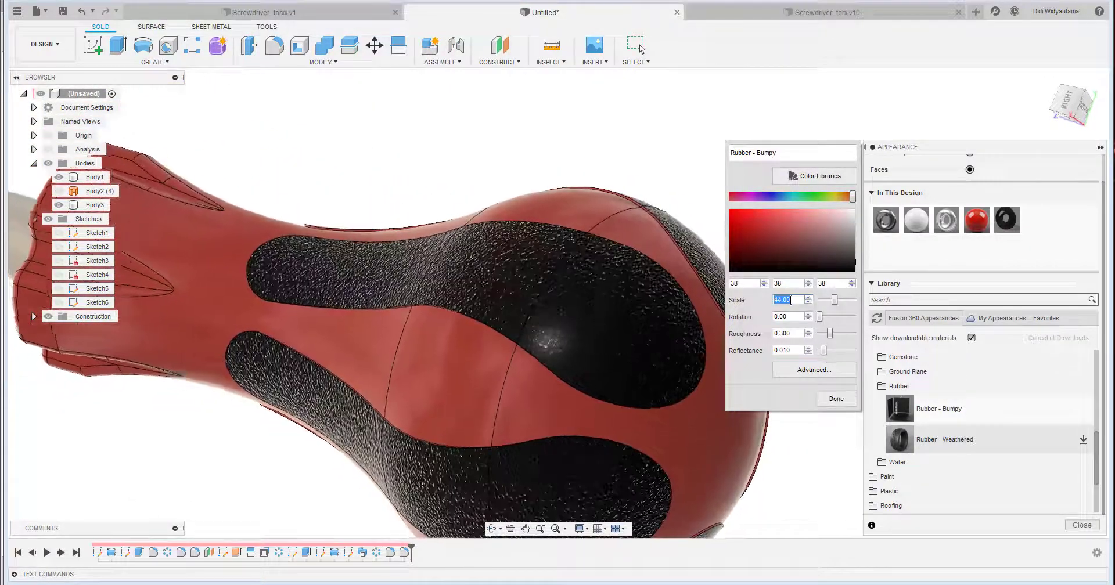
click(836, 399)
click(1081, 526)
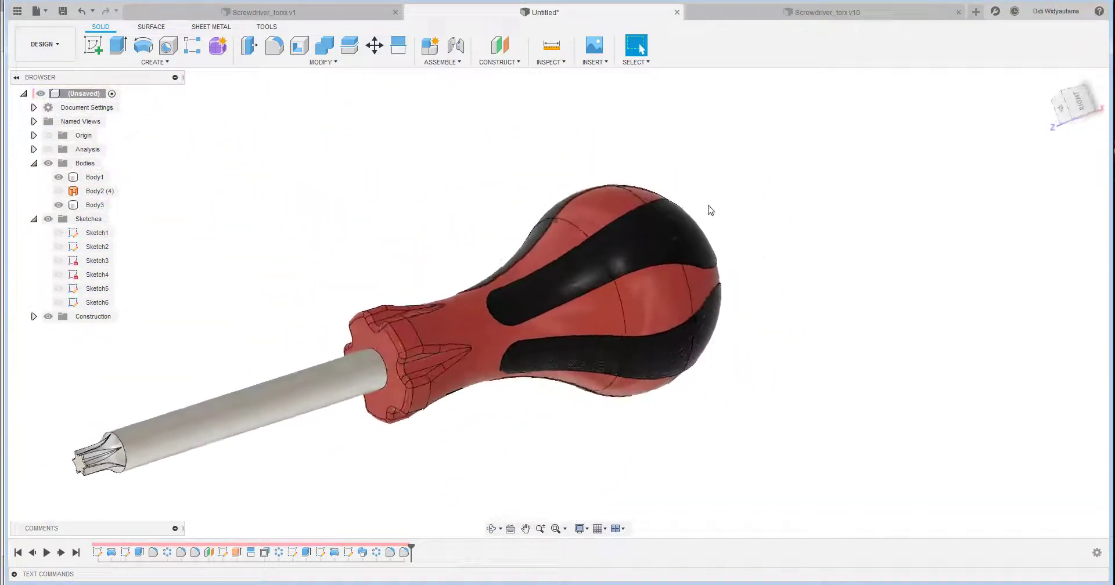
Switch to the Render workspace and start an in-canvas render of the whole screwdriver
click(45, 44)
click(36, 93)
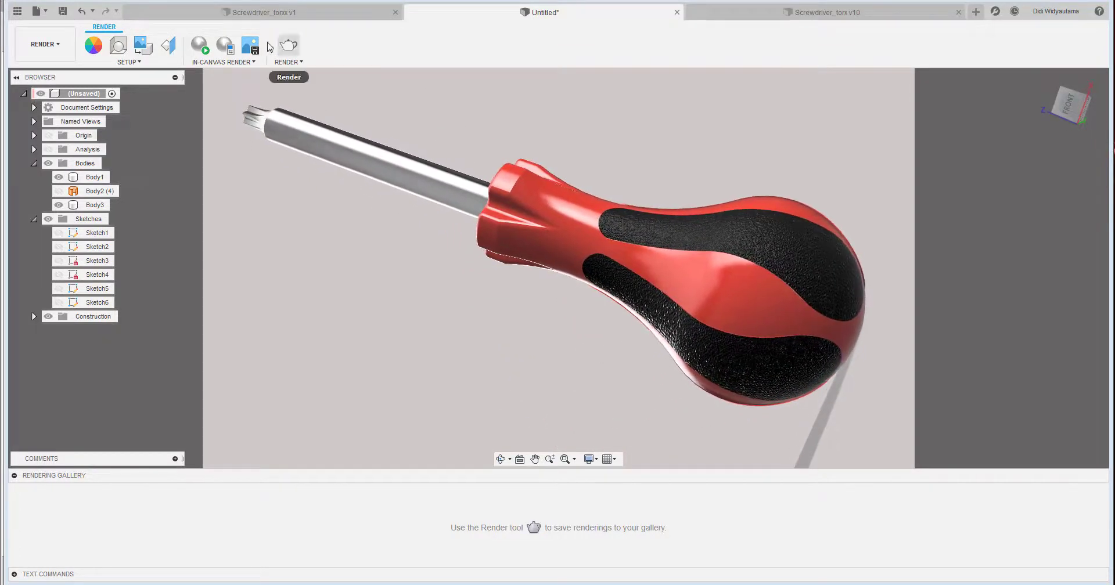
click(200, 46)
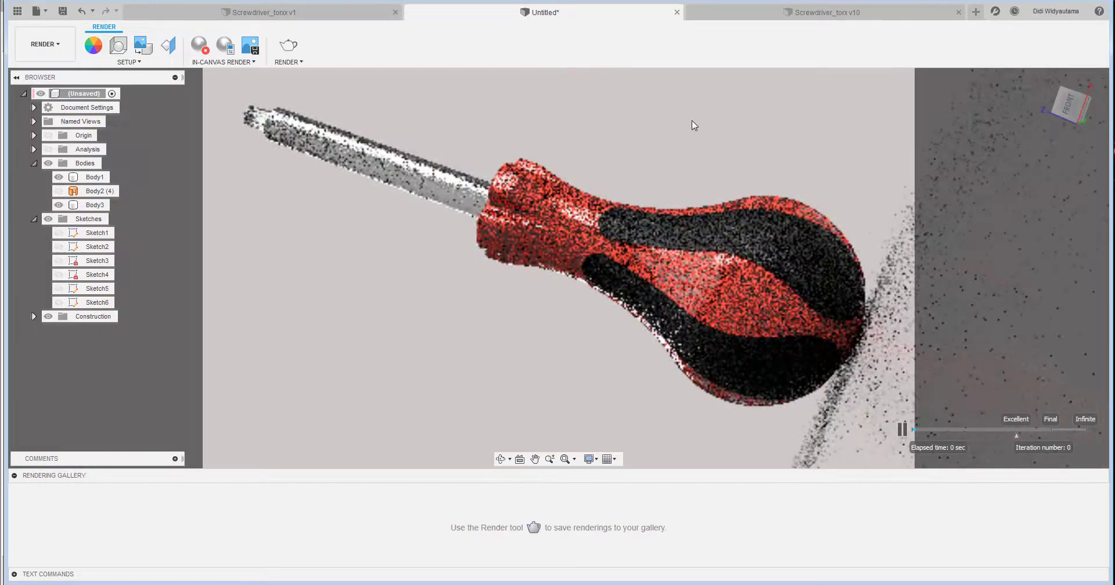
click(765, 233)
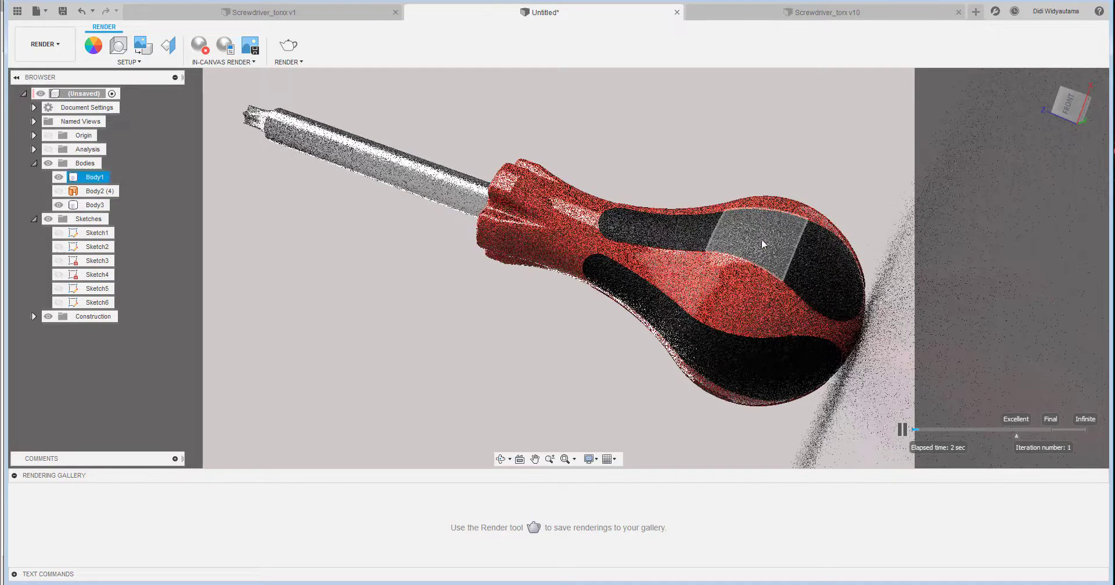
click(725, 177)
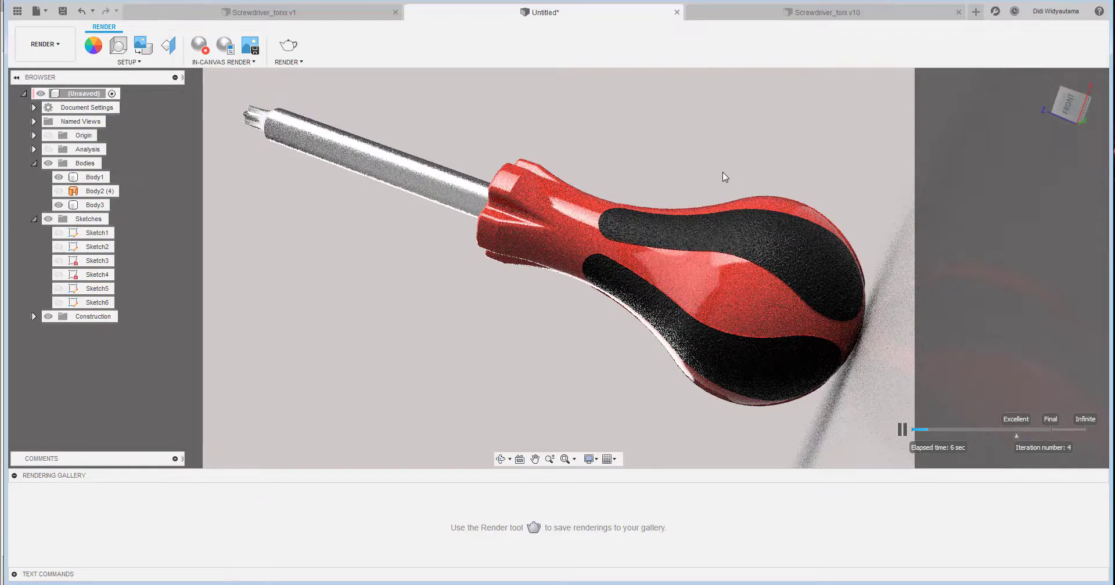
click(760, 214)
click(767, 182)
click(761, 217)
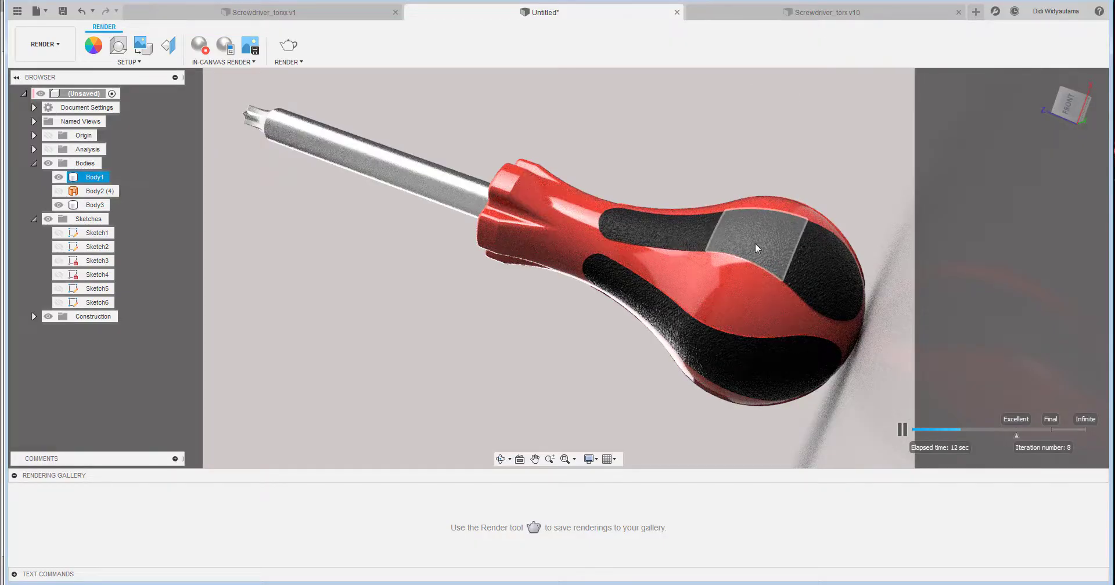
click(765, 163)
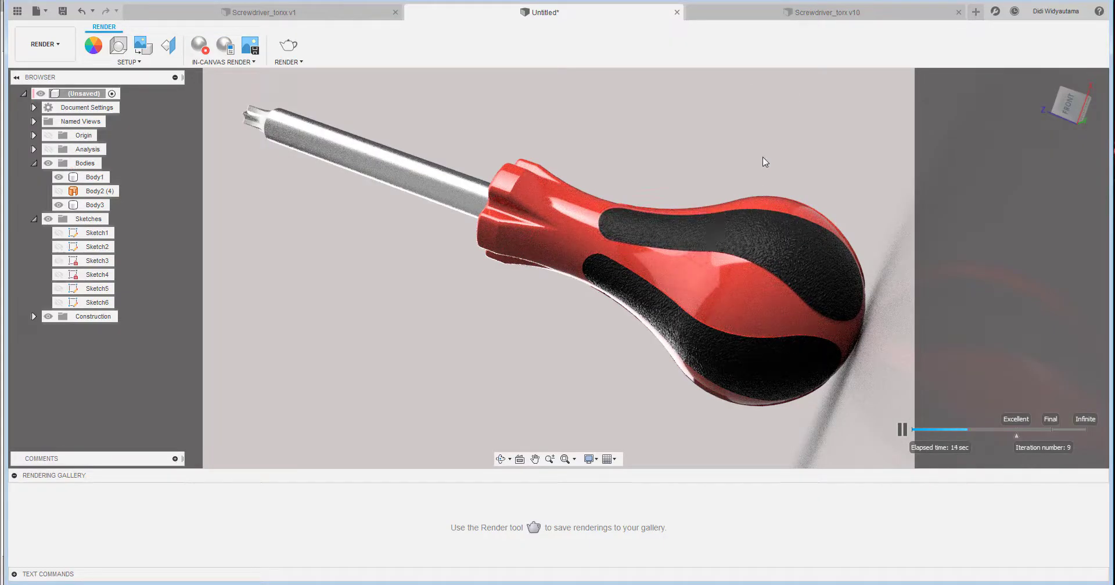